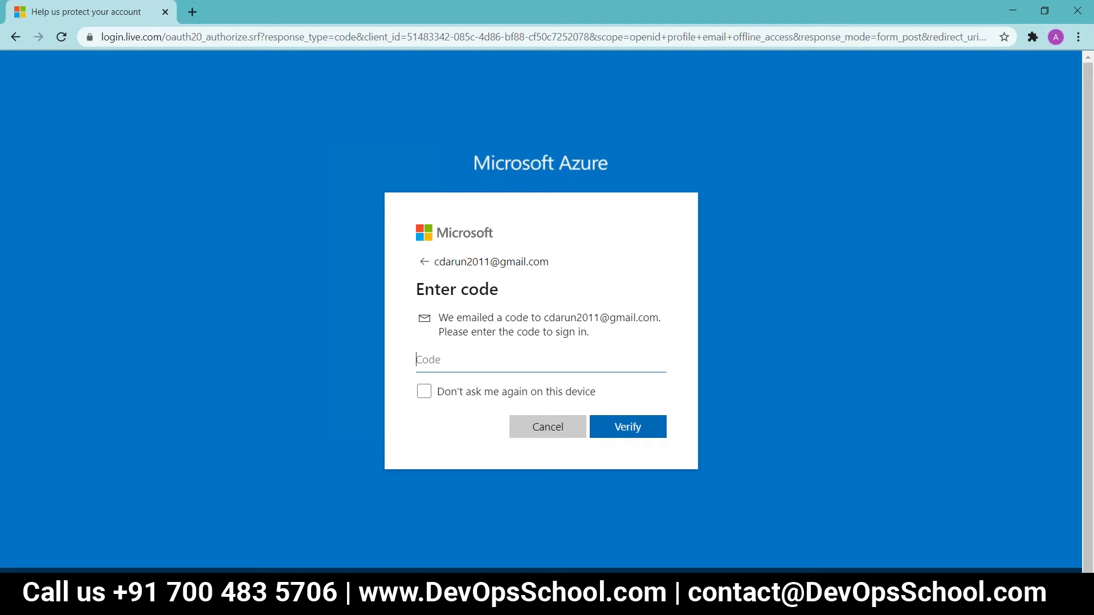
Verify the emailed sign-in code and decline the authenticator app offer.
{"action": "left_click", "coordinate": [620, 432]}
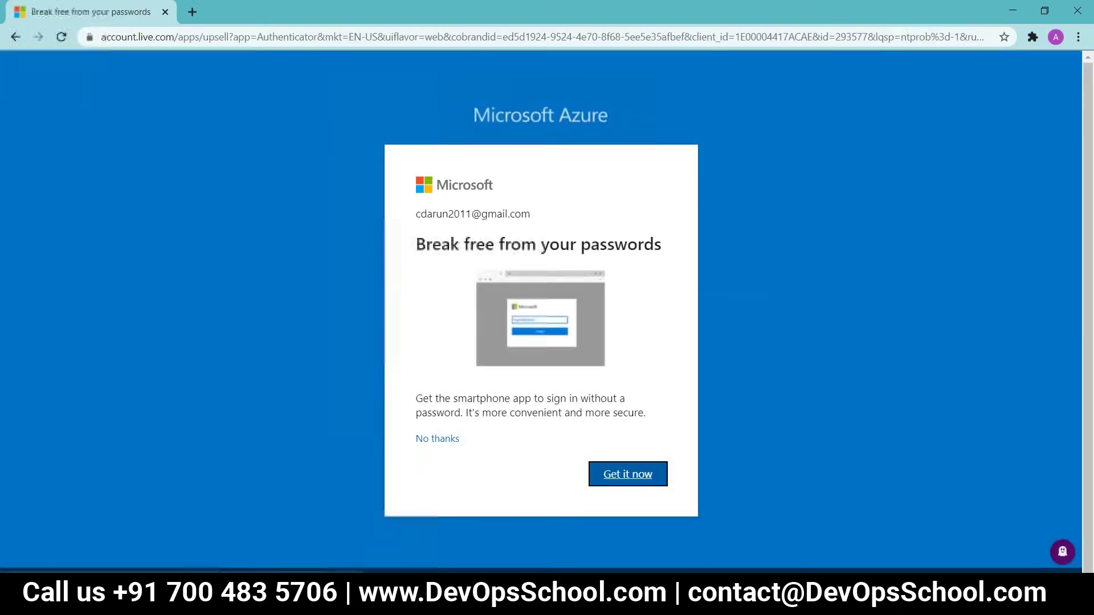
{"action": "left_click", "coordinate": [438, 439]}
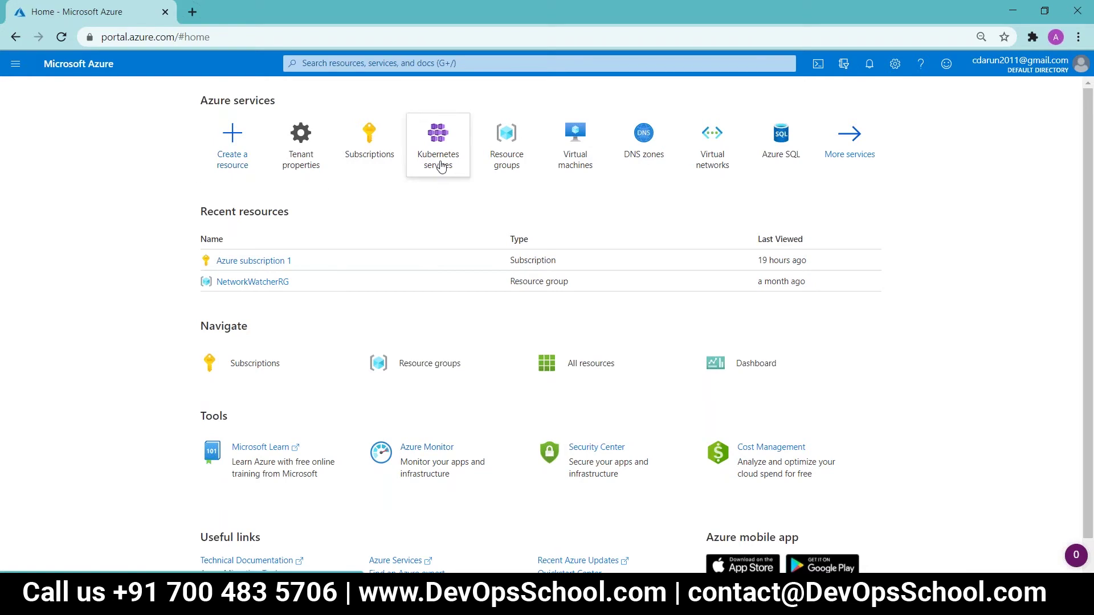
Start creating a new virtual machine and check the existing resource group choices.
{"action": "left_click", "coordinate": [595, 151]}
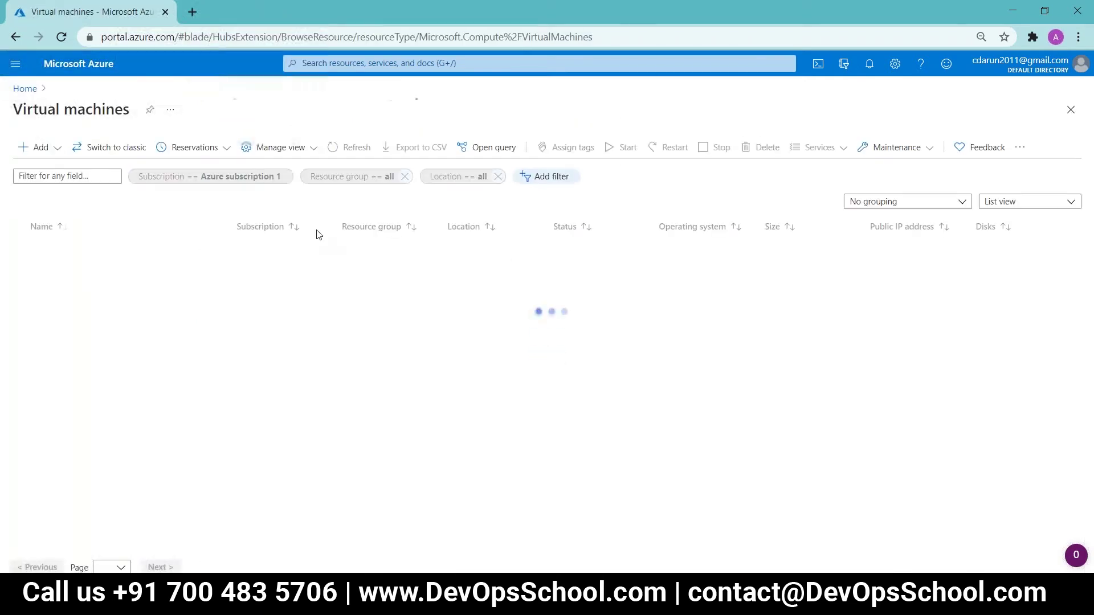
{"action": "left_click", "coordinate": [40, 147]}
{"action": "left_click", "coordinate": [49, 171]}
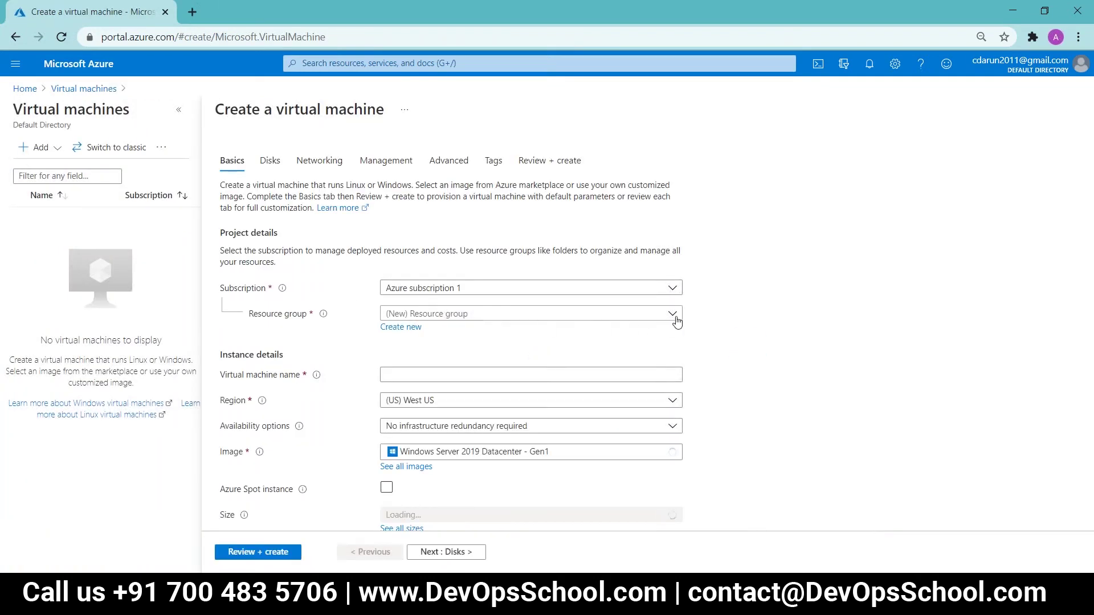
{"action": "left_click", "coordinate": [674, 314]}
{"action": "left_click", "coordinate": [759, 329]}
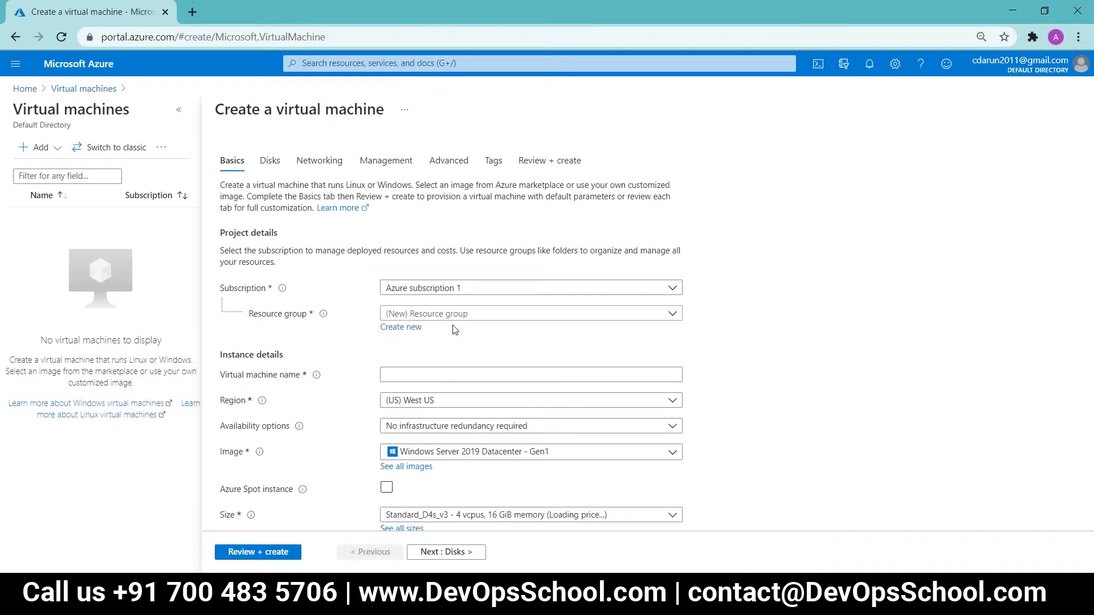
Create a new resource group named RGTest01.
{"action": "left_click", "coordinate": [400, 327]}
{"action": "type", "text": "RGTEst"}
{"action": "key", "text": "BackSpace"}
{"action": "key", "text": "BackSpace"}
{"action": "key", "text": "BackSpace"}
{"action": "type", "text": "est"}
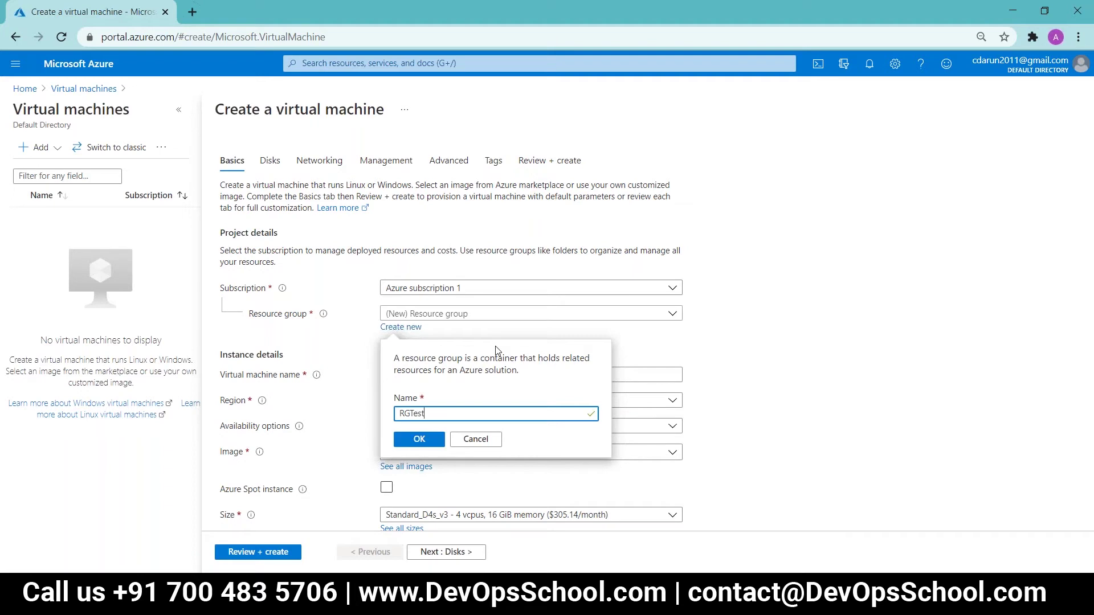
{"action": "type", "text": "01"}
{"action": "left_click", "coordinate": [428, 440]}
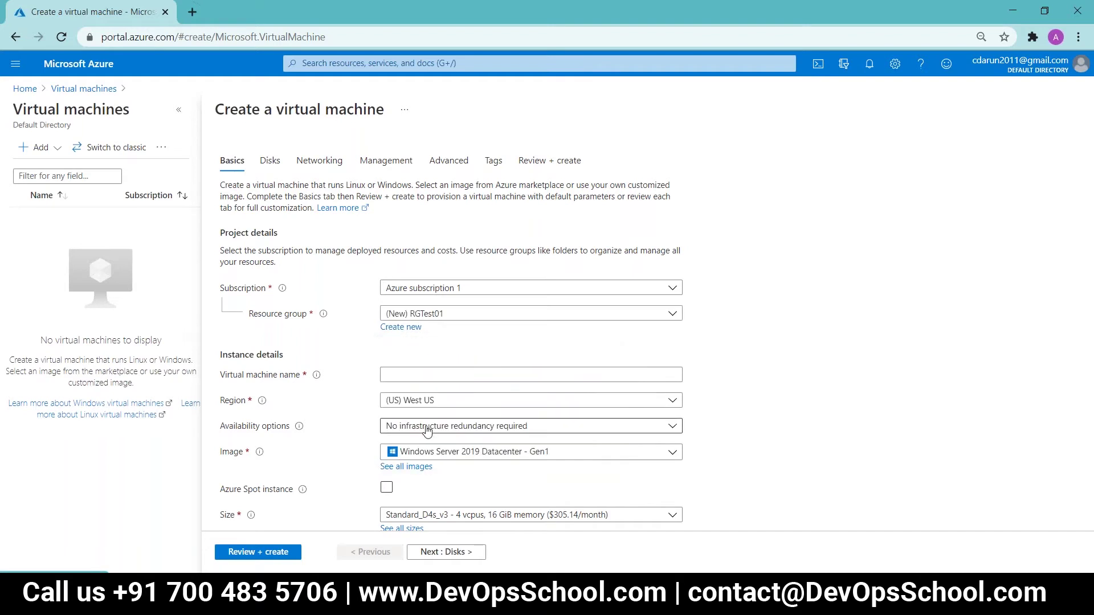
Set region East US and VM name VMwinarun01, then run Review + create validation.
{"action": "left_click", "coordinate": [461, 400]}
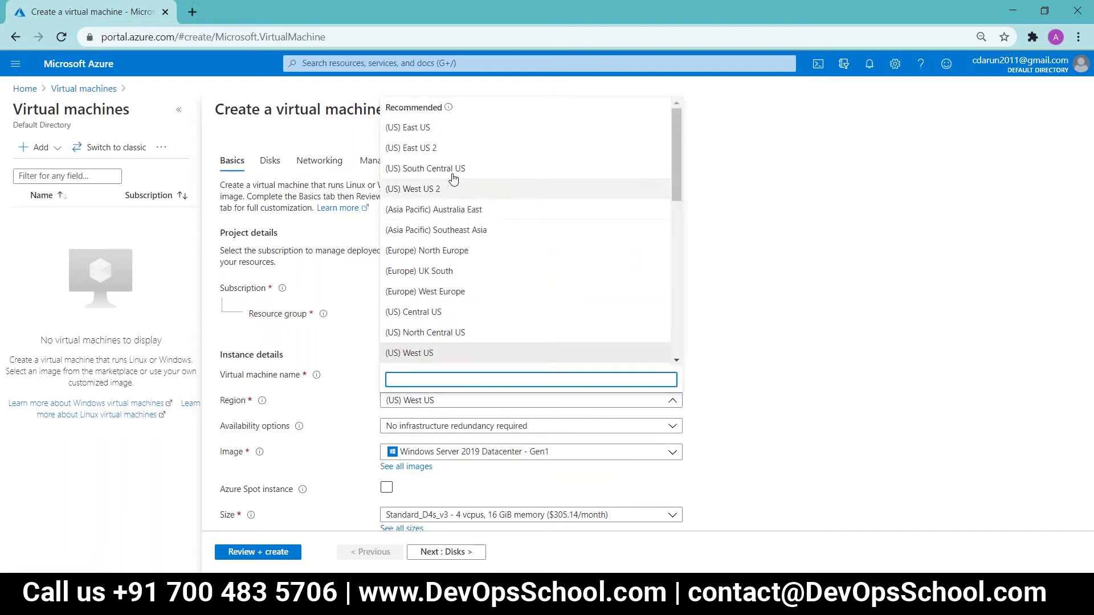
{"action": "left_click", "coordinate": [459, 143]}
{"action": "left_click", "coordinate": [409, 373]}
{"action": "type", "text": "VMwinar"}
{"action": "key", "text": "Down"}
{"action": "key", "text": "Tab"}
{"action": "scroll", "coordinate": [430, 379], "scroll_direction": "down", "scroll_amount": 10}
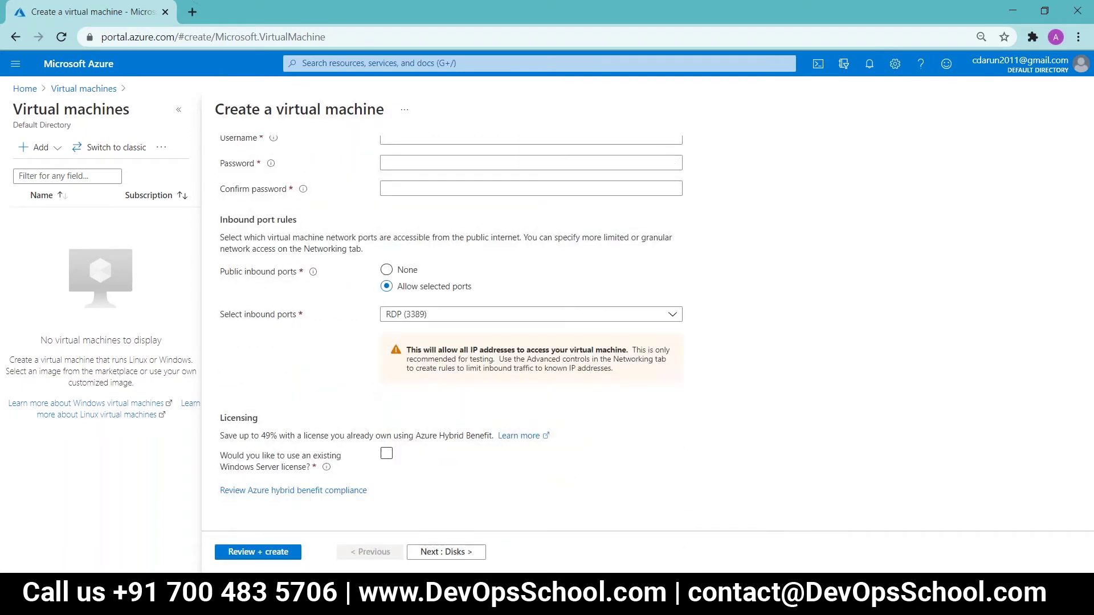
{"action": "left_click", "coordinate": [272, 552]}
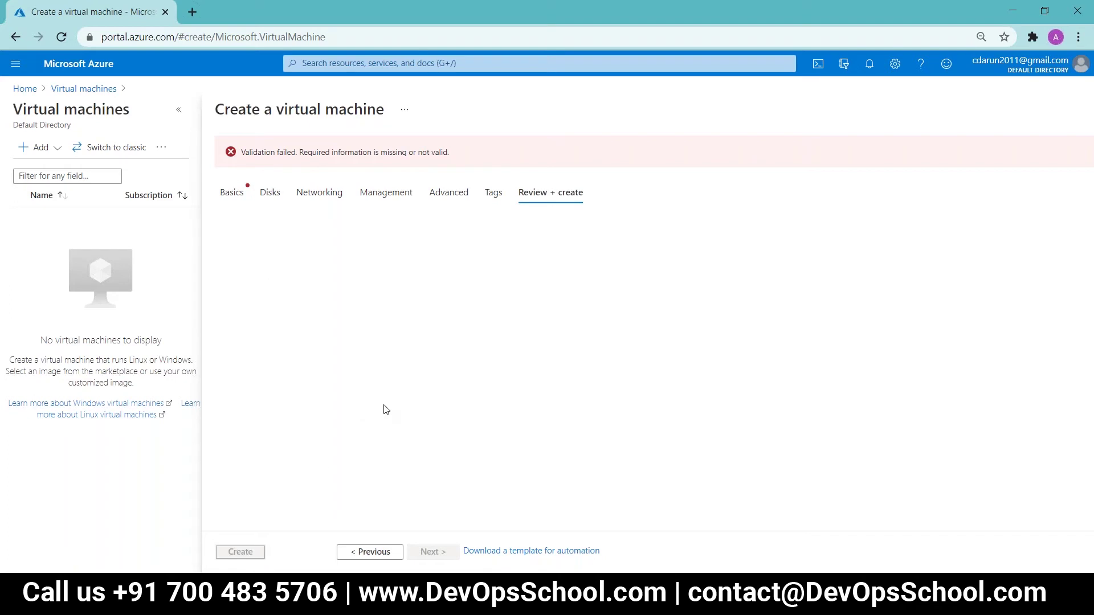
Return to the Basics tab and fill in the administrator username and password.
{"action": "left_click", "coordinate": [235, 194]}
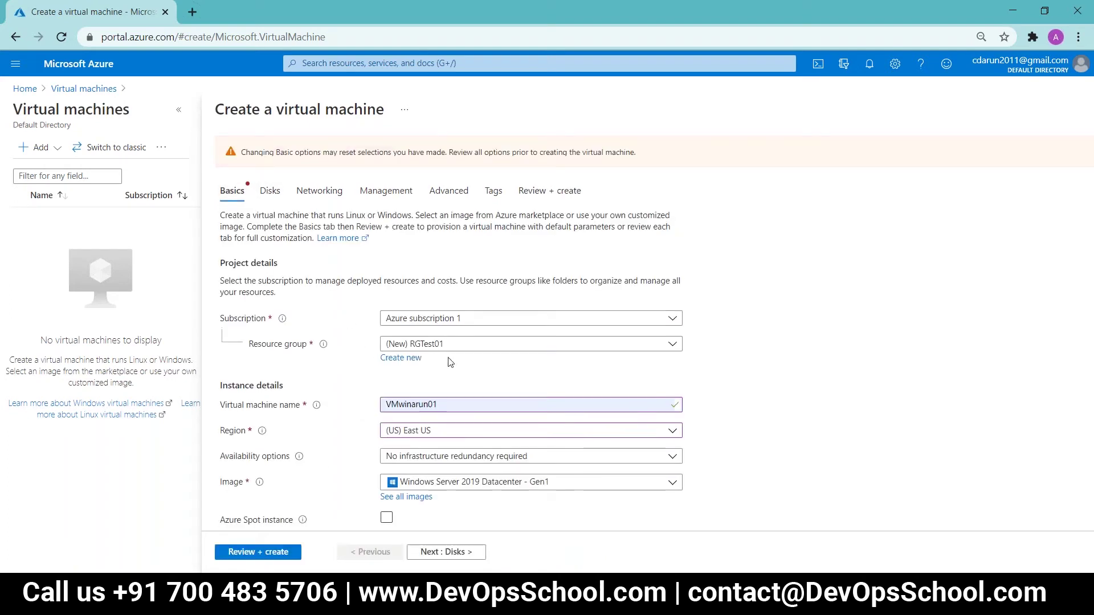
{"action": "scroll", "coordinate": [450, 362], "scroll_direction": "down", "scroll_amount": 2}
{"action": "scroll", "coordinate": [450, 362], "scroll_direction": "down", "scroll_amount": 3}
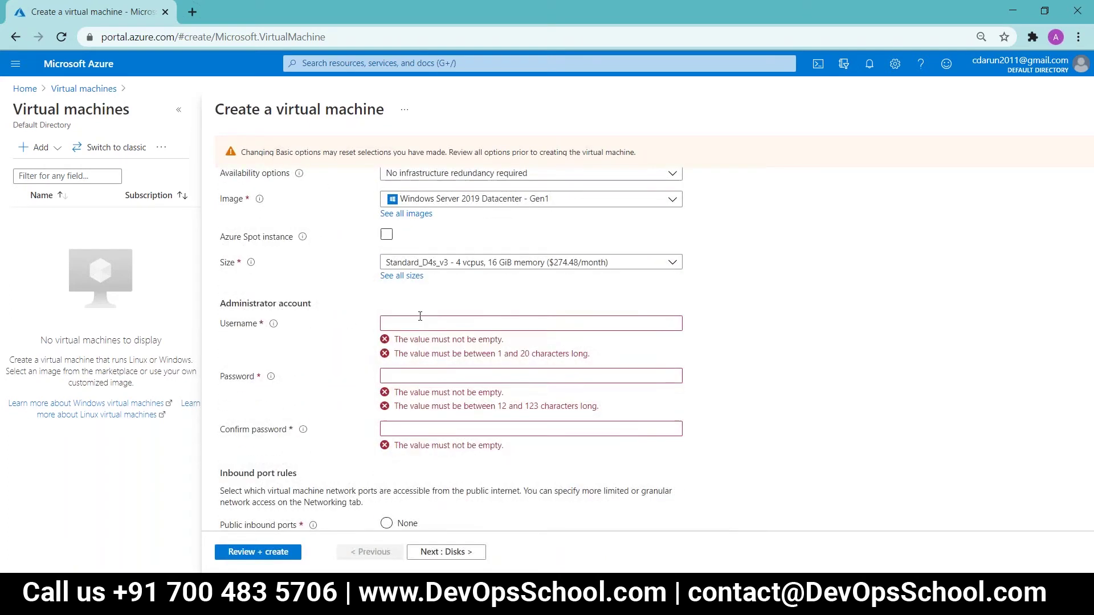
{"action": "left_click", "coordinate": [420, 319]}
{"action": "type", "text": "azuresuer"}
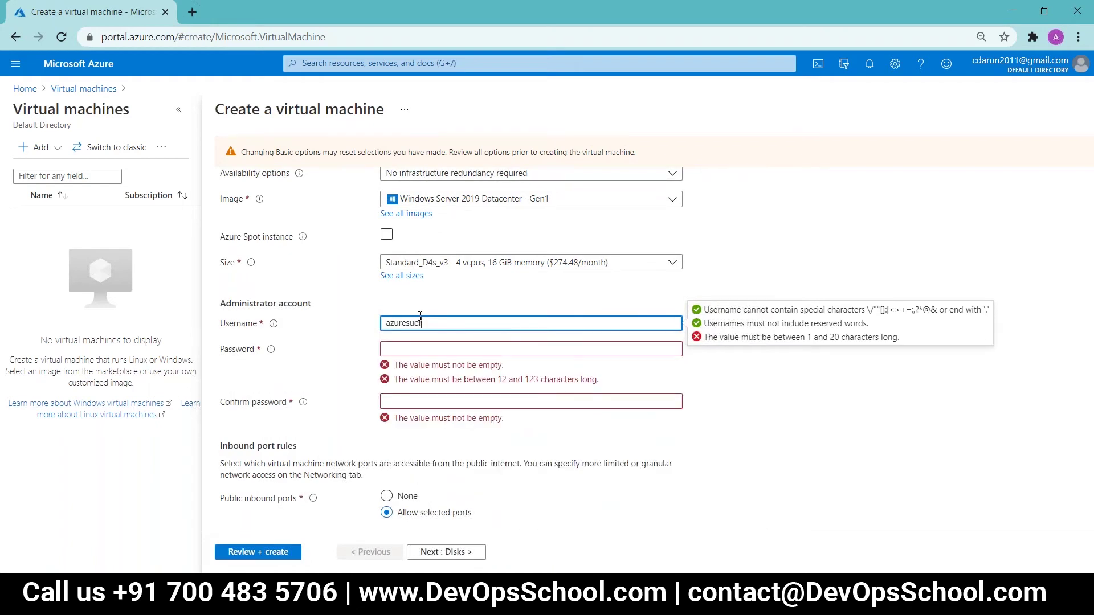
{"action": "key", "text": "Tab"}
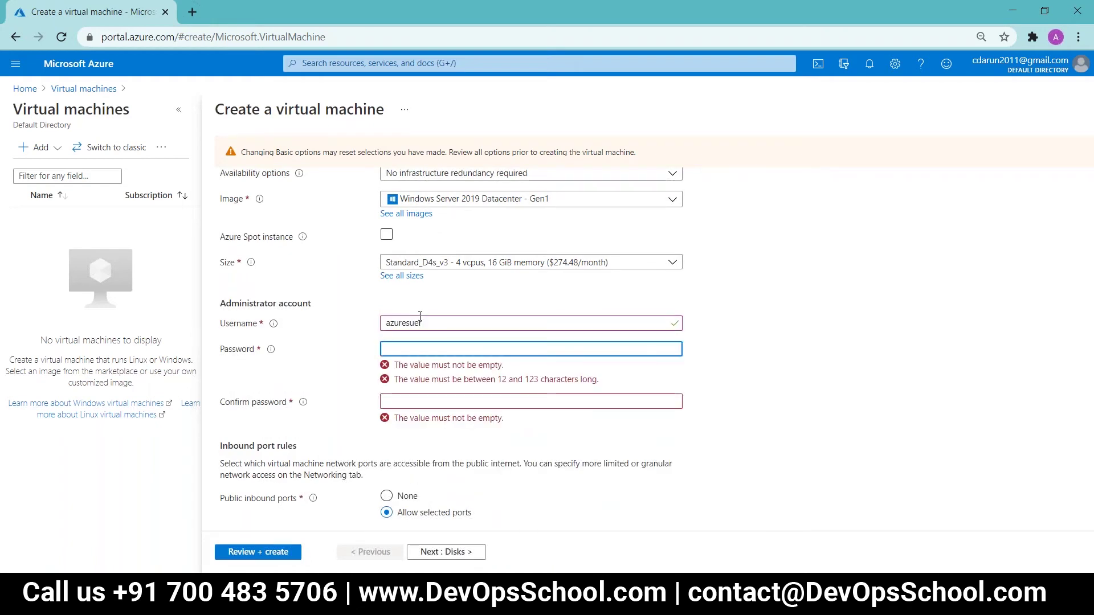
{"action": "type", "text": "••••••••"}
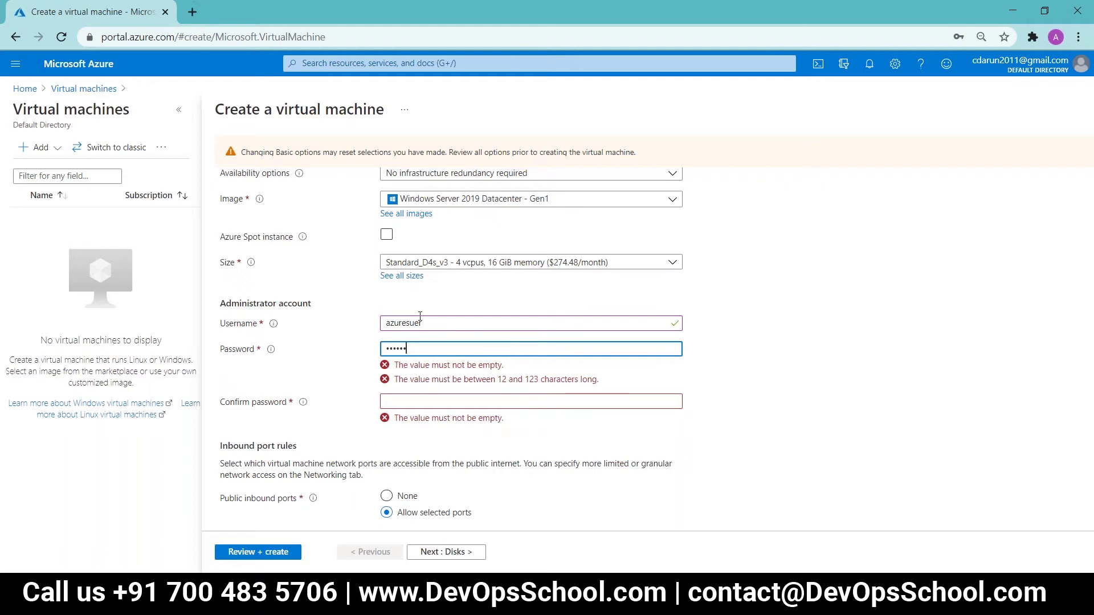
{"action": "key", "text": "Tab"}
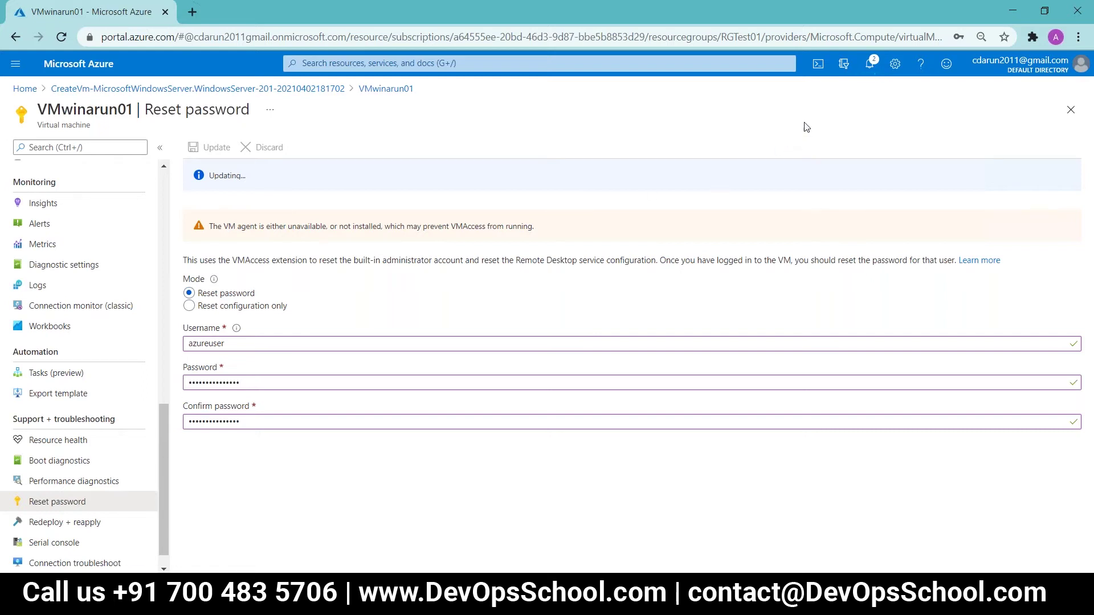
Confirm the password reset succeeded and copy VMwinarun01's public IP 52.170.217.169 from Overview.
{"action": "left_click", "coordinate": [872, 67]}
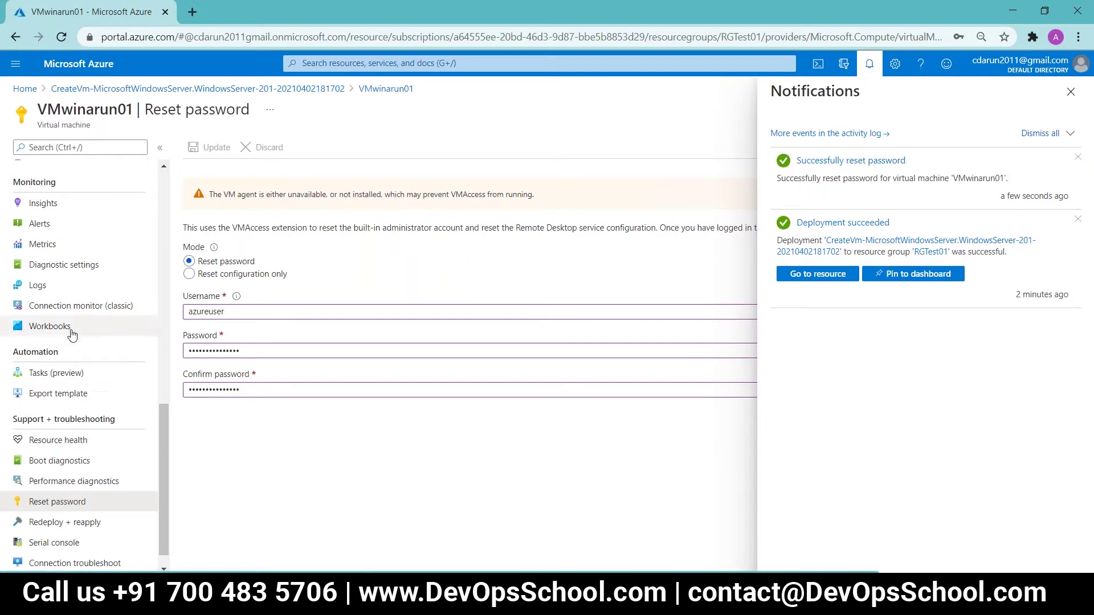
{"action": "scroll", "coordinate": [68, 285], "scroll_direction": "up", "scroll_amount": 10}
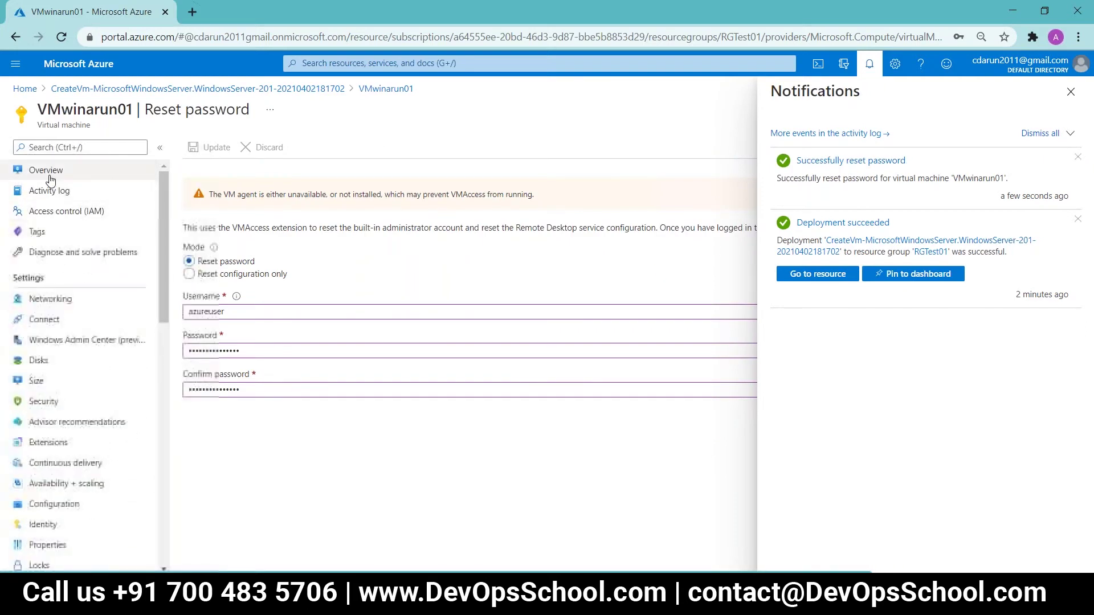
{"action": "left_click", "coordinate": [46, 170]}
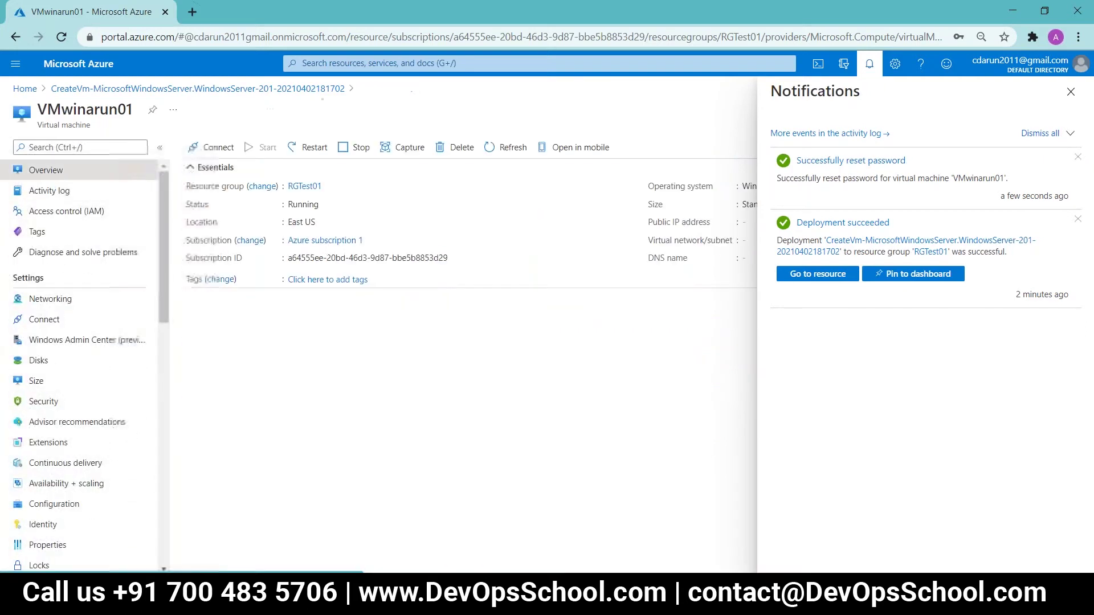
{"action": "left_click", "coordinate": [1070, 92]}
{"action": "left_click", "coordinate": [800, 222]}
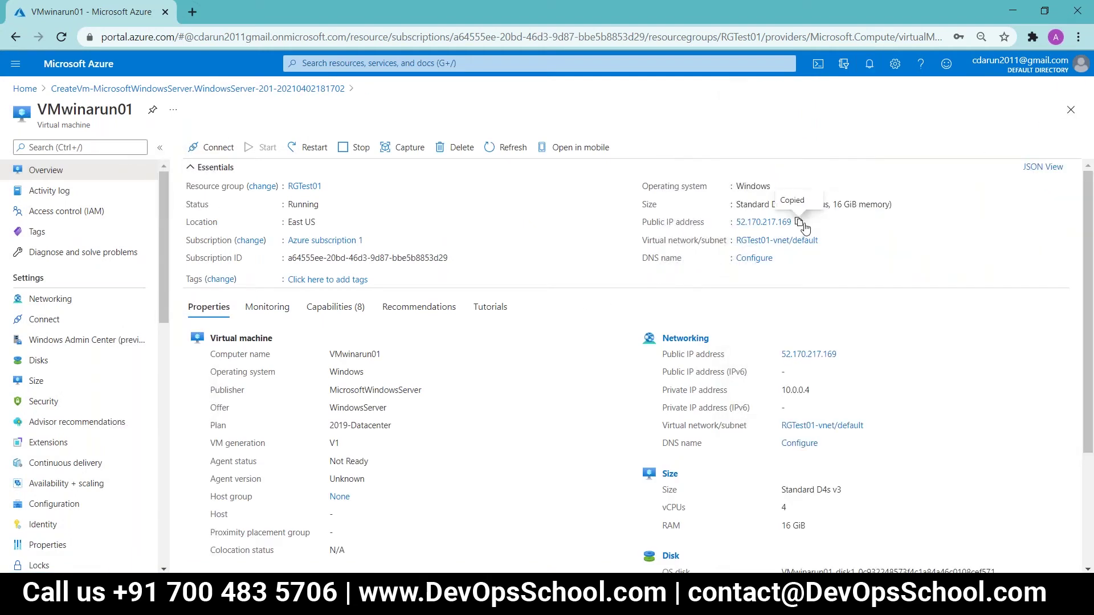
Launch Remote Desktop Connection via mstsc and connect to 52.170.217.169.
{"action": "key", "text": "super+r"}
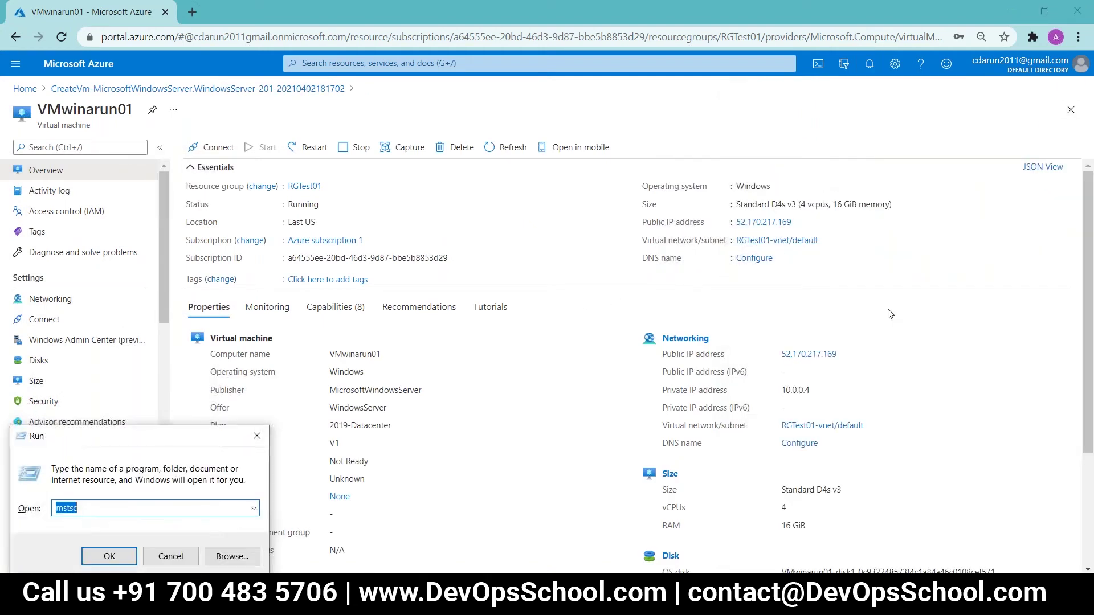
{"action": "key", "text": "Return"}
{"action": "key", "text": "ctrl+v"}
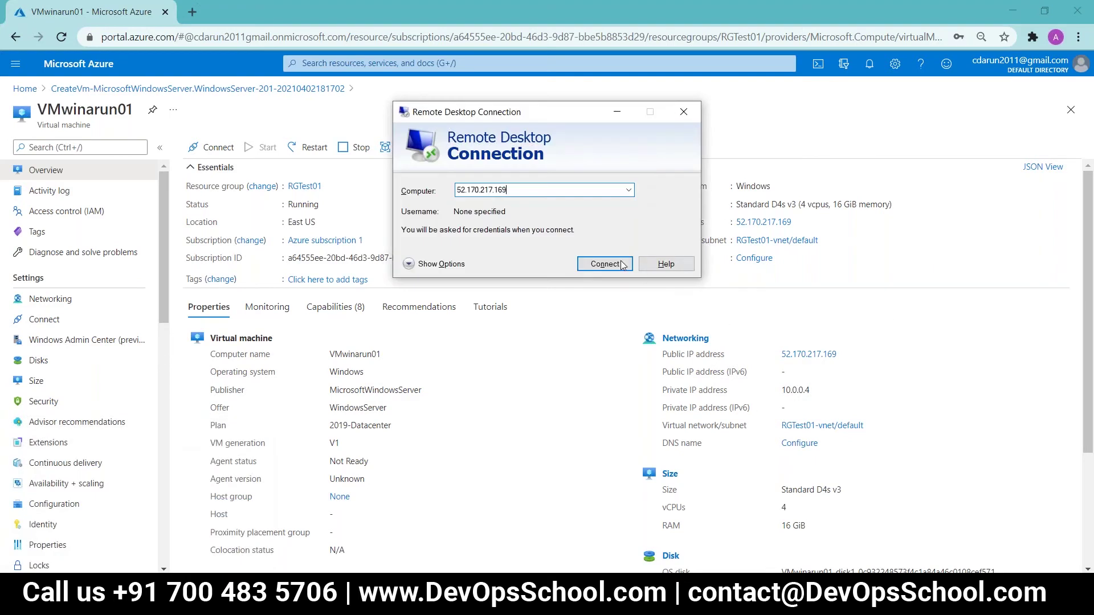
{"action": "left_click", "coordinate": [621, 262]}
Log in with the VM's administrator username and password and accept the certificate warning.
{"action": "type", "text": "azureuser"}
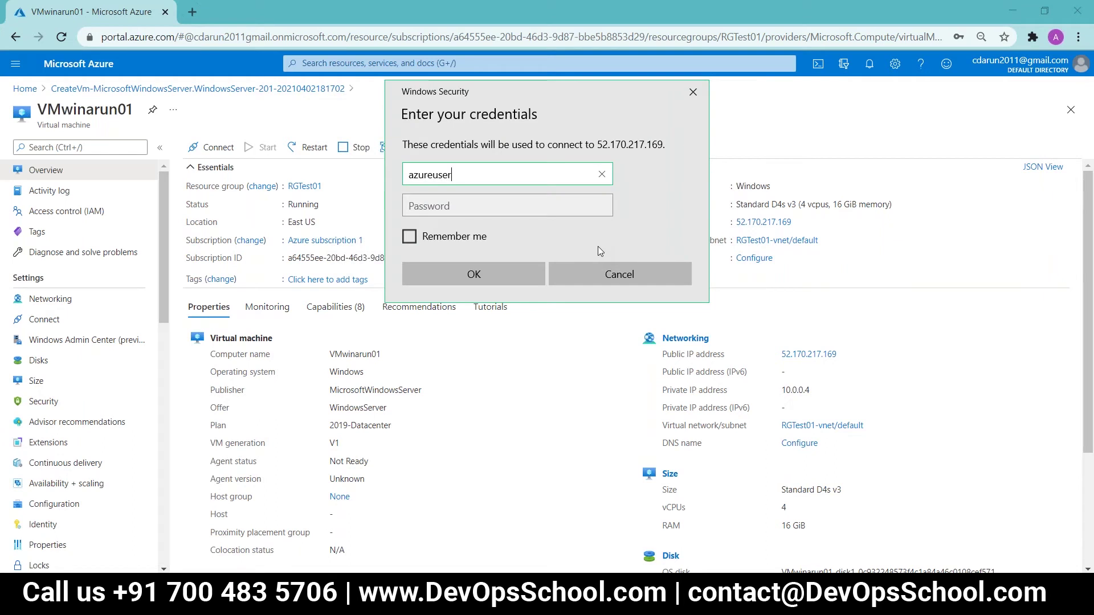
{"action": "key", "text": "Tab"}
{"action": "type", "text": "•••••••••••••••"}
{"action": "left_click", "coordinate": [503, 272]}
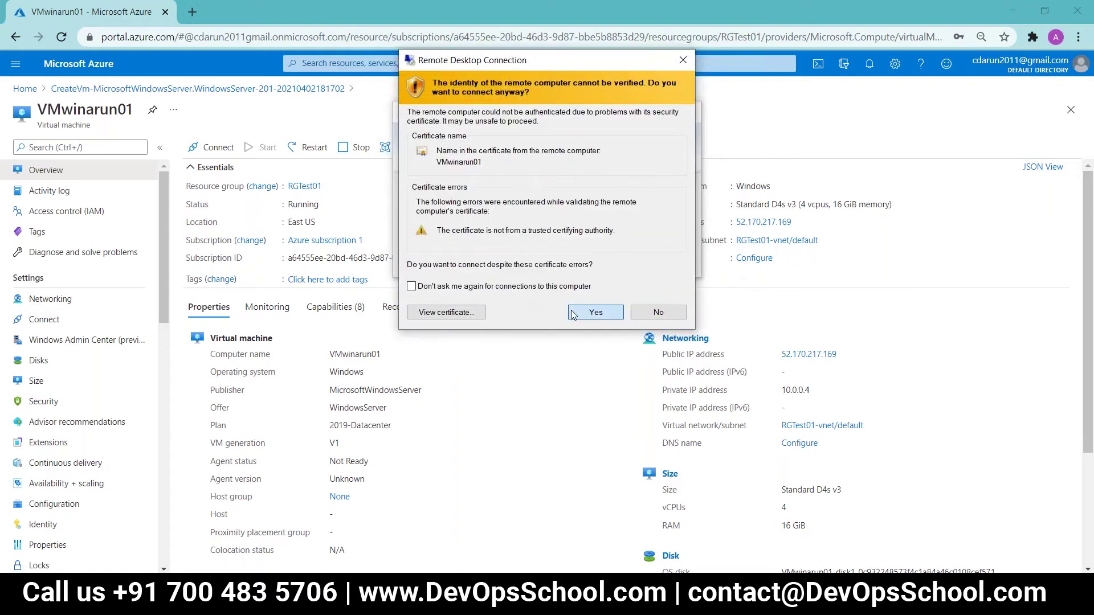
{"action": "left_click", "coordinate": [573, 315]}
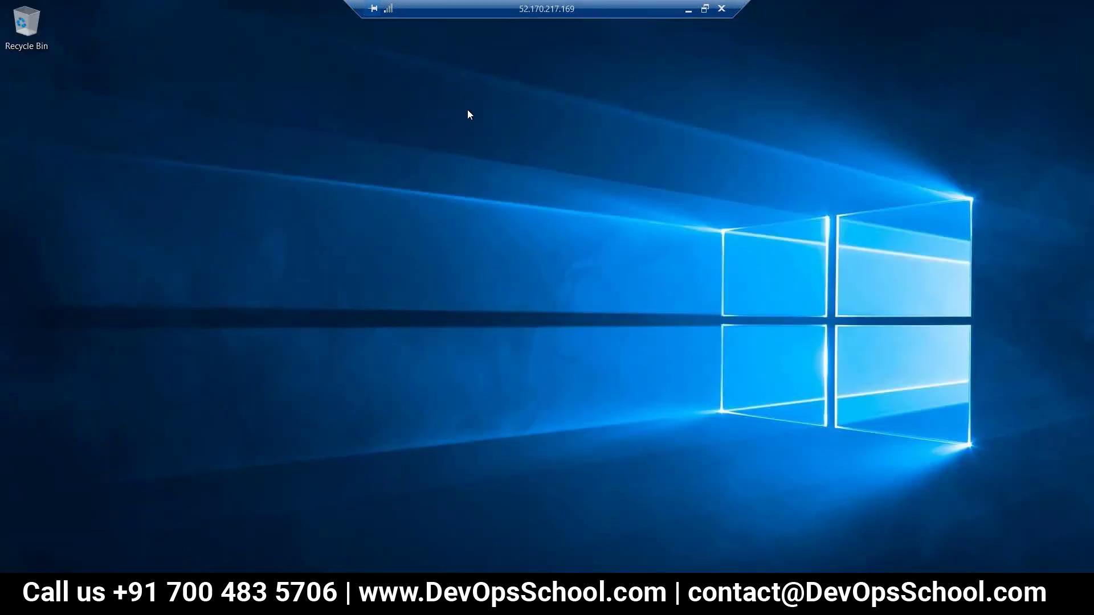
Dismiss the remote desktop context menu and allow the server to be network-discoverable.
{"action": "right_click", "coordinate": [467, 110]}
{"action": "left_click", "coordinate": [374, 176]}
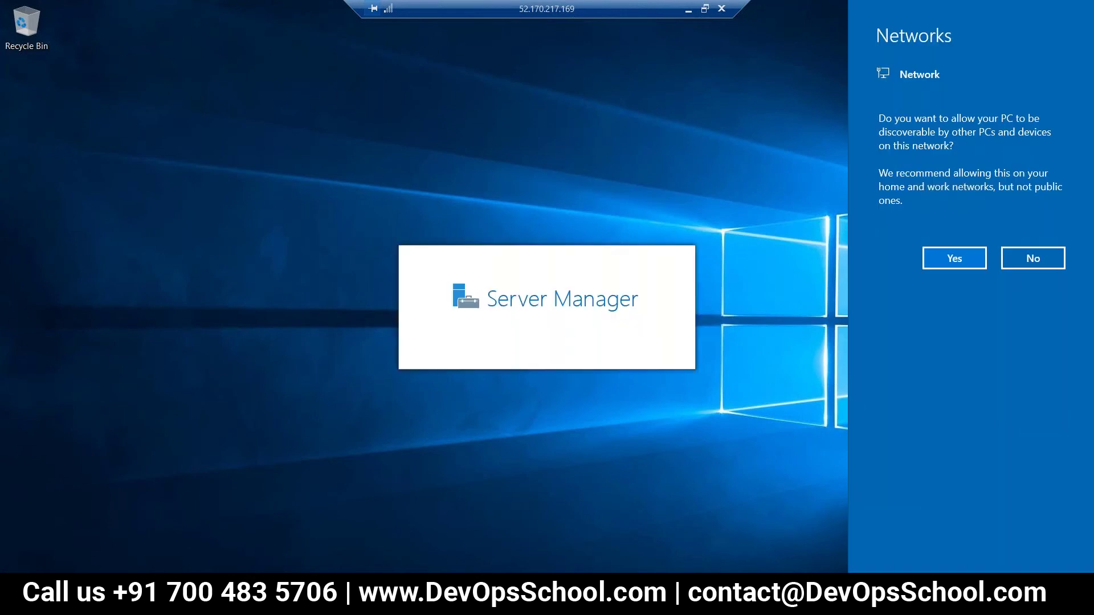
{"action": "left_click", "coordinate": [926, 267]}
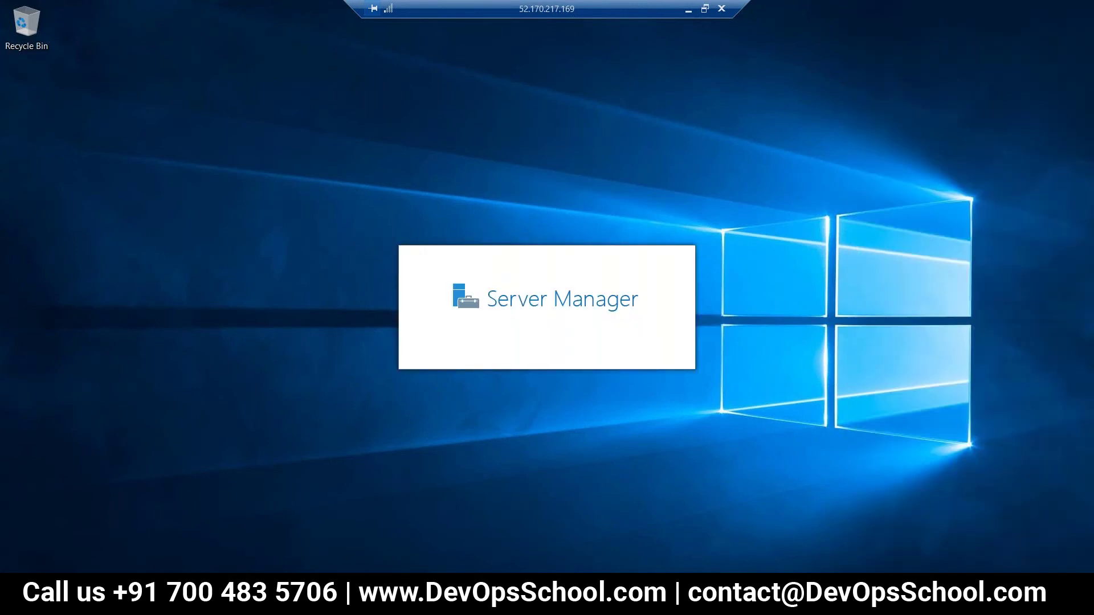
Search for PowerShell and launch Windows PowerShell as administrator, approving the UAC prompt.
{"action": "key", "text": "super+s"}
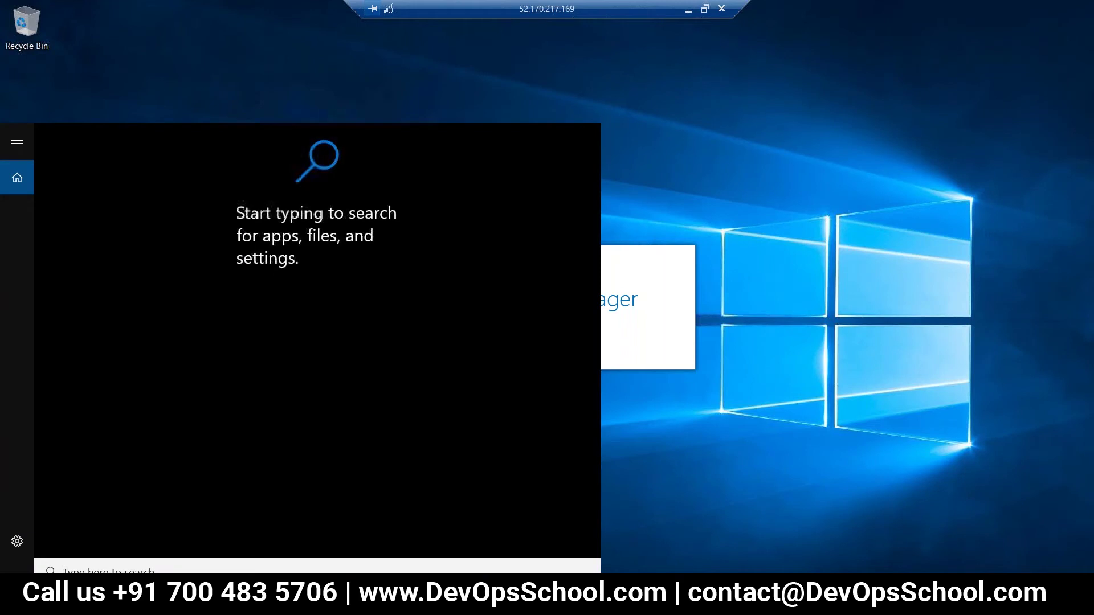
{"action": "type", "text": "power"}
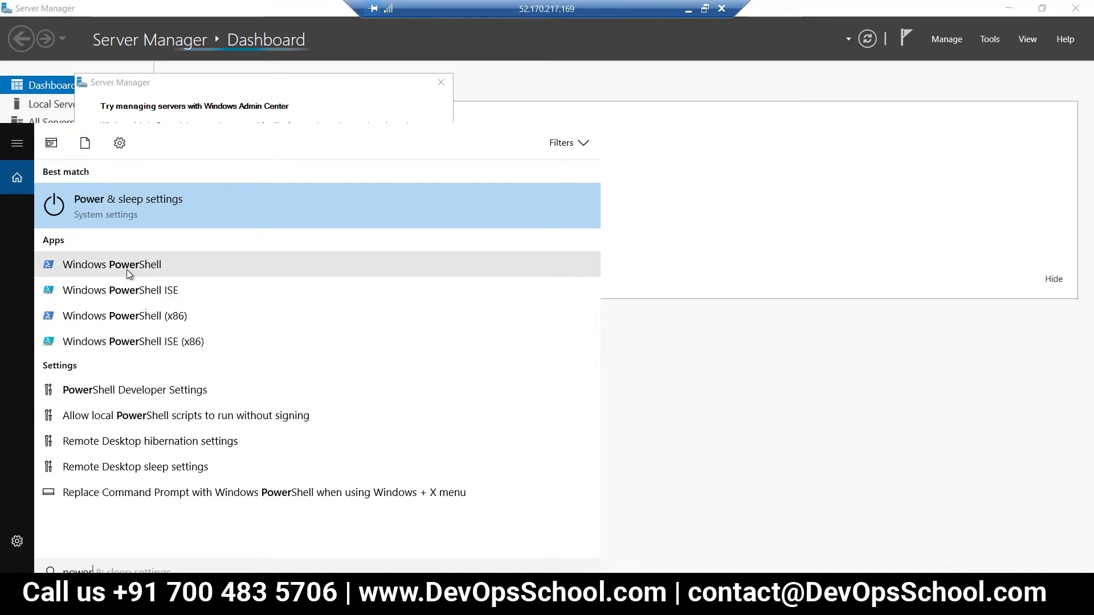
{"action": "right_click", "coordinate": [127, 267]}
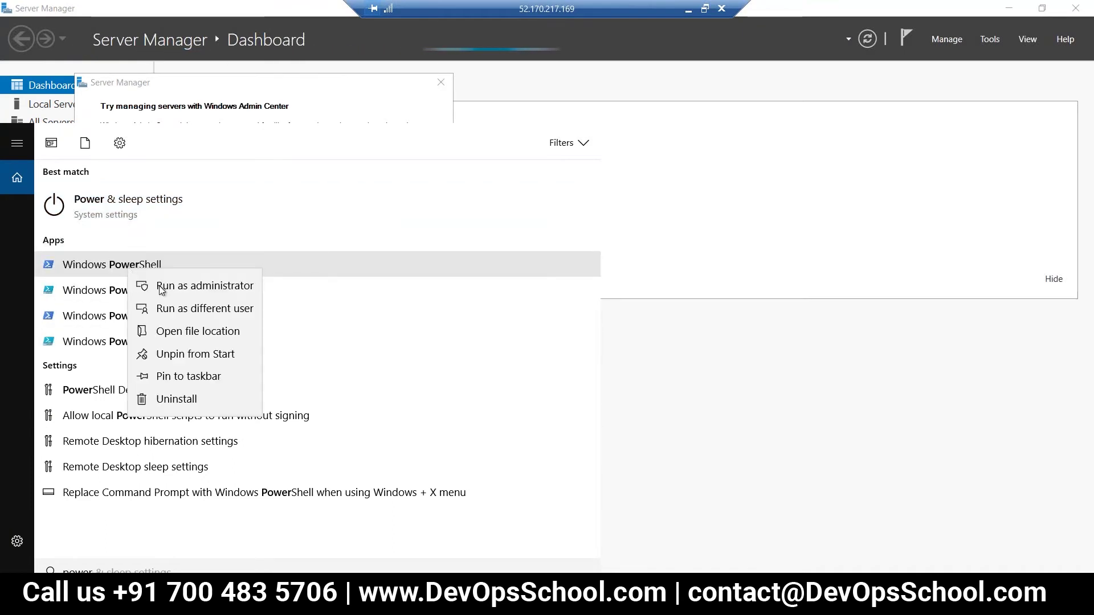
{"action": "left_click", "coordinate": [205, 283]}
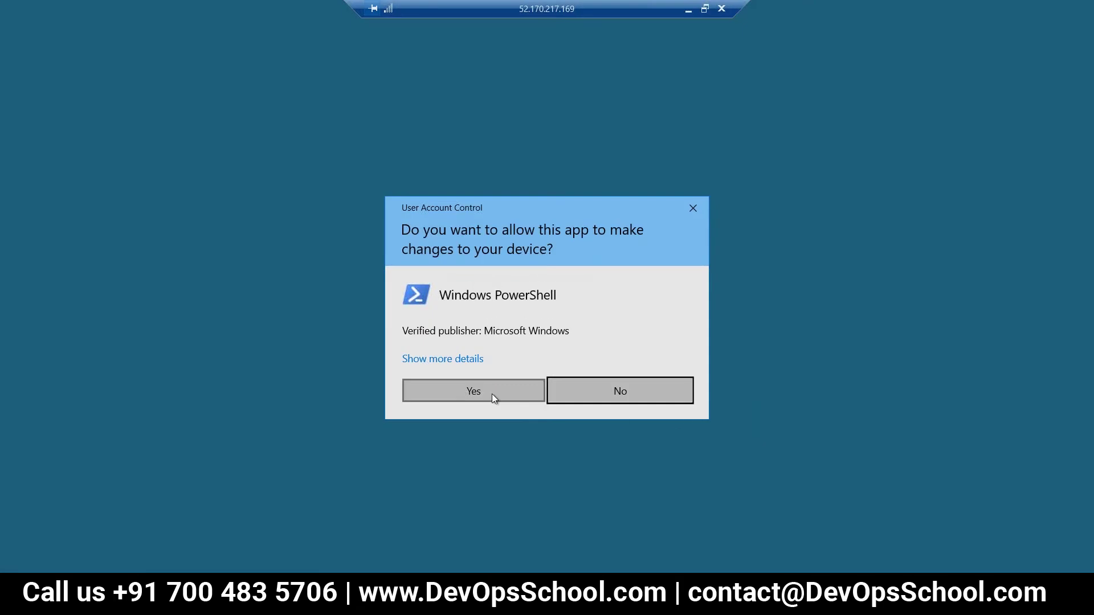
{"action": "left_click", "coordinate": [491, 394]}
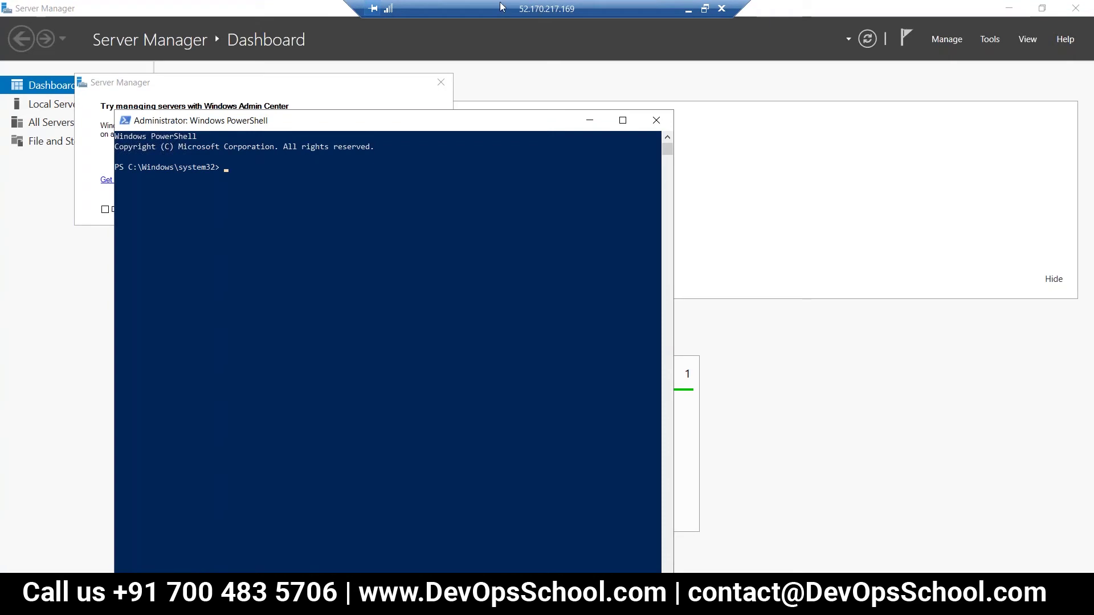
Copy the Windows registration script from Azure DevOps' New environment panel and return to the RDP session.
{"action": "left_click", "coordinate": [688, 11]}
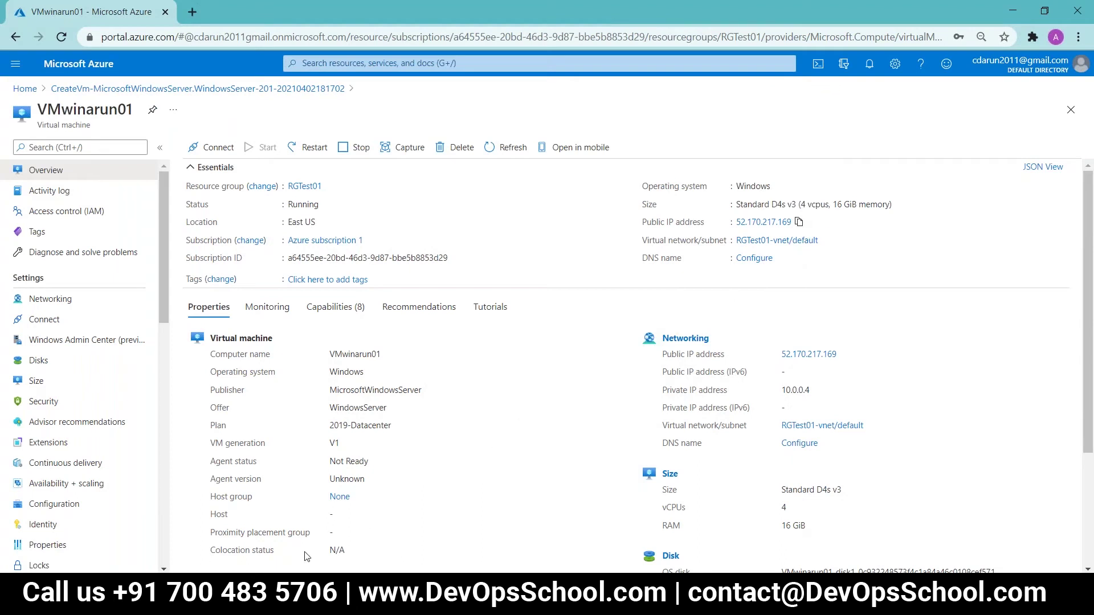
{"action": "mouse_move", "coordinate": [81, 604]}
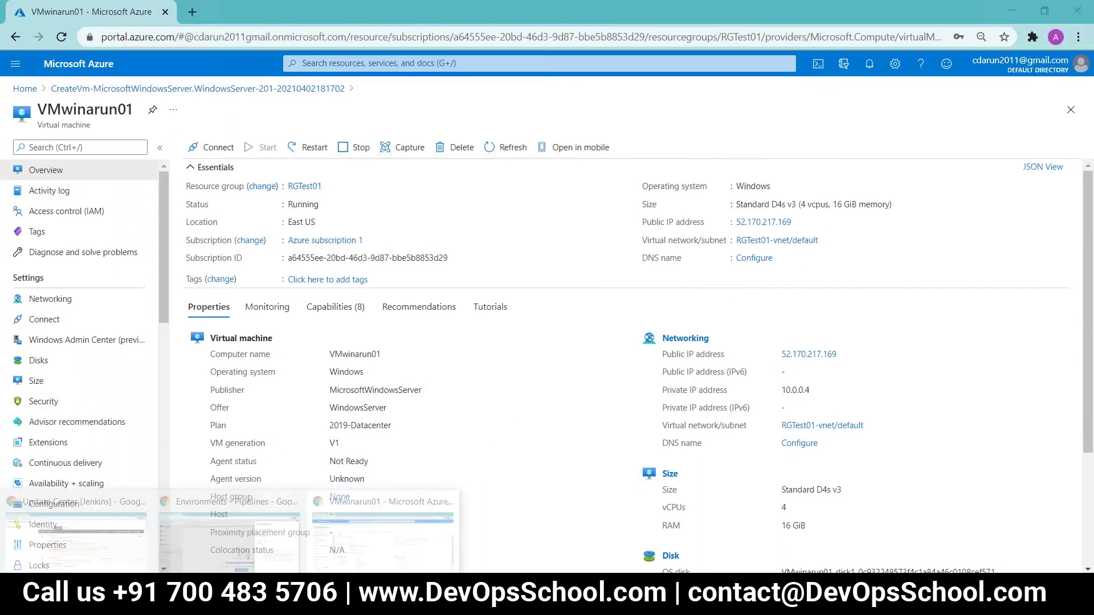
{"action": "left_click", "coordinate": [282, 556]}
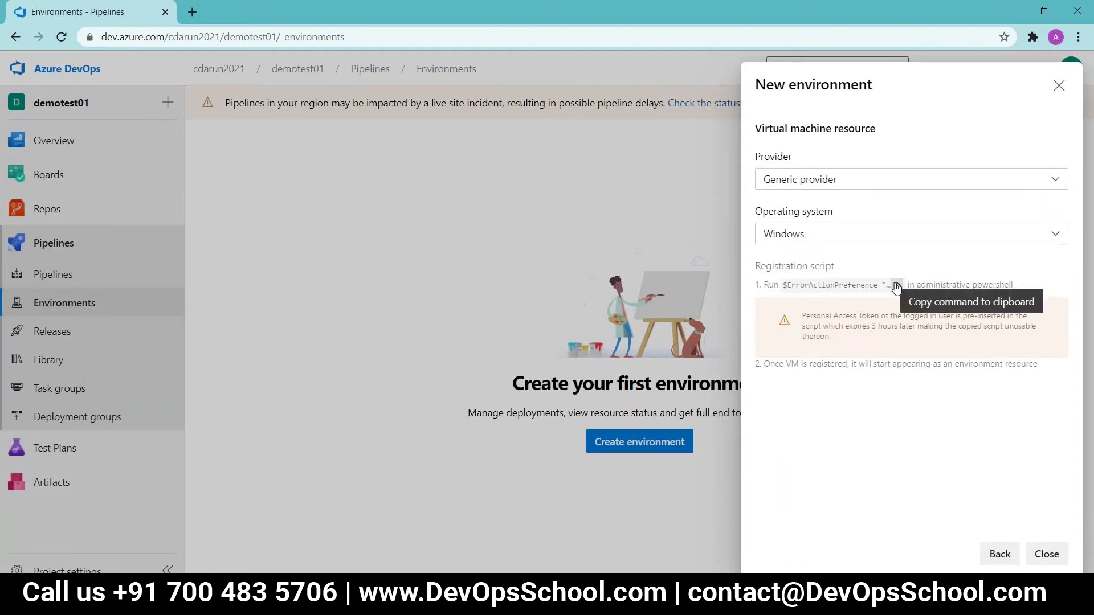
{"action": "mouse_move", "coordinate": [443, 604]}
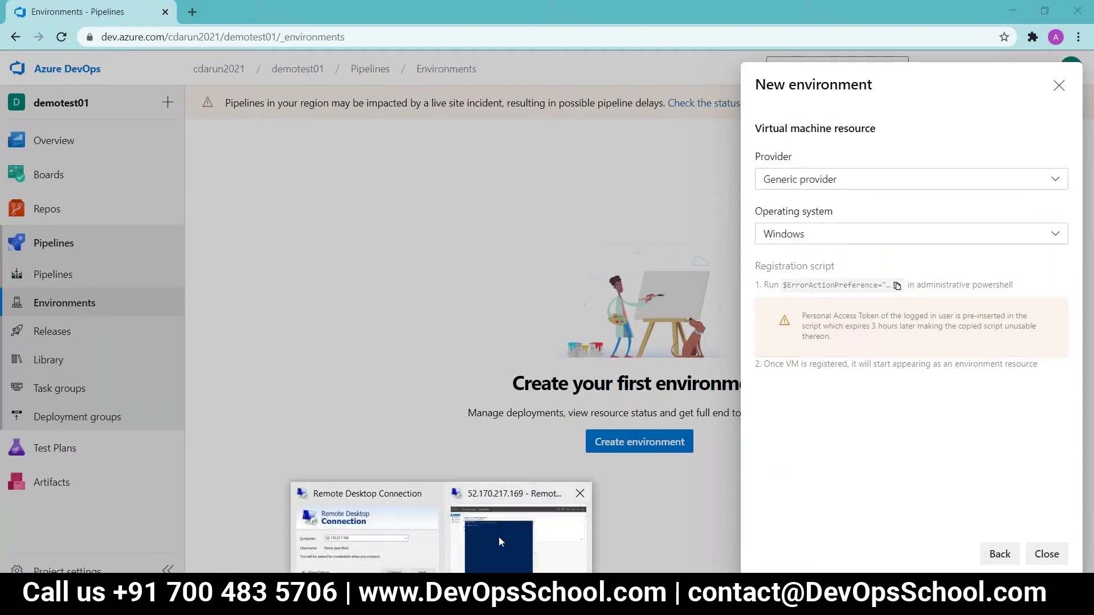
{"action": "left_click", "coordinate": [498, 537]}
Paste and run the Azure Pipelines agent registration script in PowerShell, maximizing the window.
{"action": "right_click", "coordinate": [408, 222]}
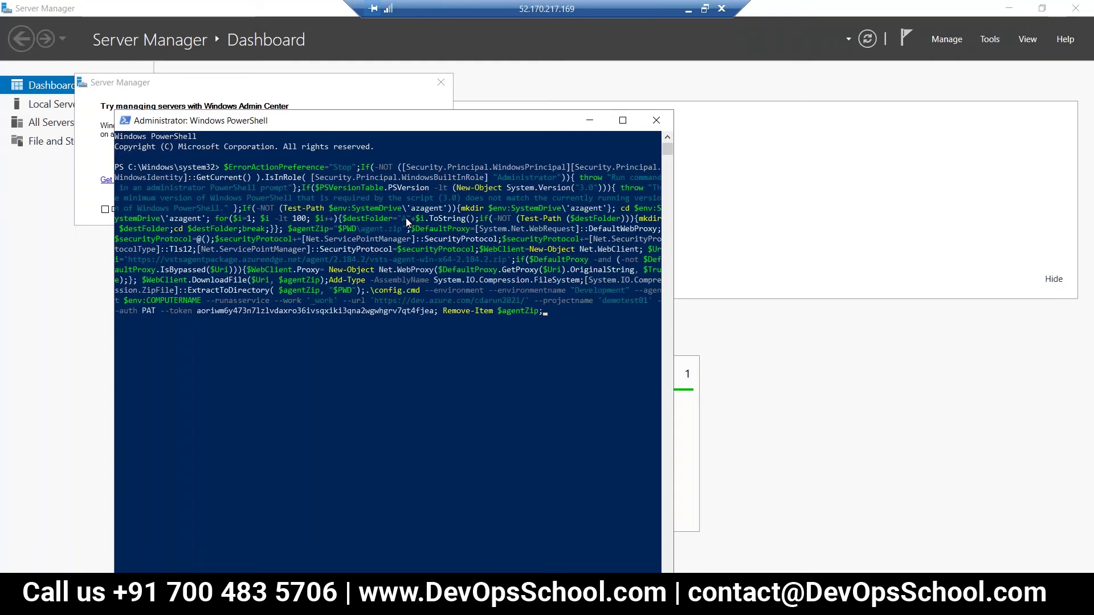
{"action": "key", "text": "Return"}
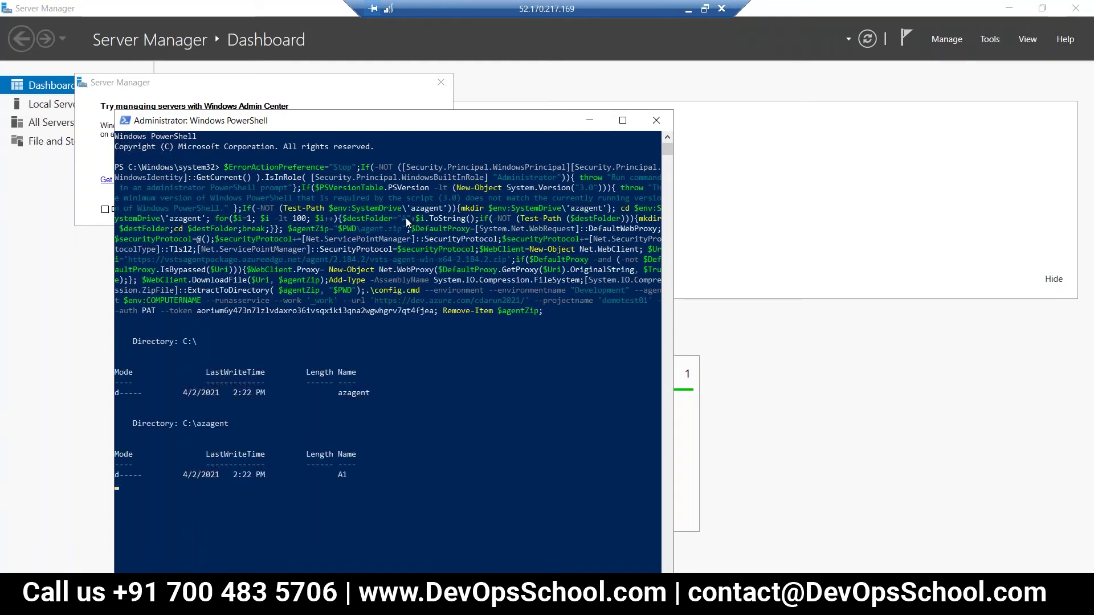
{"action": "left_click", "coordinate": [615, 122]}
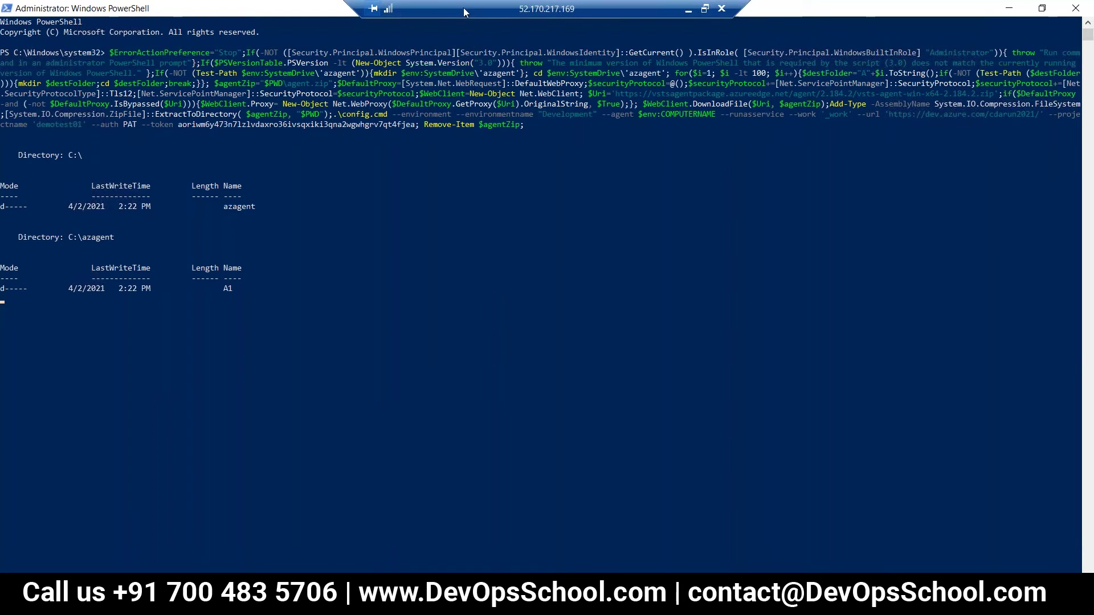
{"action": "left_click_drag", "start_coordinate": [547, 9], "coordinate": [470, 9]}
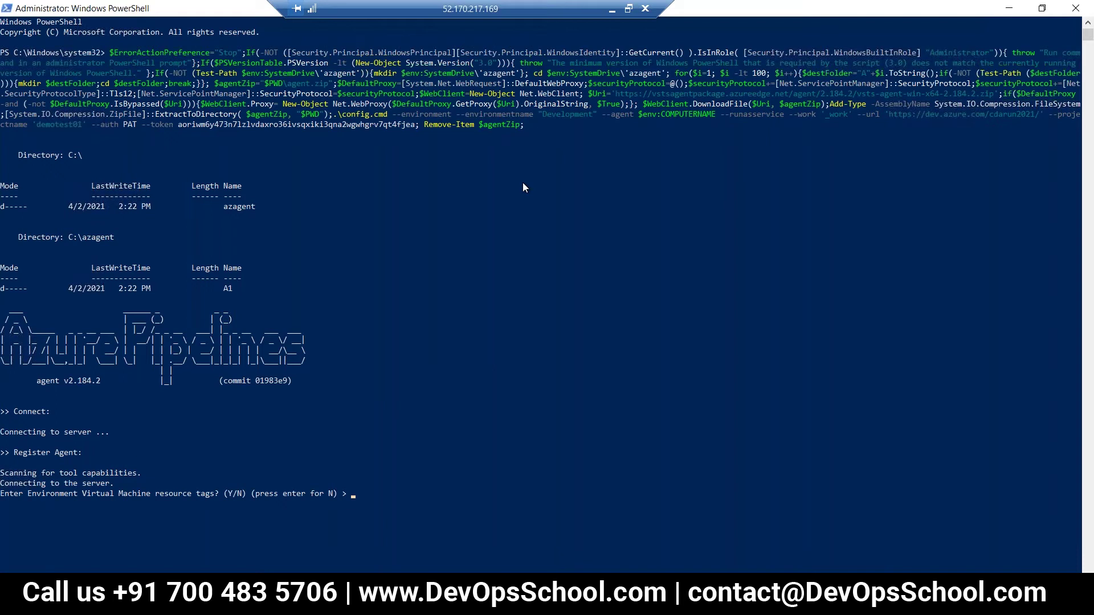
Add resource tag 'web', decline per-step unzipping, keep the default service account, then minimize RDP.
{"action": "type", "text": "Y"}
{"action": "key", "text": "Return"}
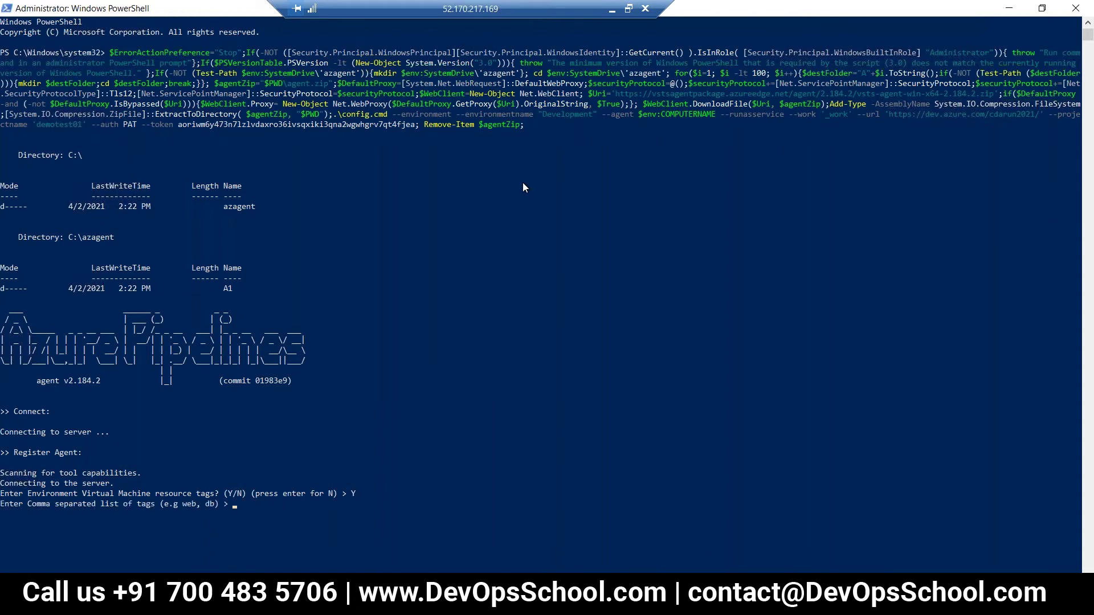
{"action": "type", "text": "web"}
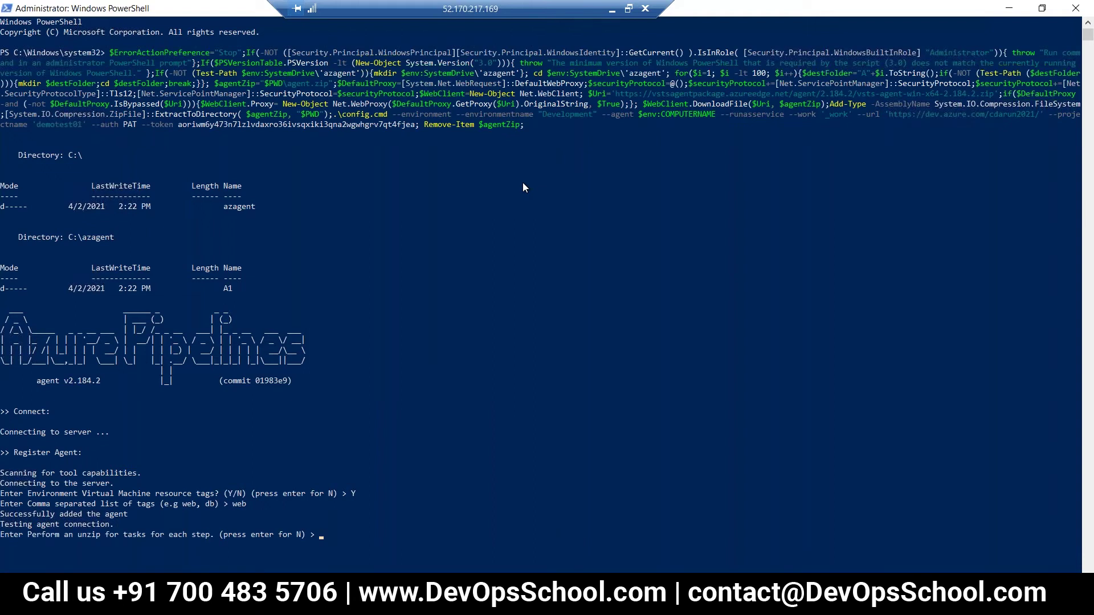
{"action": "type", "text": "N"}
{"action": "key", "text": "Return"}
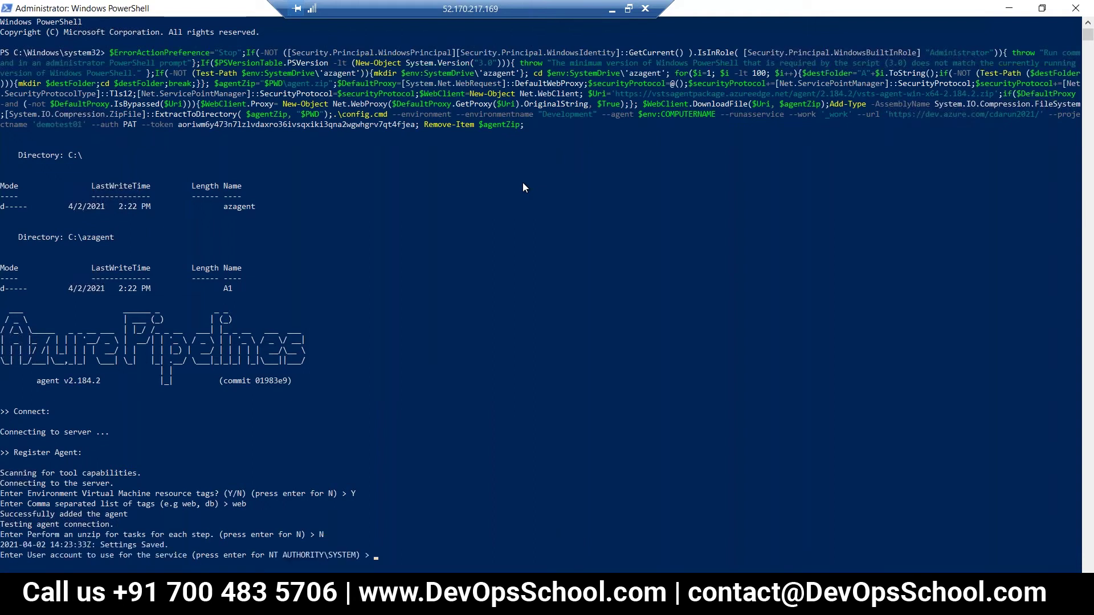
{"action": "key", "text": "Return"}
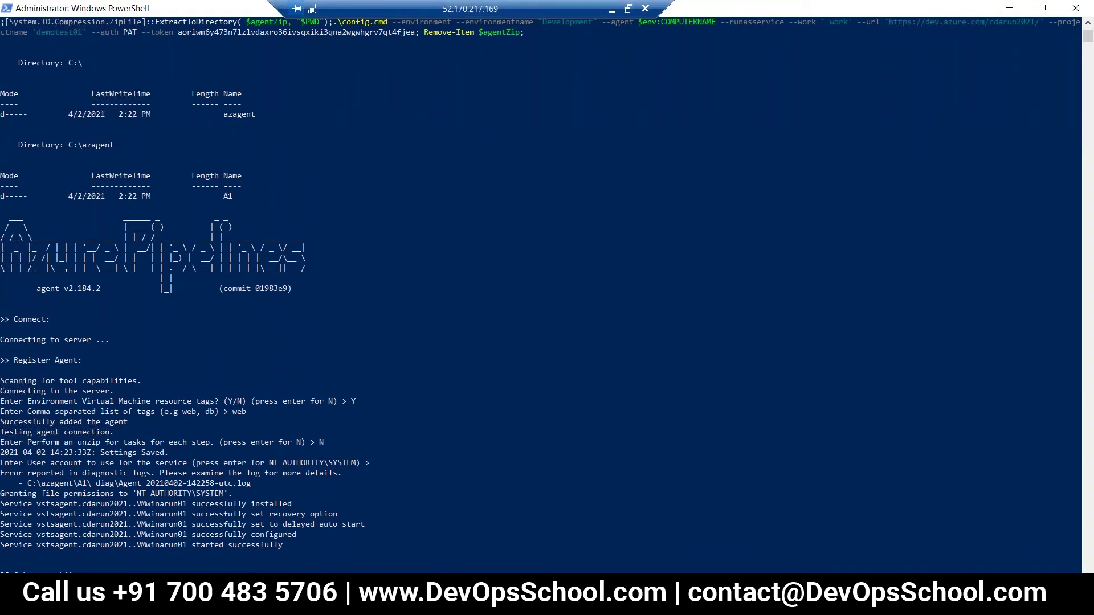
{"action": "left_click", "coordinate": [610, 7]}
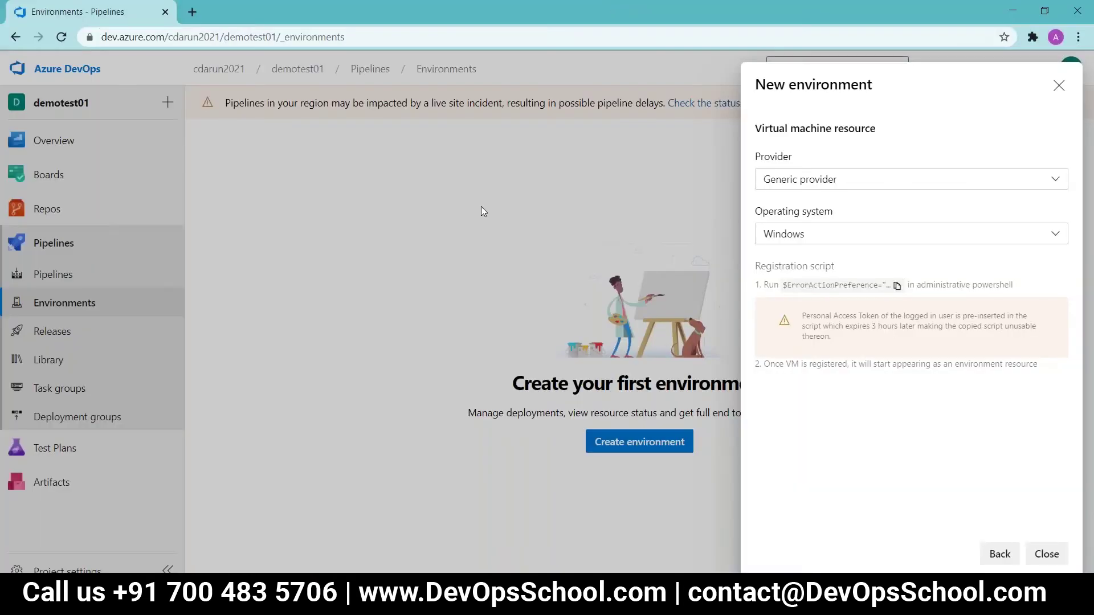
Close the panel, check Development's Deployments and Resources tabs listing VMwinarun01, then open Pipelines.
{"action": "left_click", "coordinate": [1048, 554]}
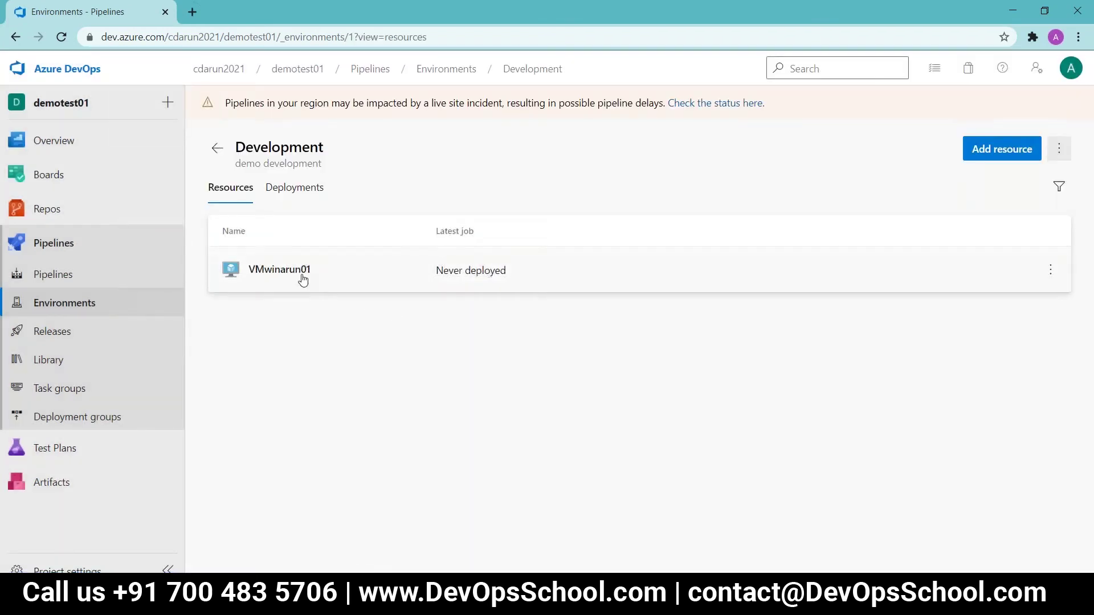
{"action": "left_click", "coordinate": [83, 316]}
{"action": "left_click", "coordinate": [272, 193]}
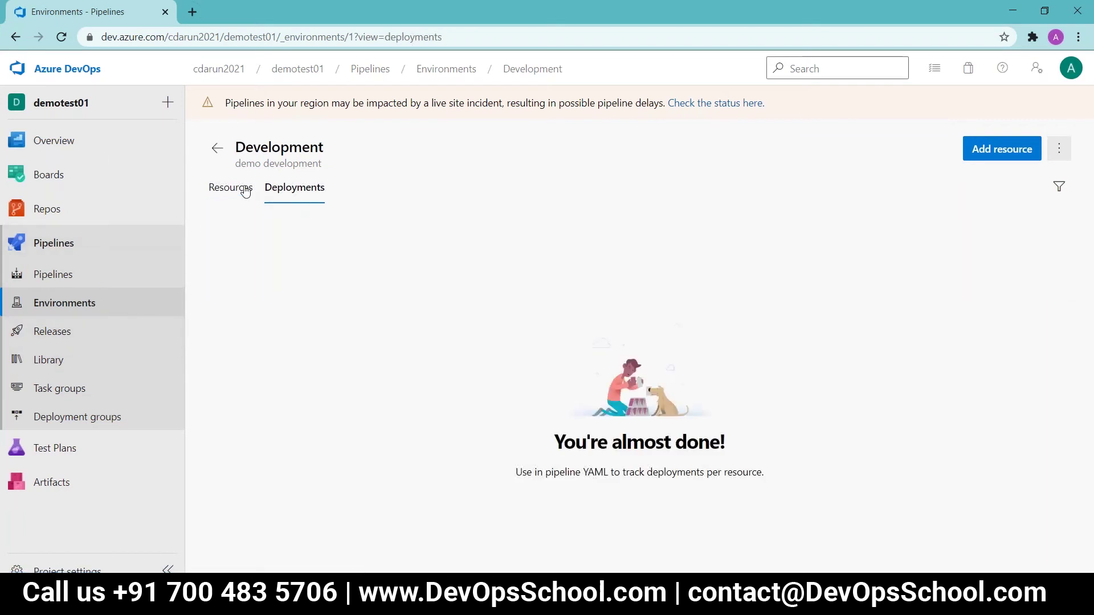
{"action": "left_click", "coordinate": [246, 192]}
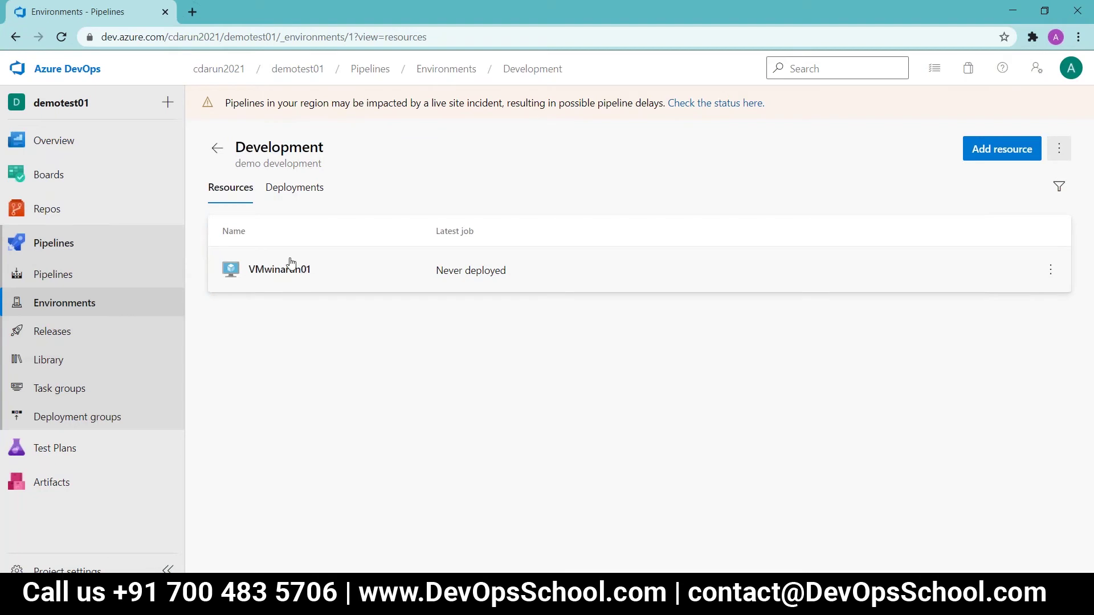
{"action": "left_click", "coordinate": [68, 274]}
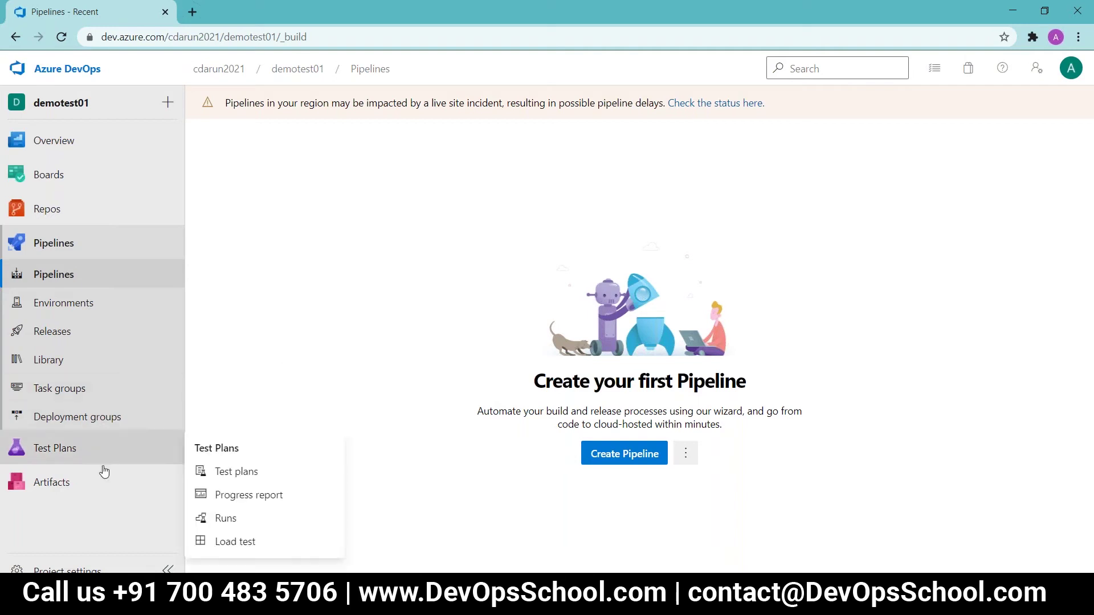
Replace the Azure portal VMwinarun01 tab with a fresh duplicate and close the original.
{"action": "left_click", "coordinate": [94, 571]}
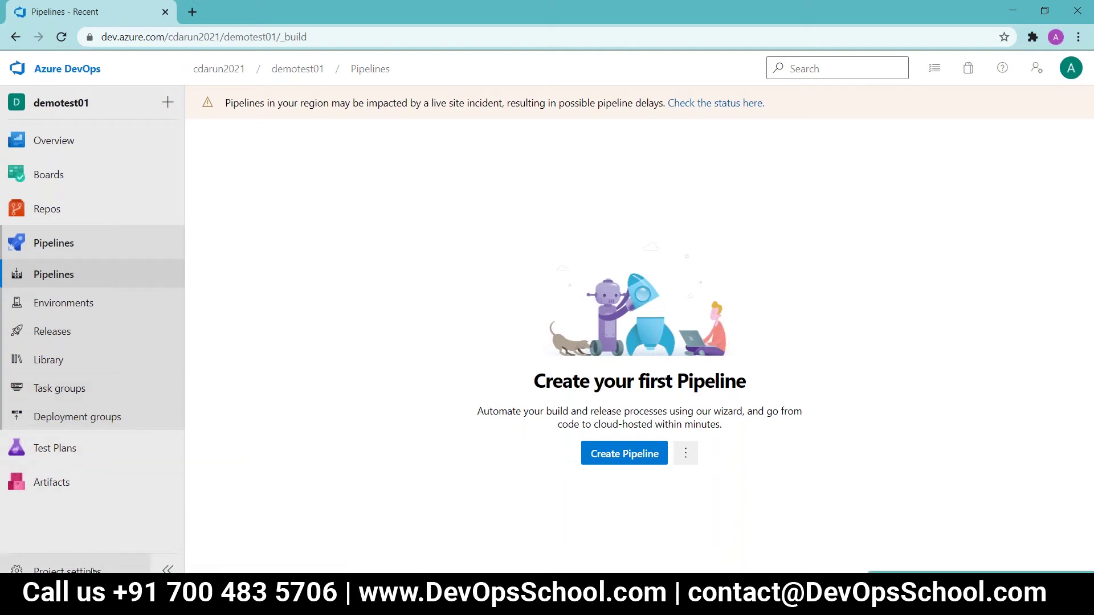
{"action": "left_click", "coordinate": [192, 12]}
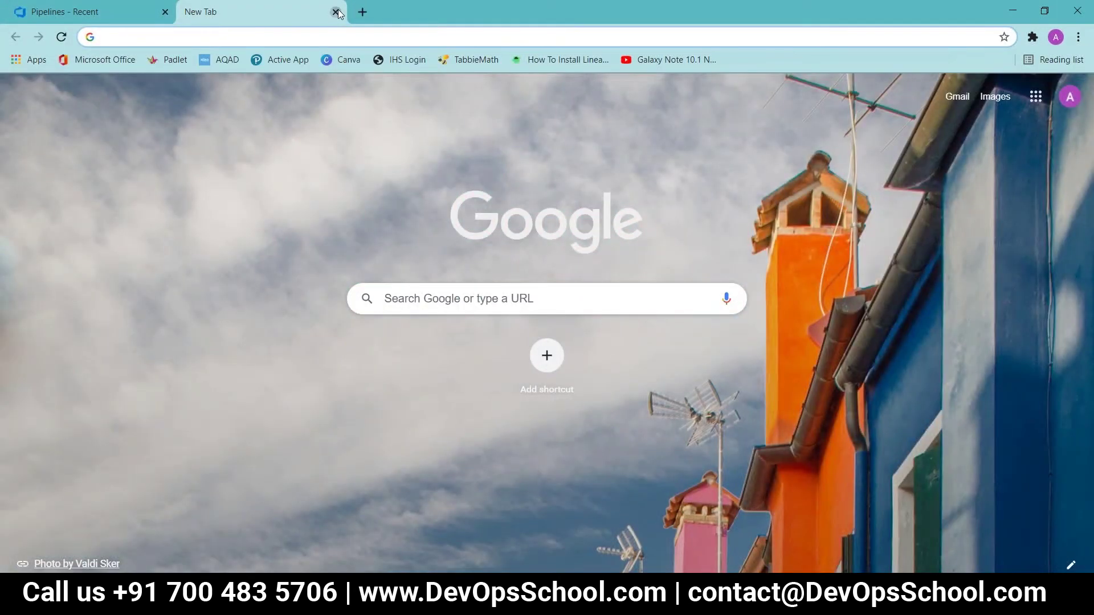
{"action": "left_click", "coordinate": [336, 12]}
{"action": "mouse_move", "coordinate": [234, 596]}
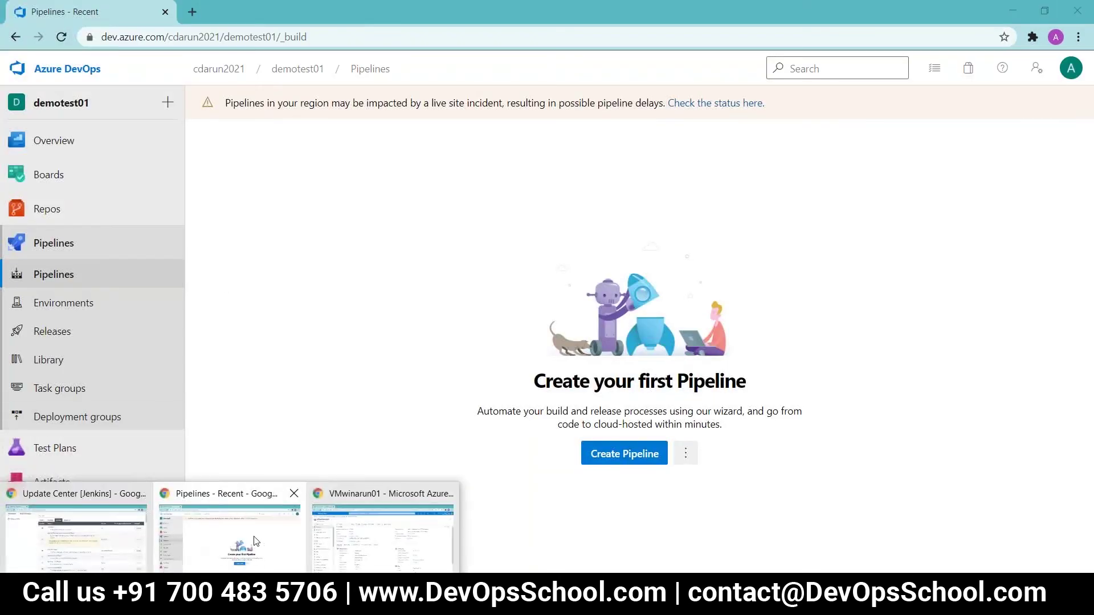
{"action": "left_click", "coordinate": [382, 535]}
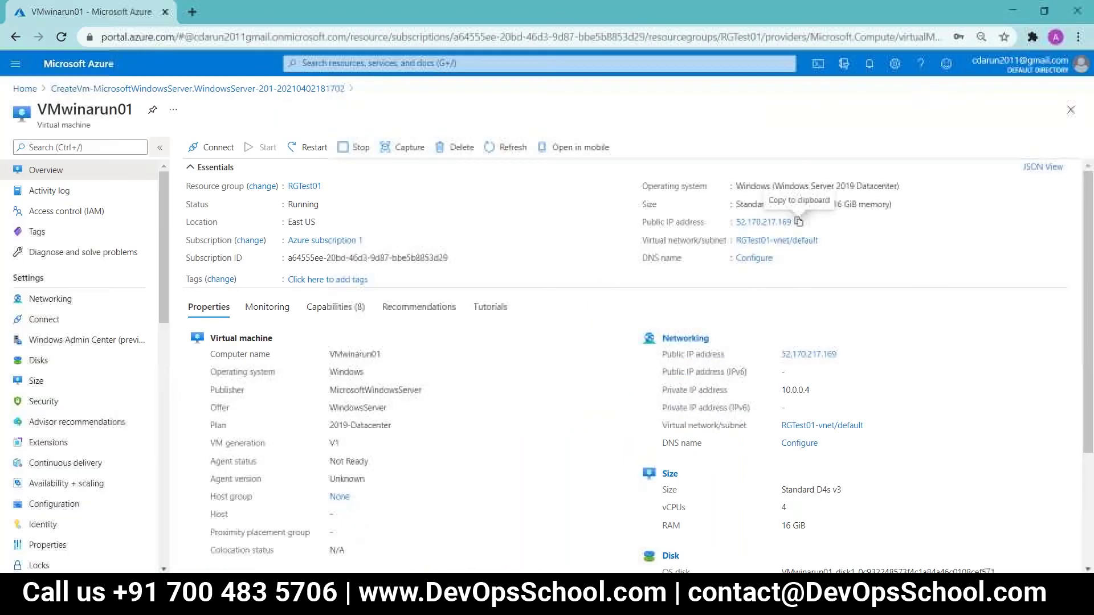
{"action": "right_click", "coordinate": [118, 11]}
{"action": "left_click", "coordinate": [153, 109]}
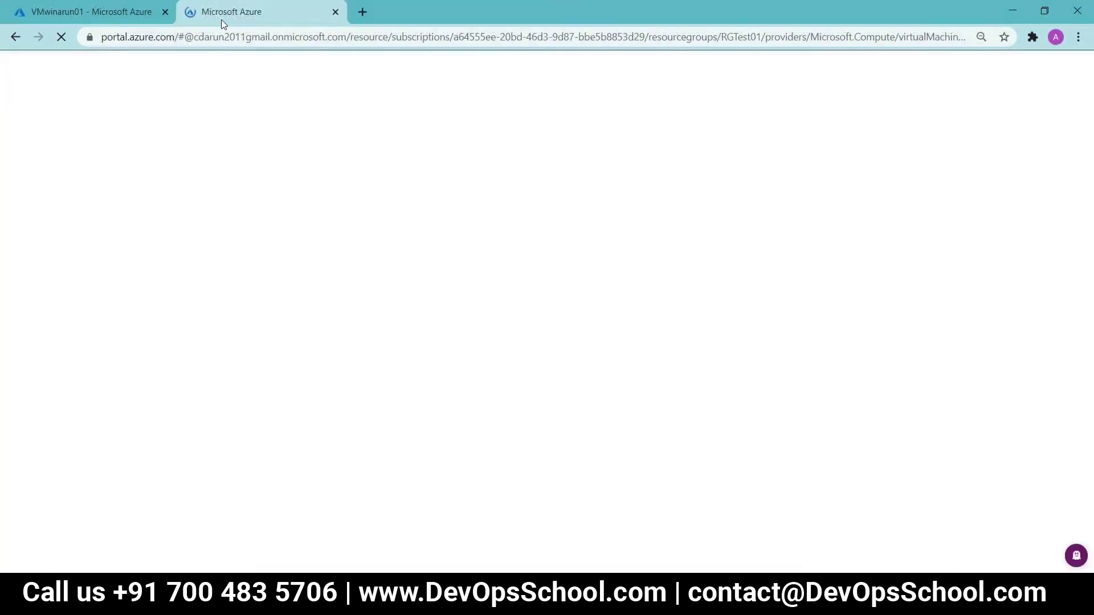
{"action": "left_click", "coordinate": [166, 12]}
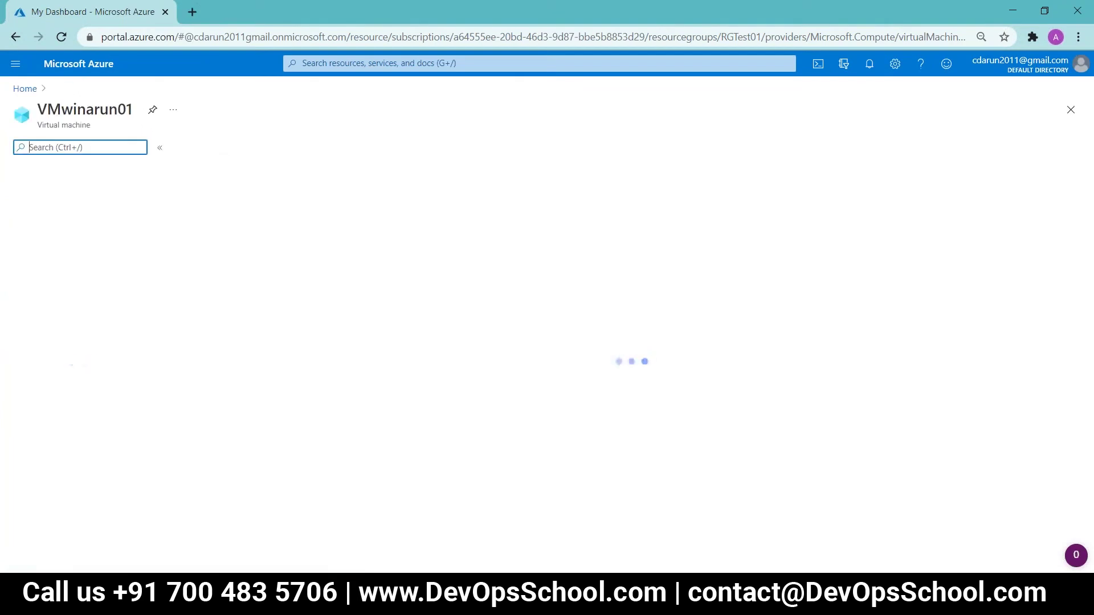
From the portal Home page, search 'dev' and open DevOps Starter.
{"action": "left_click", "coordinate": [24, 88]}
{"action": "left_click", "coordinate": [323, 61]}
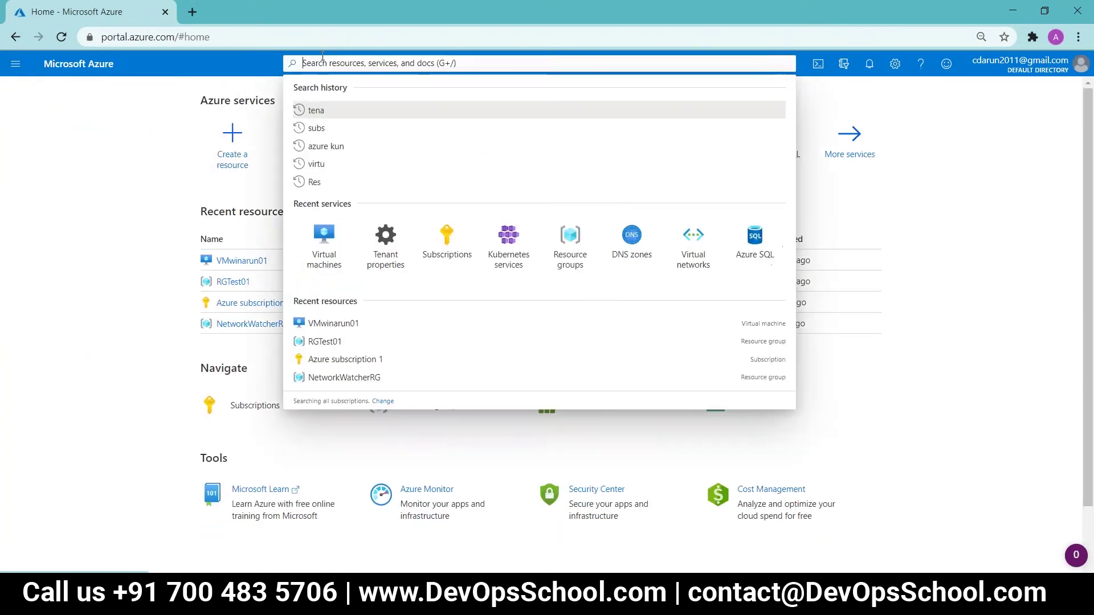
{"action": "type", "text": "dev"}
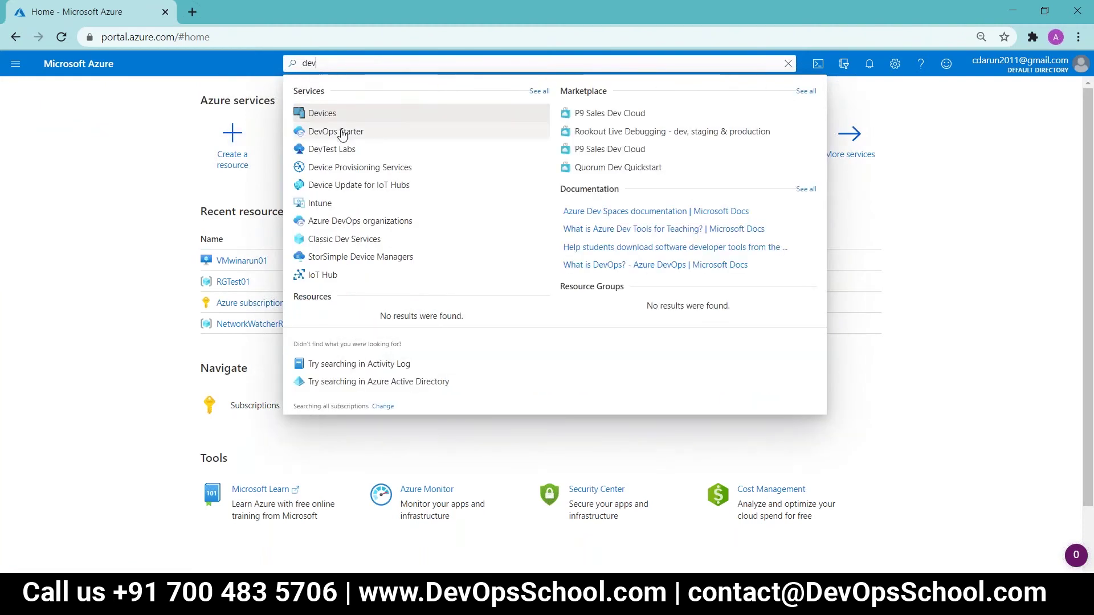
{"action": "left_click", "coordinate": [347, 132]}
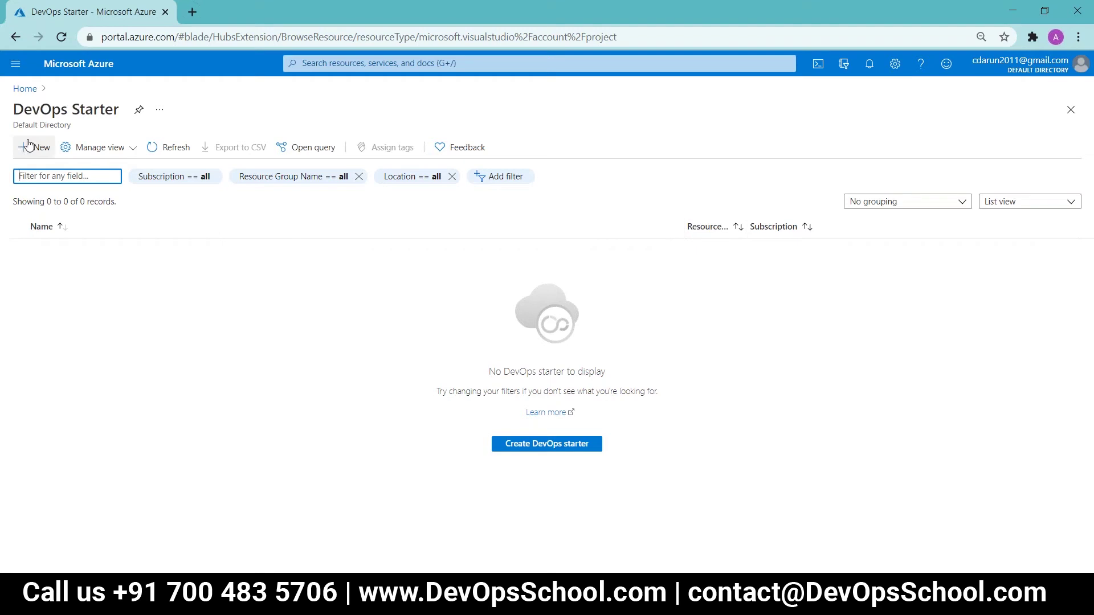
Start a new DevOps Starter to reach the GitHub-based Create page with .NET, Node.js, PHP and Java options.
{"action": "left_click", "coordinate": [547, 443]}
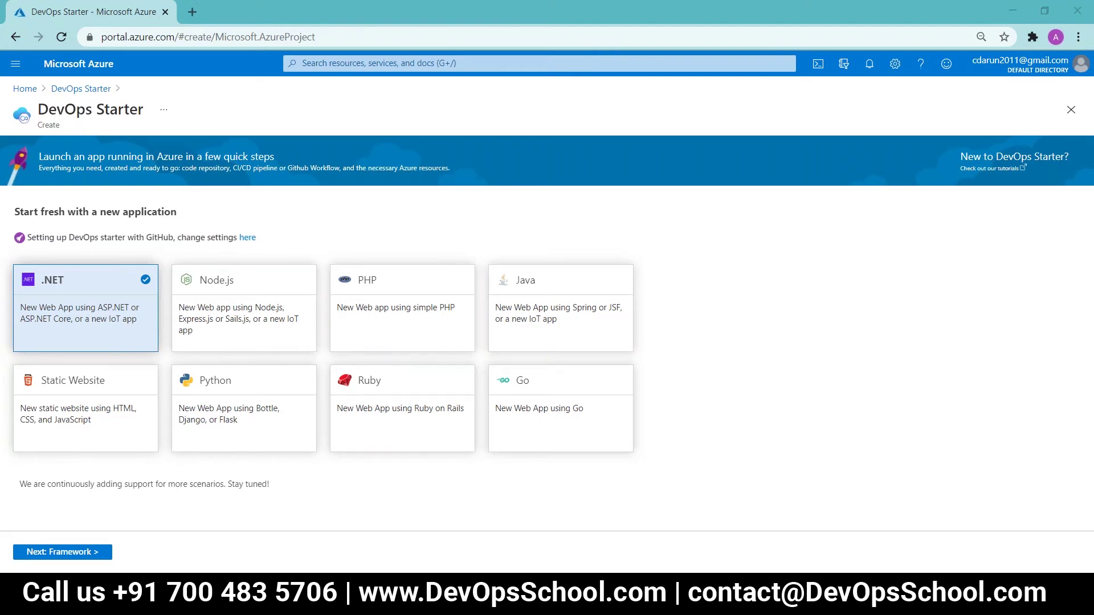
In the lab notes, add a new 'Lab: 59) Deploy' line after Lab 58.
{"action": "key", "text": "alt+Tab"}
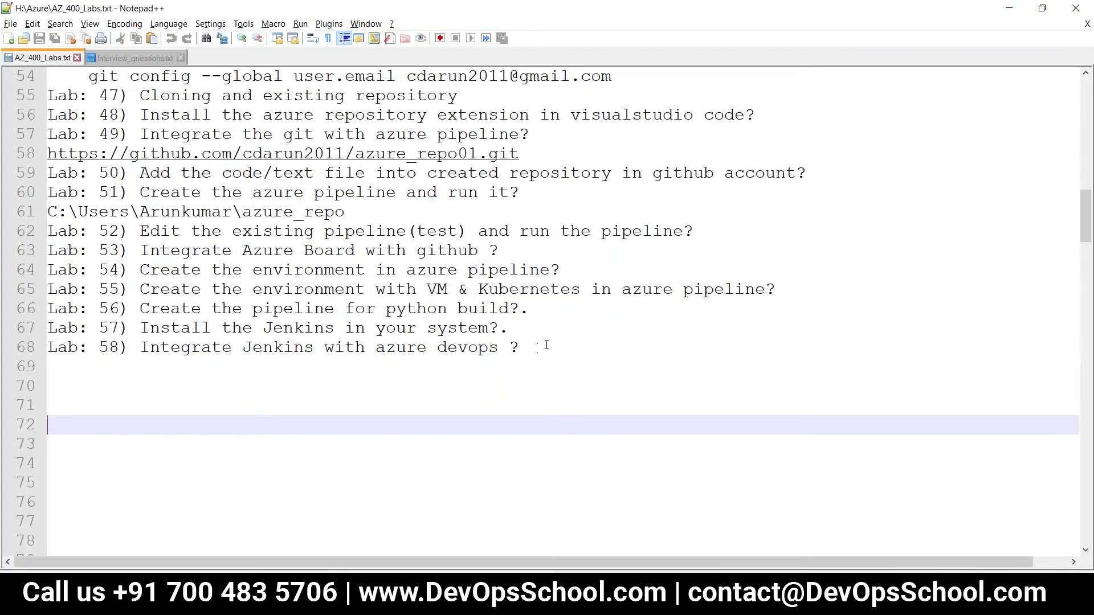
{"action": "left_click", "coordinate": [547, 344]}
{"action": "key", "text": "Return"}
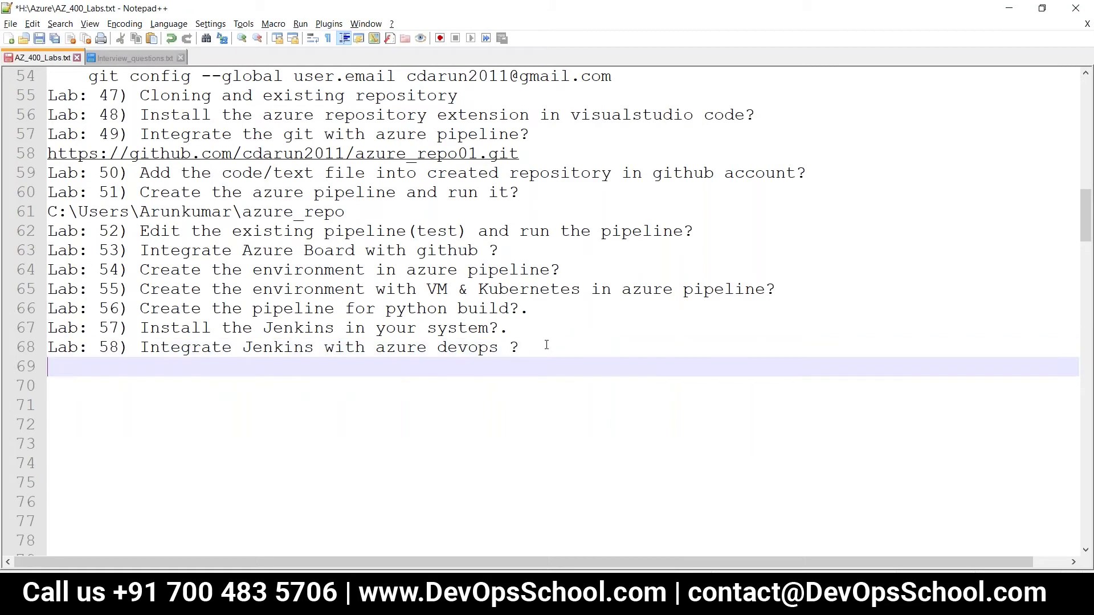
{"action": "type", "text": "Lab: 59)"}
{"action": "key", "text": "Down"}
{"action": "key", "text": "Down"}
{"action": "key", "text": "Down"}
{"action": "key", "text": "Down"}
{"action": "key", "text": "Down"}
{"action": "key", "text": "Down"}
{"action": "key", "text": "Down"}
{"action": "key", "text": "Down"}
{"action": "key", "text": "Down"}
{"action": "key", "text": "Down"}
{"action": "key", "text": "Down"}
{"action": "key", "text": "Down"}
{"action": "key", "text": "Down"}
{"action": "key", "text": "Down"}
{"action": "key", "text": "Down"}
{"action": "key", "text": "Down"}
{"action": "key", "text": "Down"}
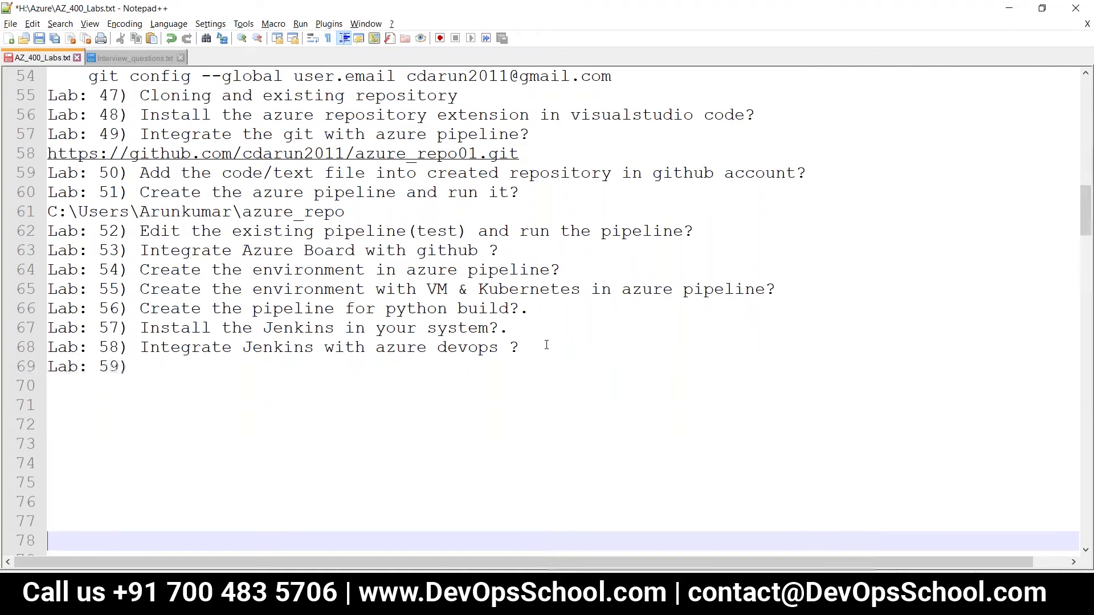
{"action": "key", "text": "Up"}
{"action": "key", "text": "Up"}
{"action": "key", "text": "Up"}
{"action": "key", "text": "Up"}
{"action": "key", "text": "Up"}
{"action": "key", "text": "Up"}
{"action": "key", "text": "Up"}
{"action": "key", "text": "Up"}
{"action": "key", "text": "Up"}
{"action": "key", "text": "Up"}
{"action": "key", "text": "Up"}
{"action": "key", "text": "Up"}
{"action": "key", "text": "Up"}
{"action": "key", "text": "Up"}
{"action": "key", "text": "Up"}
{"action": "key", "text": "Up"}
{"action": "key", "text": "Up"}
{"action": "key", "text": "Up"}
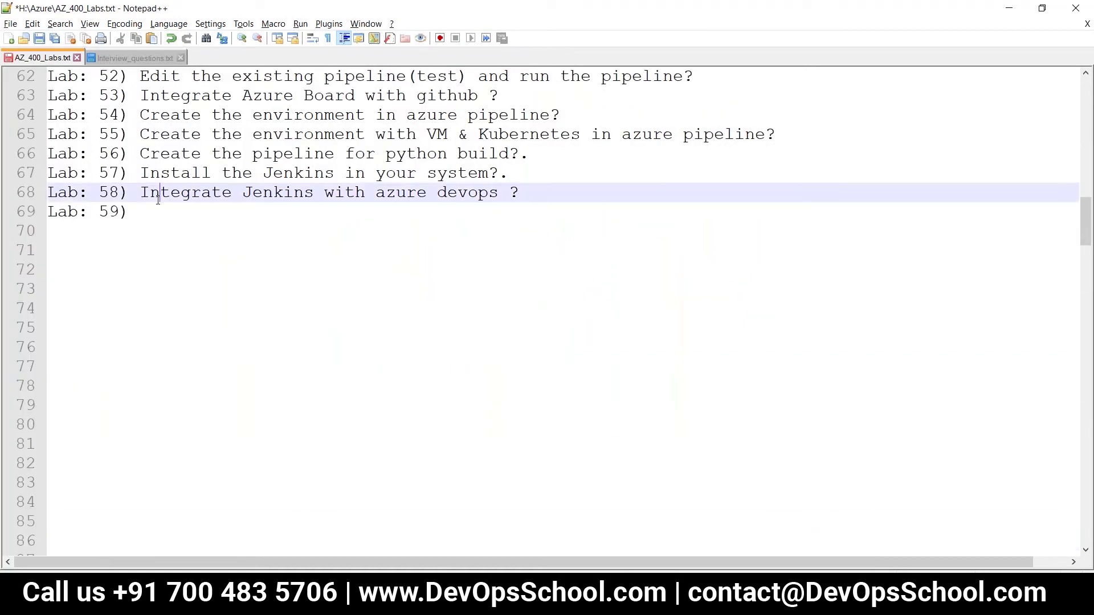
{"action": "left_click", "coordinate": [152, 211]}
{"action": "type", "text": "D"}
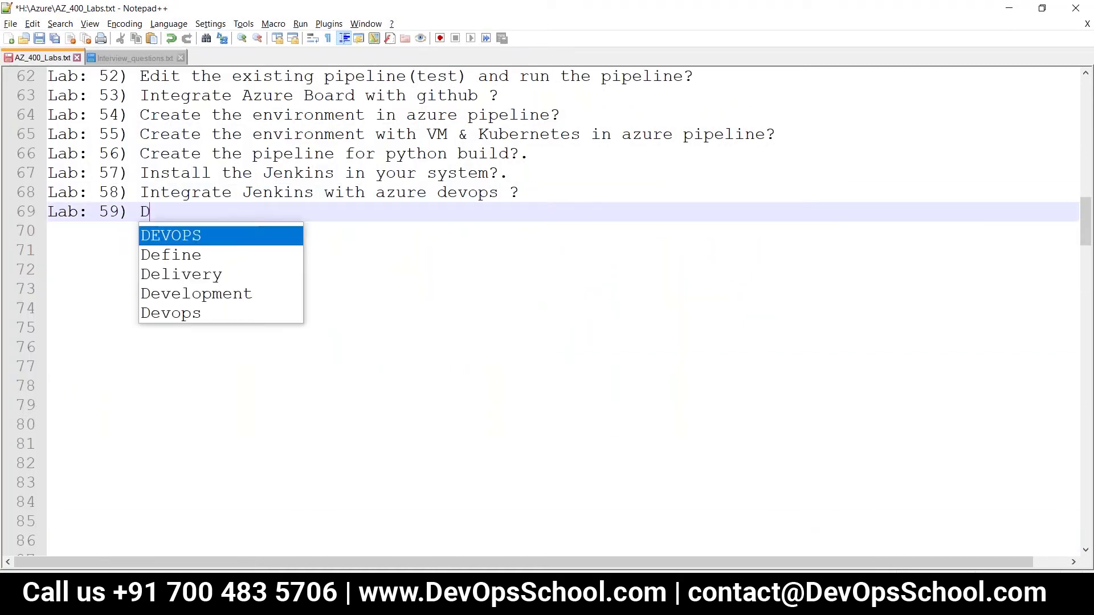
{"action": "type", "text": "eploy"}
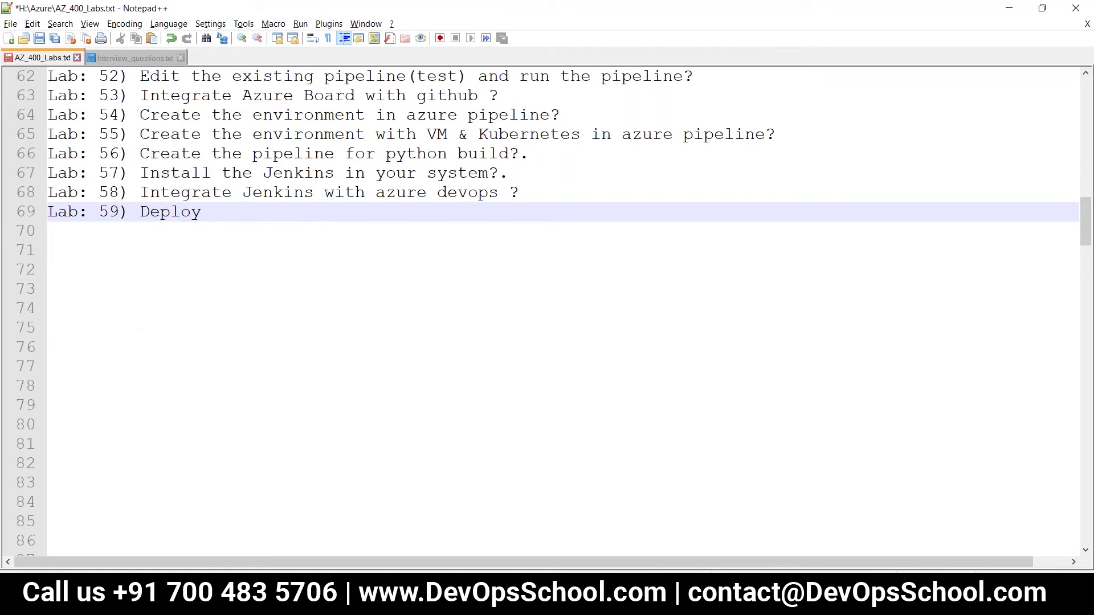
Finish Lab 59 as 'Deploy ASP.NET app to azure VM by using azure devops starter' and save.
{"action": "key", "text": "alt+Tab"}
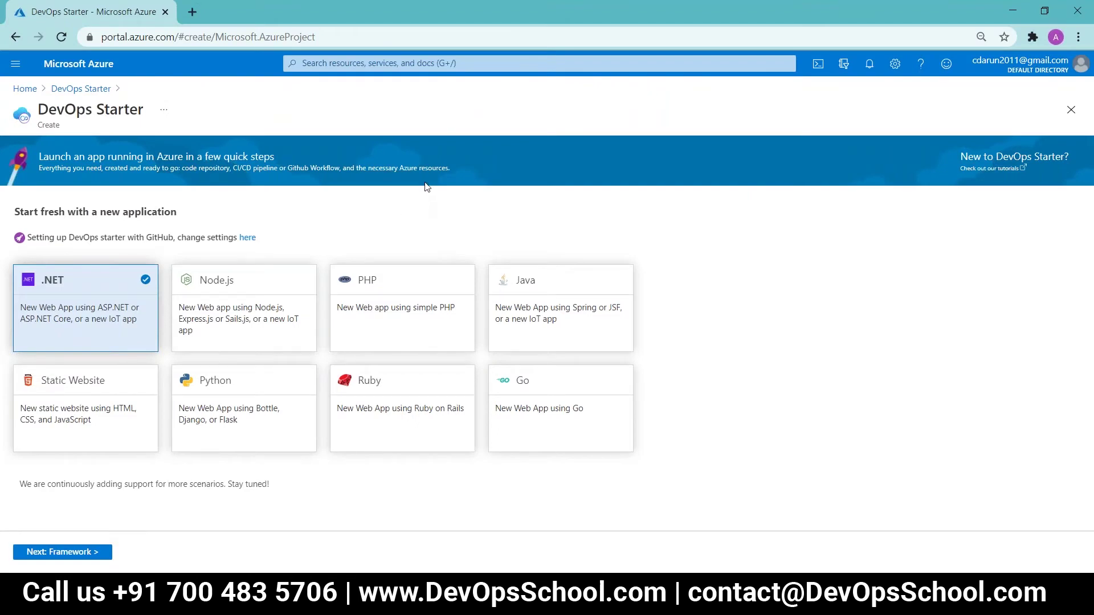
{"action": "key", "text": "alt+Tab"}
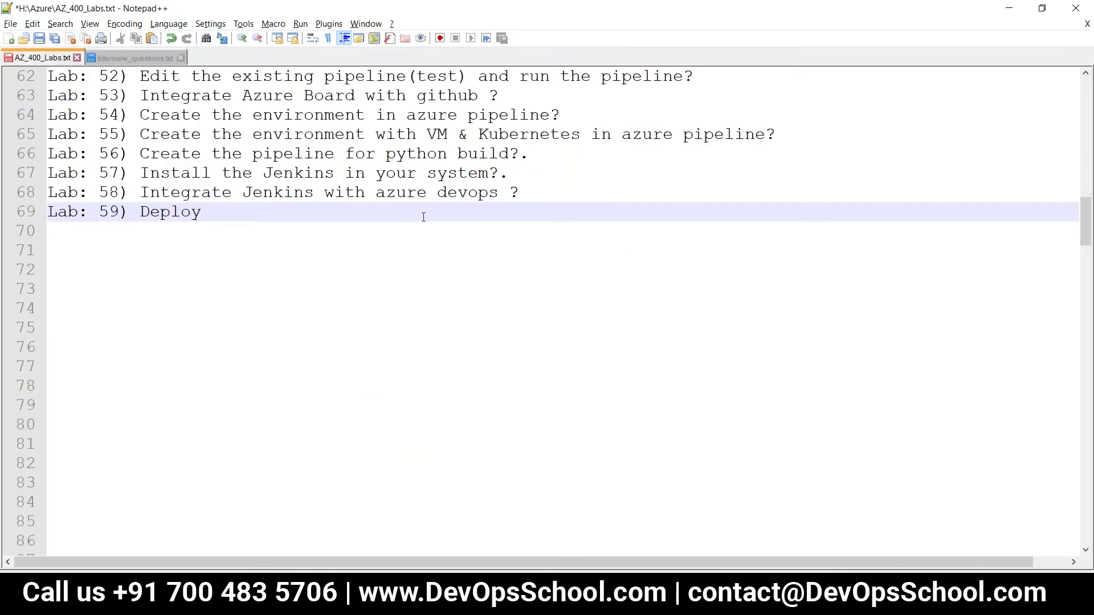
{"action": "type", "text": "ASP.NET app to azure"}
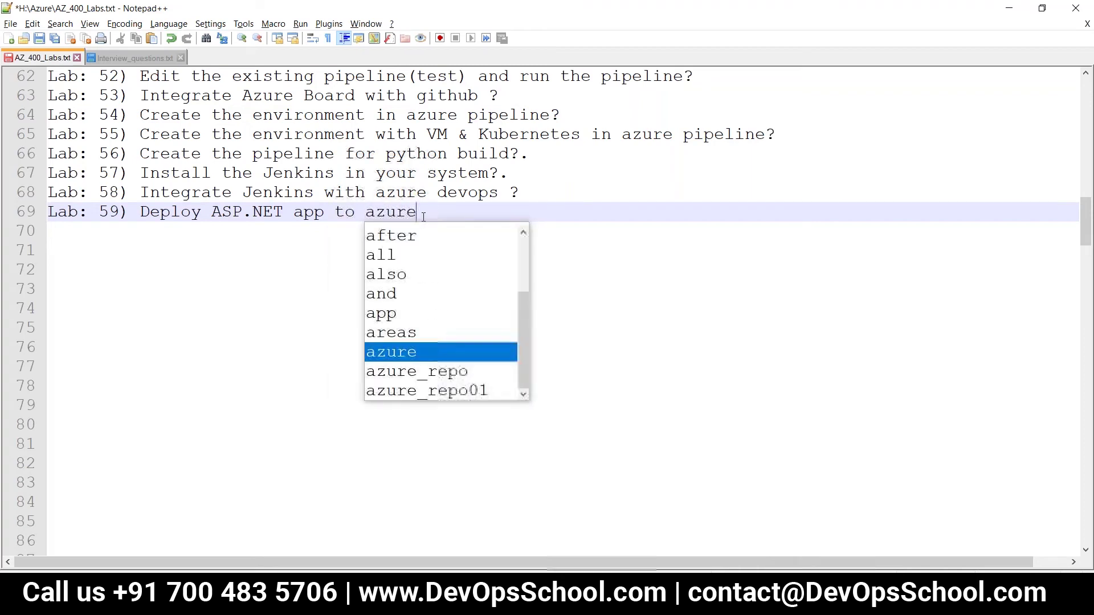
{"action": "type", "text": " VM "}
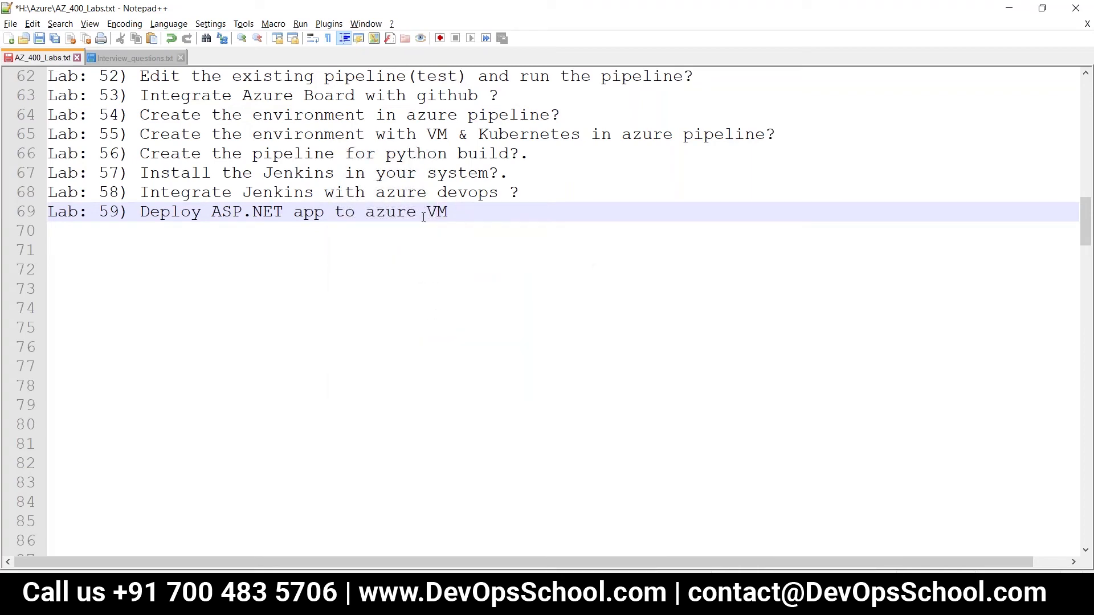
{"action": "type", "text": "by using azure "}
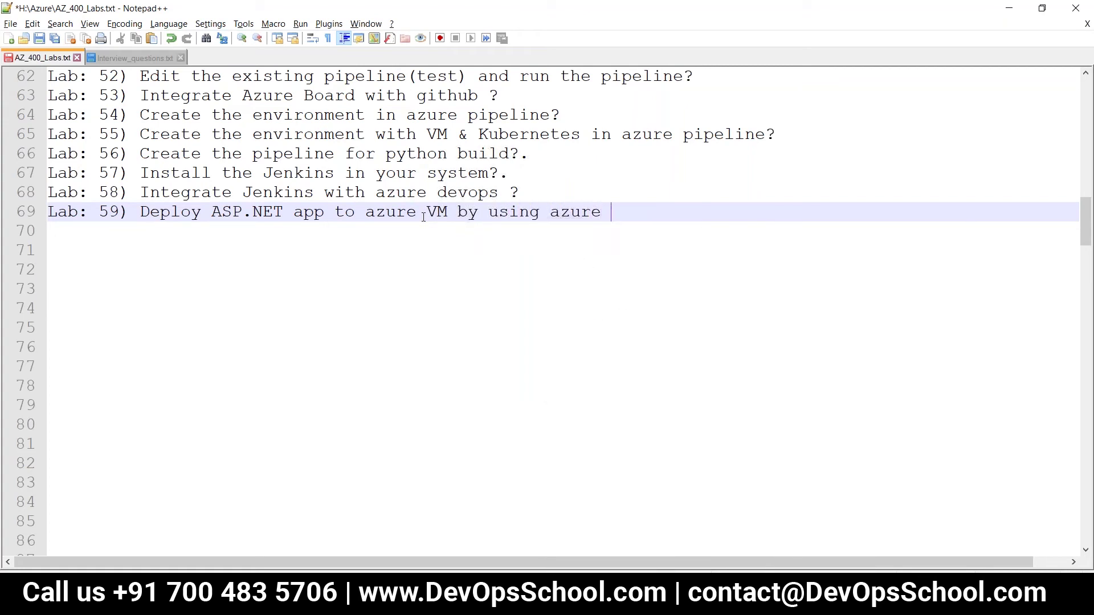
{"action": "type", "text": "devops started"}
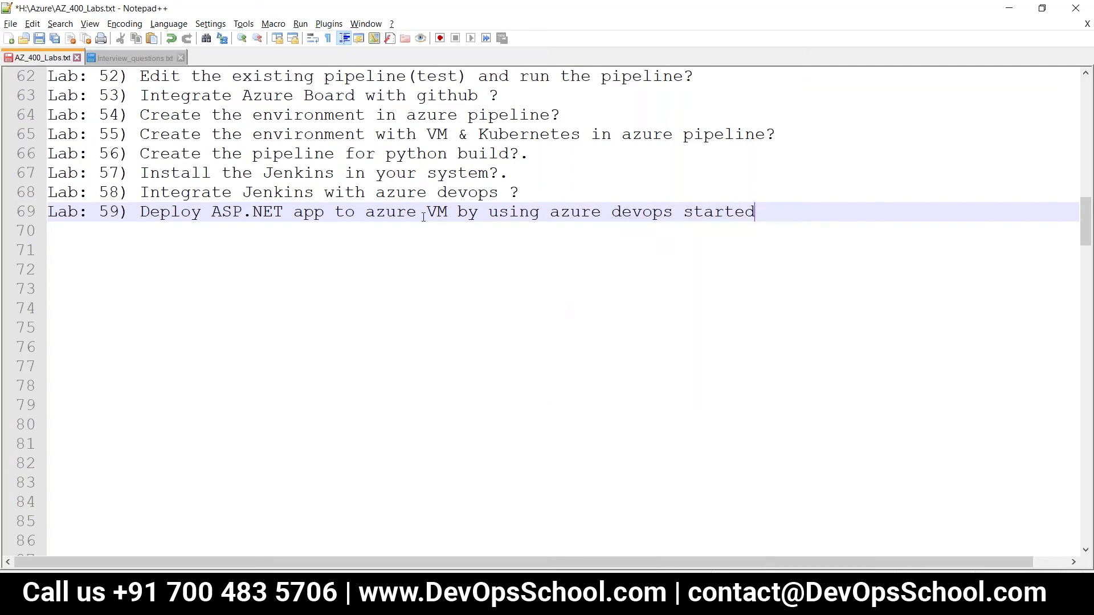
{"action": "key", "text": "BackSpace"}
{"action": "type", "text": "rter?."}
{"action": "key", "text": "Return"}
{"action": "key", "text": "ctrl+s"}
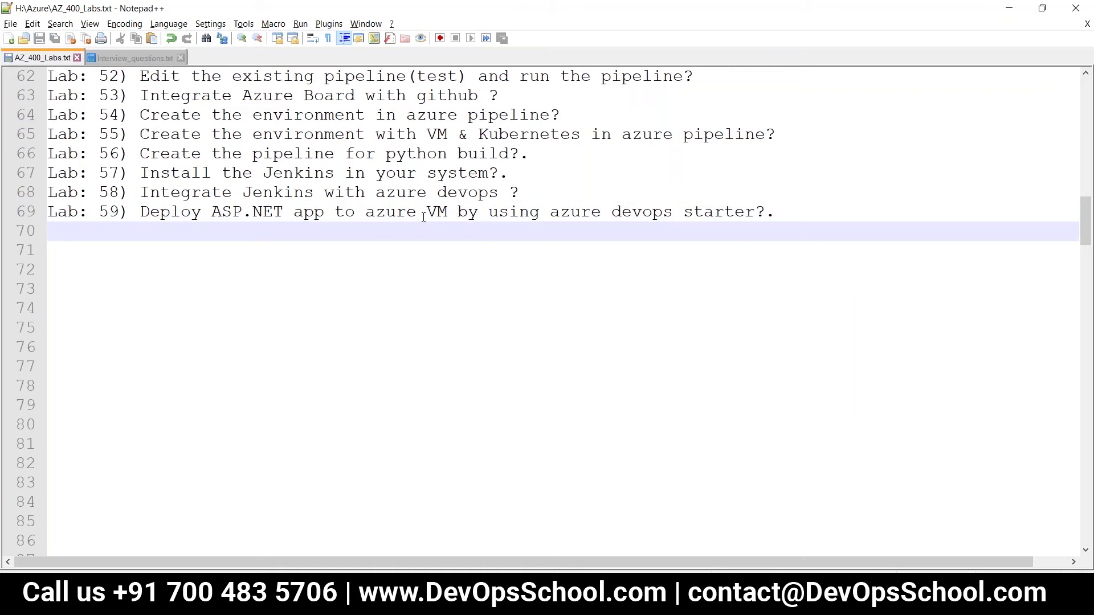
{"action": "key", "text": "alt+Tab"}
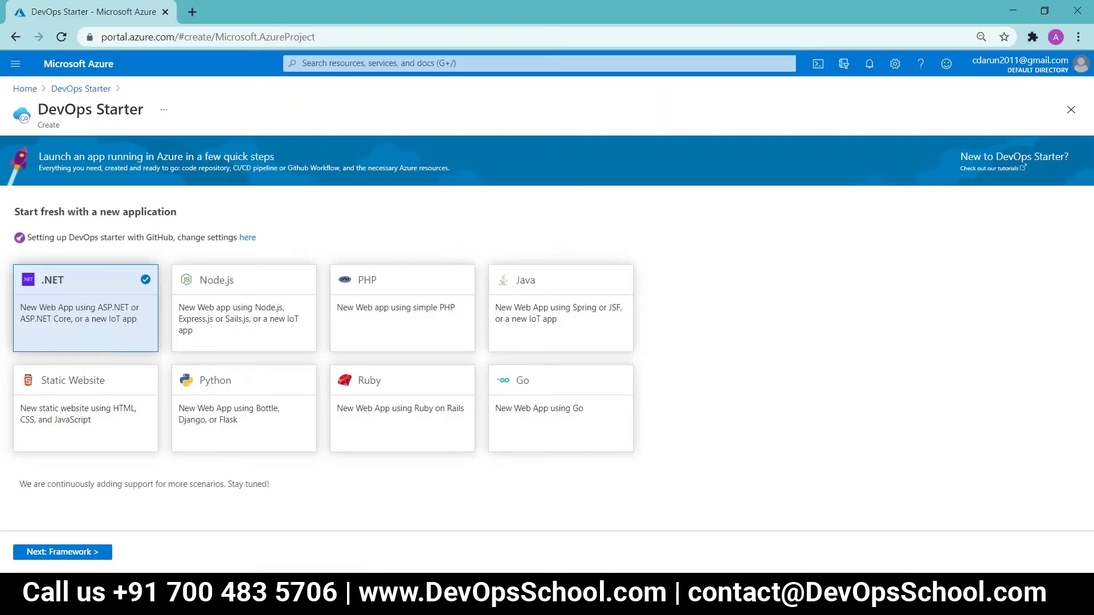
Compare the Node.js, PHP, Python and .NET application types in the Create wizard.
{"action": "left_click", "coordinate": [268, 302]}
{"action": "left_click", "coordinate": [389, 312]}
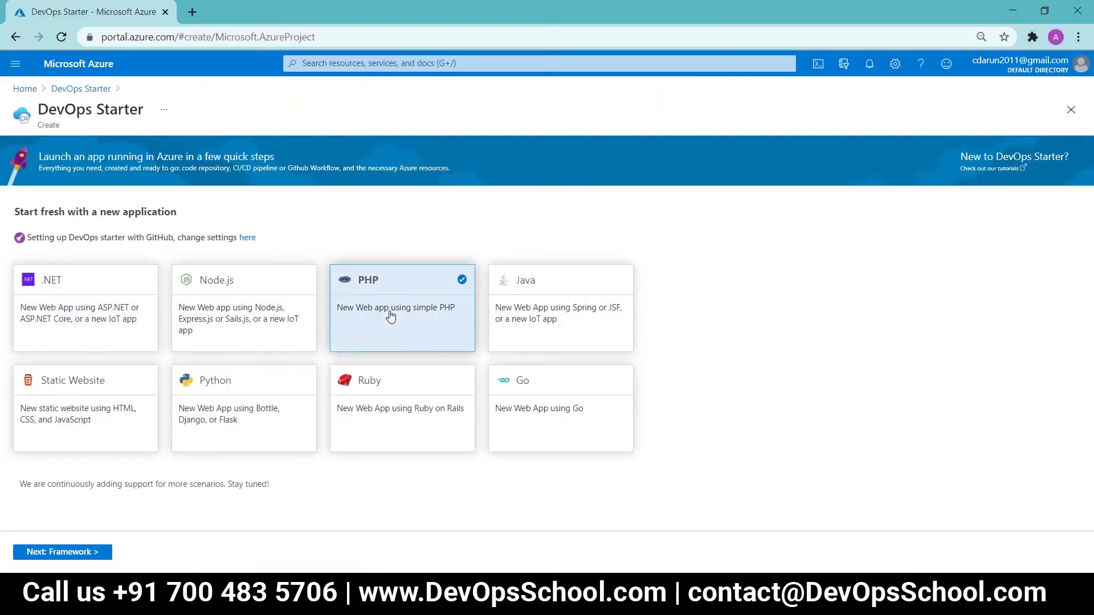
{"action": "left_click", "coordinate": [271, 405]}
{"action": "left_click", "coordinate": [255, 331]}
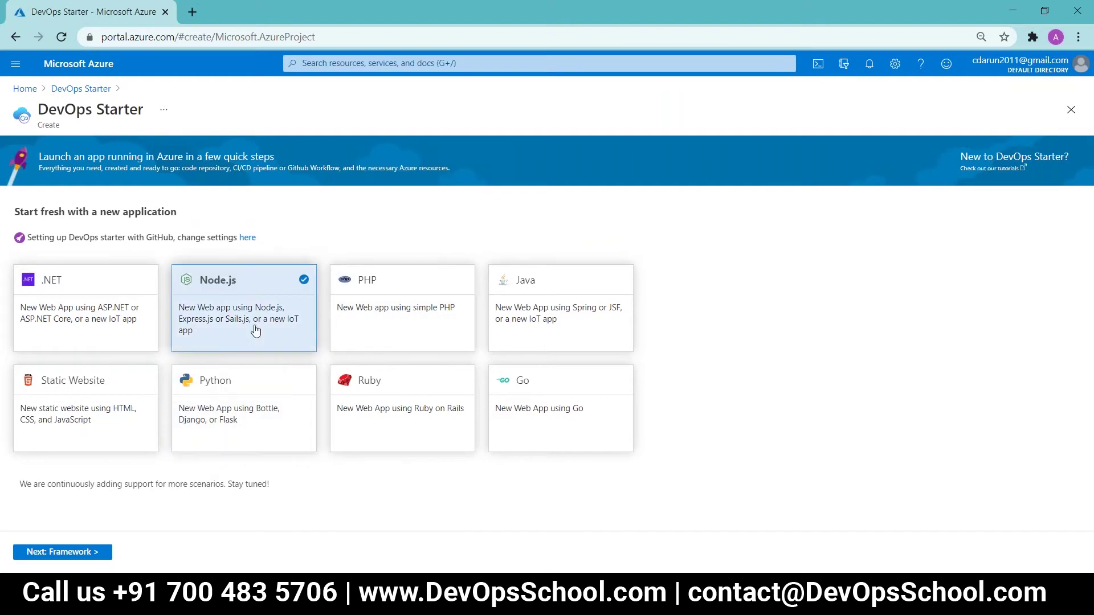
{"action": "left_click", "coordinate": [271, 380]}
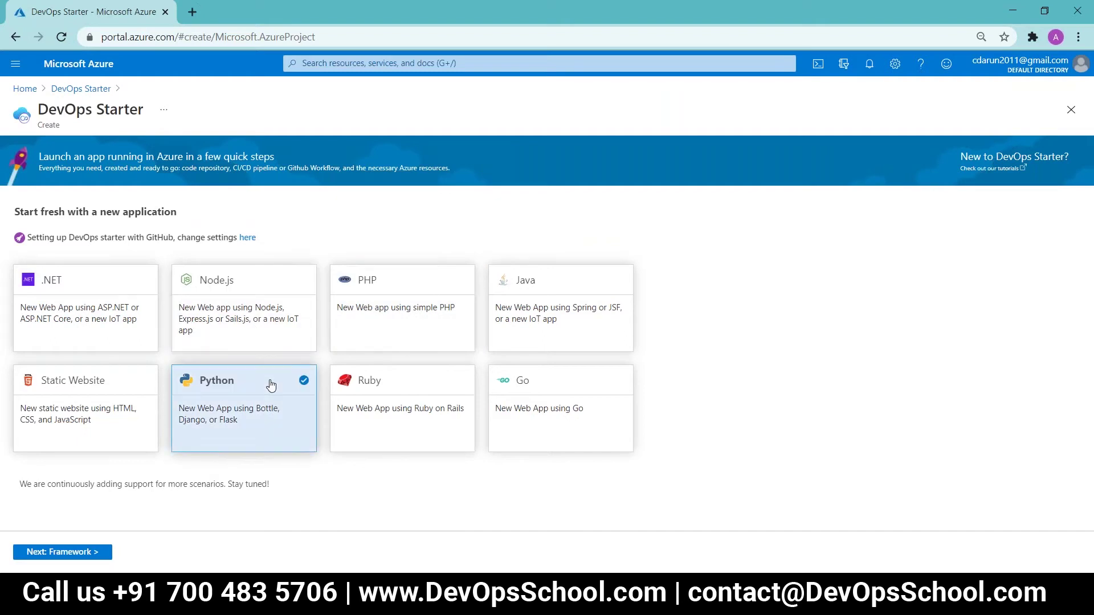
{"action": "left_click", "coordinate": [254, 344]}
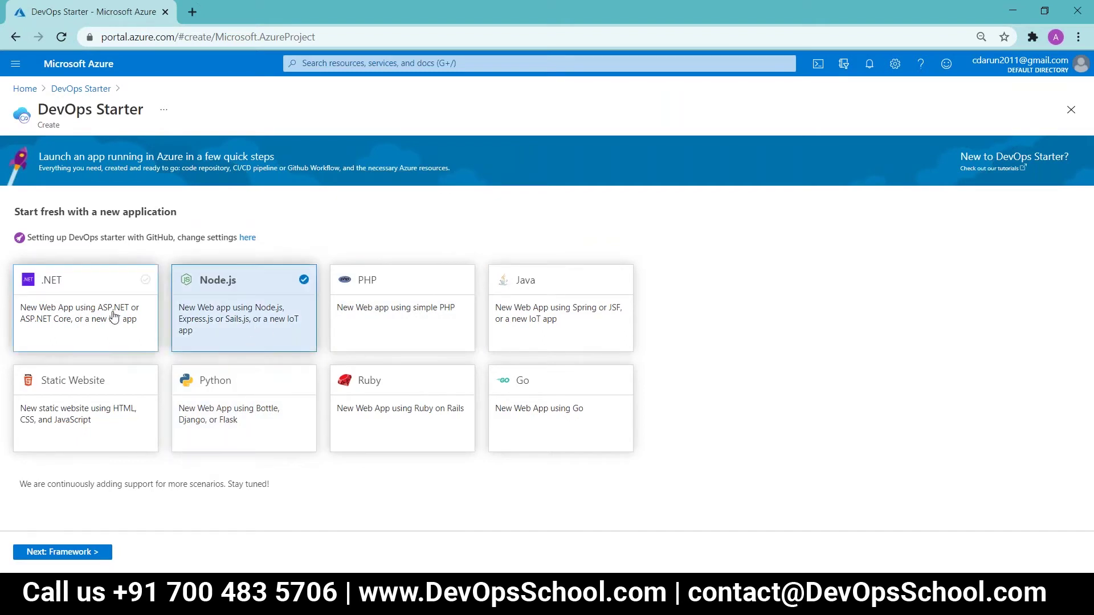
{"action": "left_click", "coordinate": [152, 315]}
{"action": "left_click", "coordinate": [251, 316]}
{"action": "key", "text": "alt+Tab"}
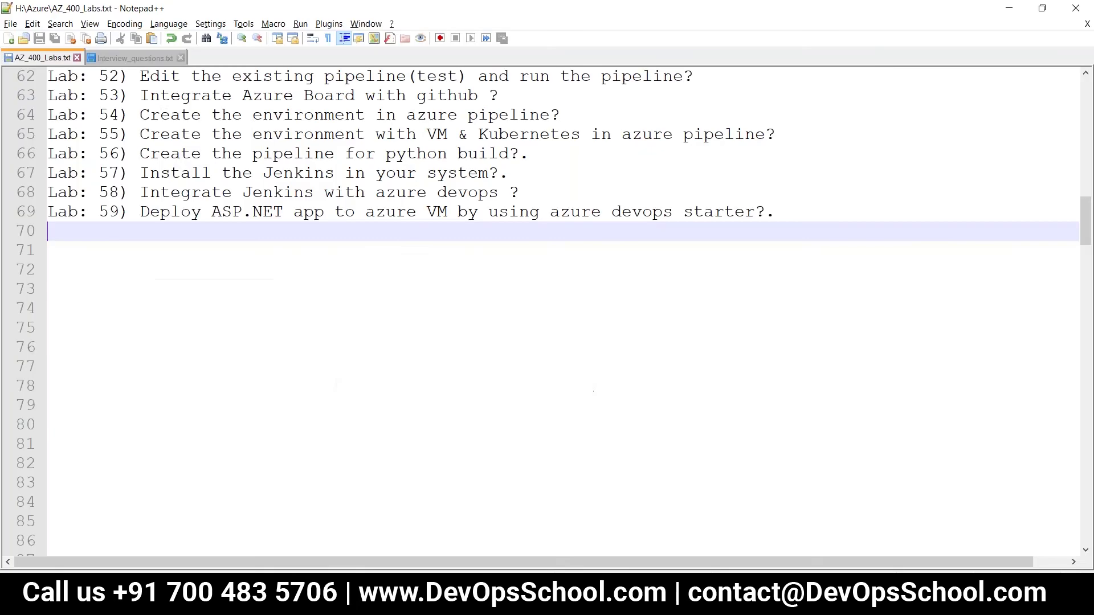
{"action": "key", "text": "alt+Tab"}
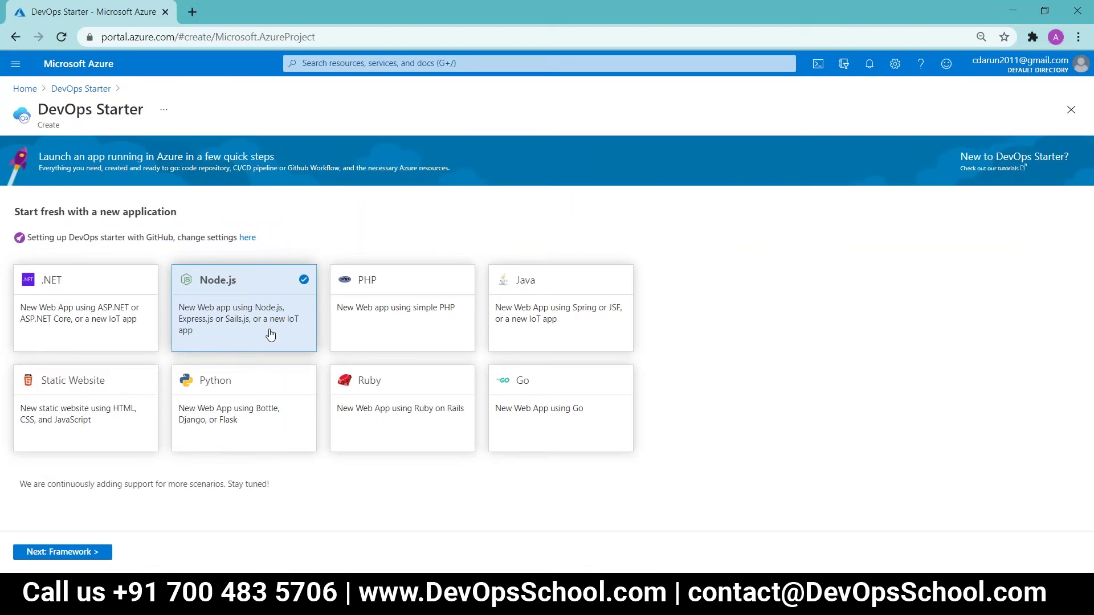
Look through Python, Ruby, Go, Static Website, .NET, Node.js, PHP and Java application types.
{"action": "left_click", "coordinate": [246, 397]}
{"action": "left_click", "coordinate": [435, 405]}
{"action": "left_click", "coordinate": [550, 398]}
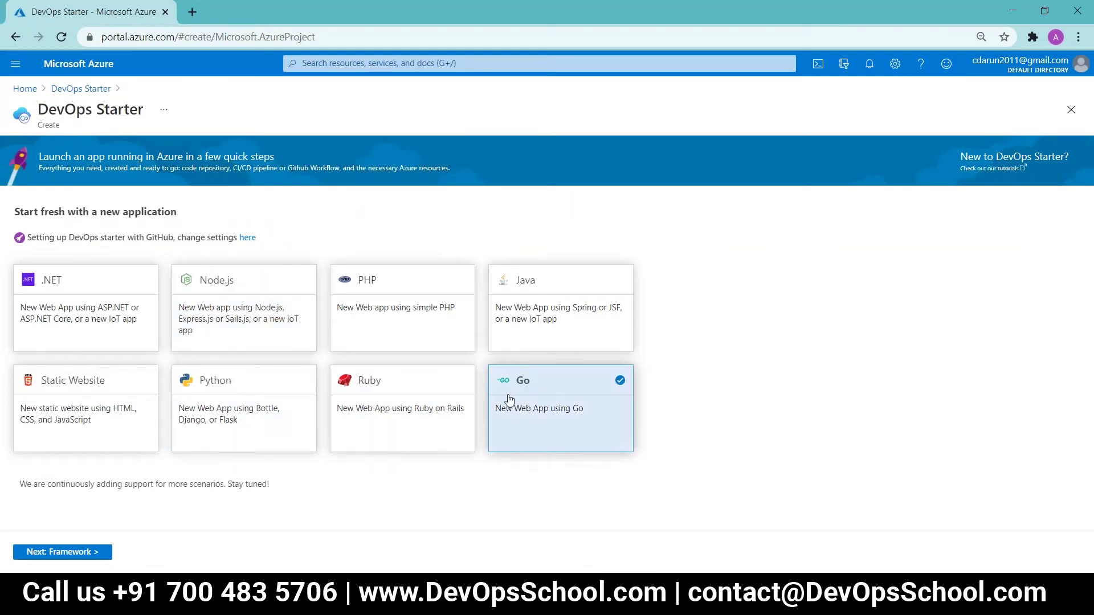
{"action": "left_click", "coordinate": [267, 401]}
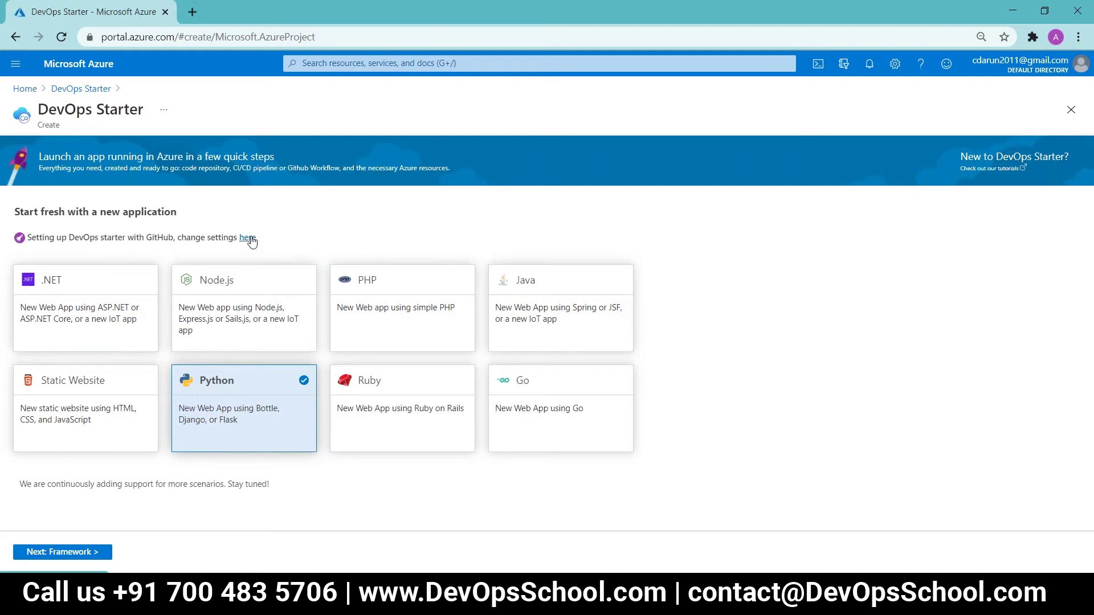
{"action": "left_click", "coordinate": [95, 426]}
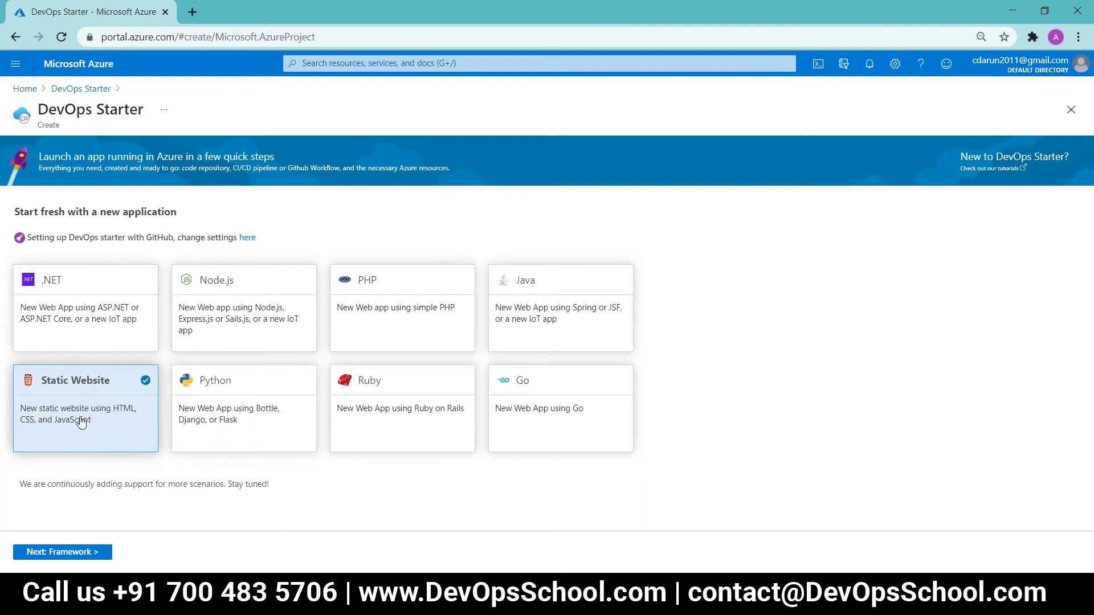
{"action": "left_click", "coordinate": [244, 418]}
{"action": "left_click", "coordinate": [83, 420]}
{"action": "left_click", "coordinate": [380, 417]}
{"action": "left_click", "coordinate": [584, 417]}
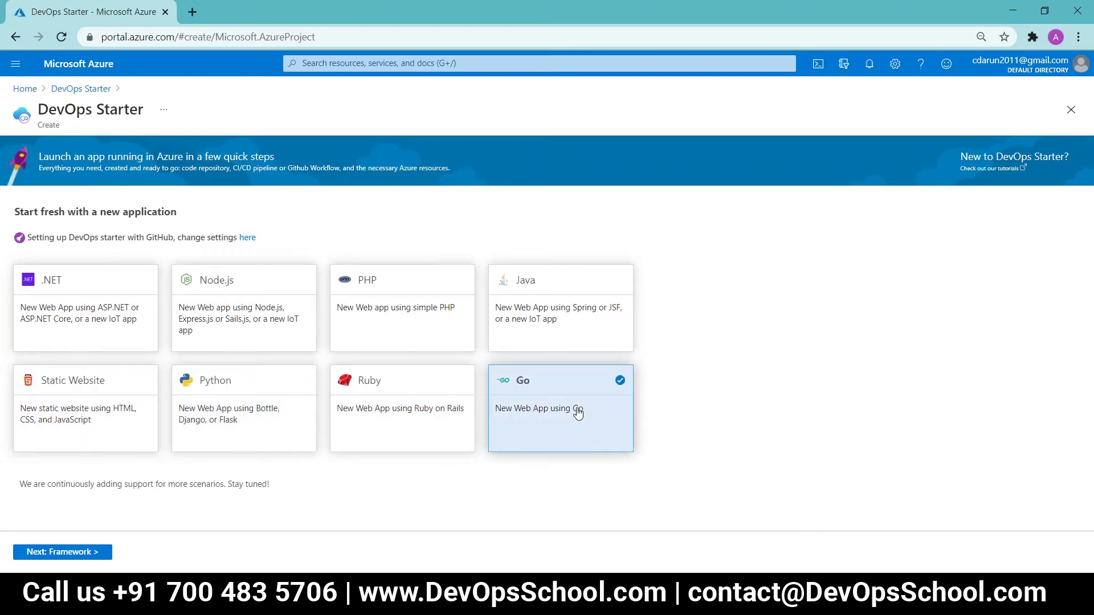
{"action": "left_click", "coordinate": [73, 331]}
{"action": "left_click", "coordinate": [268, 329]}
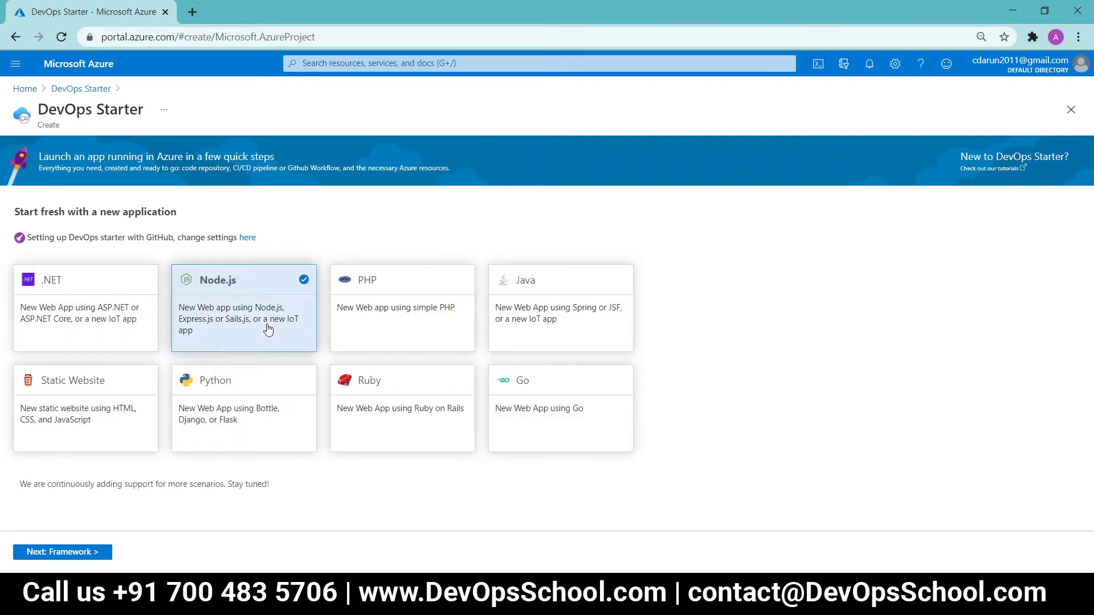
{"action": "left_click", "coordinate": [373, 325]}
{"action": "left_click", "coordinate": [534, 323]}
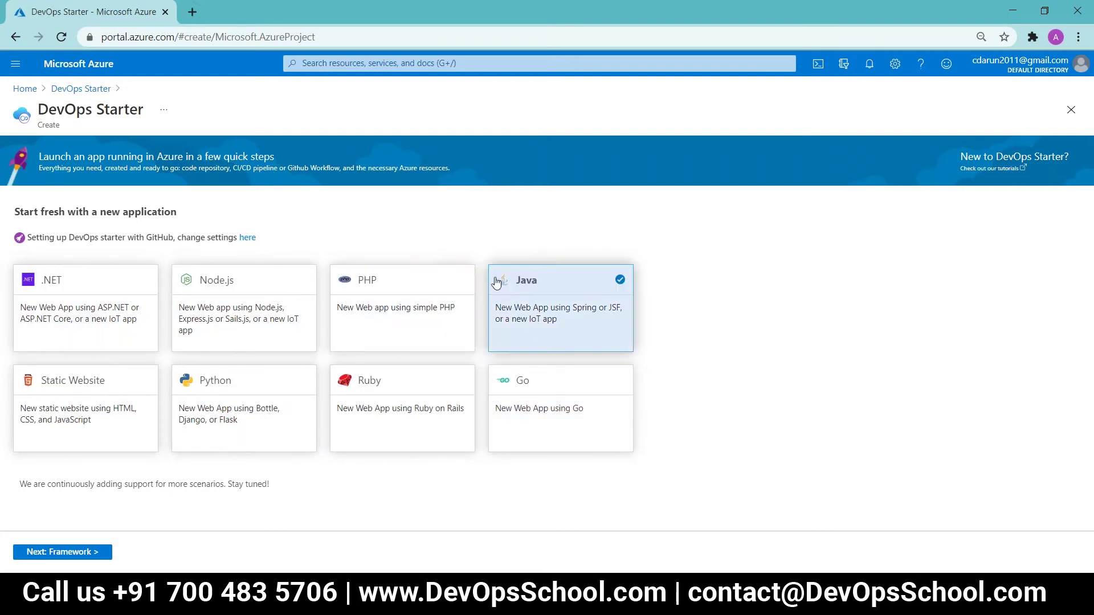
Restart the wizard with .NET, reach the framework step, then go back to the project list.
{"action": "left_click", "coordinate": [89, 89]}
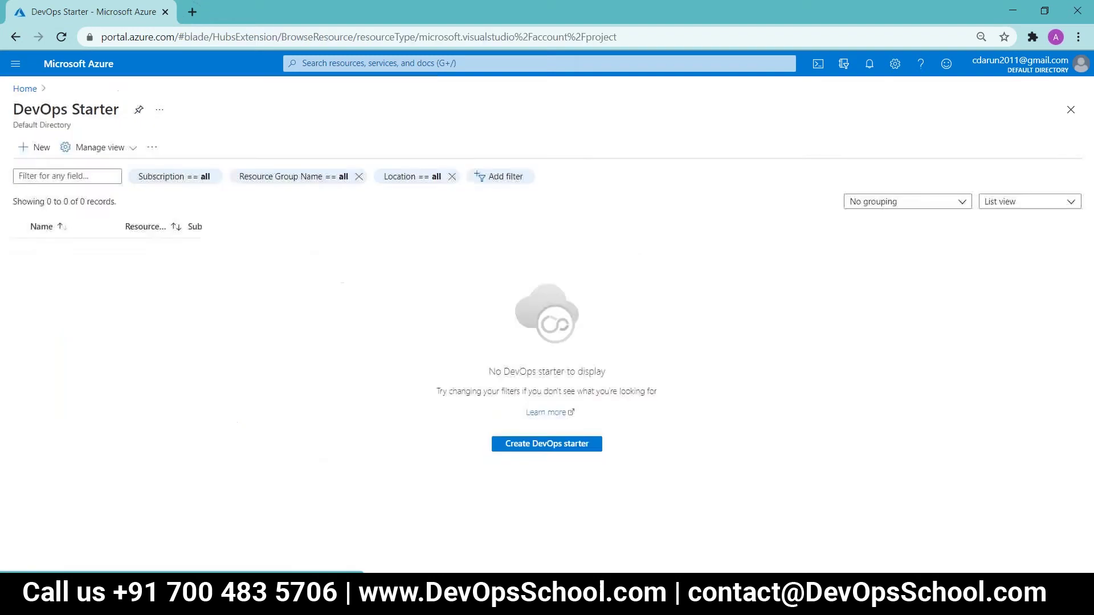
{"action": "left_click", "coordinate": [42, 147]}
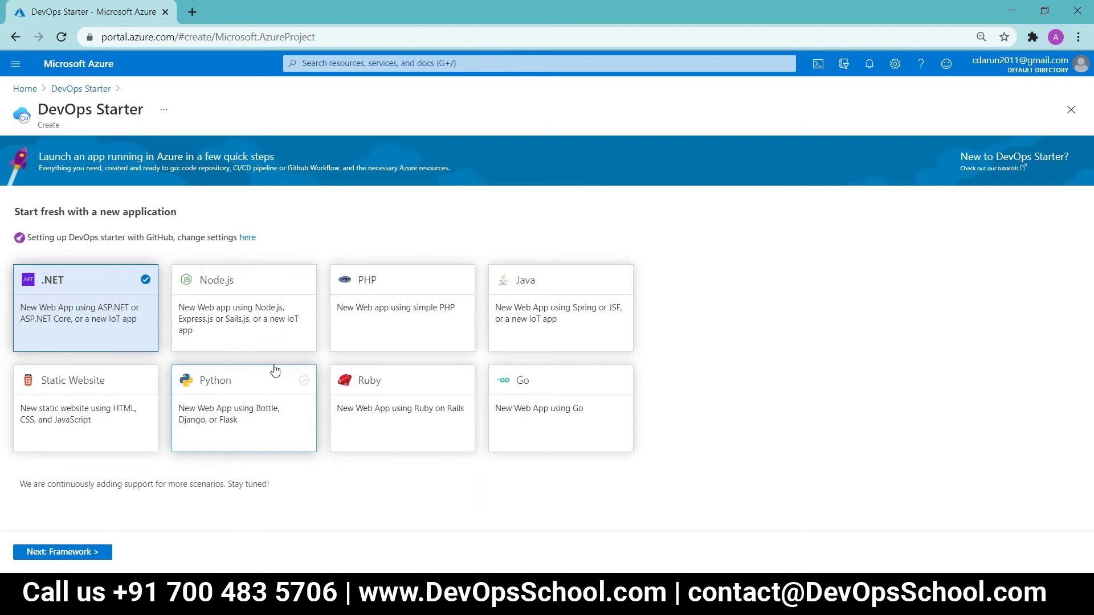
{"action": "left_click", "coordinate": [201, 335]}
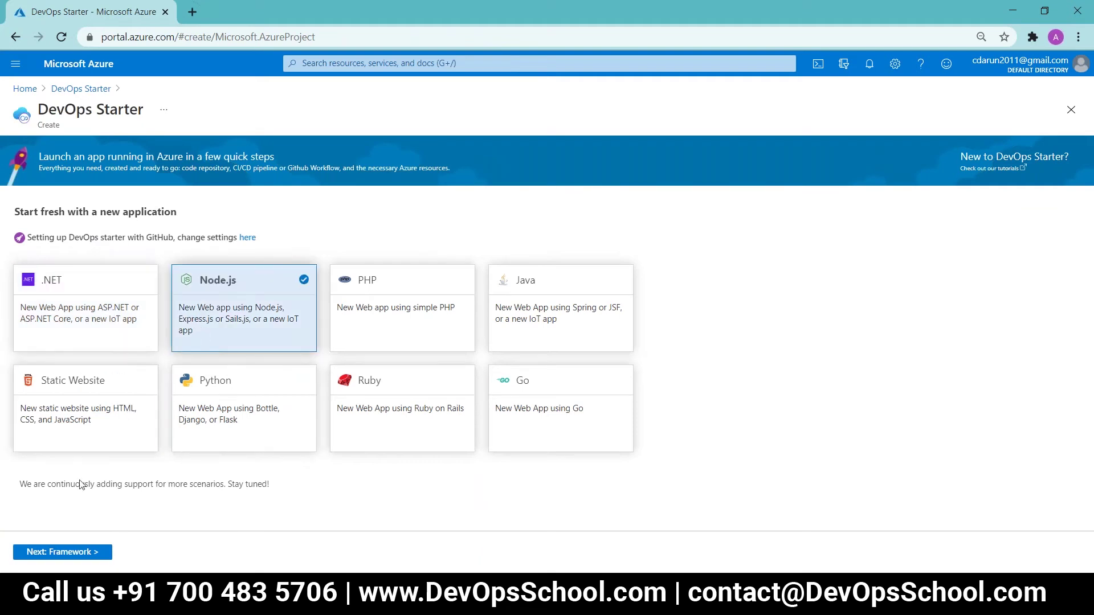
{"action": "left_click", "coordinate": [69, 306]}
{"action": "left_click", "coordinate": [54, 553]}
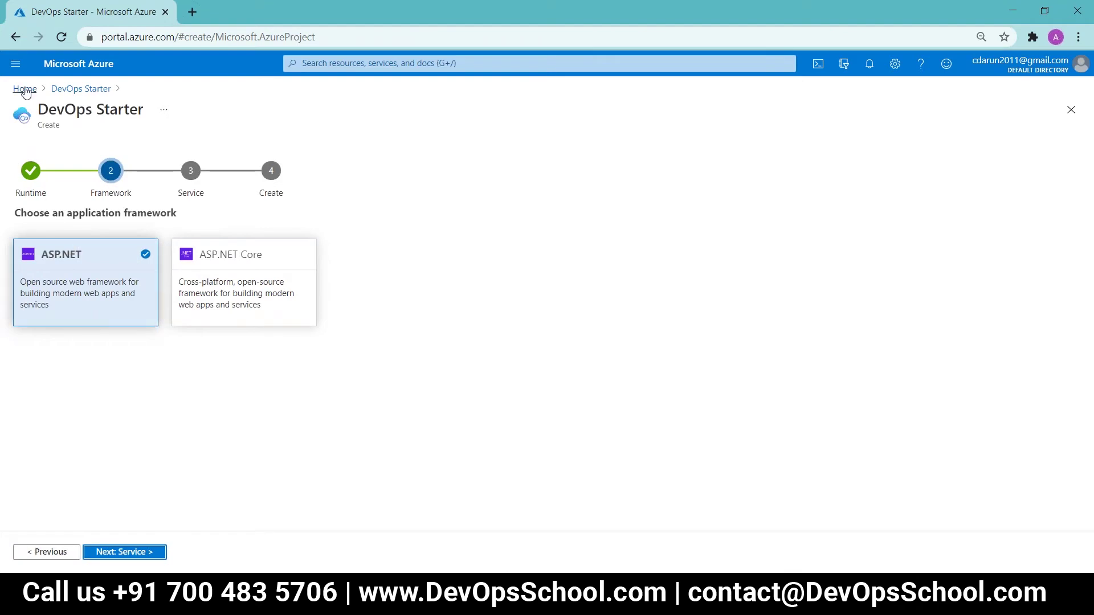
{"action": "left_click", "coordinate": [13, 39]}
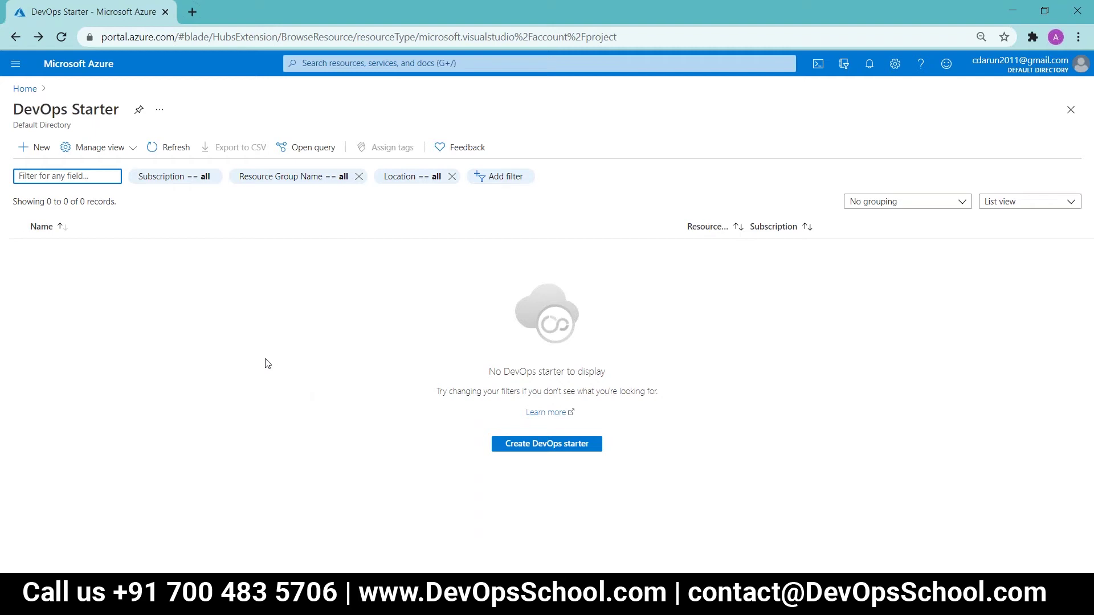
Create a DevOps Starter with .NET, ASP.NET framework and Windows Web App, reaching the Create step.
{"action": "left_click", "coordinate": [32, 150]}
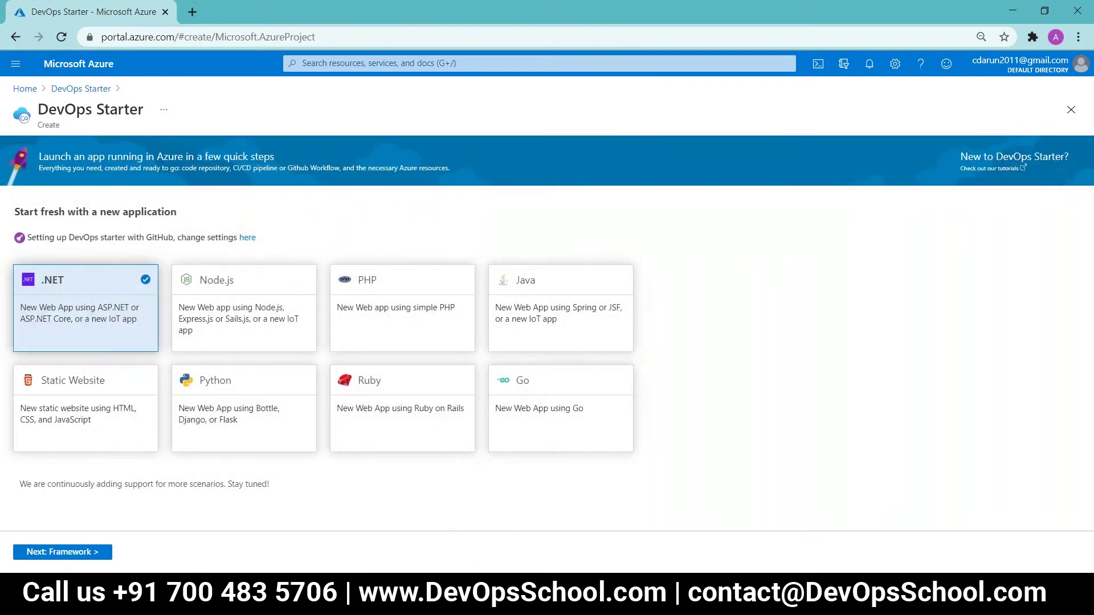
{"action": "left_click", "coordinate": [63, 550]}
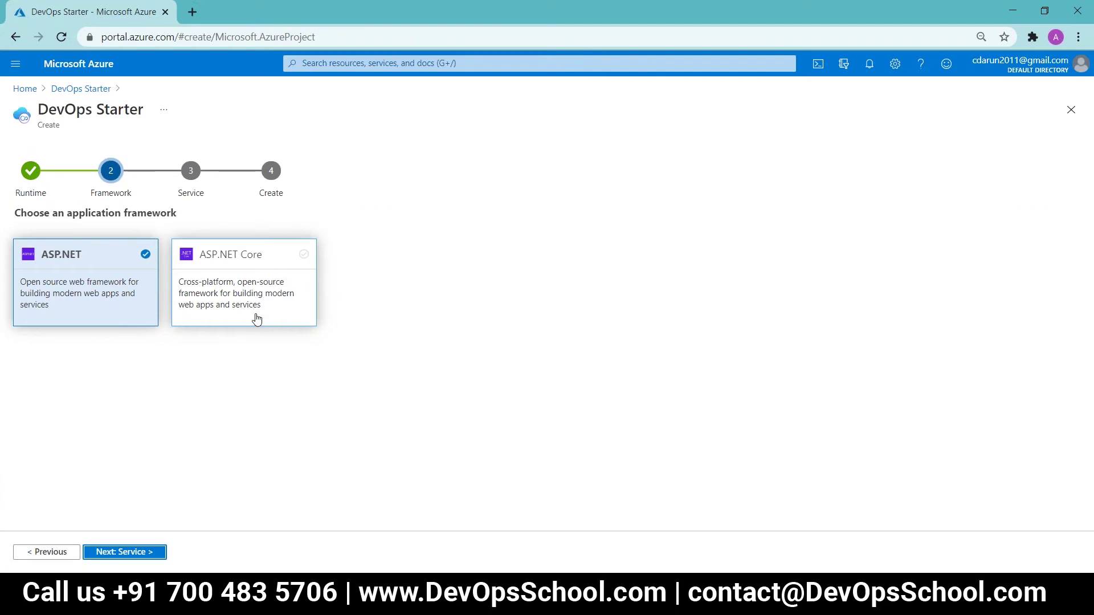
{"action": "left_click", "coordinate": [132, 557]}
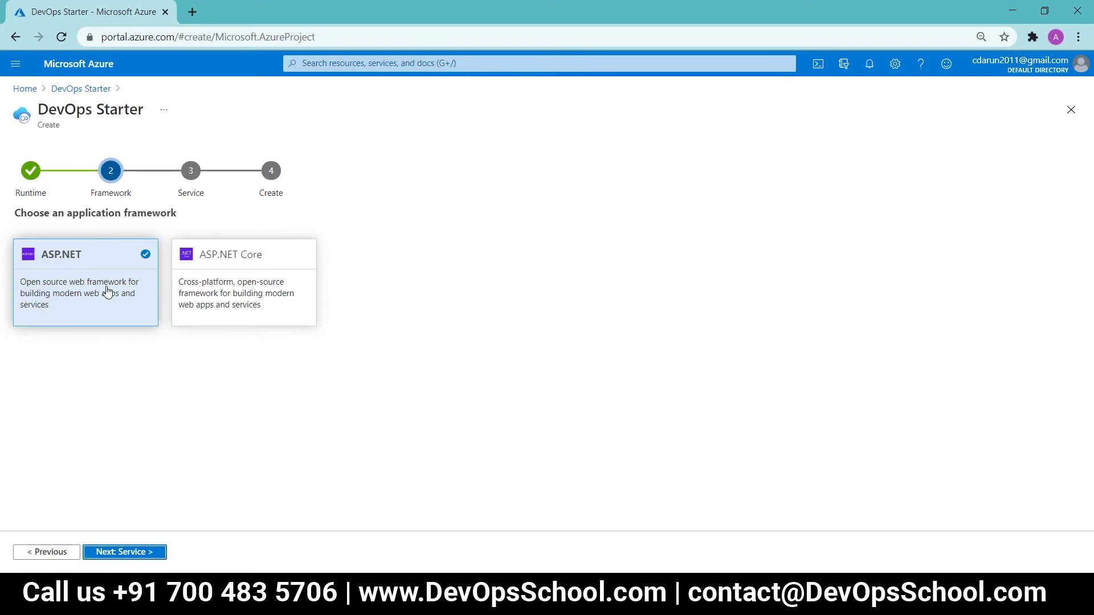
{"action": "left_click", "coordinate": [255, 297]}
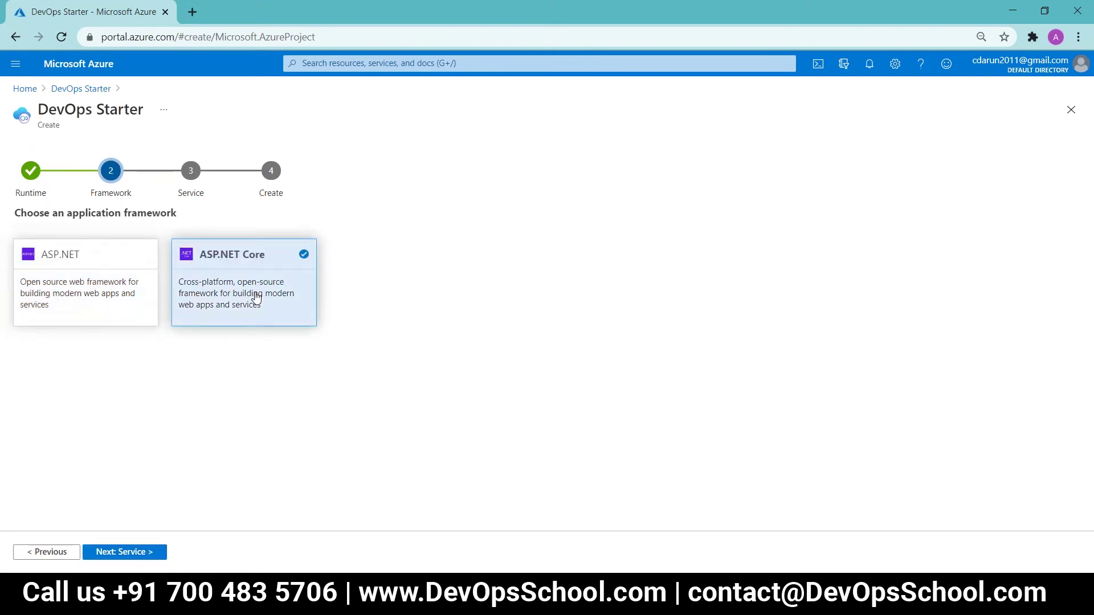
{"action": "left_click", "coordinate": [117, 286]}
{"action": "left_click", "coordinate": [120, 552]}
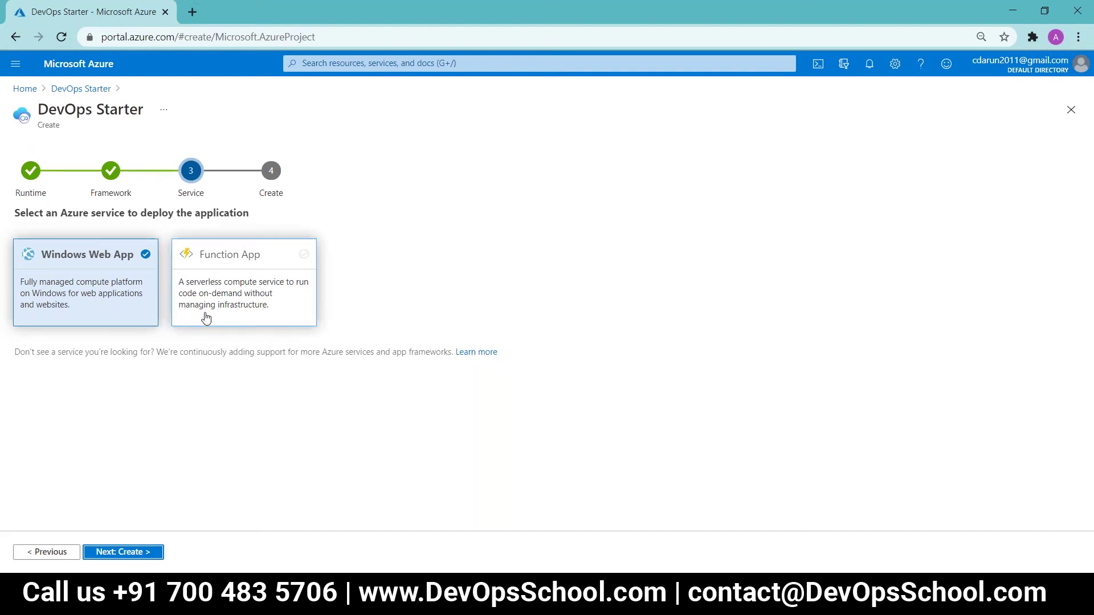
{"action": "left_click", "coordinate": [126, 553]}
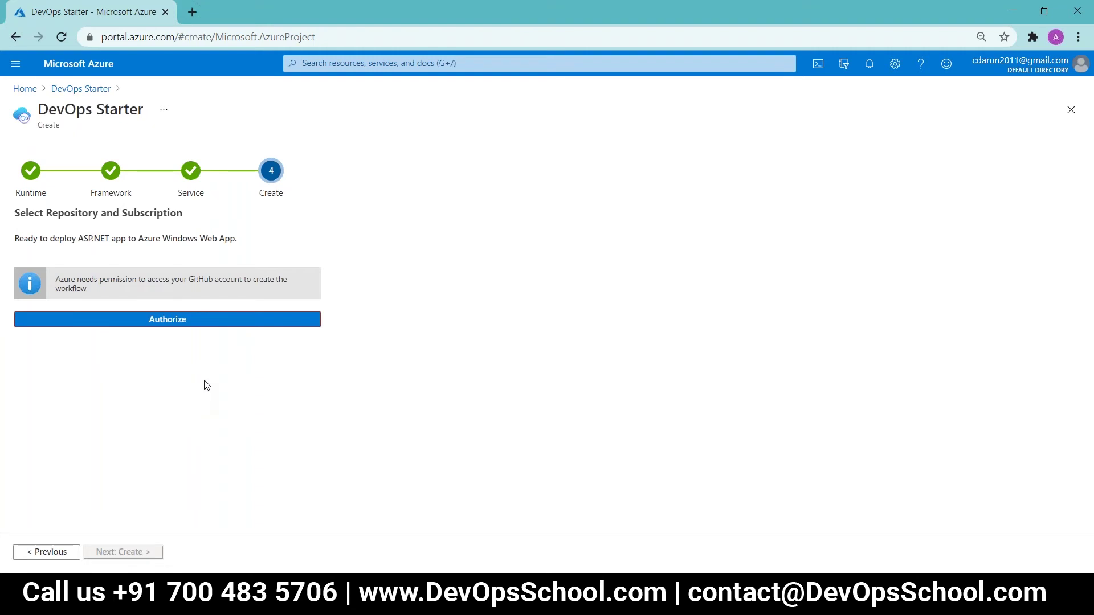
Authorize AzureGithubActions to access the GitHub account.
{"action": "left_click", "coordinate": [203, 319]}
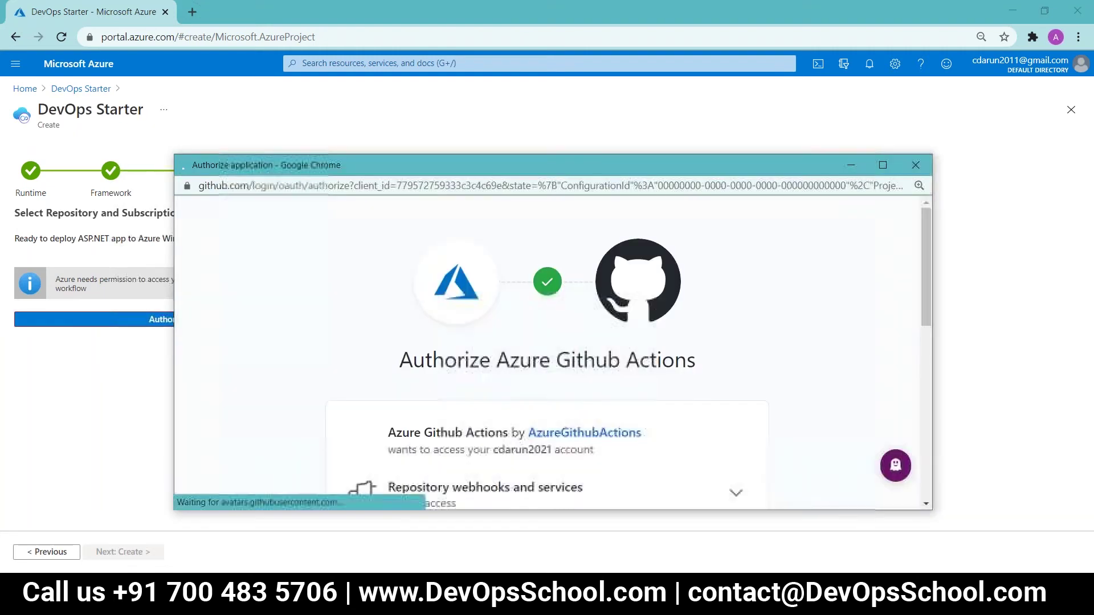
{"action": "scroll", "coordinate": [488, 281], "scroll_direction": "down", "scroll_amount": 3}
{"action": "scroll", "coordinate": [546, 353], "scroll_direction": "down", "scroll_amount": 2}
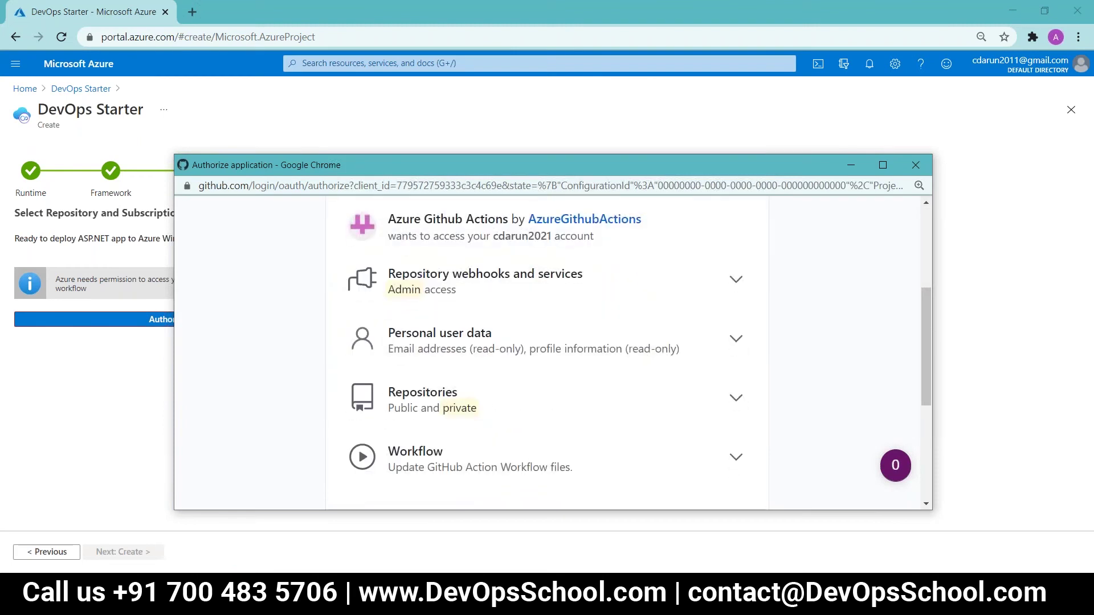
{"action": "scroll", "coordinate": [547, 353], "scroll_direction": "up", "scroll_amount": 2}
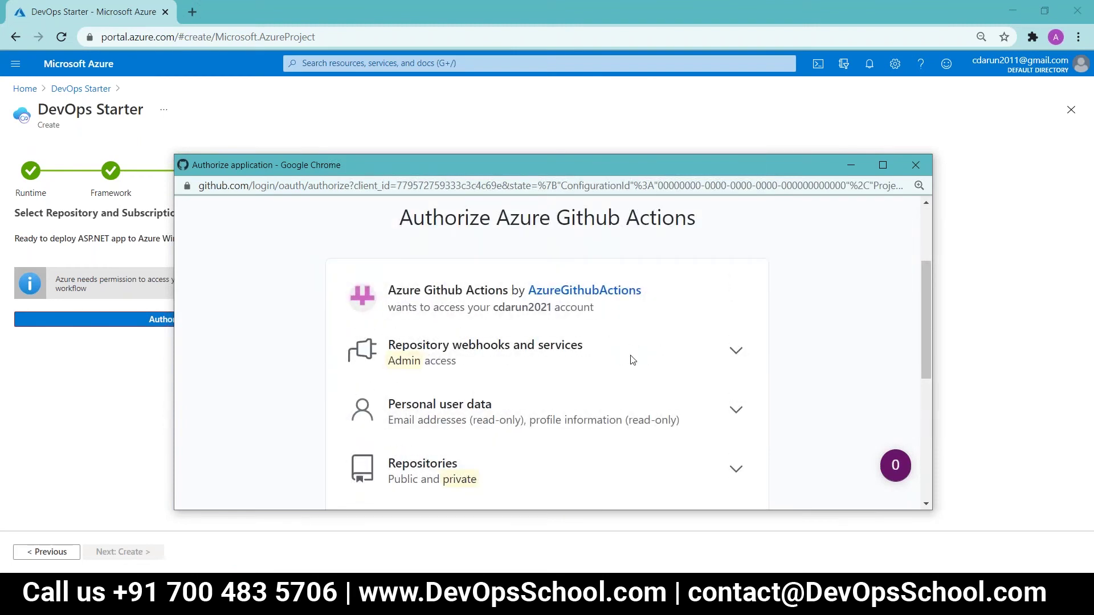
{"action": "scroll", "coordinate": [670, 362], "scroll_direction": "down", "scroll_amount": 5}
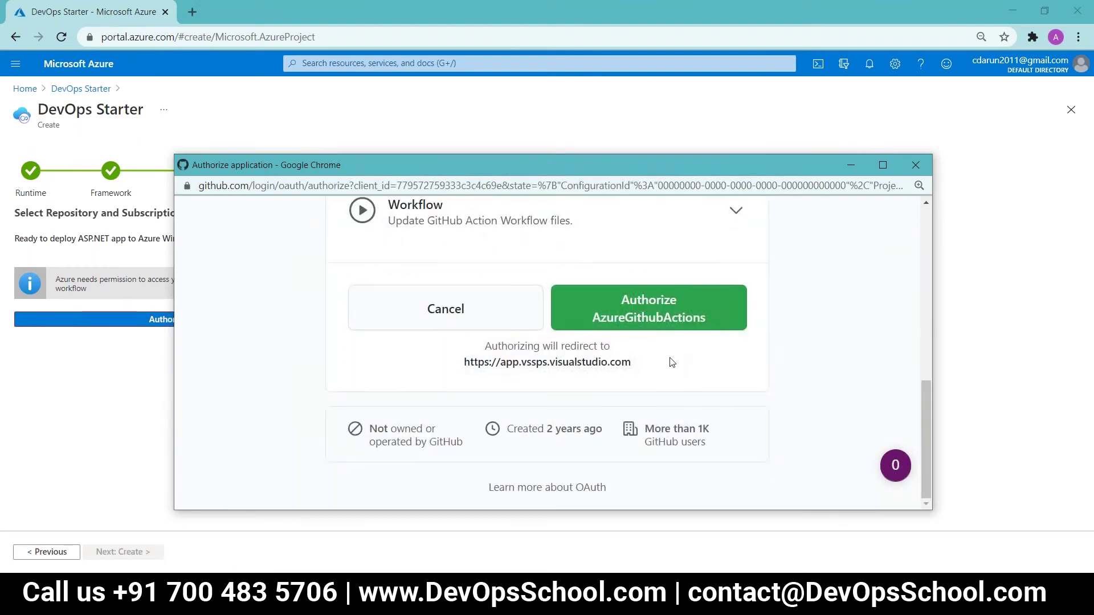
{"action": "scroll", "coordinate": [670, 359], "scroll_direction": "up", "scroll_amount": 5}
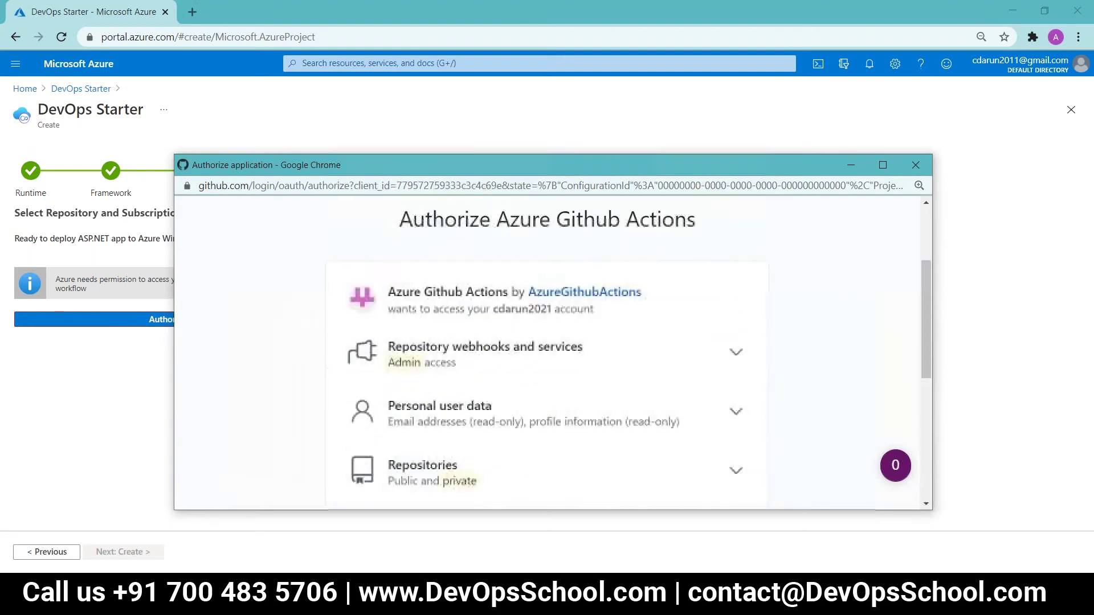
{"action": "scroll", "coordinate": [625, 330], "scroll_direction": "down", "scroll_amount": 5}
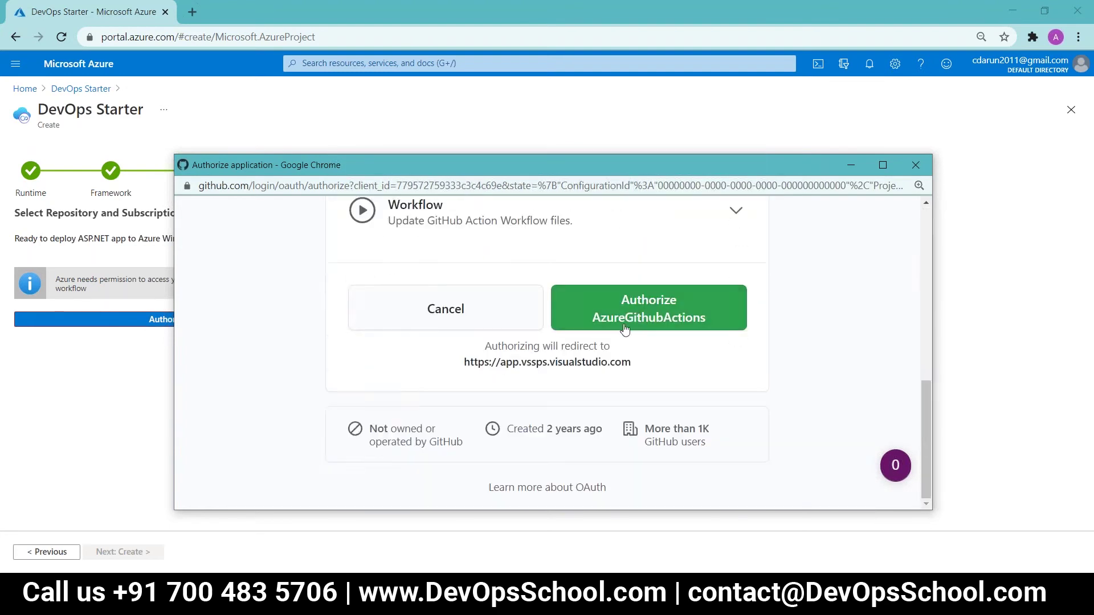
{"action": "left_click", "coordinate": [625, 330]}
Enter and confirm the GitHub account password to complete the authorization.
{"action": "scroll", "coordinate": [633, 317], "scroll_direction": "down", "scroll_amount": 1}
{"action": "scroll", "coordinate": [737, 329], "scroll_direction": "down", "scroll_amount": 2}
{"action": "scroll", "coordinate": [737, 329], "scroll_direction": "up", "scroll_amount": 3}
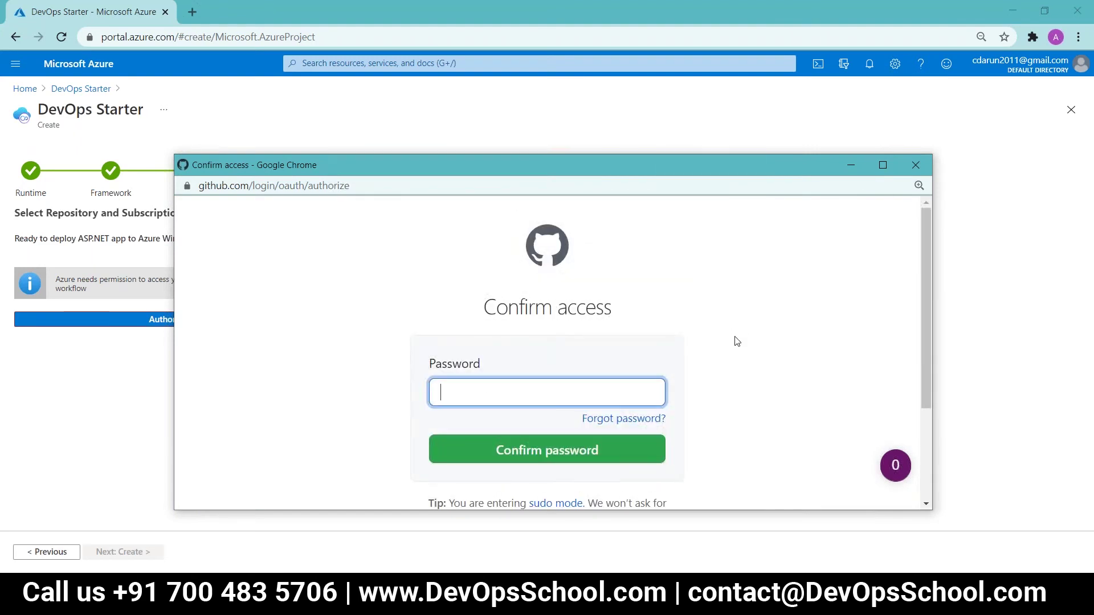
{"action": "scroll", "coordinate": [734, 340], "scroll_direction": "down", "scroll_amount": 3}
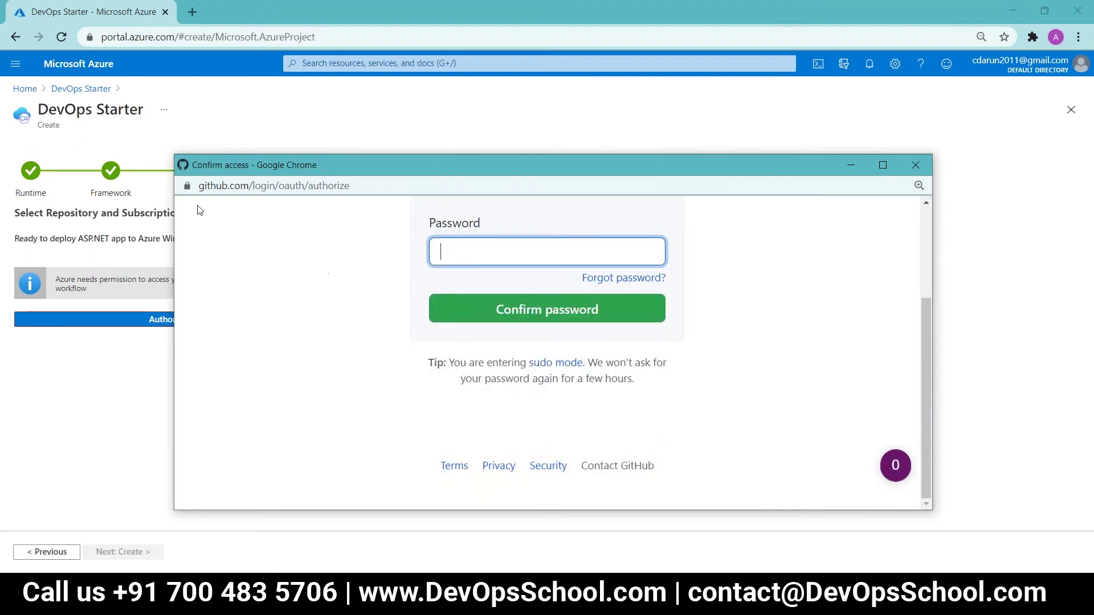
{"action": "type", "text": "••••••••••"}
{"action": "left_click", "coordinate": [605, 317]}
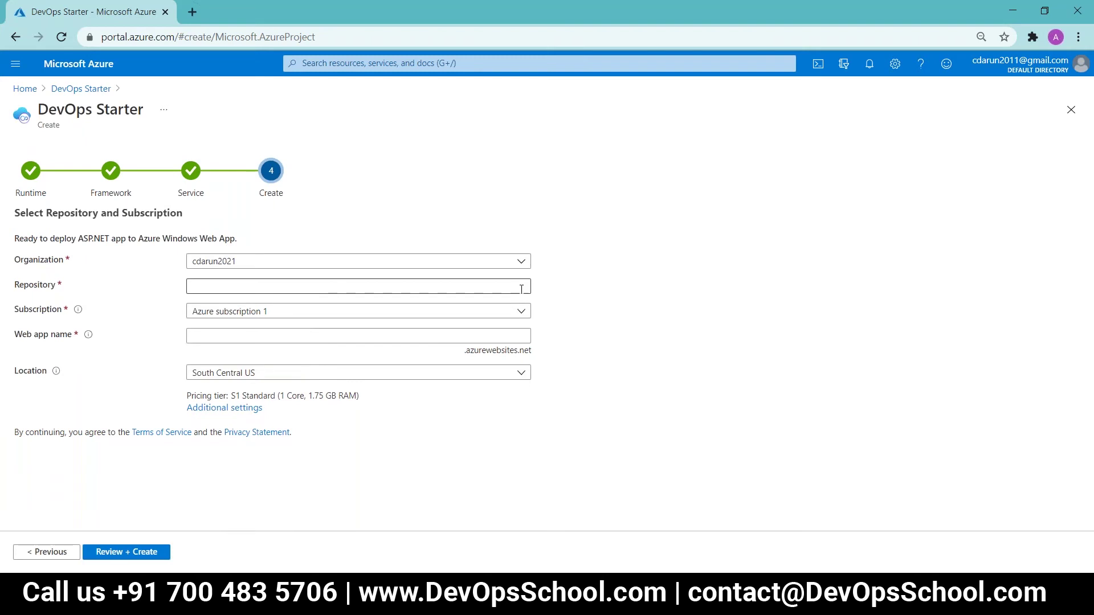
Set the DevOps Starter location to Japan West, then head back to the portal Home page.
{"action": "left_click", "coordinate": [517, 286]}
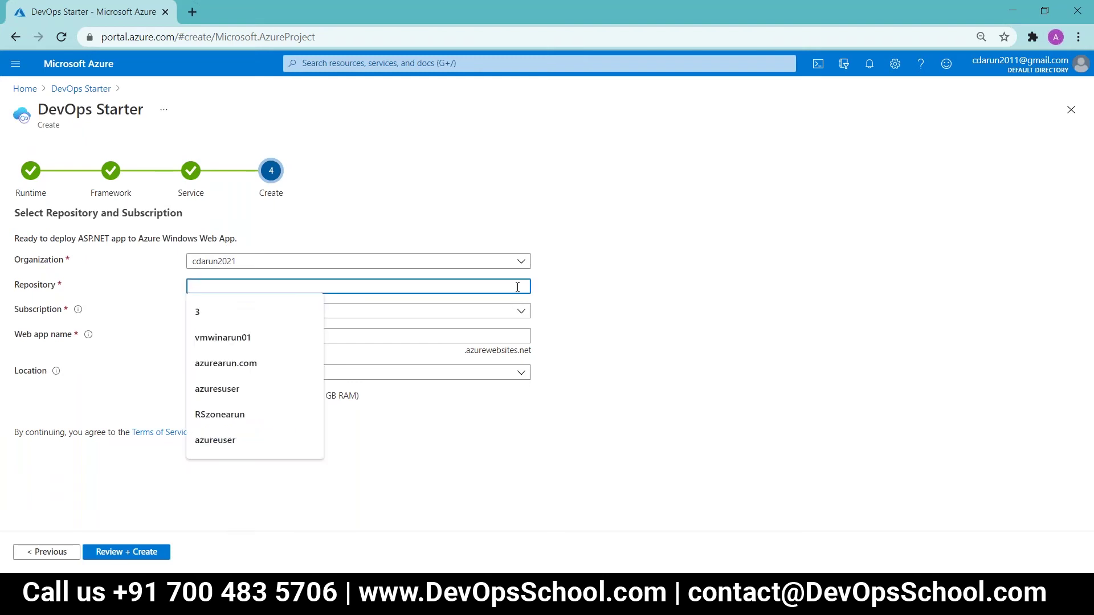
{"action": "left_click", "coordinate": [536, 295]}
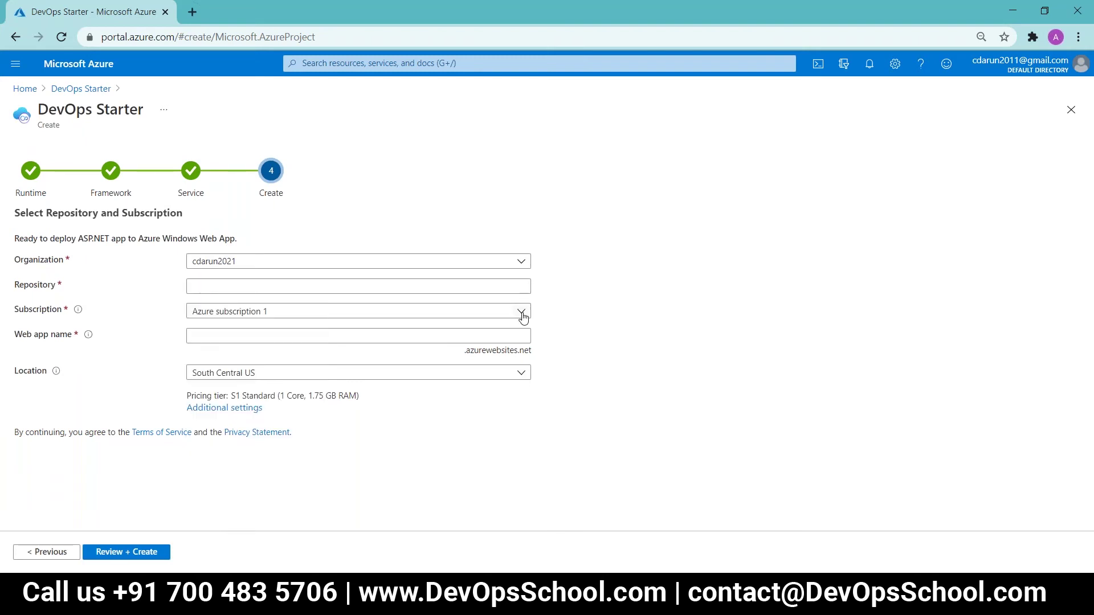
{"action": "left_click", "coordinate": [517, 378]}
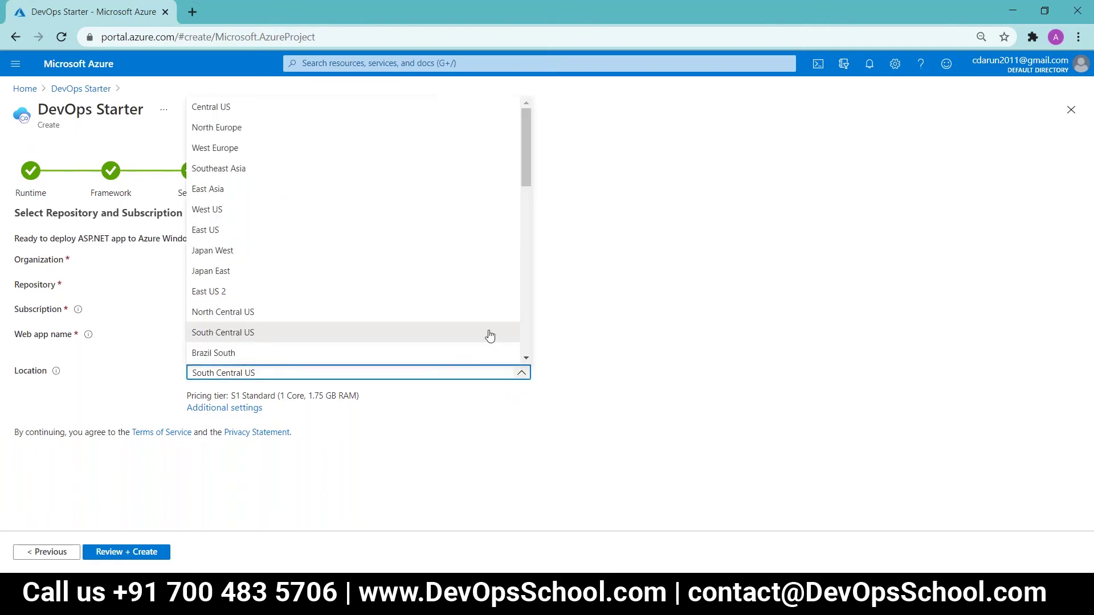
{"action": "left_click", "coordinate": [345, 251]}
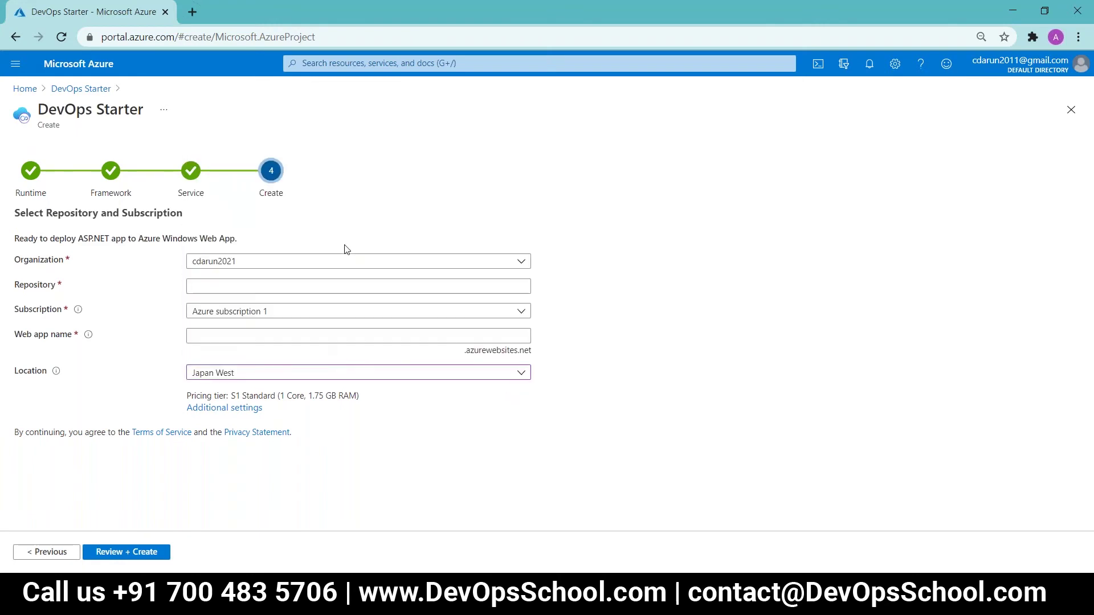
{"action": "left_click", "coordinate": [24, 89]}
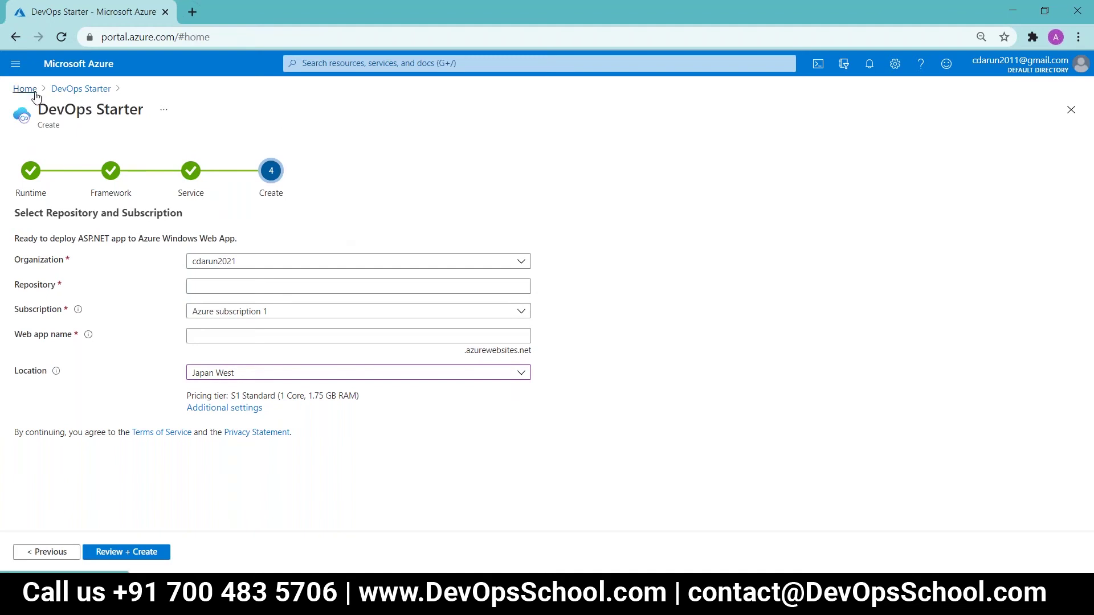
Discard the DevOps Starter edits and delete the RGTest01 resource group, confirming with its name.
{"action": "left_click", "coordinate": [615, 118]}
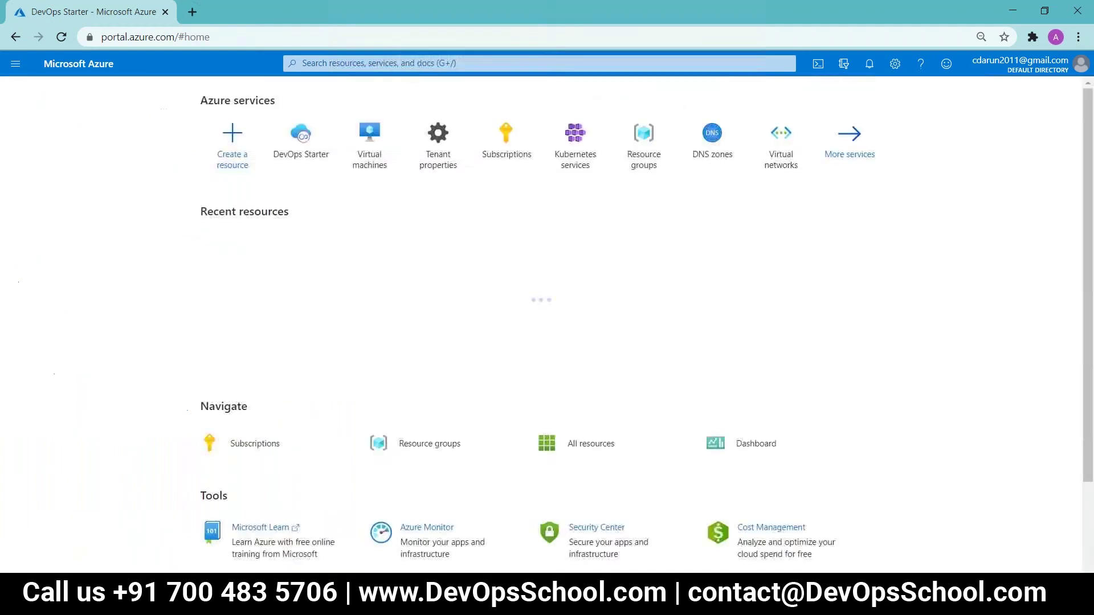
{"action": "left_click", "coordinate": [244, 283]}
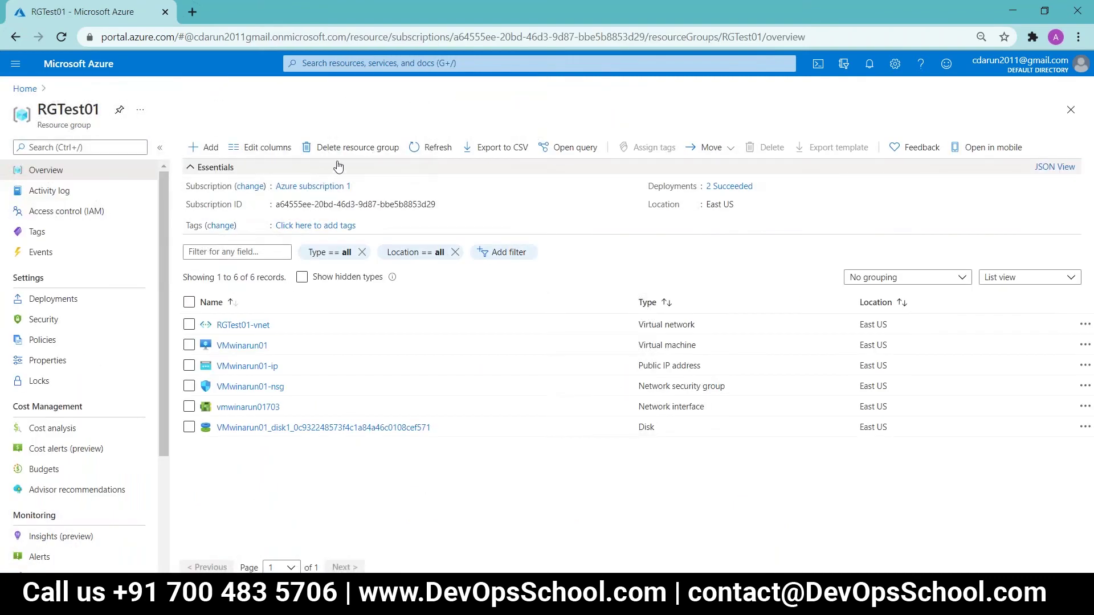
{"action": "double_click", "coordinate": [70, 110]}
{"action": "key", "text": "ctrl+c"}
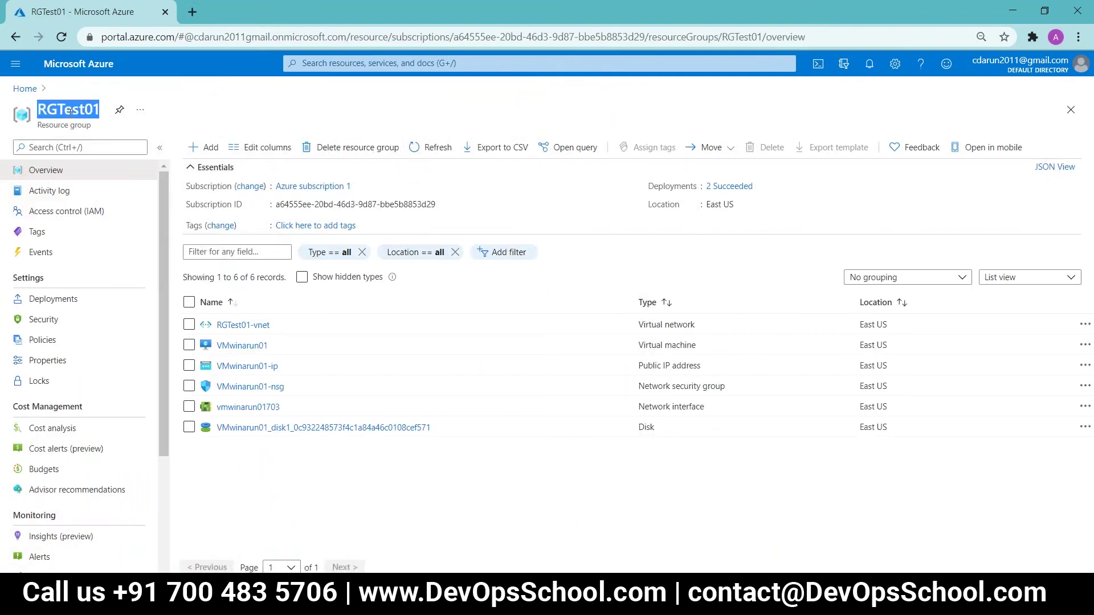
{"action": "left_click", "coordinate": [336, 149]}
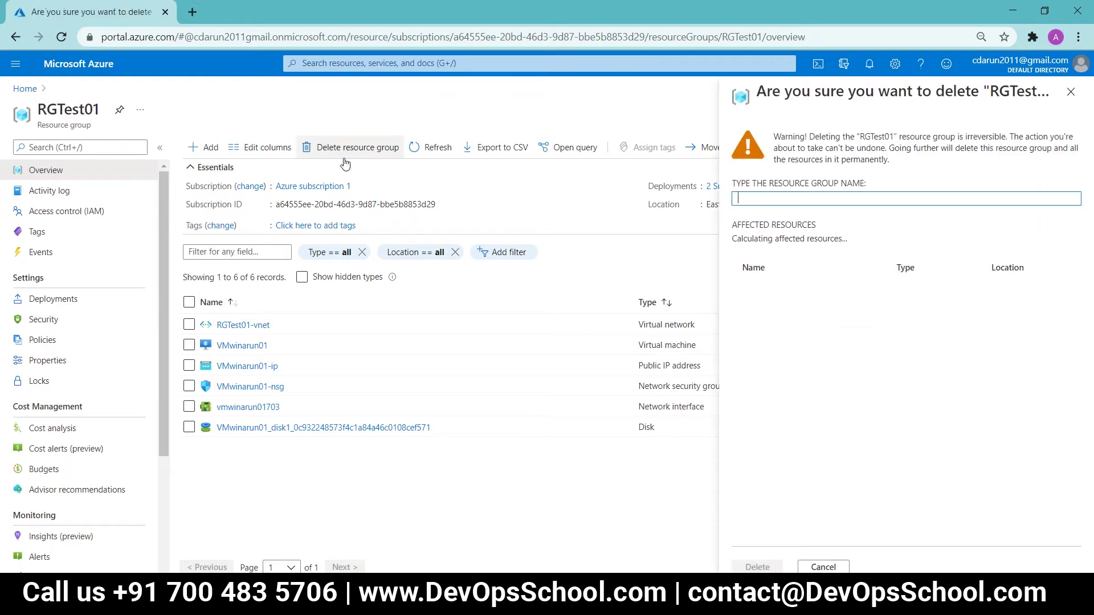
{"action": "key", "text": "ctrl+v"}
{"action": "left_click", "coordinate": [758, 567]}
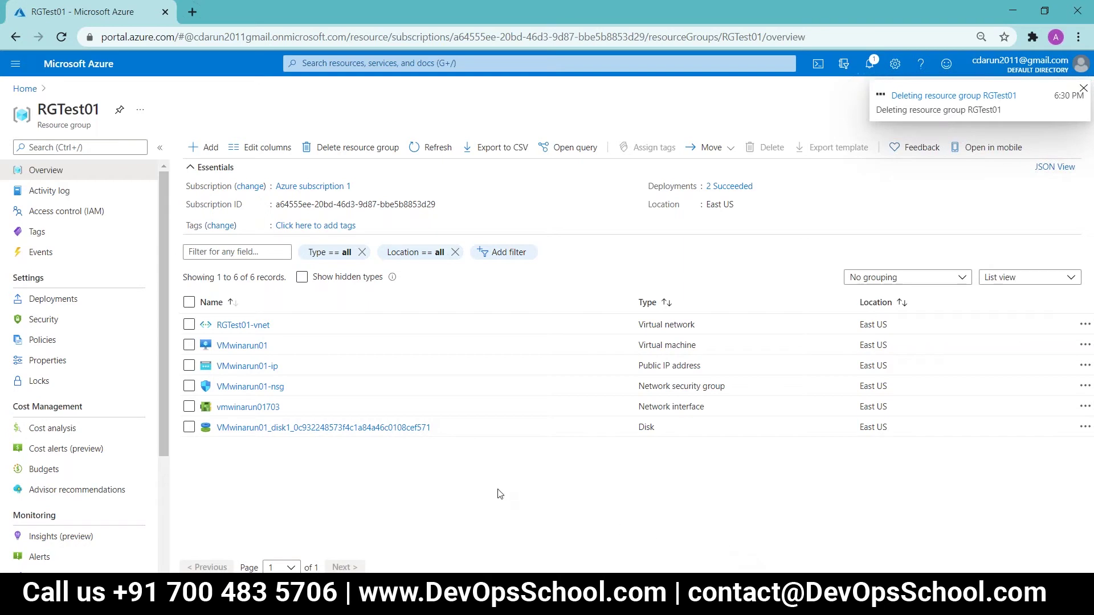
Return Home, reopen the RGTest01 overview, then go back to the Azure home page.
{"action": "left_click", "coordinate": [24, 89]}
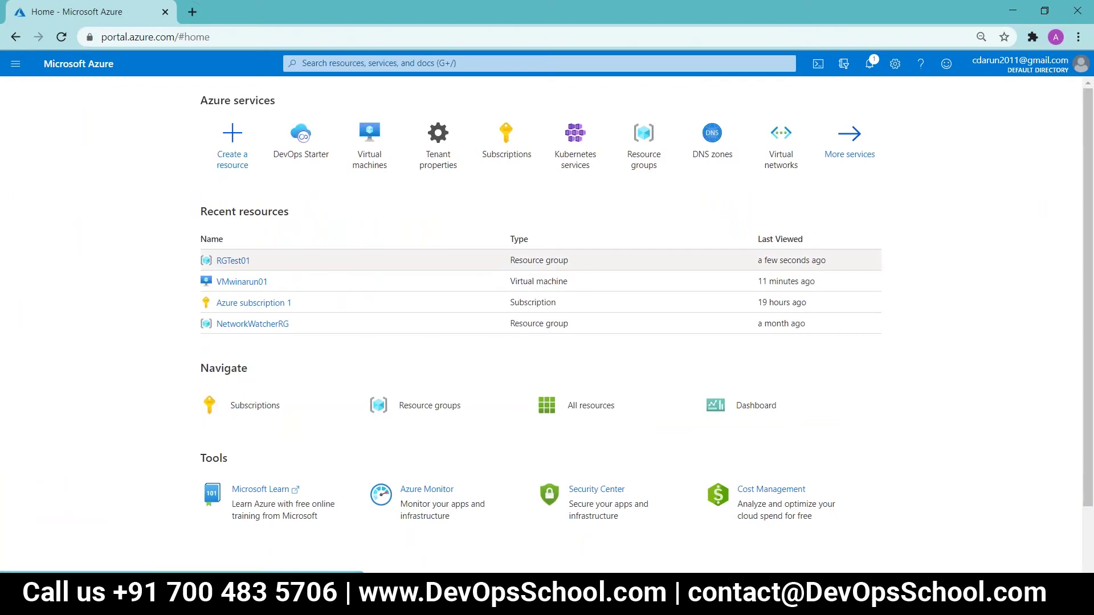
{"action": "left_click", "coordinate": [249, 327]}
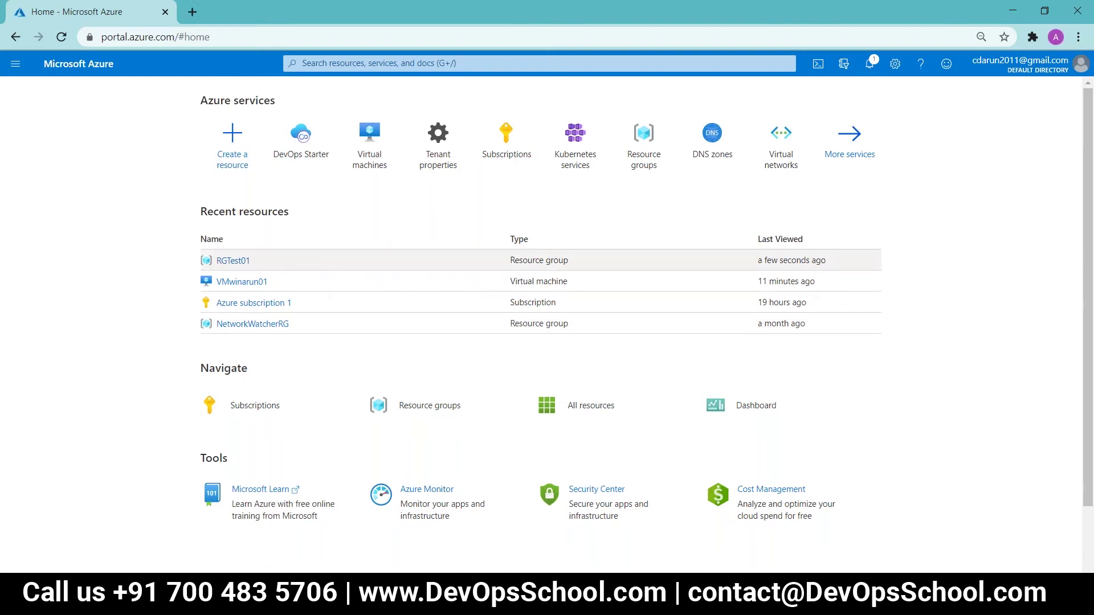
{"action": "left_click", "coordinate": [242, 261]}
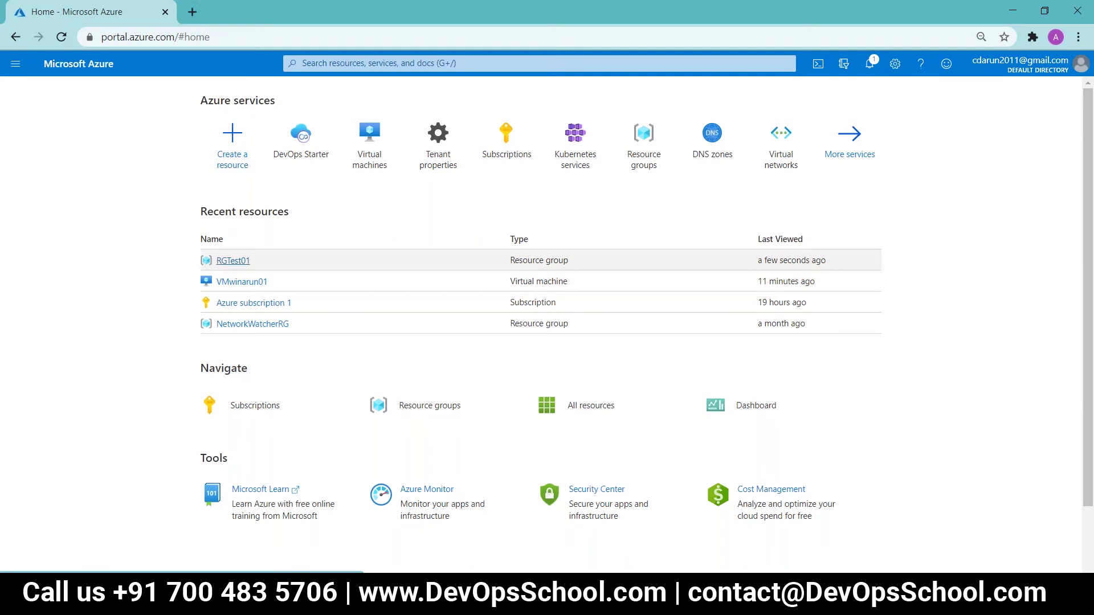
{"action": "left_click", "coordinate": [237, 260]}
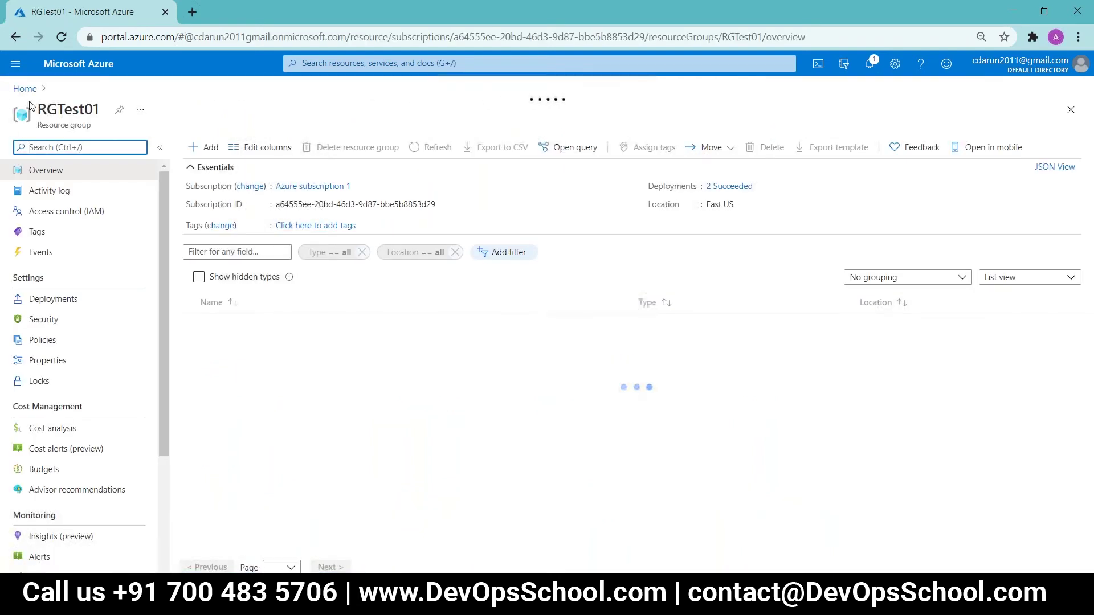
{"action": "key", "text": "alt+Left"}
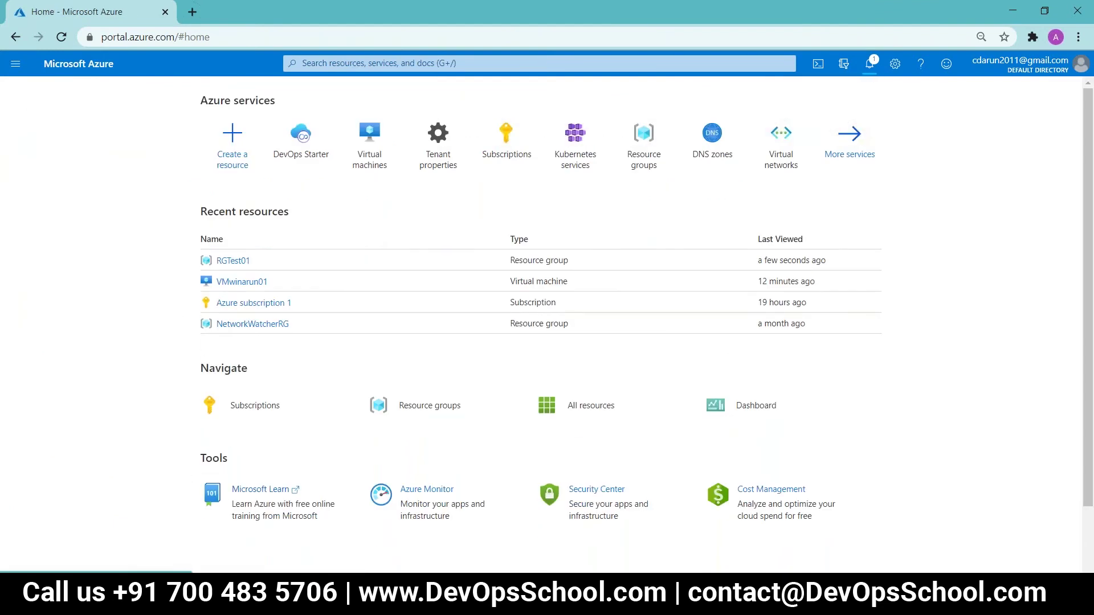
Scroll the AZ_400_Labs Word document through Labs 56–58 to the Jenkins section on page 71.
{"action": "key", "text": "alt+Tab"}
{"action": "scroll", "coordinate": [336, 476], "scroll_direction": "down", "scroll_amount": 10}
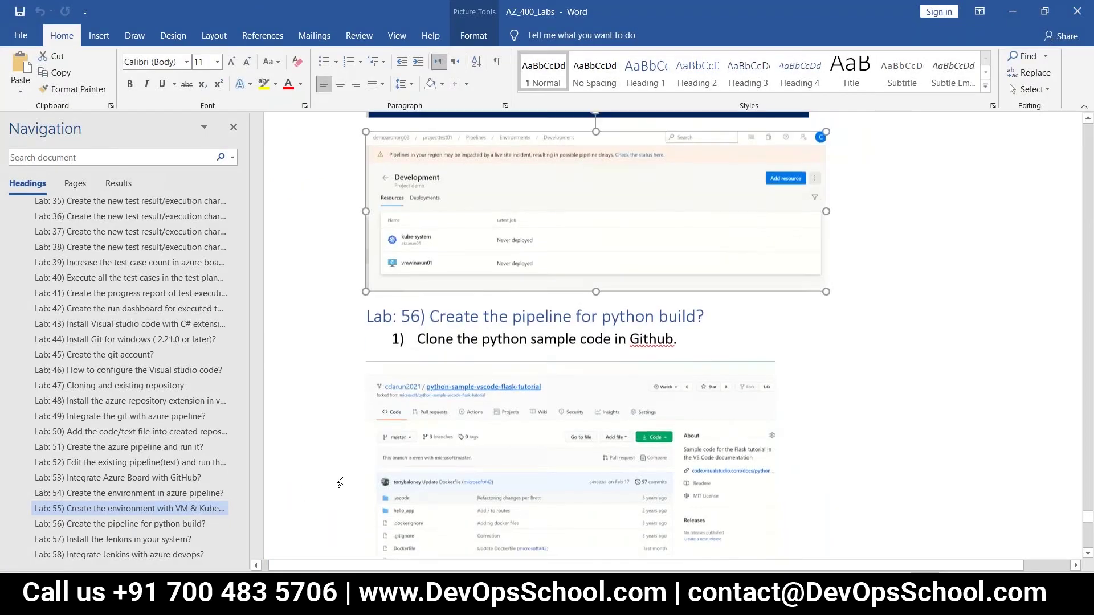
{"action": "scroll", "coordinate": [672, 336], "scroll_direction": "down", "scroll_amount": 15}
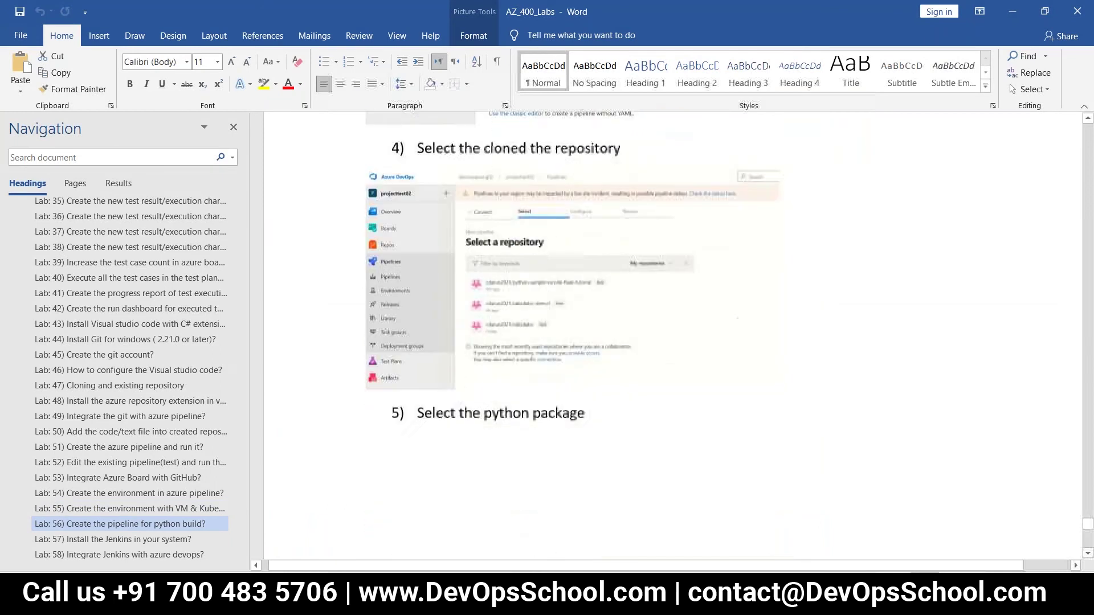
{"action": "scroll", "coordinate": [349, 484], "scroll_direction": "down", "scroll_amount": 20}
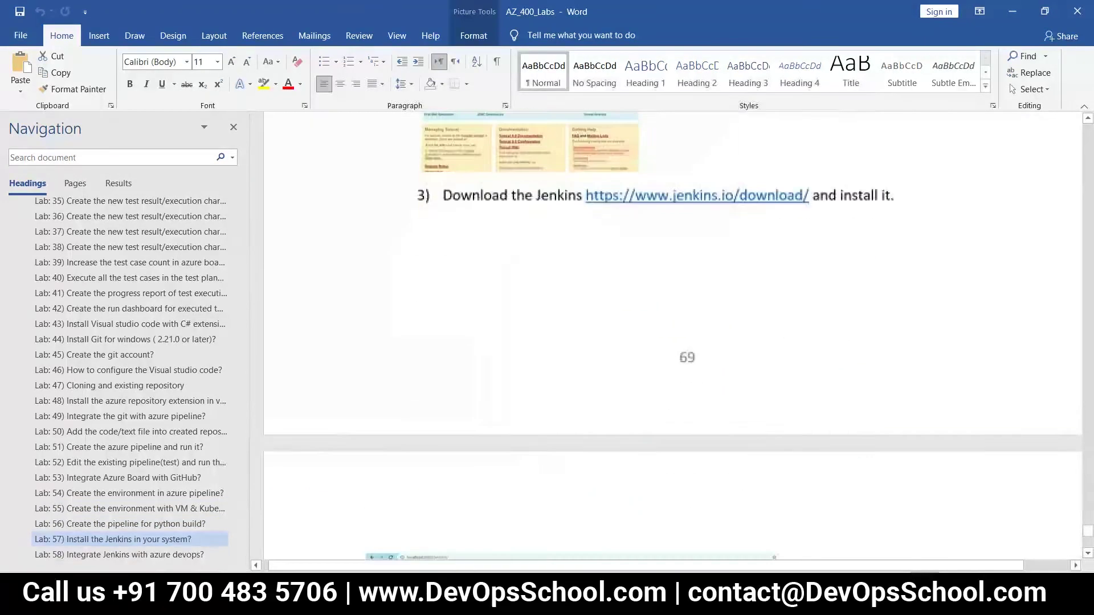
{"action": "scroll", "coordinate": [350, 486], "scroll_direction": "down", "scroll_amount": 20}
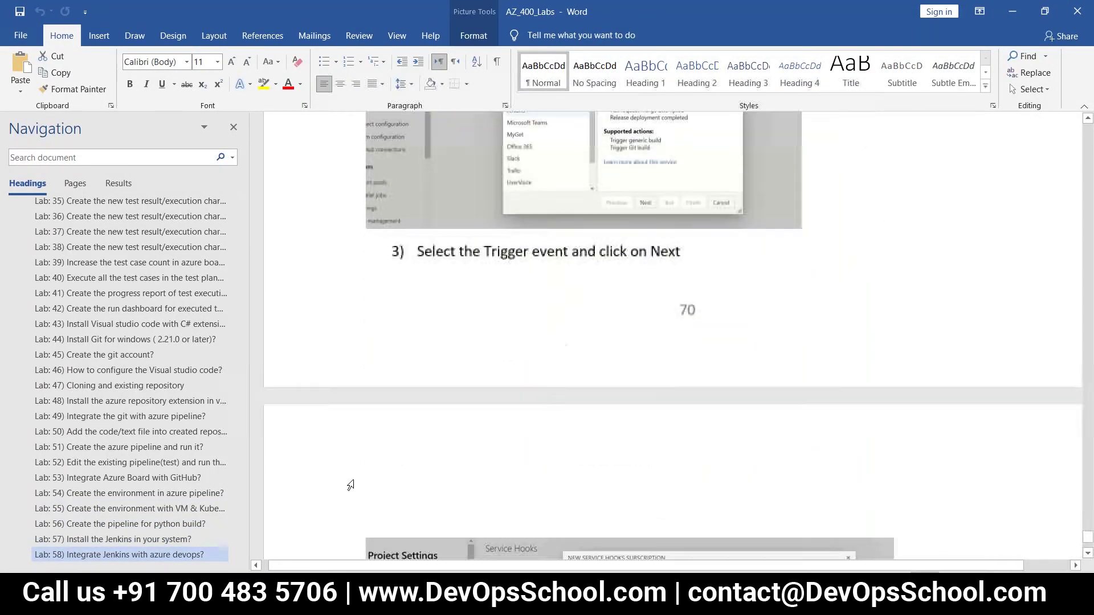
{"action": "scroll", "coordinate": [351, 485], "scroll_direction": "down", "scroll_amount": 10}
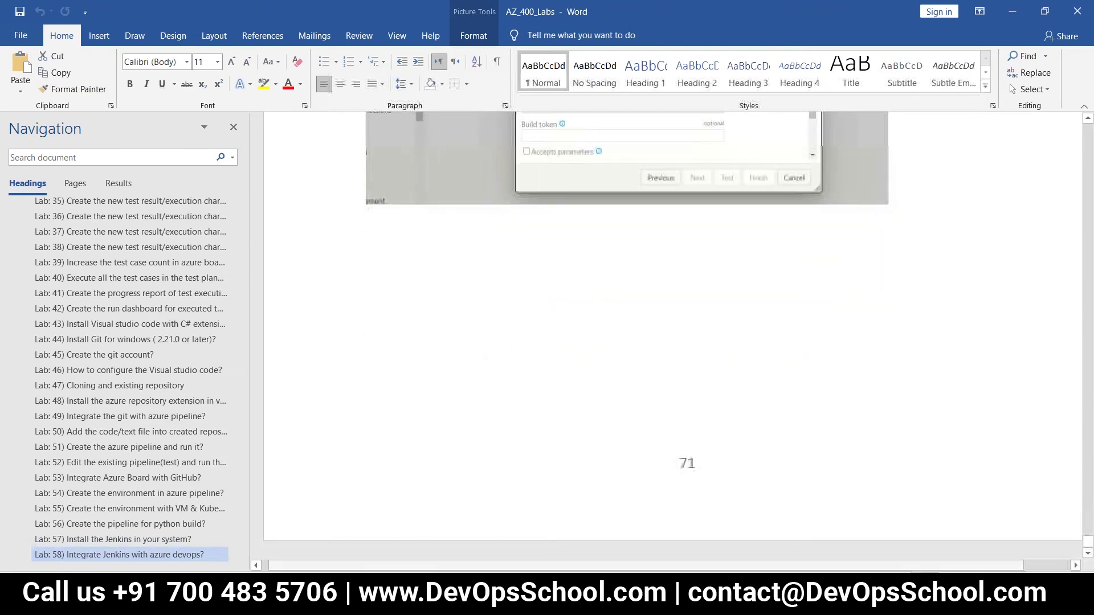
{"action": "key", "text": "alt+Tab"}
{"action": "left_click", "coordinate": [251, 248]}
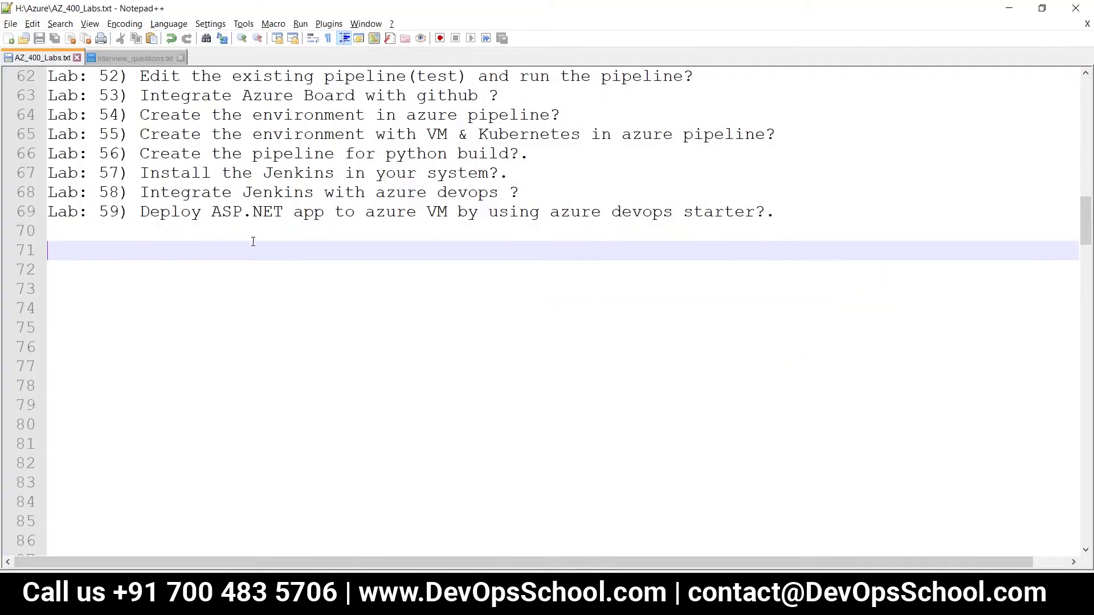
{"action": "left_click_drag", "start_coordinate": [142, 212], "coordinate": [674, 212]}
{"action": "left_click", "coordinate": [787, 209]}
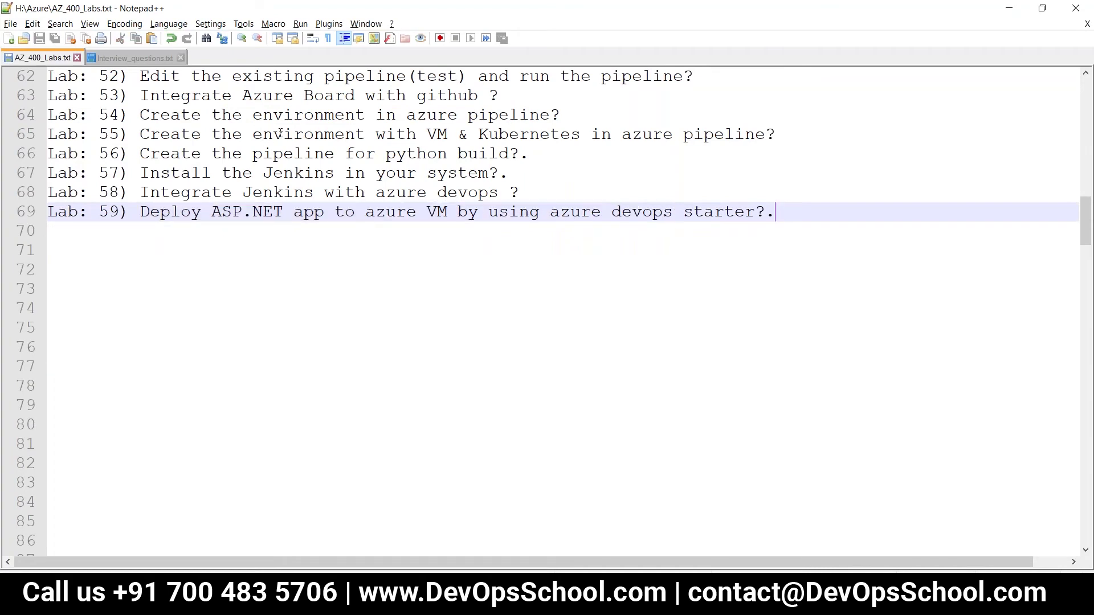
{"action": "left_click", "coordinate": [398, 134]}
{"action": "left_click", "coordinate": [470, 134]}
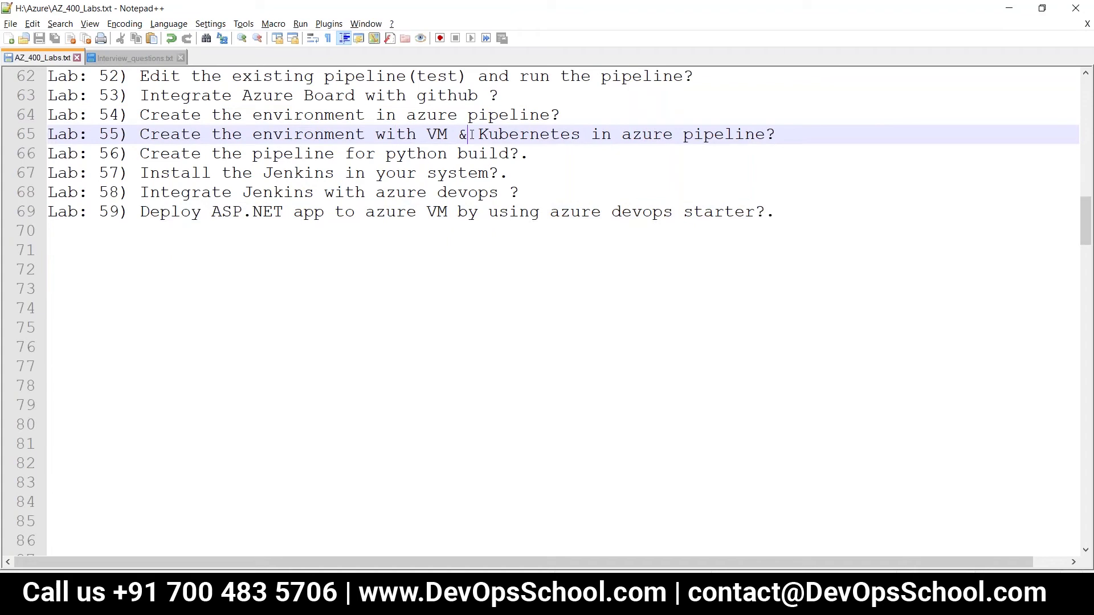
{"action": "left_click_drag", "start_coordinate": [477, 135], "coordinate": [625, 134]}
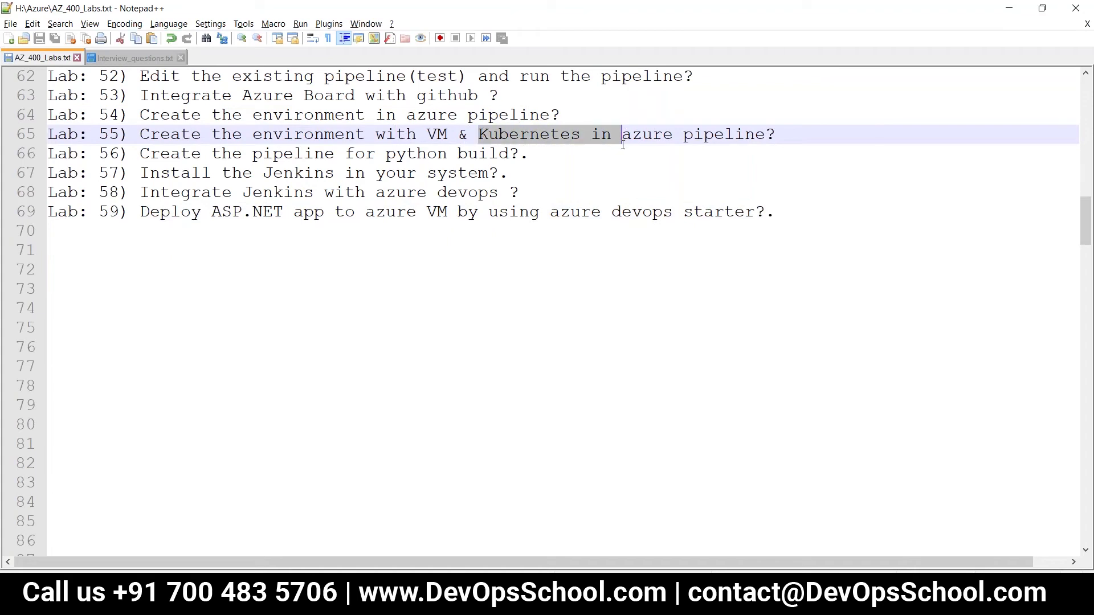
{"action": "left_click", "coordinate": [59, 235]}
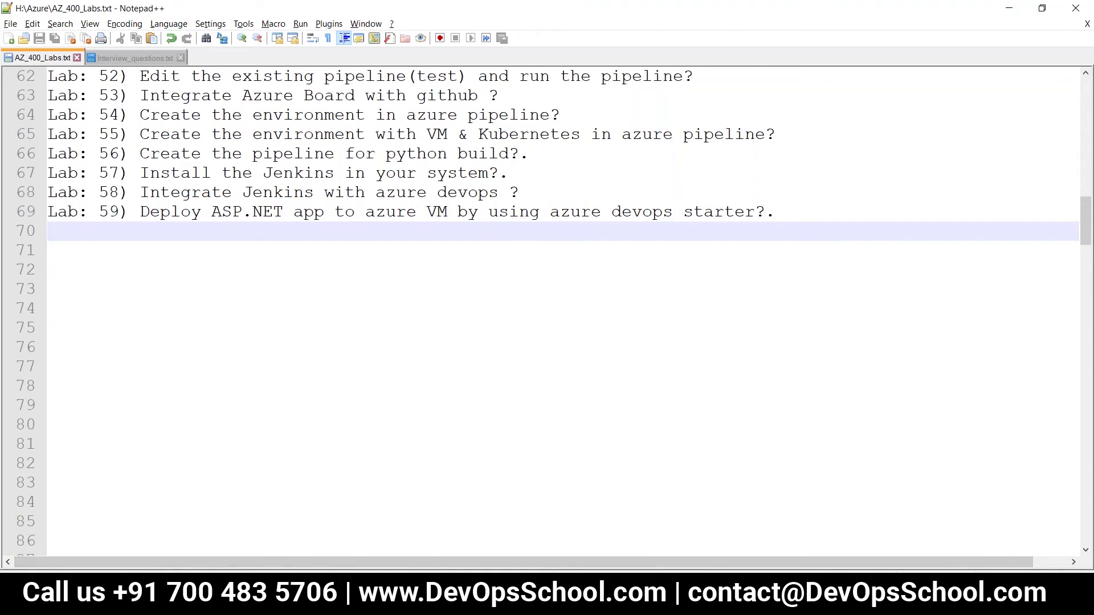
{"action": "mouse_move", "coordinate": [245, 564]}
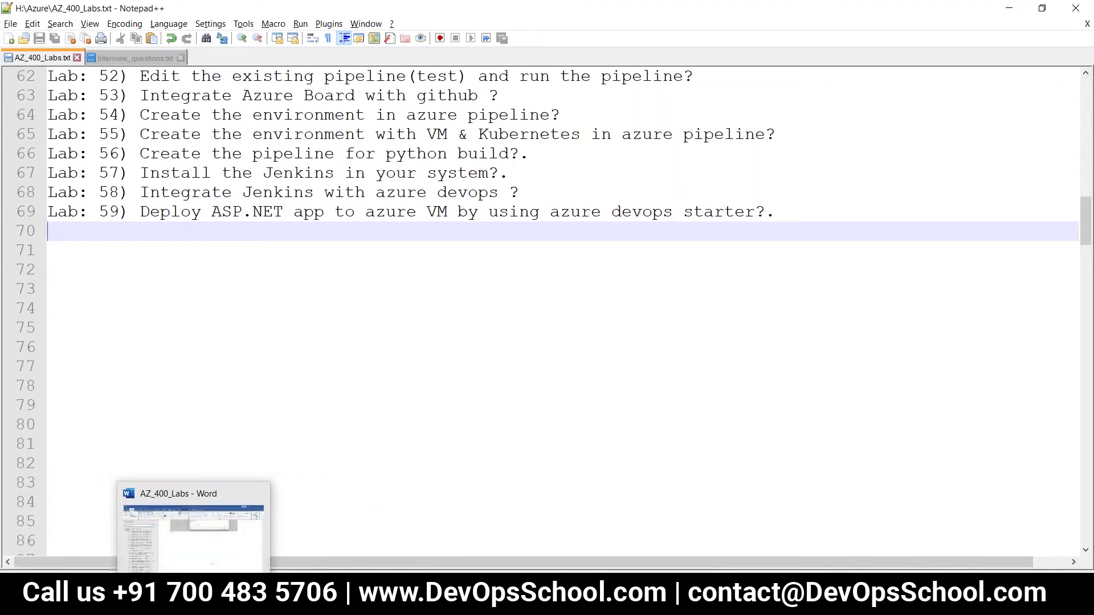
{"action": "left_click", "coordinate": [171, 603]}
{"action": "left_click", "coordinate": [171, 602]}
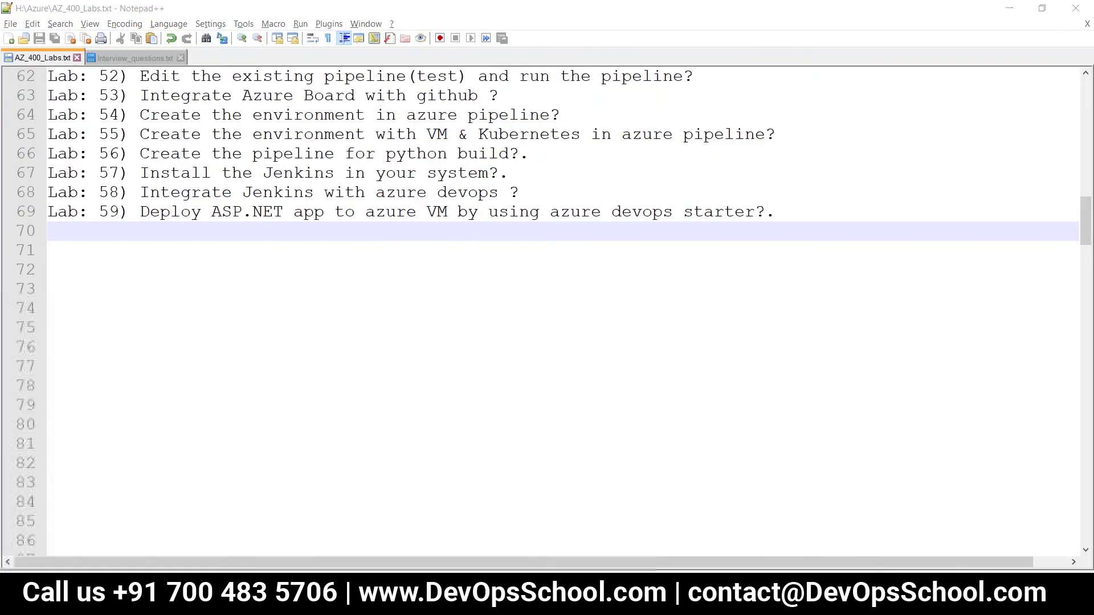
{"action": "left_click", "coordinate": [193, 603]}
Open Azure_Interview_questions, scroll the outline to questions 166–189, and widen the Navigation pane.
{"action": "double_click", "coordinate": [217, 325]}
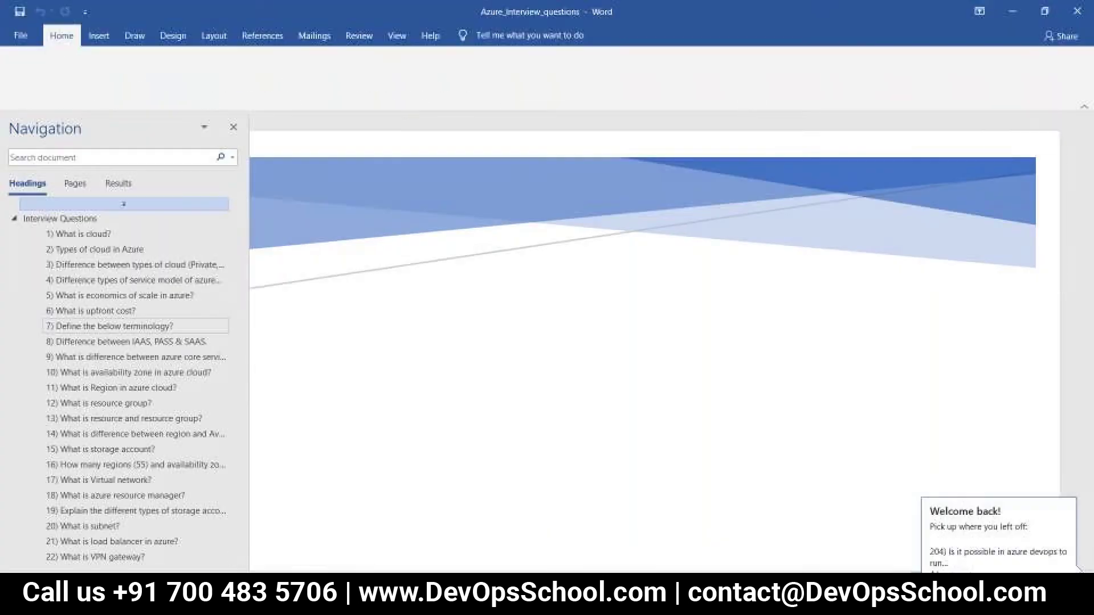
{"action": "scroll", "coordinate": [190, 351], "scroll_direction": "down", "scroll_amount": 10}
{"action": "scroll", "coordinate": [194, 351], "scroll_direction": "down", "scroll_amount": 20}
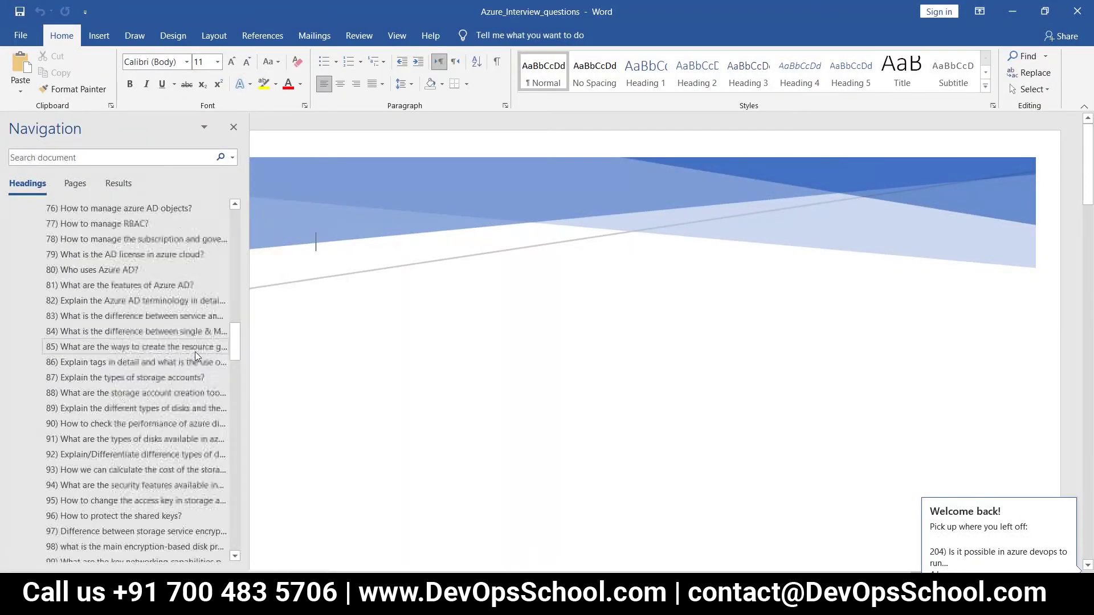
{"action": "scroll", "coordinate": [195, 351], "scroll_direction": "down", "scroll_amount": 9}
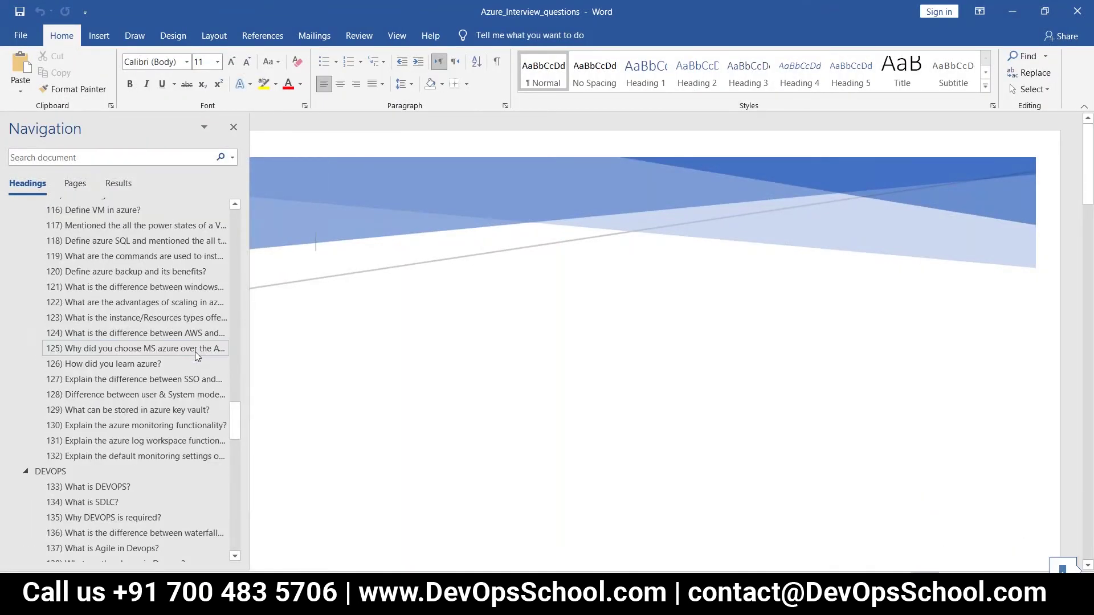
{"action": "scroll", "coordinate": [195, 351], "scroll_direction": "down", "scroll_amount": 2}
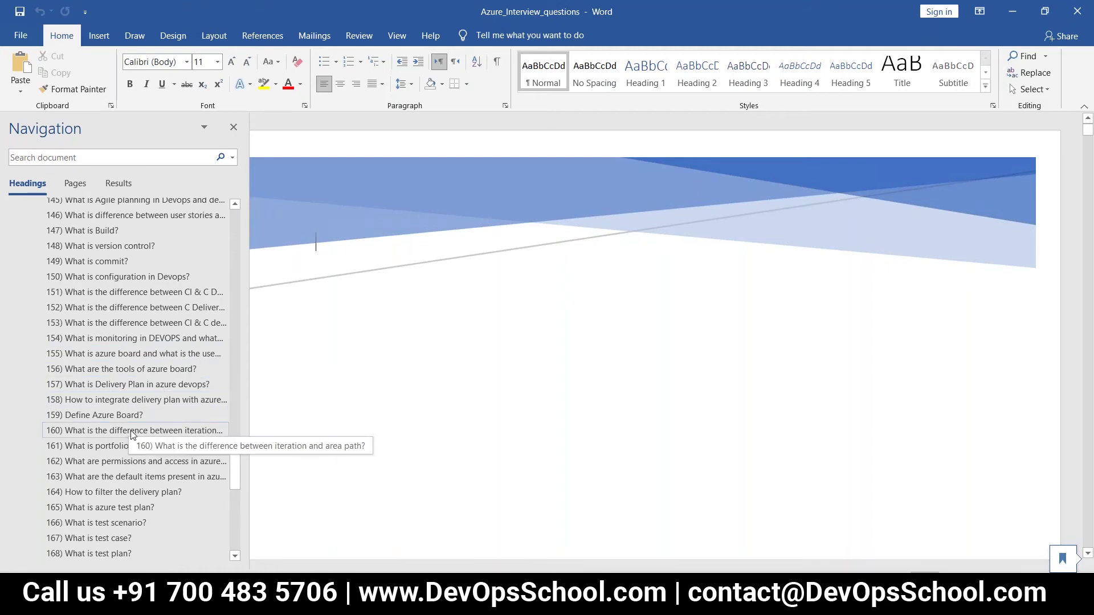
{"action": "scroll", "coordinate": [138, 412], "scroll_direction": "down", "scroll_amount": 5}
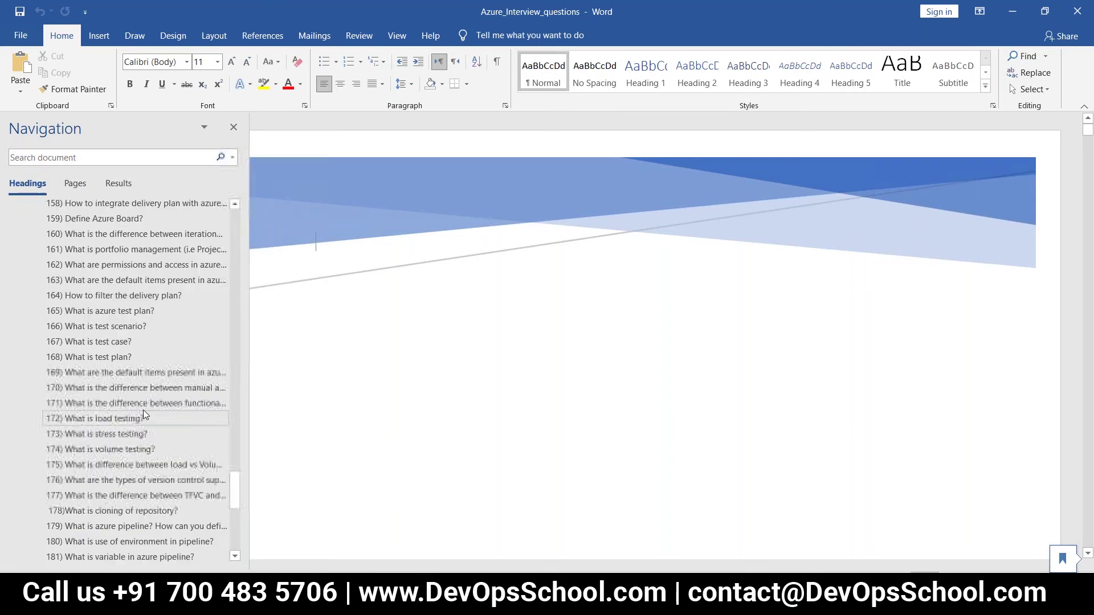
{"action": "scroll", "coordinate": [147, 412], "scroll_direction": "down", "scroll_amount": 2}
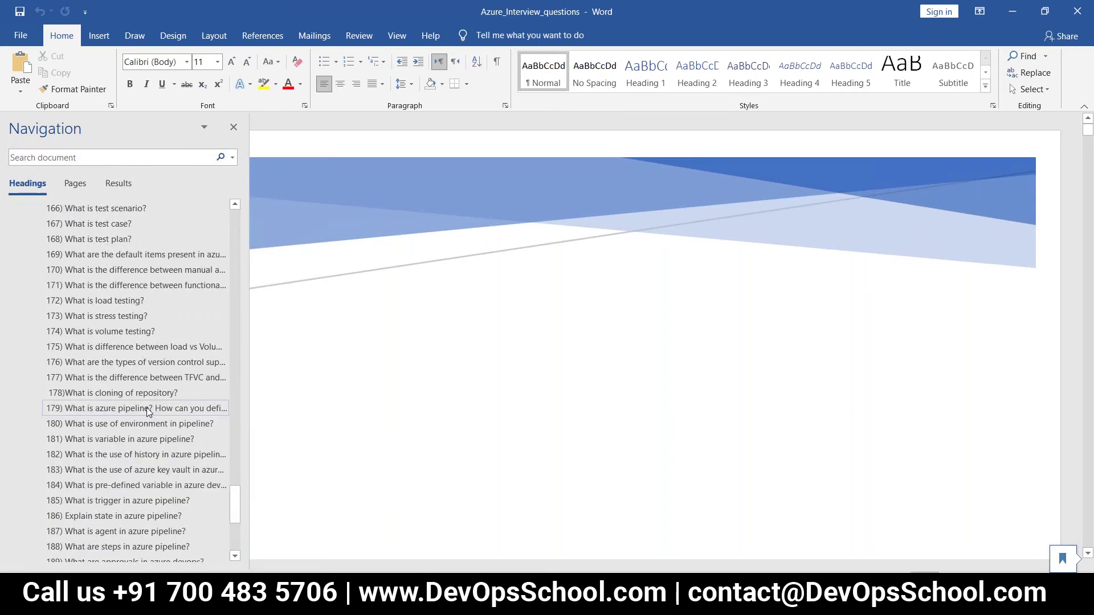
{"action": "left_click_drag", "start_coordinate": [248, 370], "coordinate": [286, 363]}
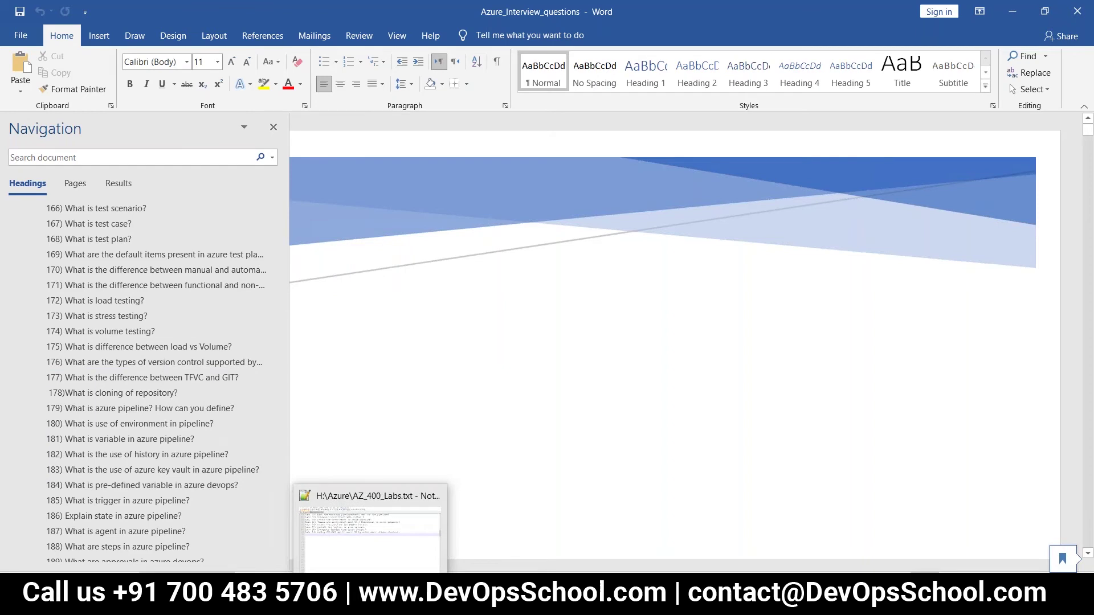
In Interview_questions.txt, start a new line 322 with '206)' and save the file.
{"action": "left_click", "coordinate": [295, 604]}
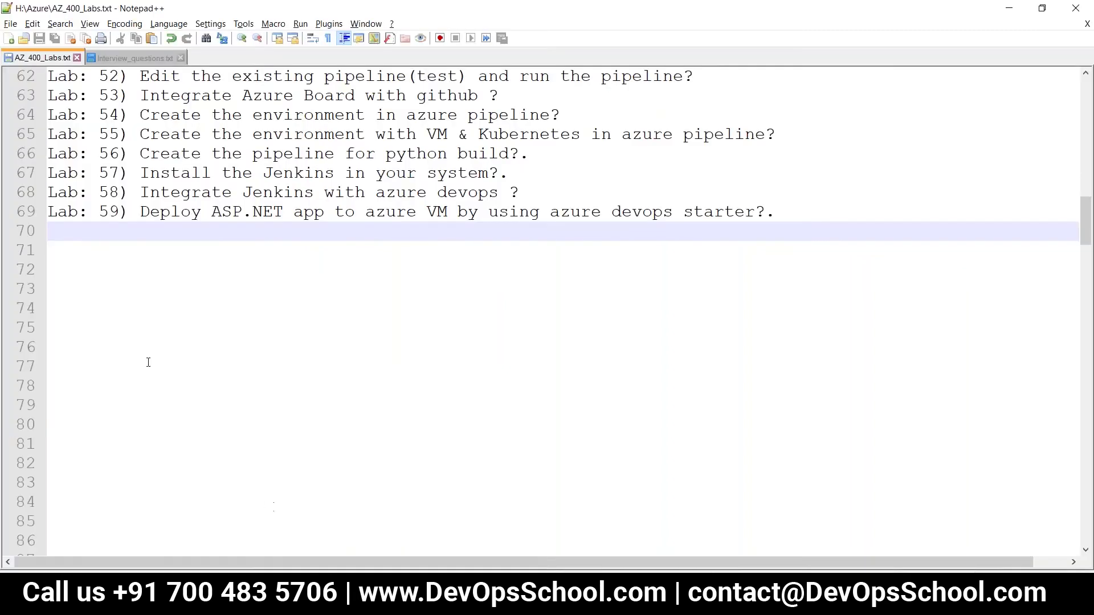
{"action": "left_click", "coordinate": [128, 60]}
{"action": "scroll", "coordinate": [258, 320], "scroll_direction": "down", "scroll_amount": 12}
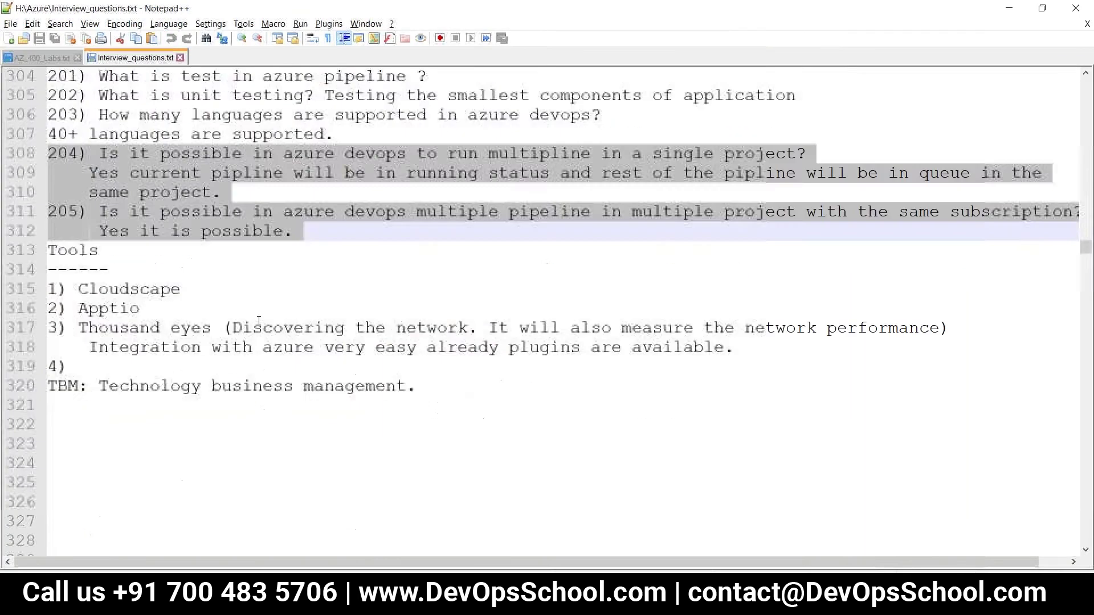
{"action": "scroll", "coordinate": [258, 320], "scroll_direction": "up", "scroll_amount": 4}
{"action": "scroll", "coordinate": [381, 316], "scroll_direction": "down", "scroll_amount": 1}
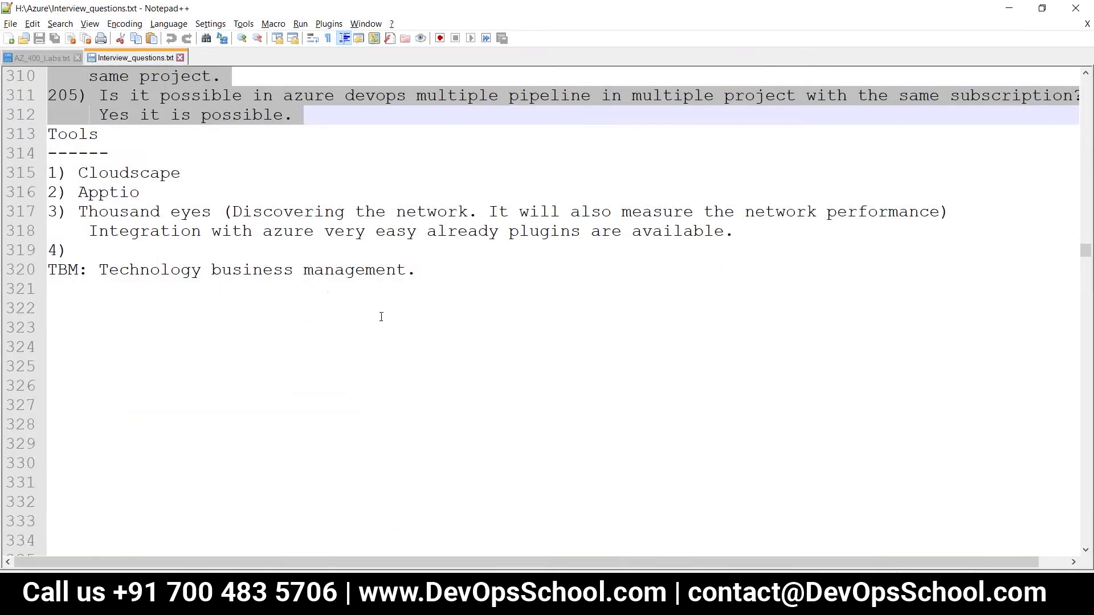
{"action": "left_click", "coordinate": [445, 291]}
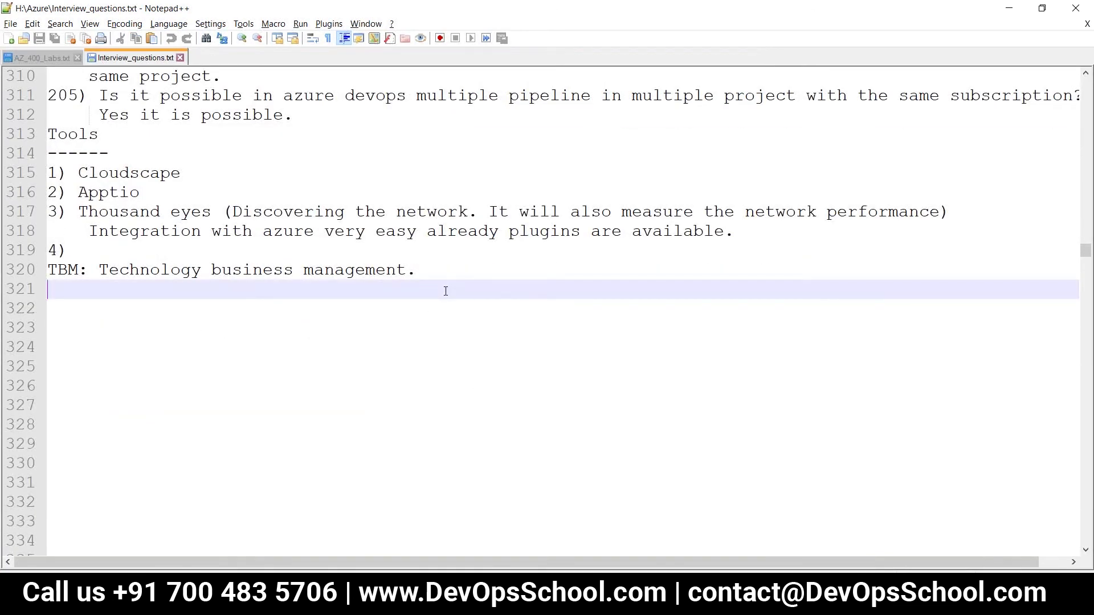
{"action": "key", "text": "Return"}
{"action": "type", "text": "206)"}
{"action": "key", "text": "ctrl+s"}
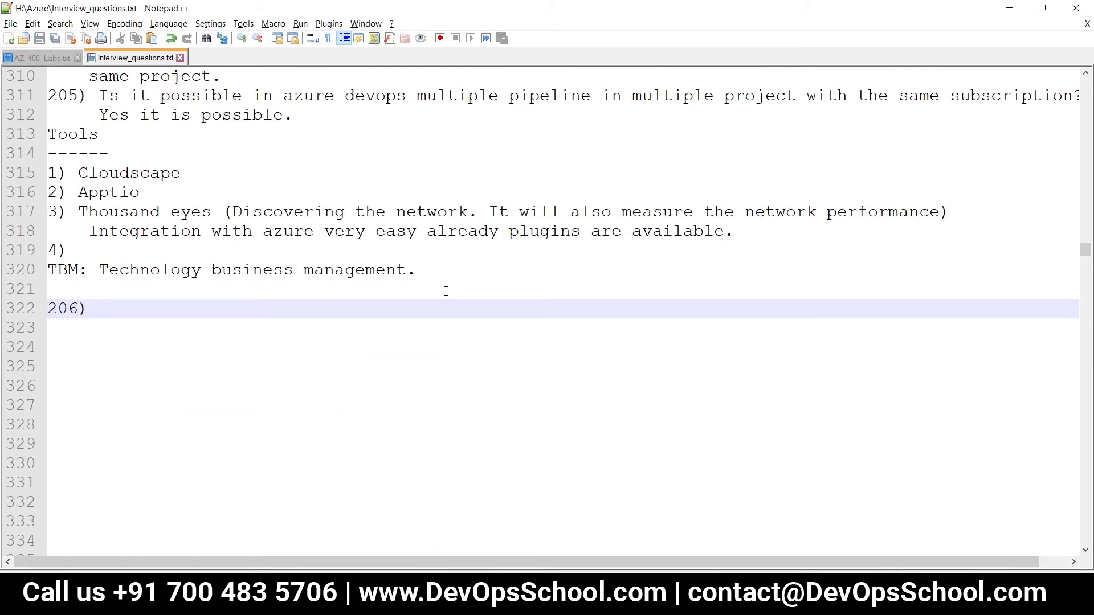
Complete the line as 'How to implement azure devops in your project?.' and move below it.
{"action": "type", "text": "What i"}
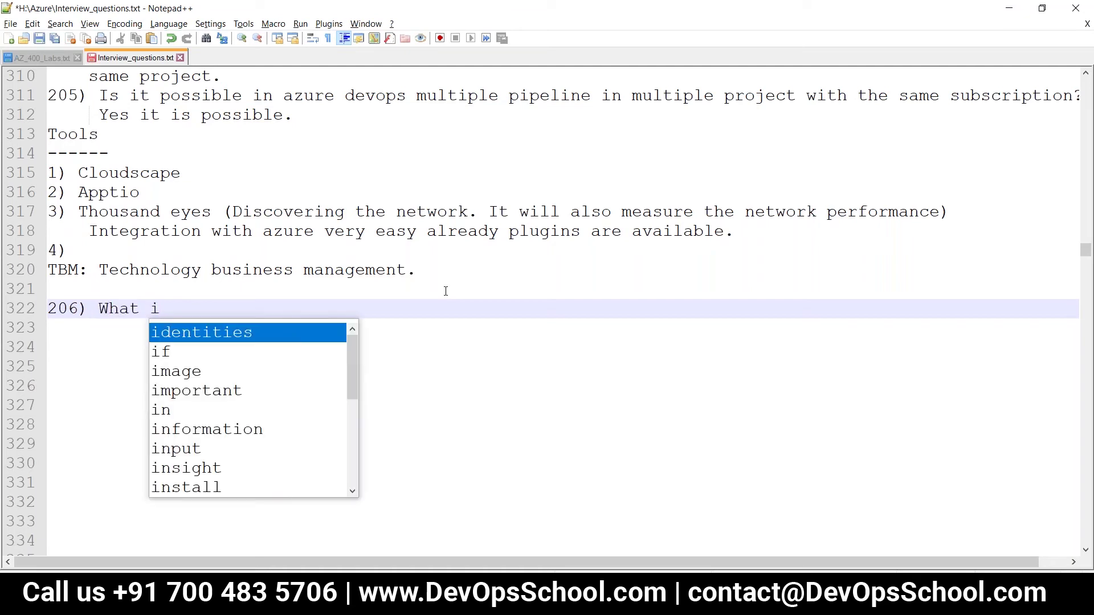
{"action": "key", "text": "BackSpace"}
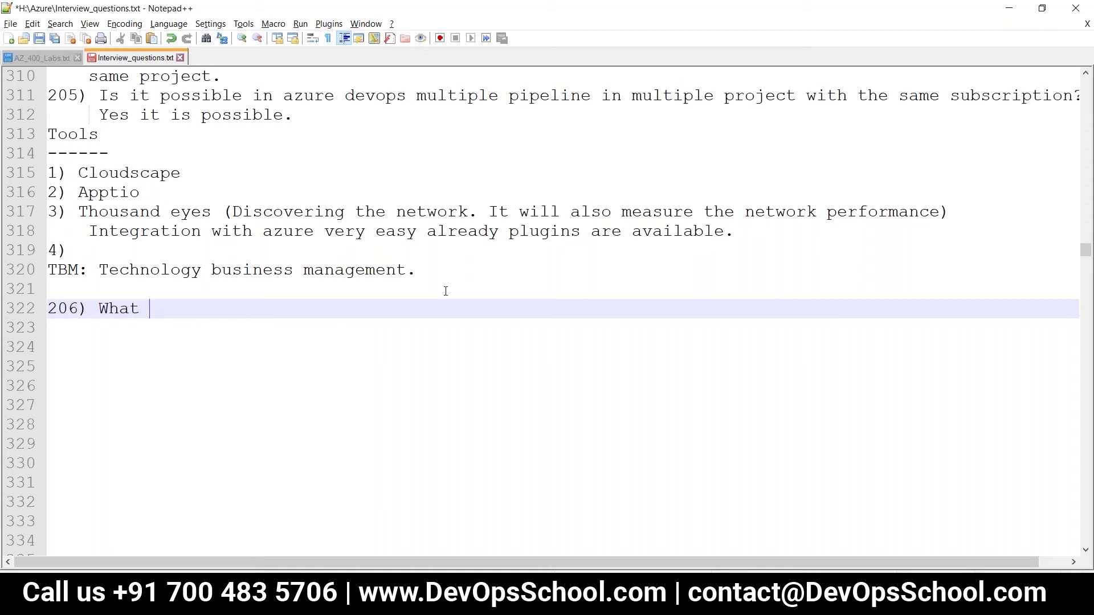
{"action": "key", "text": "BackSpace"}
{"action": "key", "text": "BackSpace"}
{"action": "key", "text": "BackSpace"}
{"action": "key", "text": "BackSpace"}
{"action": "key", "text": "BackSpace"}
{"action": "type", "text": "How to imp"}
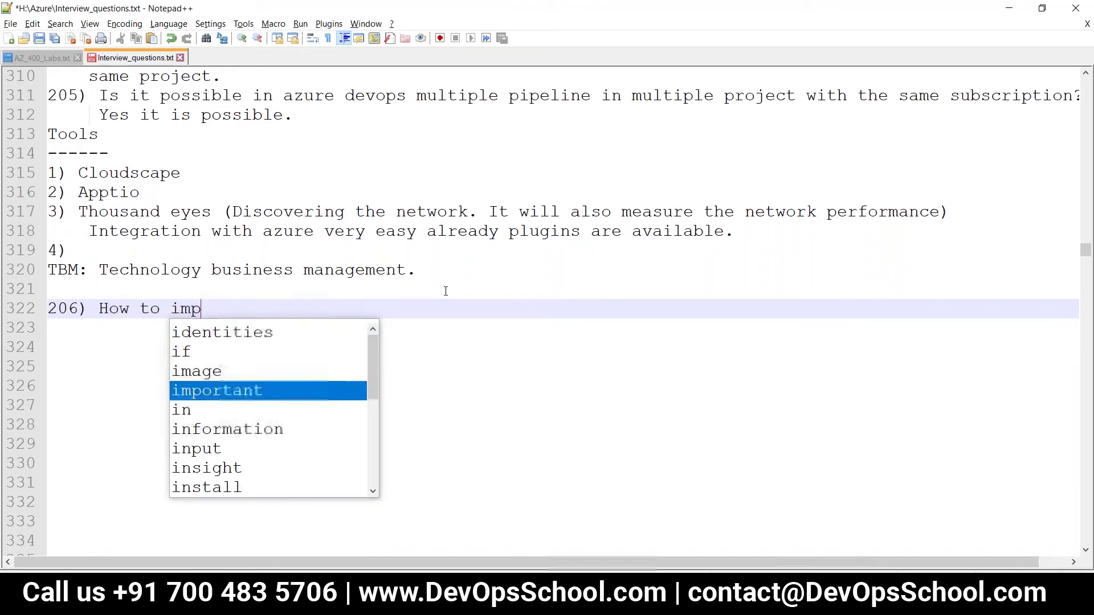
{"action": "type", "text": "lement az"}
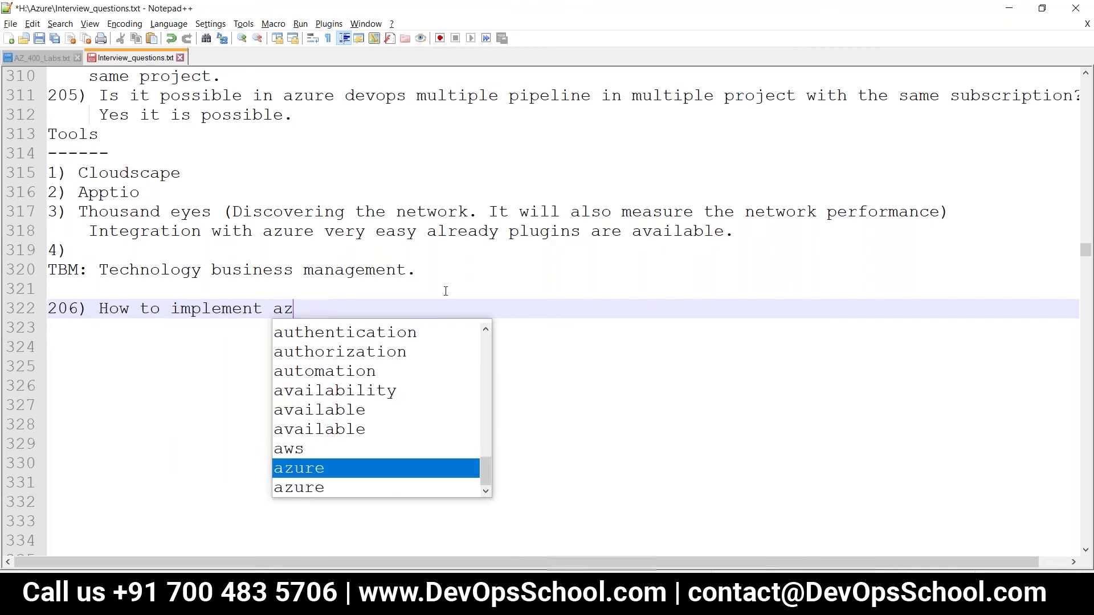
{"action": "type", "text": "ure dev"}
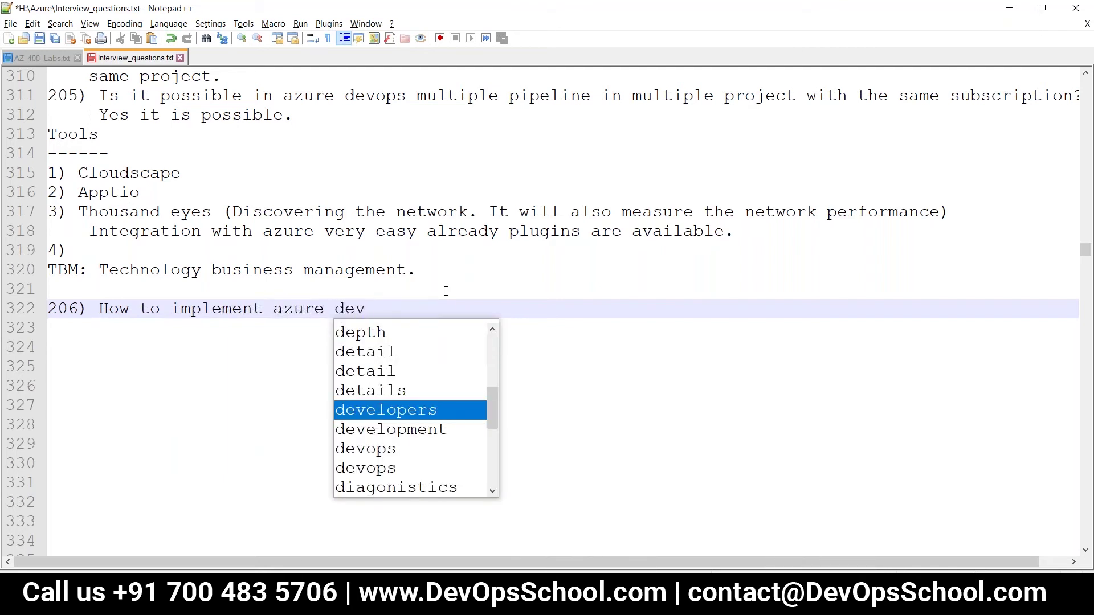
{"action": "key", "text": "Down"}
{"action": "key", "text": "Down"}
{"action": "key", "text": "Return"}
{"action": "type", "text": "in your project?."}
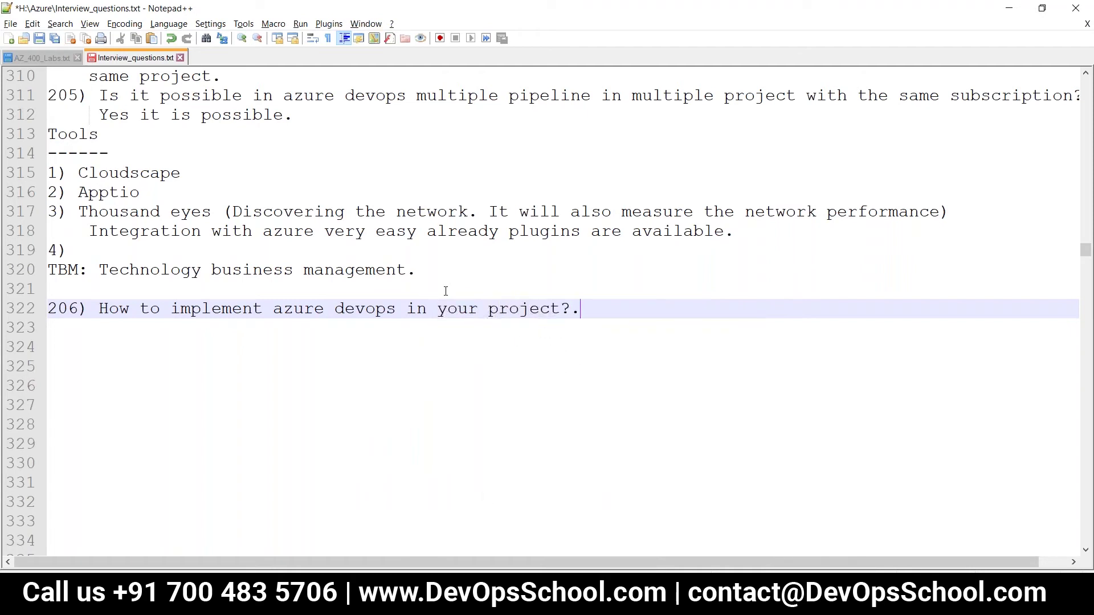
{"action": "key", "text": "Return"}
{"action": "key", "text": "Return"}
{"action": "key", "text": "Return"}
{"action": "key", "text": "Return"}
{"action": "key", "text": "Return"}
{"action": "key", "text": "Return"}
{"action": "key", "text": "Return"}
{"action": "key", "text": "Return"}
{"action": "key", "text": "Return"}
{"action": "key", "text": "Return"}
{"action": "key", "text": "Return"}
{"action": "key", "text": "Return"}
{"action": "key", "text": "Return"}
{"action": "key", "text": "Return"}
{"action": "key", "text": "Return"}
{"action": "key", "text": "Return"}
{"action": "key", "text": "Return"}
{"action": "key", "text": "Return"}
{"action": "key", "text": "Return"}
{"action": "key", "text": "Return"}
{"action": "key", "text": "Return"}
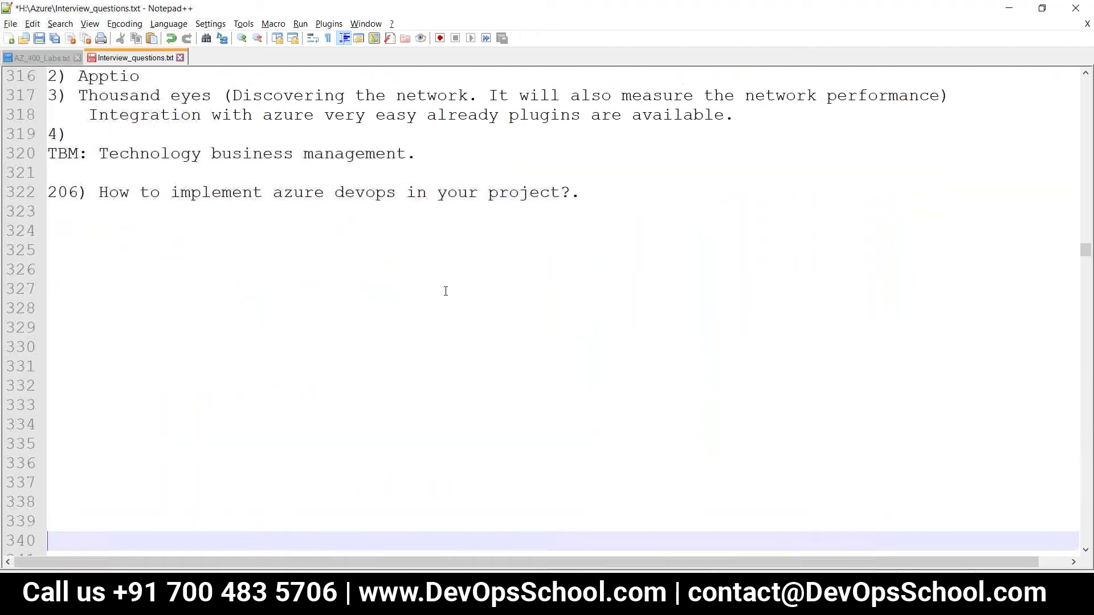
Add indented '1) Understanding the current deployment procedure, SDLC process & Testing process.', start '2)', and save.
{"action": "left_click", "coordinate": [89, 162]}
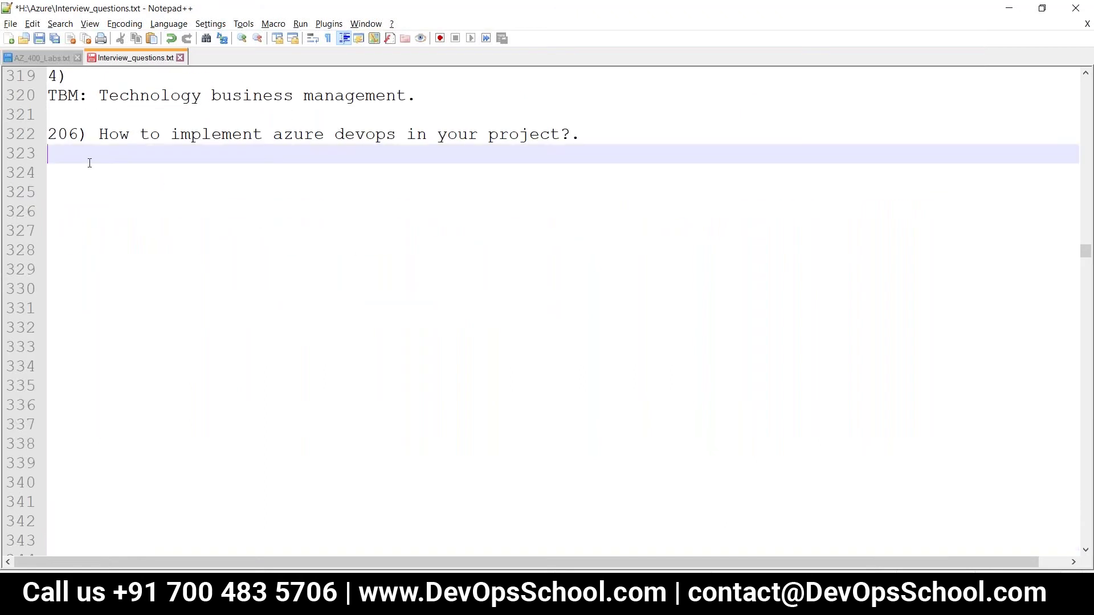
{"action": "key", "text": "ctrl+s"}
{"action": "key", "text": "Tab"}
{"action": "type", "text": "1) Understanding"}
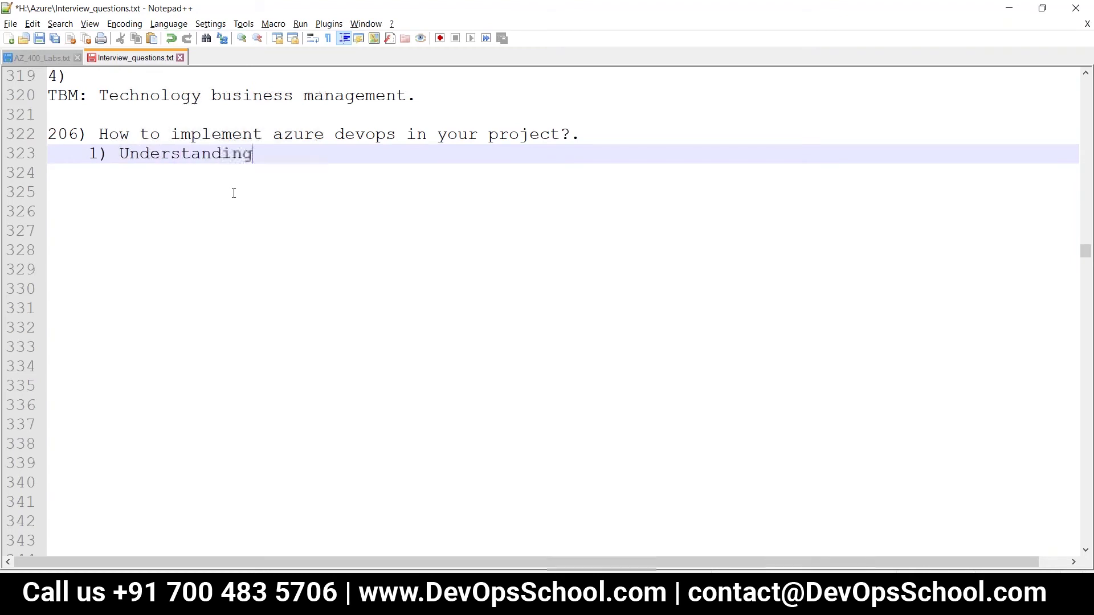
{"action": "type", "text": " the current "}
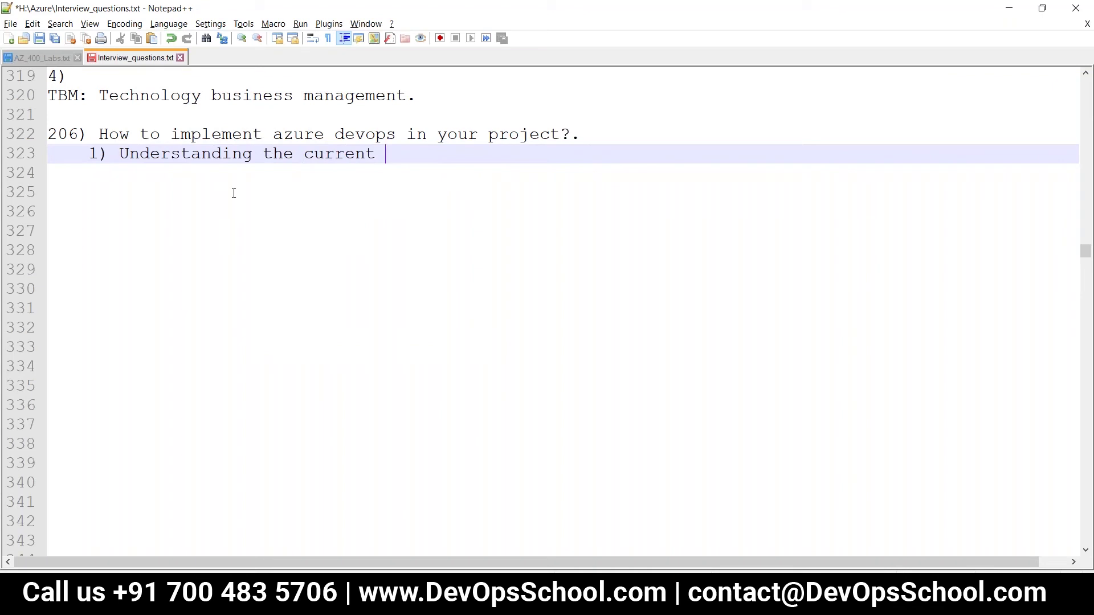
{"action": "type", "text": "deplo"}
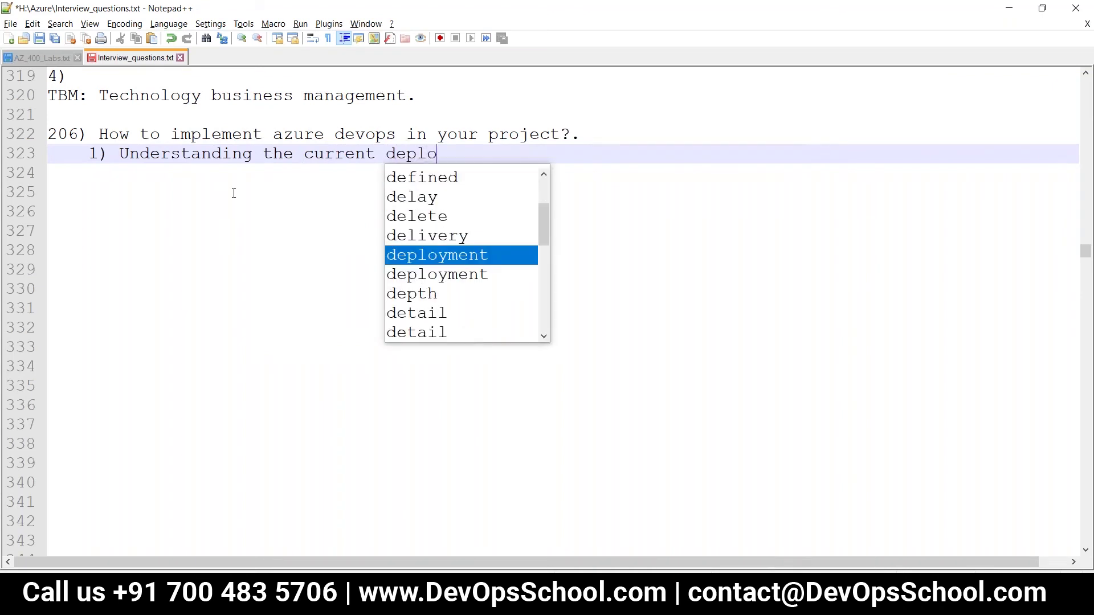
{"action": "type", "text": "yment p"}
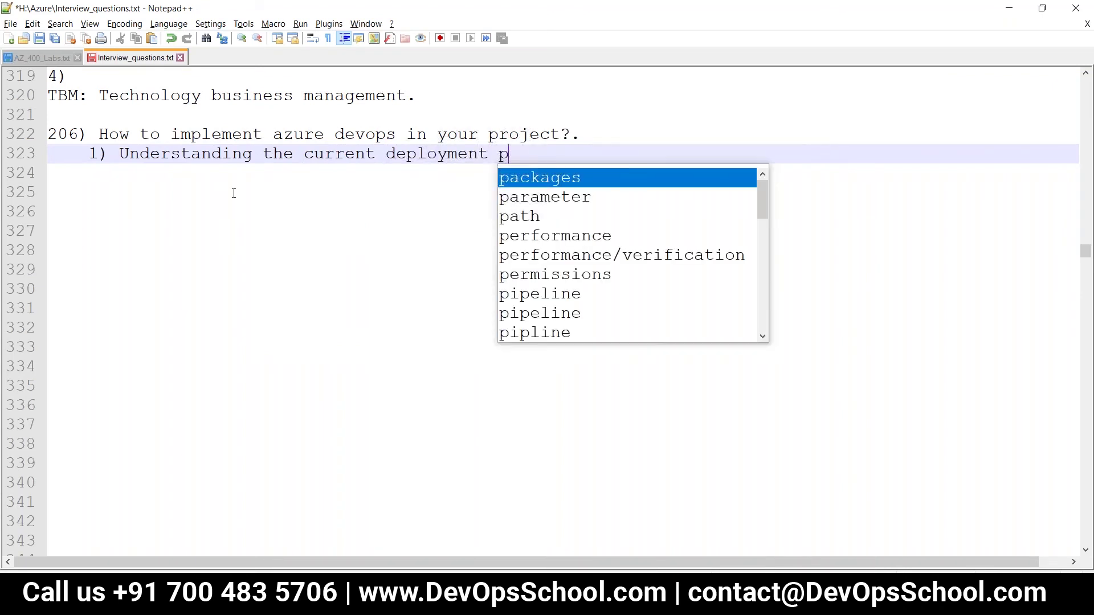
{"action": "type", "text": "rocedure"}
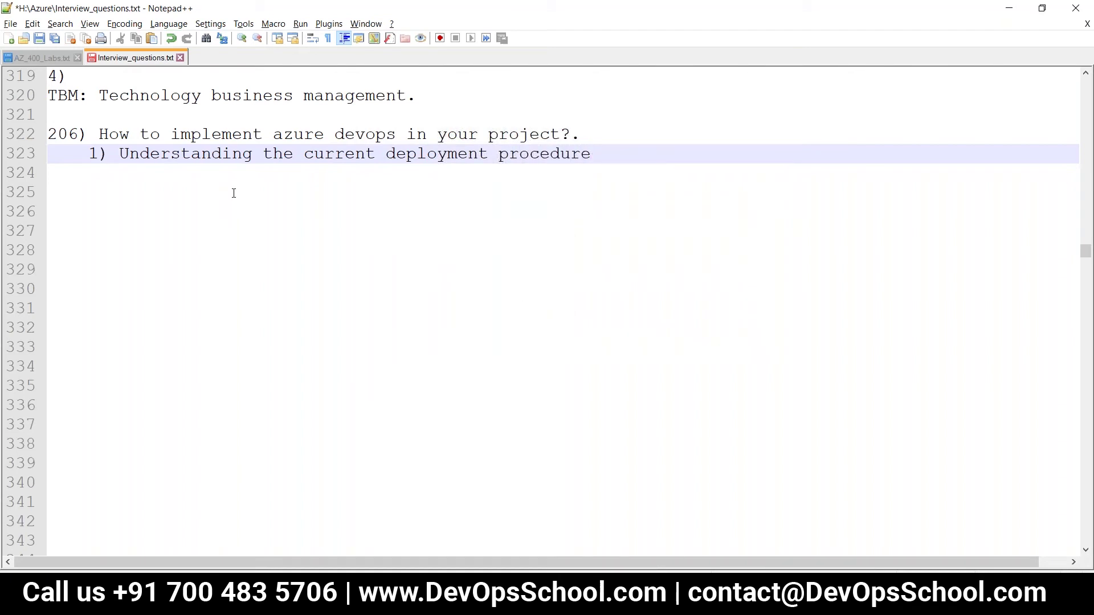
{"action": "type", "text": ", SDLC process"}
{"action": "key", "text": "Escape"}
{"action": "type", "text": "& "}
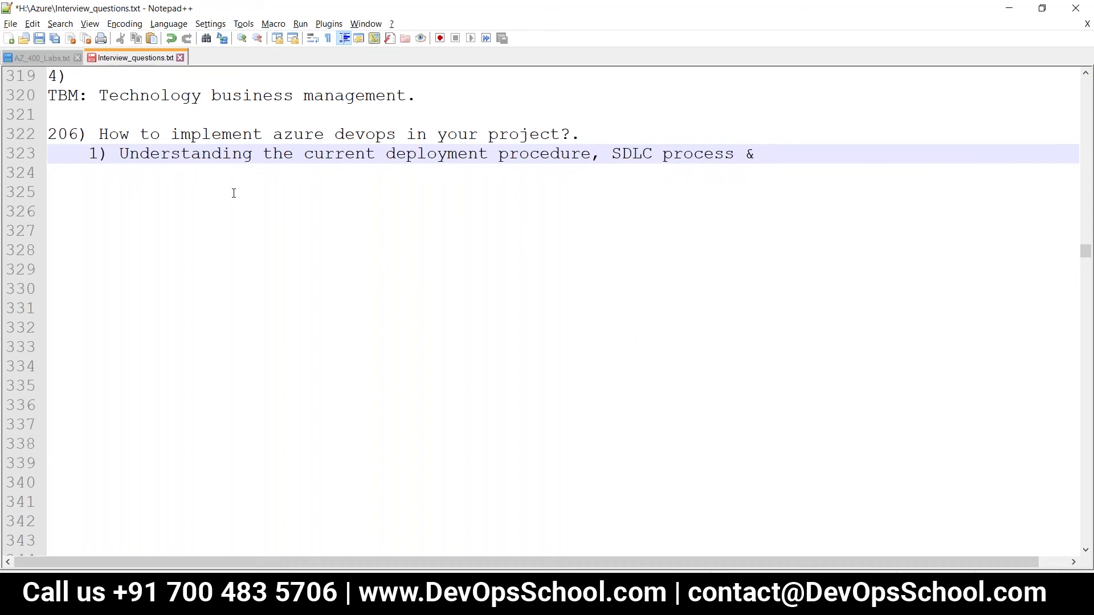
{"action": "type", "text": "Testing"}
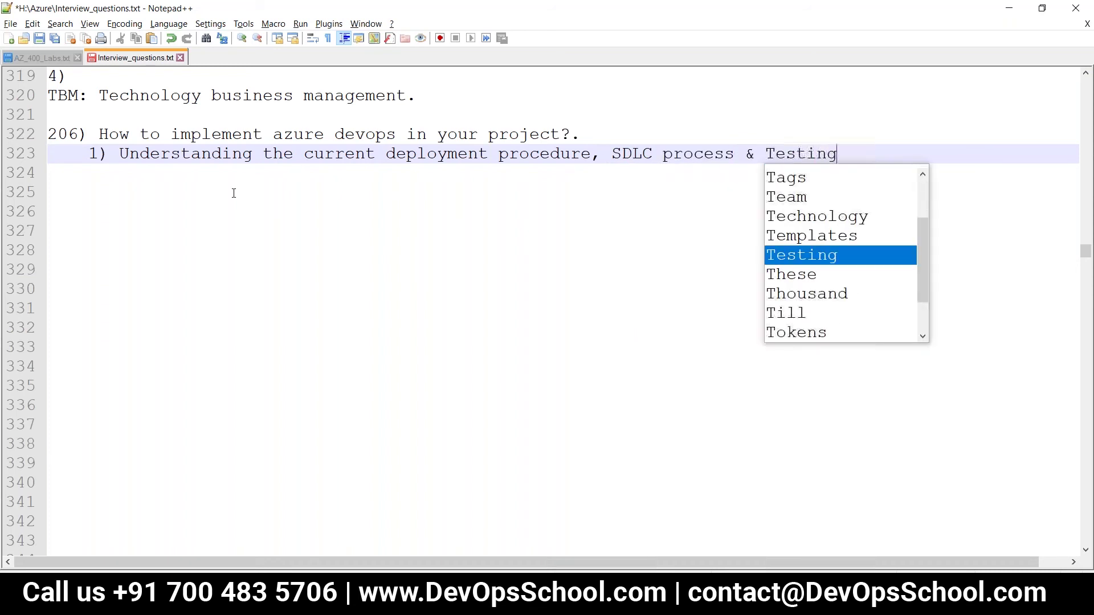
{"action": "type", "text": " process"}
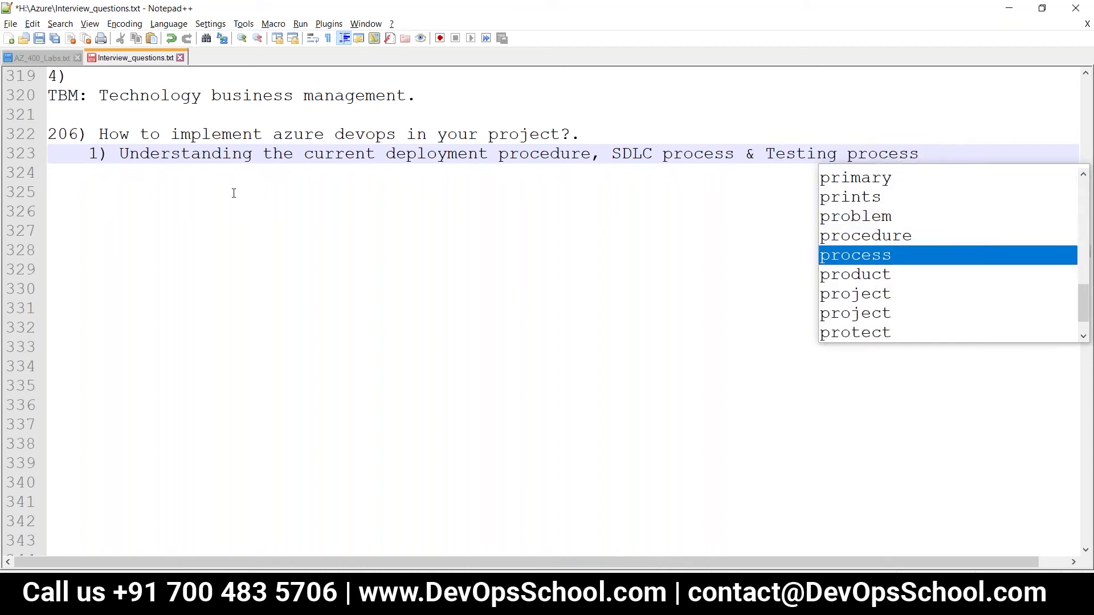
{"action": "type", "text": "."}
{"action": "key", "text": "Return"}
{"action": "type", "text": "2)"}
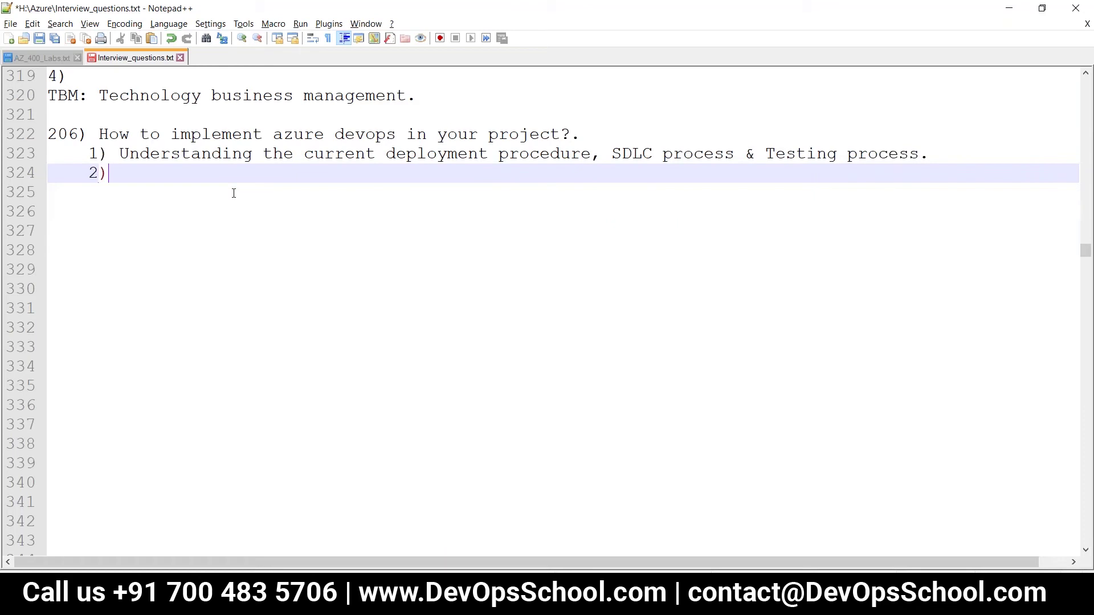
{"action": "key", "text": "ctrl+s"}
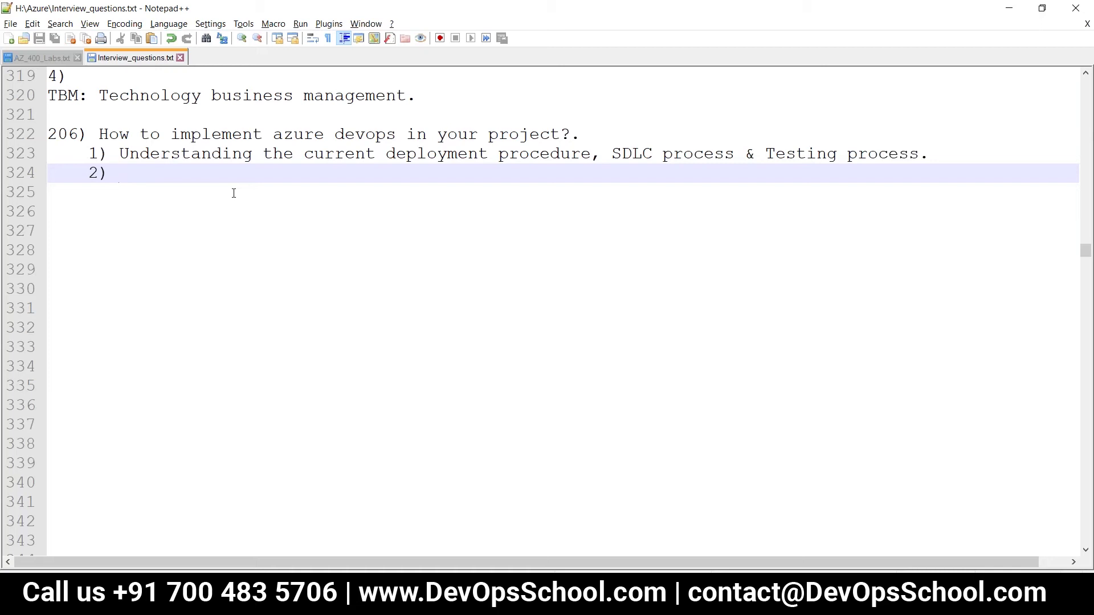
Complete point 2 as 'Finding the gaps between deployment procedures and SDLC procedures etc.', start '3)', and save.
{"action": "type", "text": "Finding "}
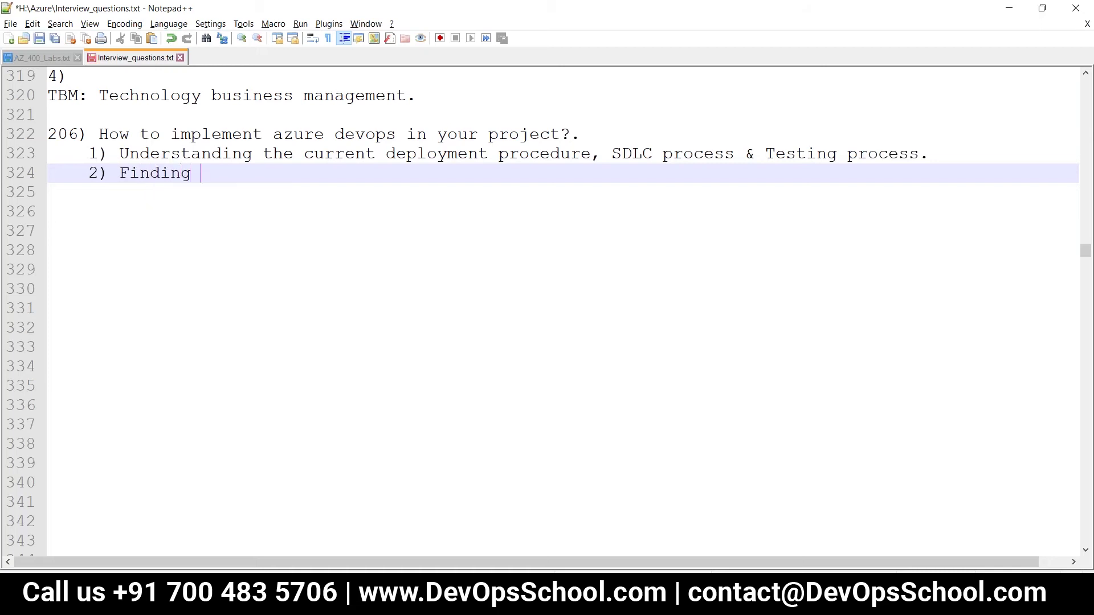
{"action": "type", "text": "the gaps b"}
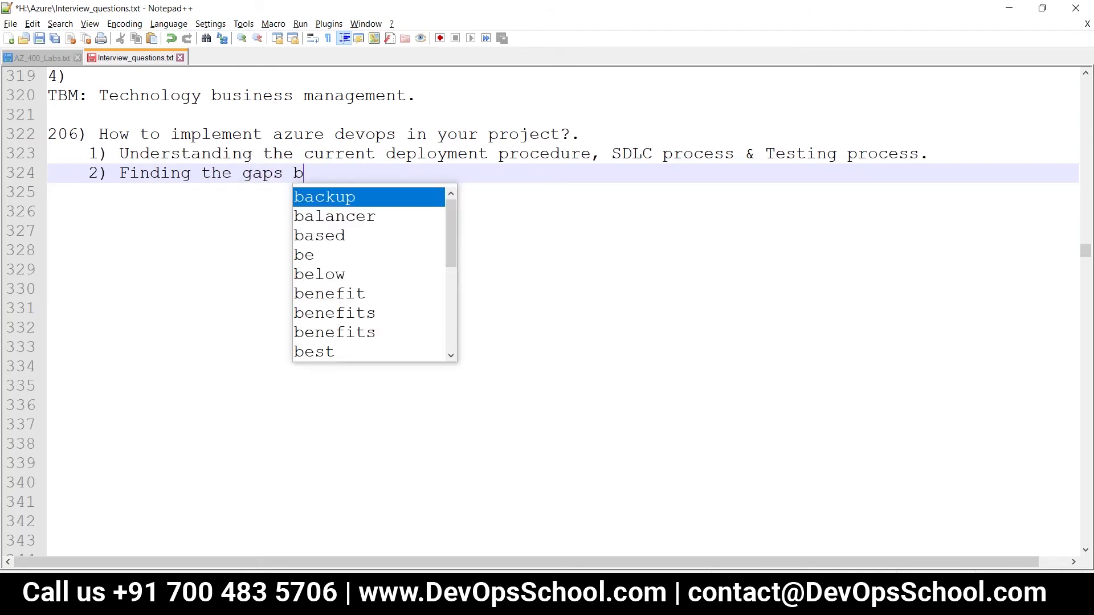
{"action": "type", "text": "etween"}
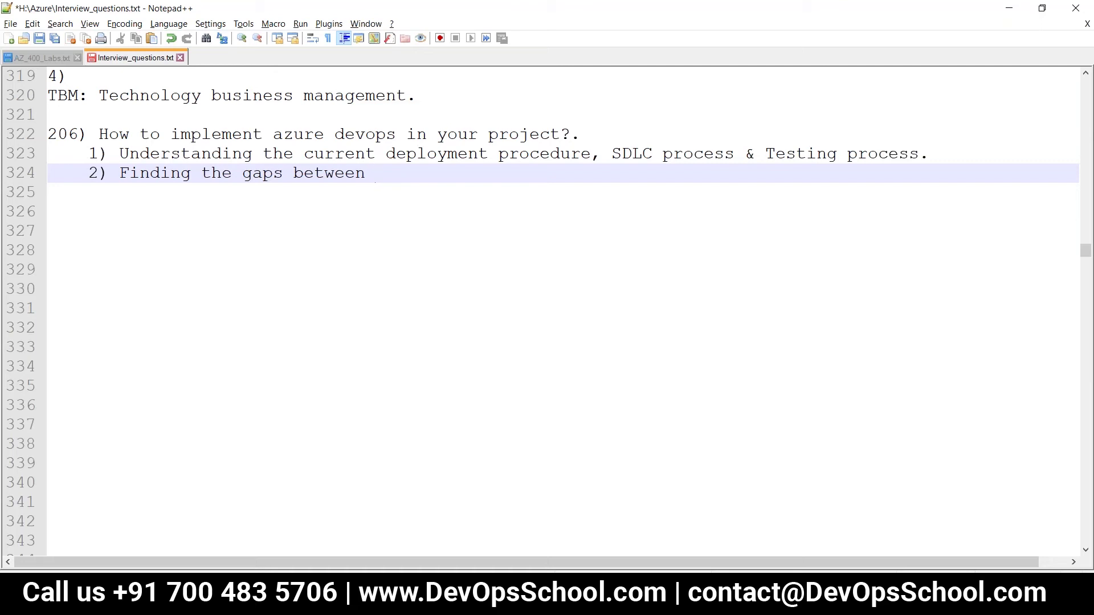
{"action": "type", "text": "de"}
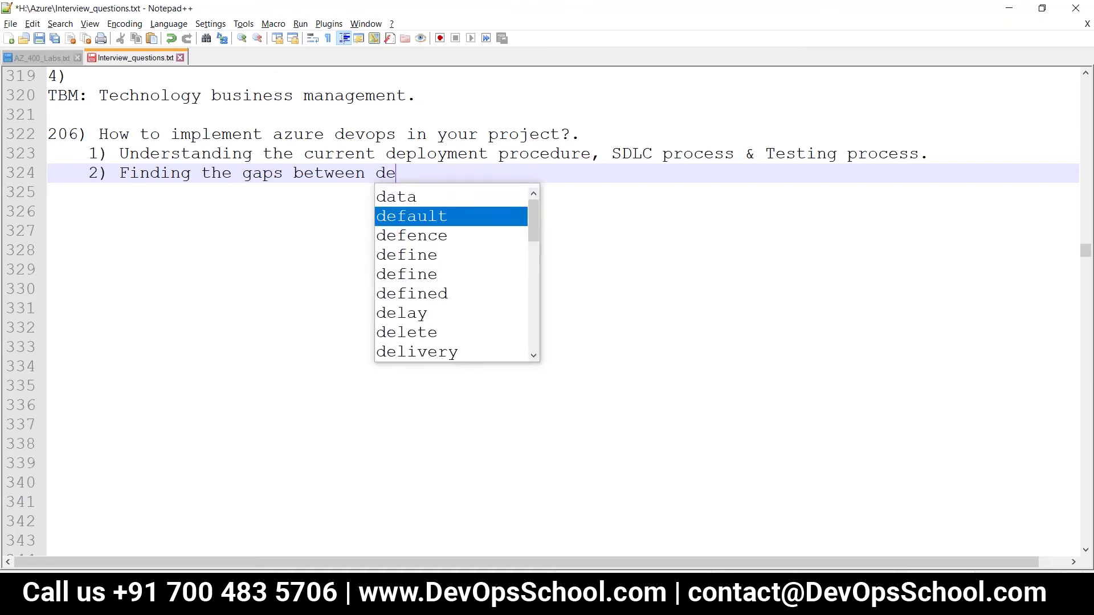
{"action": "type", "text": "ployment pr"}
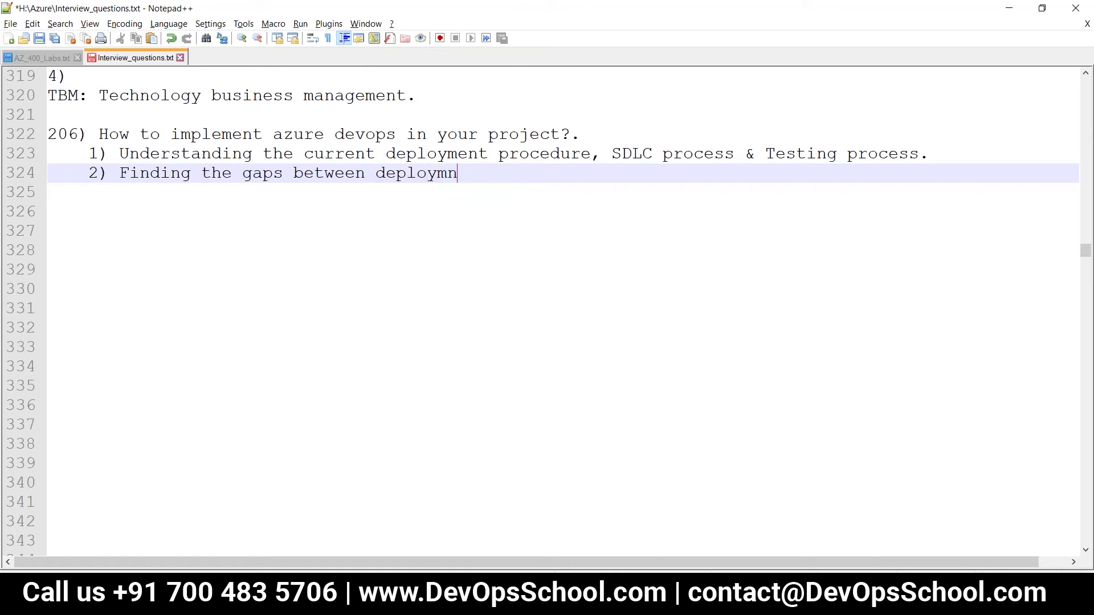
{"action": "type", "text": "oces"}
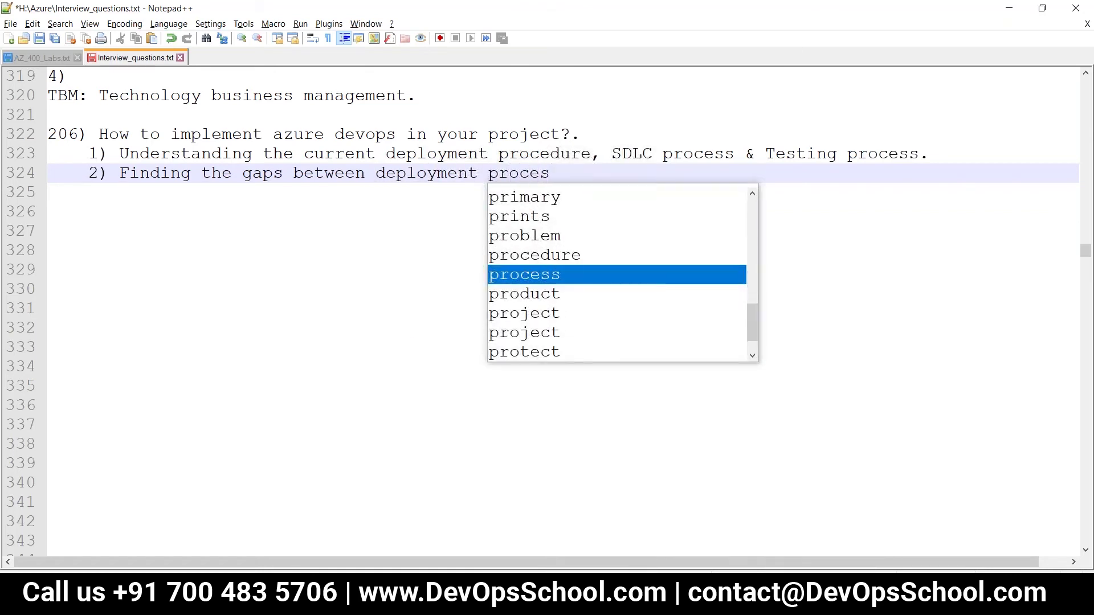
{"action": "key", "text": "BackSpace"}
{"action": "type", "text": "dure"}
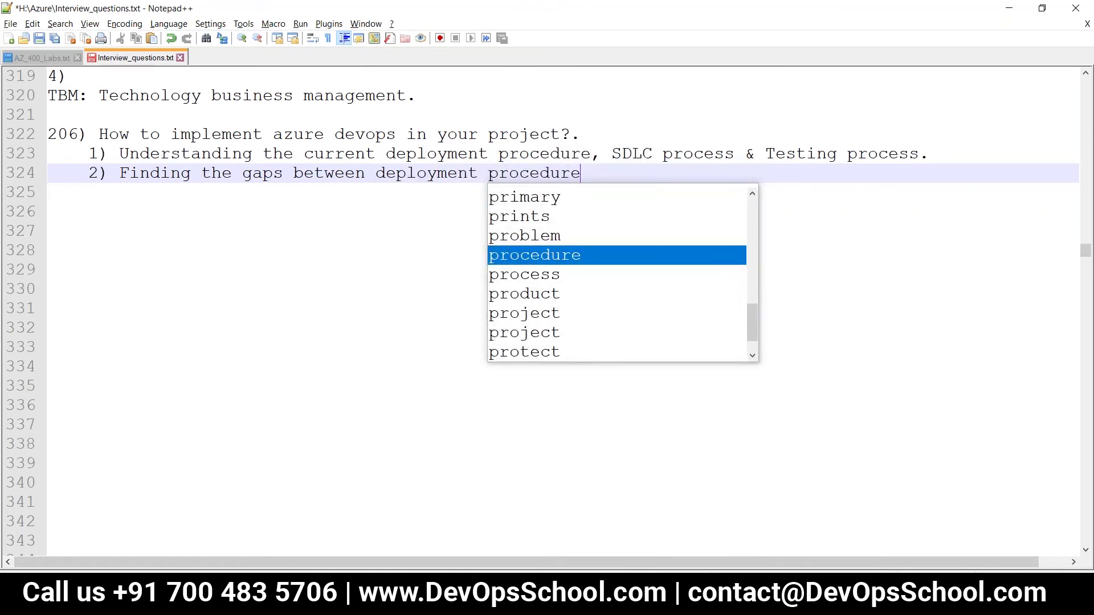
{"action": "type", "text": "s and SD"}
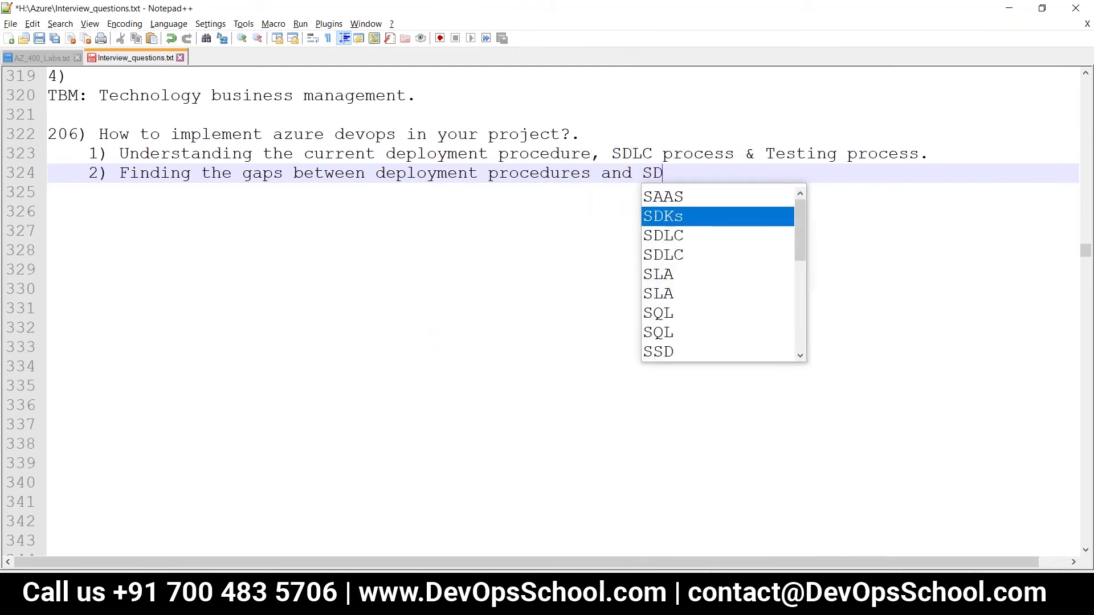
{"action": "type", "text": "LC pro"}
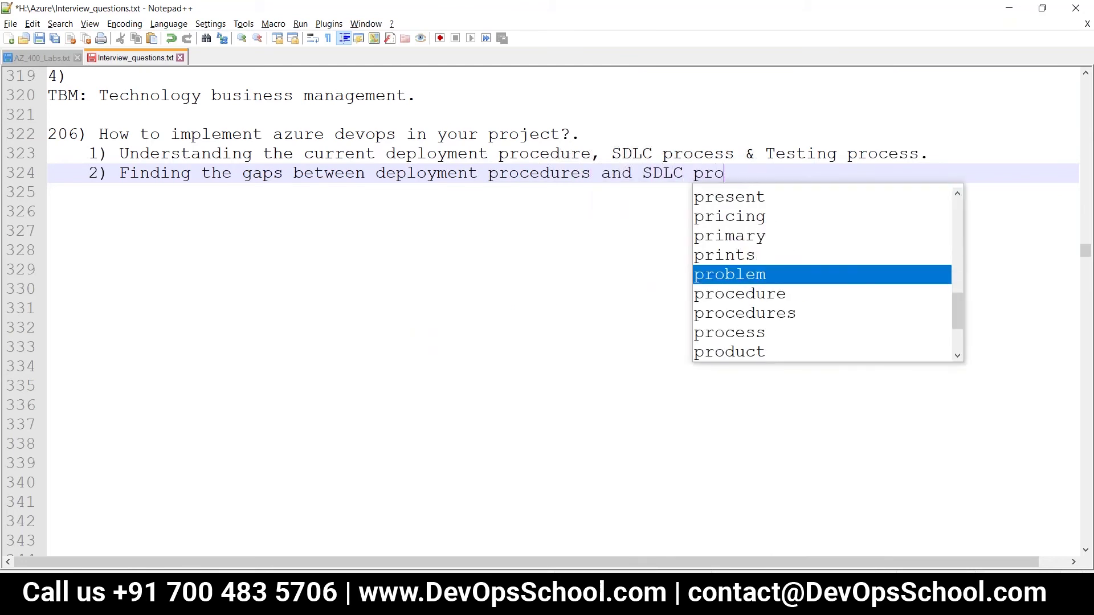
{"action": "type", "text": "cedures e"}
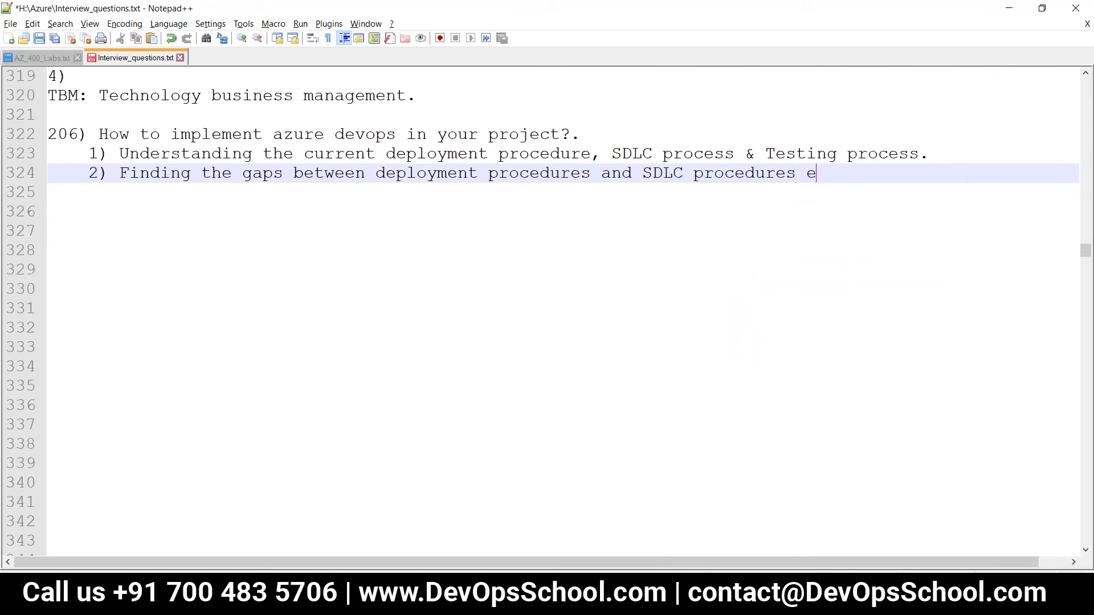
{"action": "type", "text": "tc."}
{"action": "key", "text": "Return"}
{"action": "type", "text": "3)"}
{"action": "key", "text": "ctrl+s"}
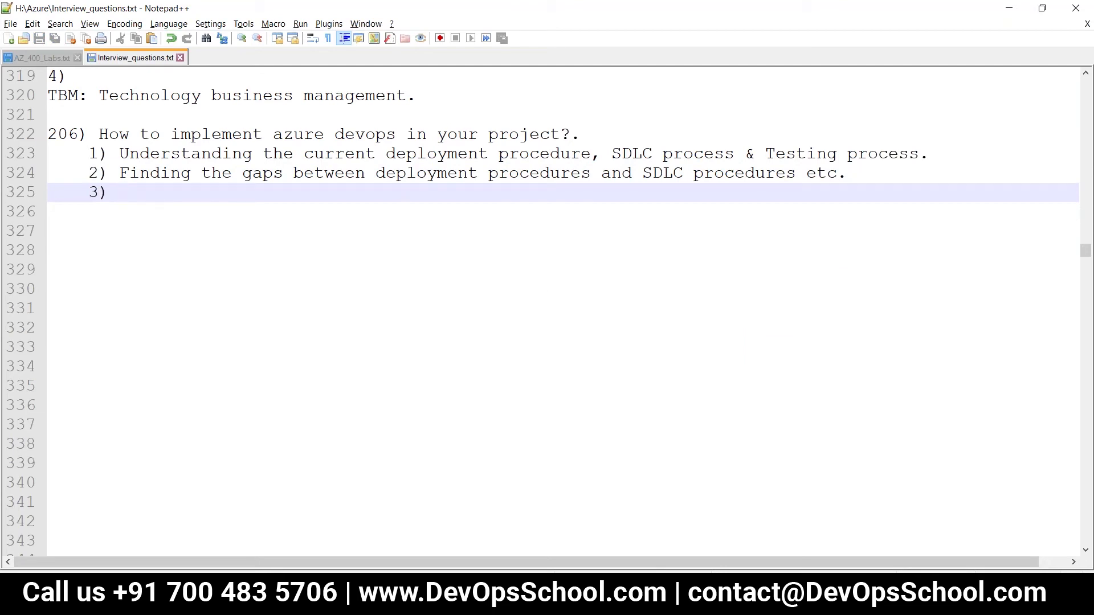
Add an indented example line 'ex: Duration of the deployment' under point 2.
{"action": "left_click", "coordinate": [902, 176]}
{"action": "key", "text": "Return"}
{"action": "key", "text": "Tab"}
{"action": "type", "text": "ex"}
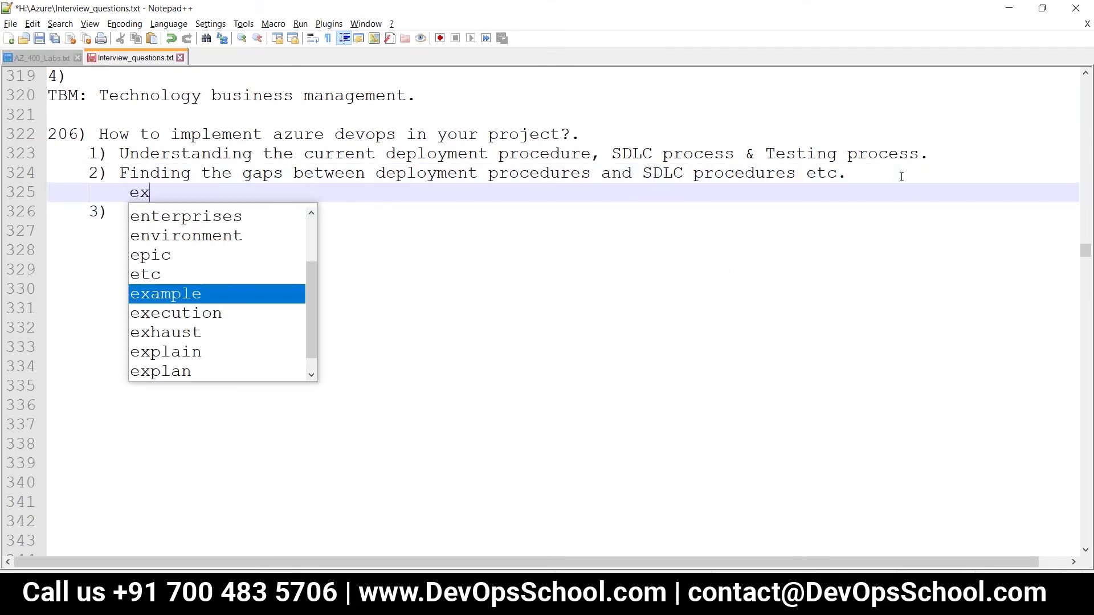
{"action": "type", "text": ":"}
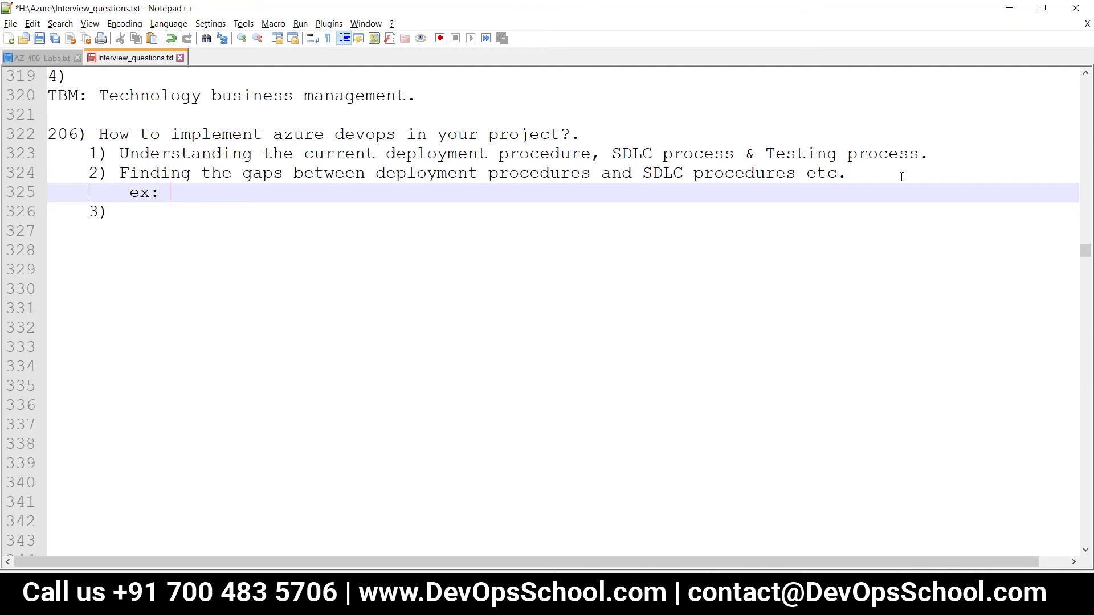
{"action": "type", "text": "u"}
{"action": "key", "text": "BackSpace"}
{"action": "type", "text": "How many days"}
{"action": "key", "text": "BackSpace"}
{"action": "key", "text": "BackSpace"}
{"action": "key", "text": "BackSpace"}
{"action": "key", "text": "BackSpace"}
{"action": "key", "text": "BackSpace"}
{"action": "type", "text": "time is t"}
{"action": "key", "text": "BackSpace"}
{"action": "key", "text": "BackSpace"}
{"action": "key", "text": "BackSpace"}
{"action": "key", "text": "BackSpace"}
{"action": "key", "text": "BackSpace"}
{"action": "key", "text": "BackSpace"}
{"action": "key", "text": "BackSpace"}
{"action": "key", "text": "BackSpace"}
{"action": "key", "text": "BackSpace"}
{"action": "key", "text": "BackSpace"}
{"action": "key", "text": "BackSpace"}
{"action": "key", "text": "BackSpace"}
{"action": "key", "text": "BackSpace"}
{"action": "key", "text": "BackSpace"}
{"action": "key", "text": "BackSpace"}
{"action": "key", "text": "BackSpace"}
{"action": "key", "text": "BackSpace"}
{"action": "key", "text": "BackSpace"}
{"action": "type", "text": "Duration of the depl"}
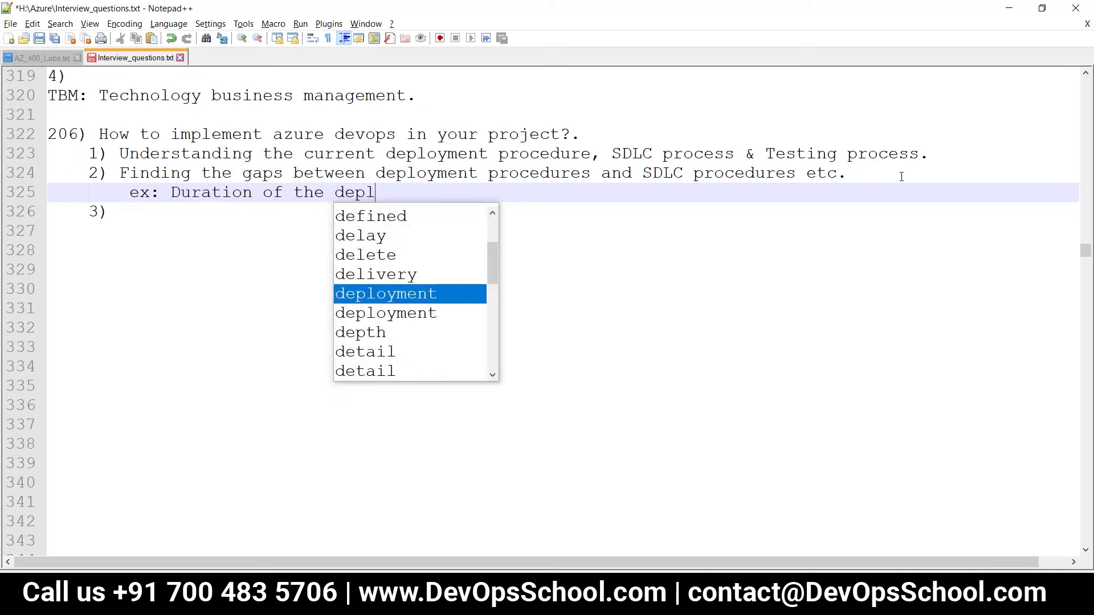
{"action": "key", "text": "Return"}
{"action": "key", "text": "Return"}
Remove the stray ', Du' from the example line and open a new indented line below.
{"action": "key", "text": "Tab"}
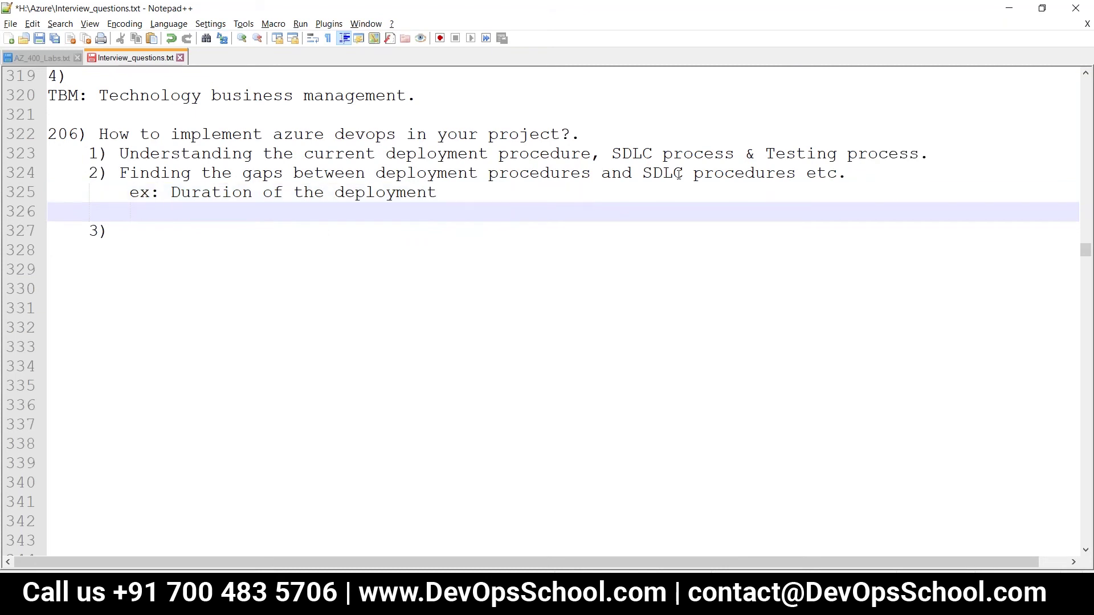
{"action": "left_click", "coordinate": [457, 186]}
{"action": "type", "text": ", "}
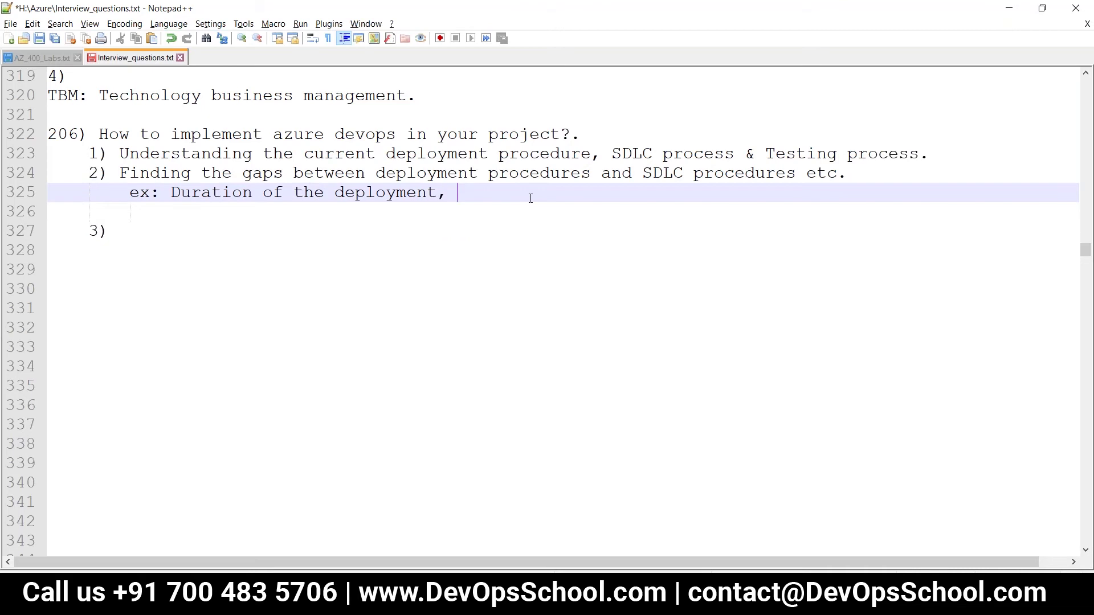
{"action": "type", "text": "Du"}
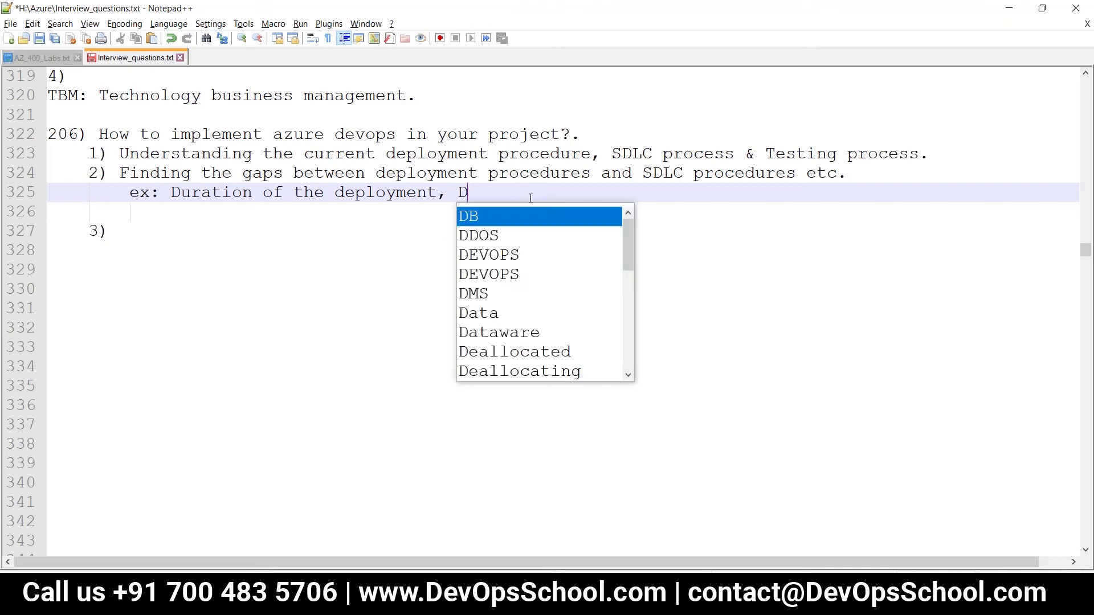
{"action": "key", "text": "BackSpace"}
{"action": "key", "text": "BackSpace"}
{"action": "key", "text": "BackSpace"}
{"action": "key", "text": "BackSpace"}
{"action": "key", "text": "Return"}
Add the example line 'Duration of the testing'.
{"action": "key", "text": "Tab"}
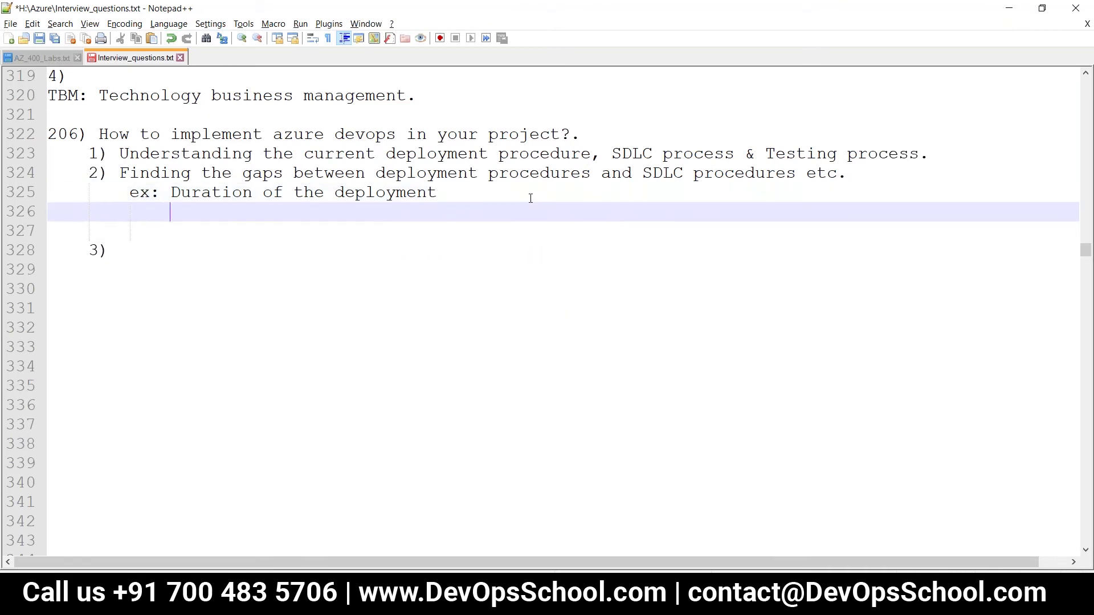
{"action": "type", "text": "Dura"}
{"action": "key", "text": "Return"}
{"action": "type", "text": "of teh"}
{"action": "key", "text": "BackSpace"}
{"action": "key", "text": "BackSpace"}
{"action": "type", "text": "he testing"}
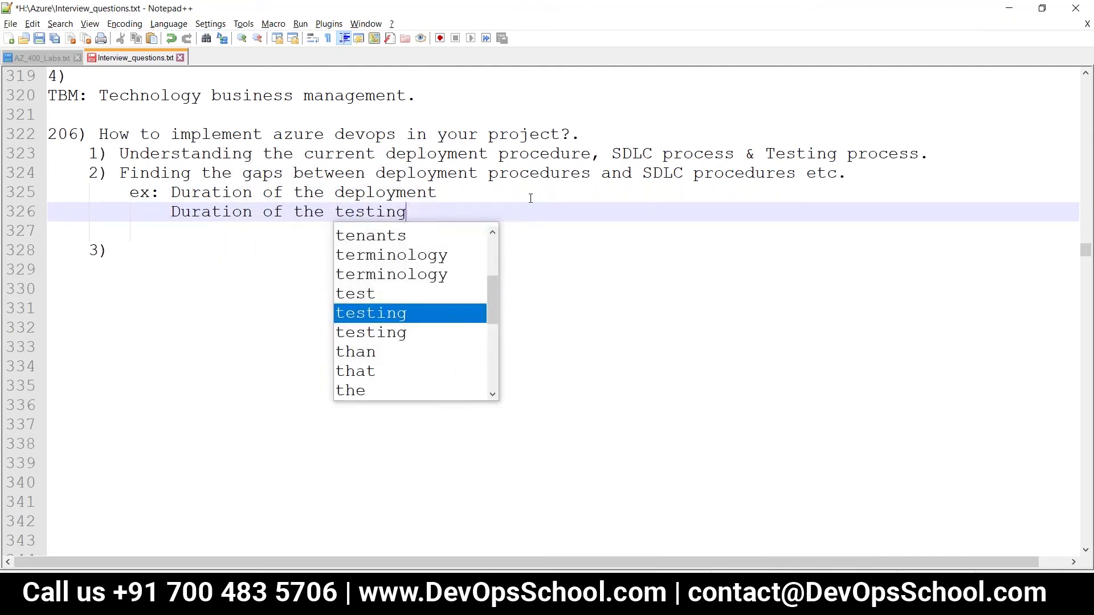
{"action": "key", "text": "Escape"}
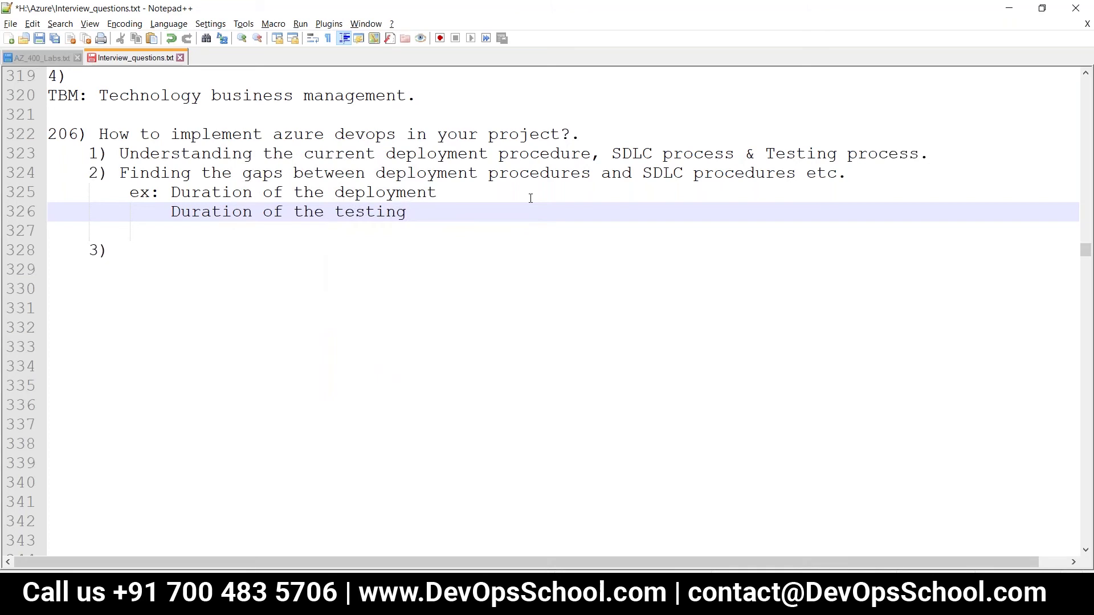
{"action": "key", "text": "Return"}
Add the example line 'Duration of availability of the production environment'.
{"action": "key", "text": "BackSpace"}
{"action": "type", "text": "Dura"}
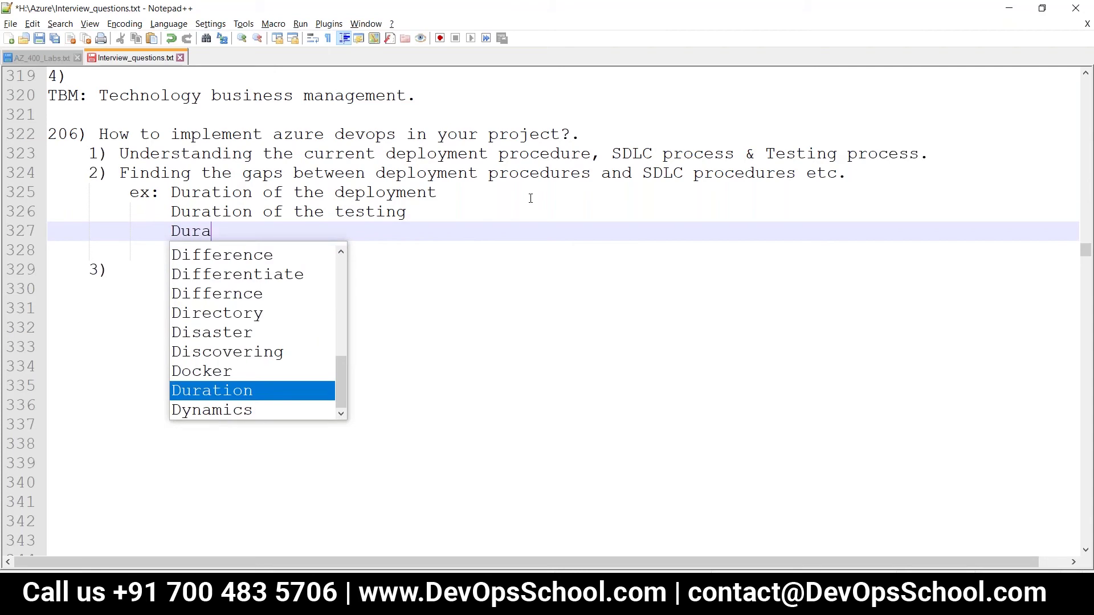
{"action": "type", "text": "tion of "}
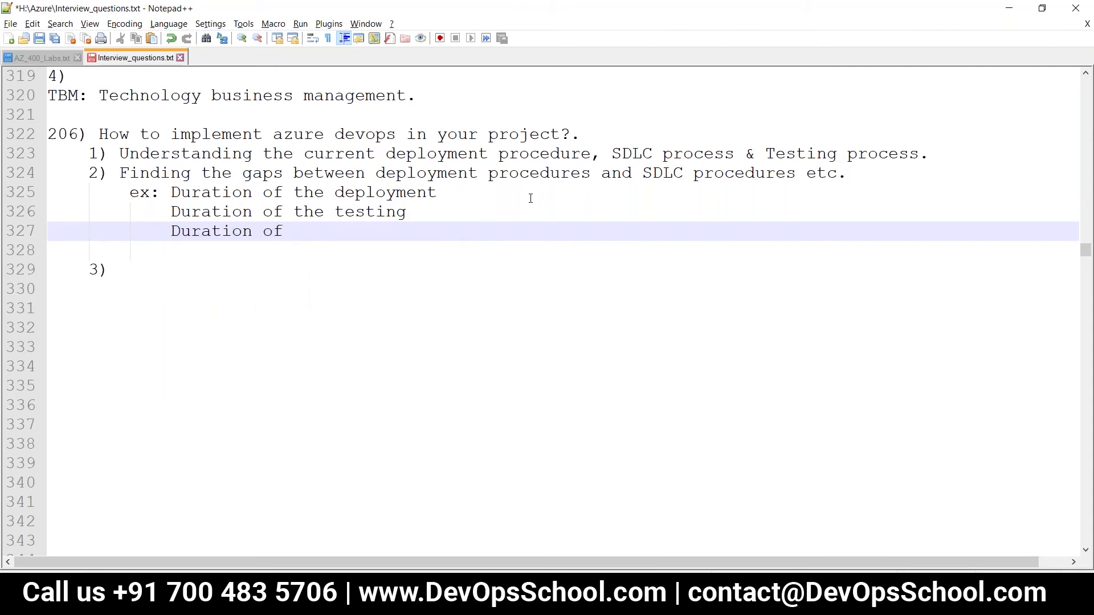
{"action": "type", "text": "ava"}
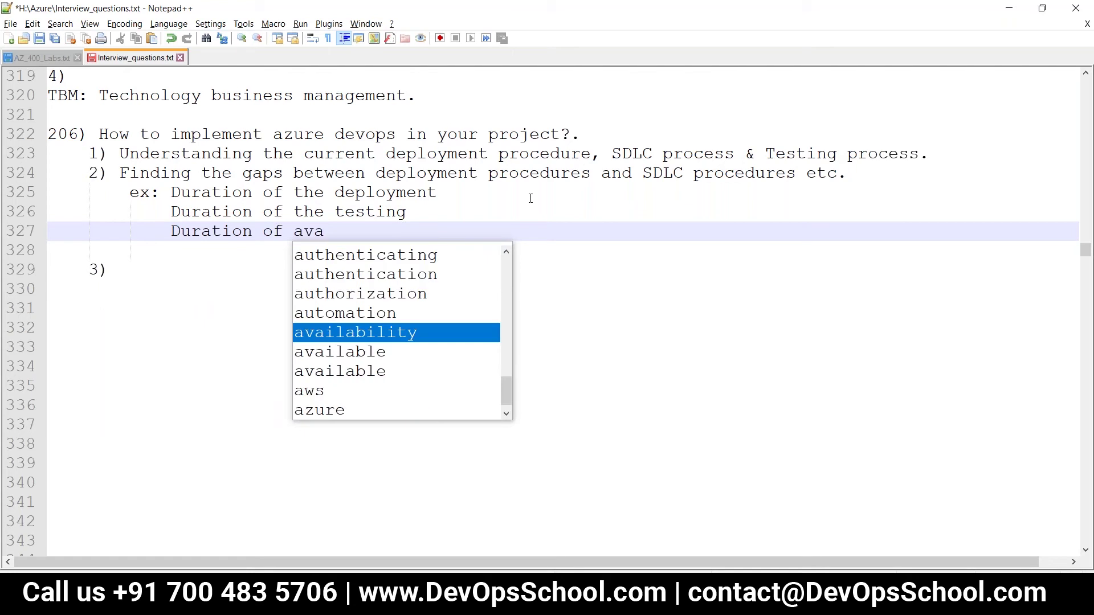
{"action": "key", "text": "Return"}
{"action": "type", "text": "of the pro"}
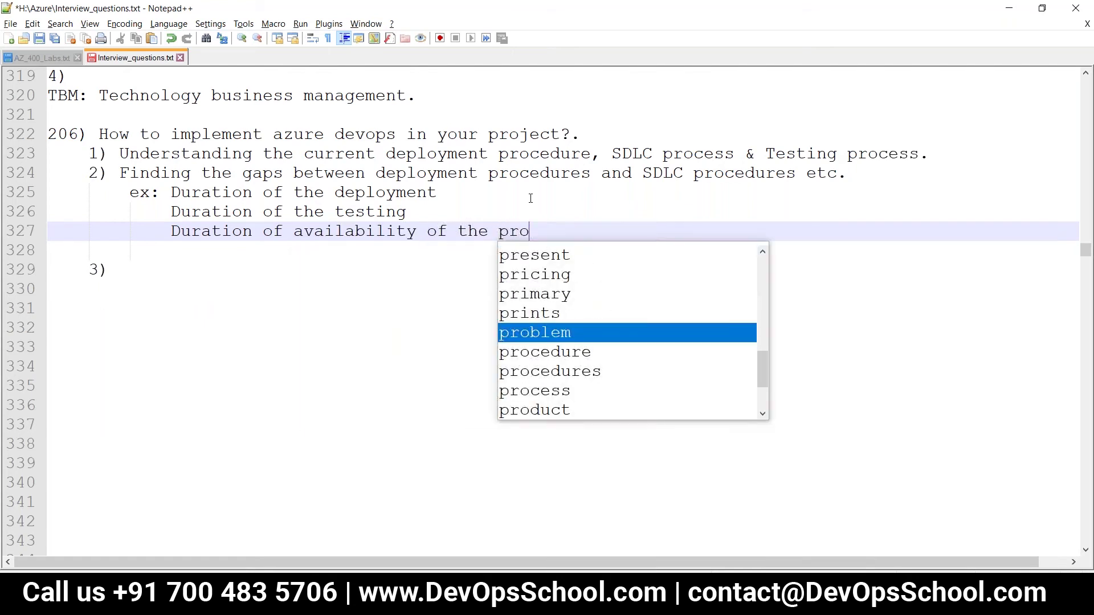
{"action": "type", "text": "duc"}
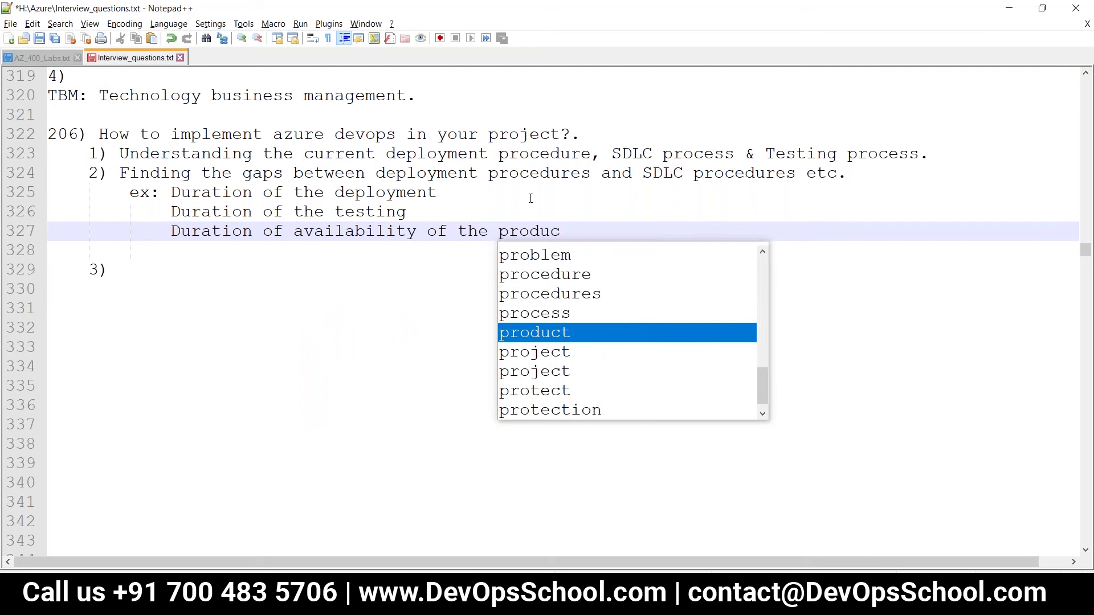
{"action": "type", "text": "tion "}
{"action": "type", "text": "eni"}
{"action": "key", "text": "BackSpace"}
{"action": "type", "text": "v"}
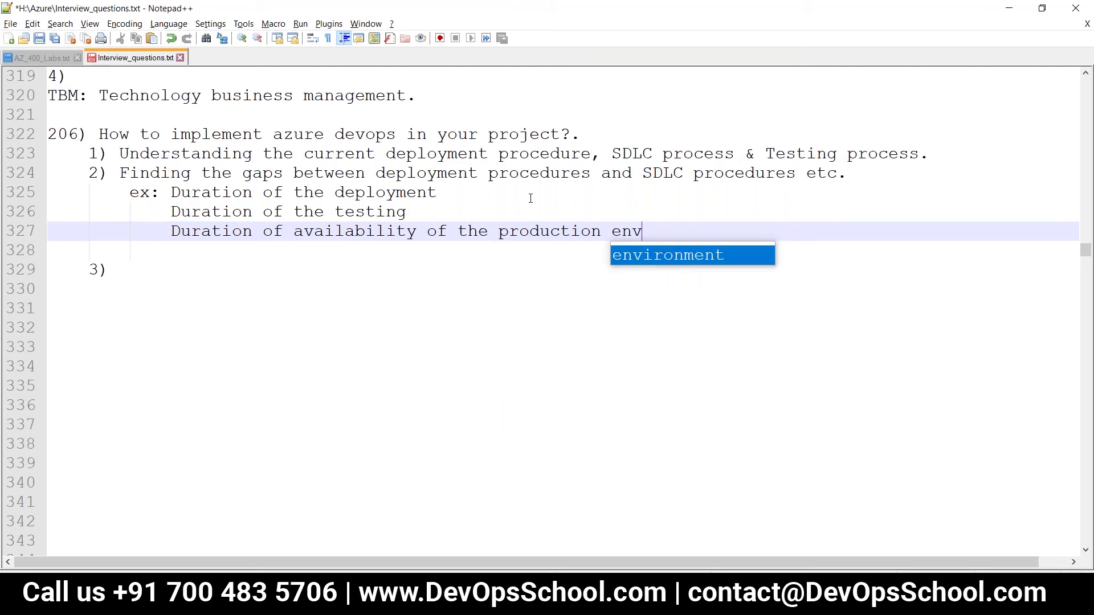
{"action": "key", "text": "Return"}
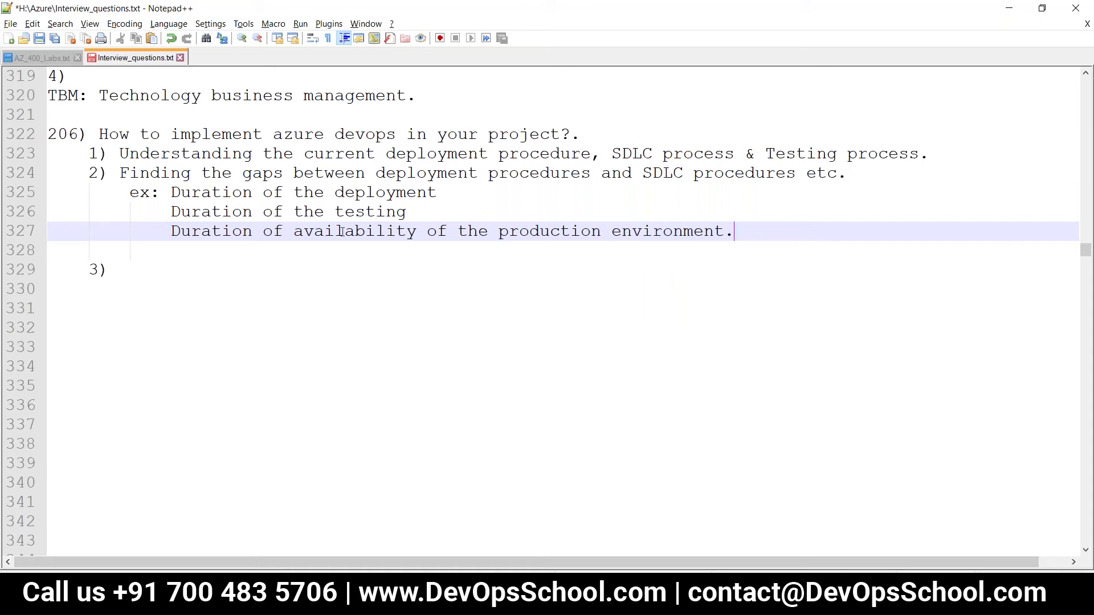
{"action": "left_click", "coordinate": [298, 236]}
Insert 'the application/Product' before 'availability' in the third example and save.
{"action": "type", "text": "the application"}
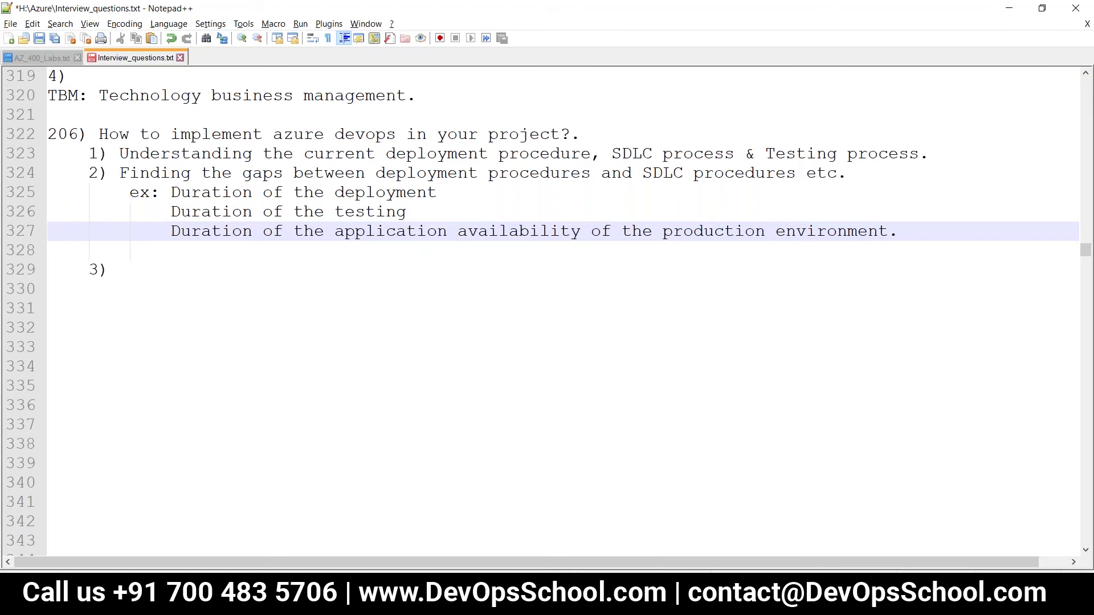
{"action": "left_click", "coordinate": [244, 264]}
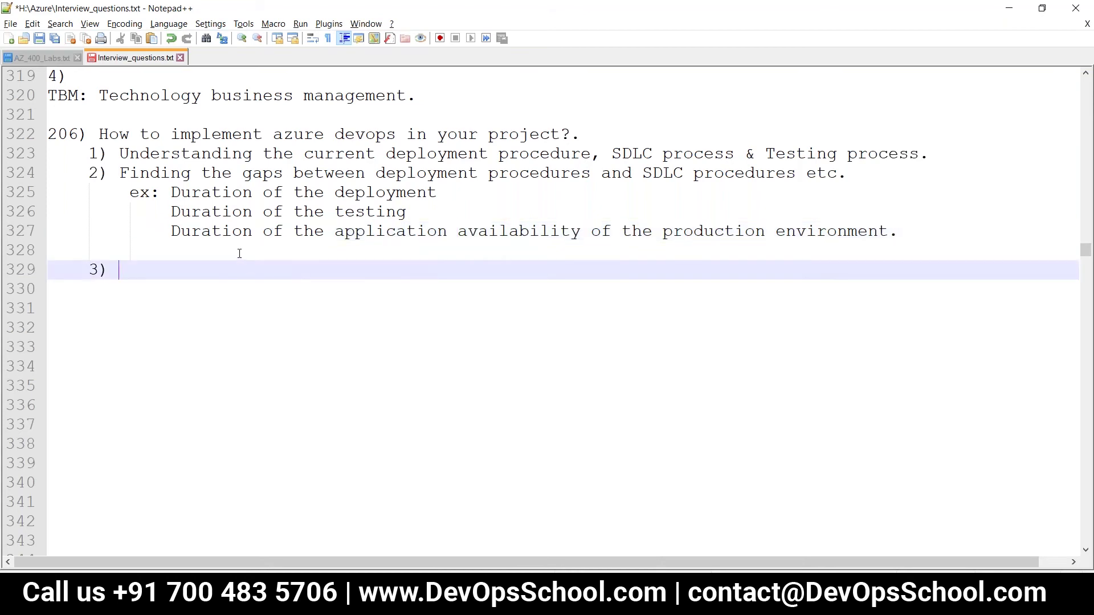
{"action": "left_click", "coordinate": [240, 247]}
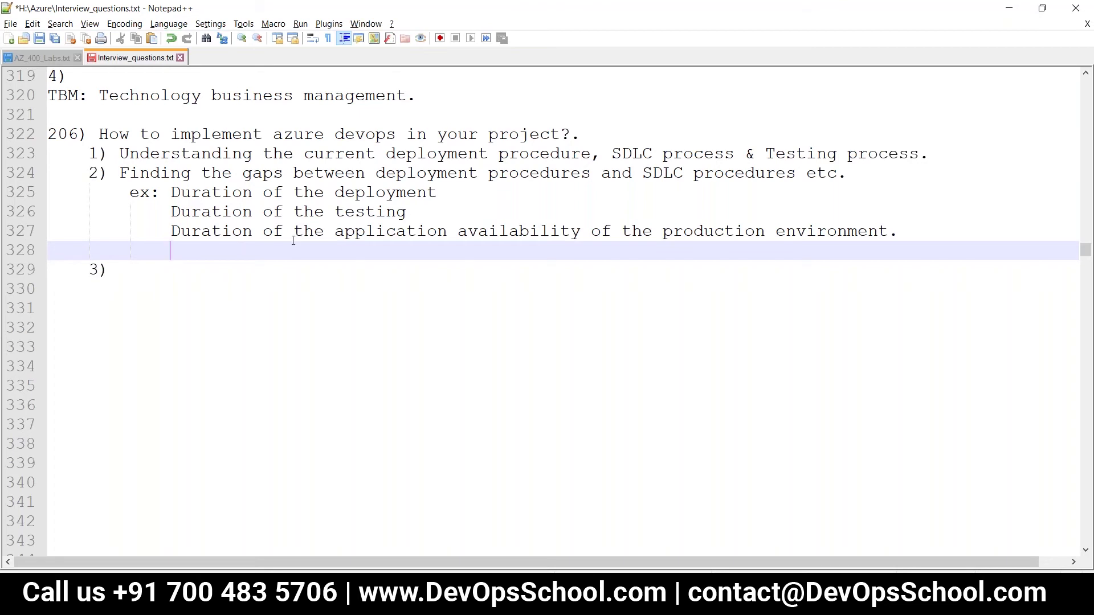
{"action": "left_click", "coordinate": [448, 230]}
{"action": "type", "text": "/Product"}
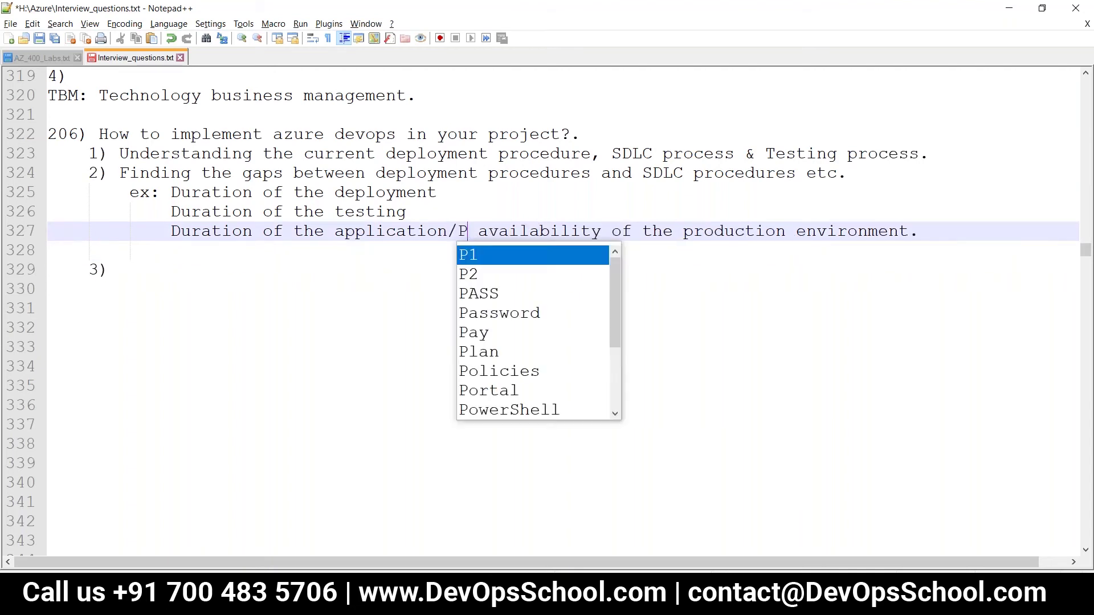
{"action": "key", "text": "ctrl+s"}
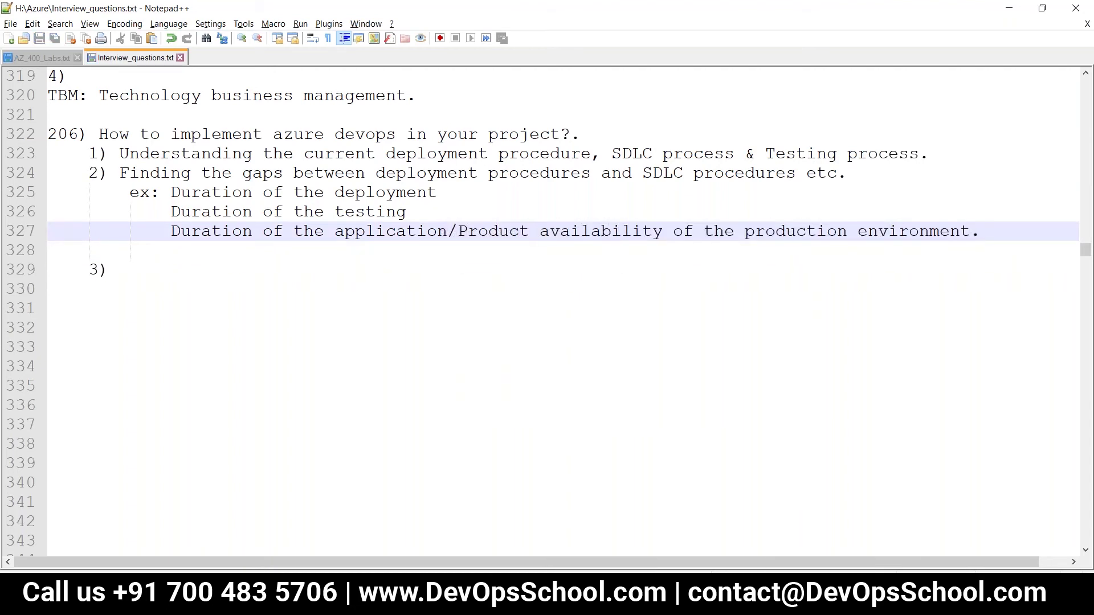
{"action": "left_click", "coordinate": [181, 264]}
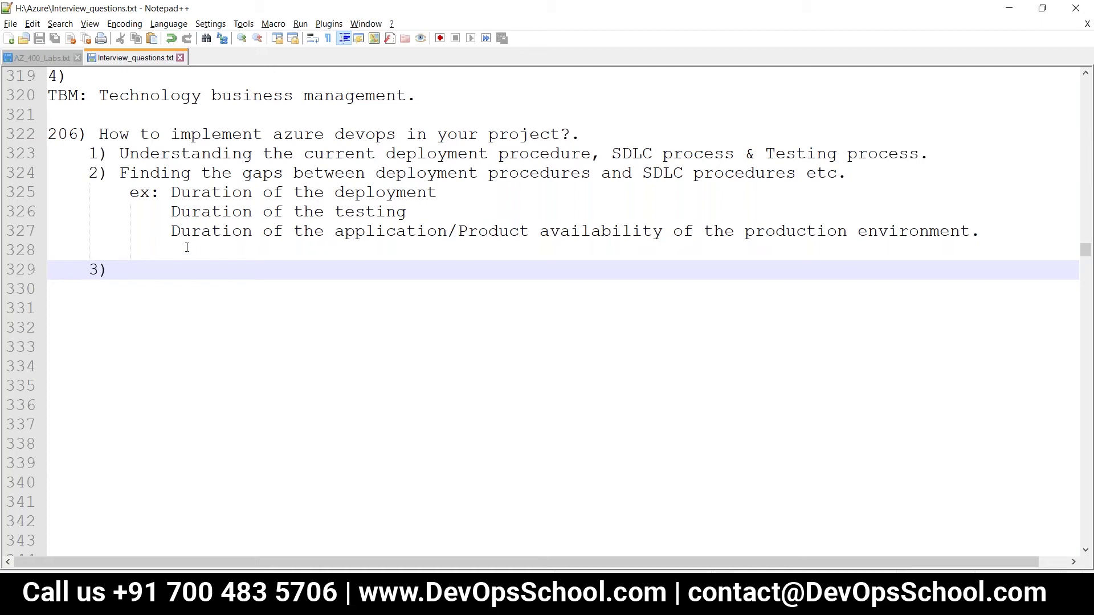
After '3)', type 'Designing the devops framework according to the business need of the project.'.
{"action": "type", "text": "Con"}
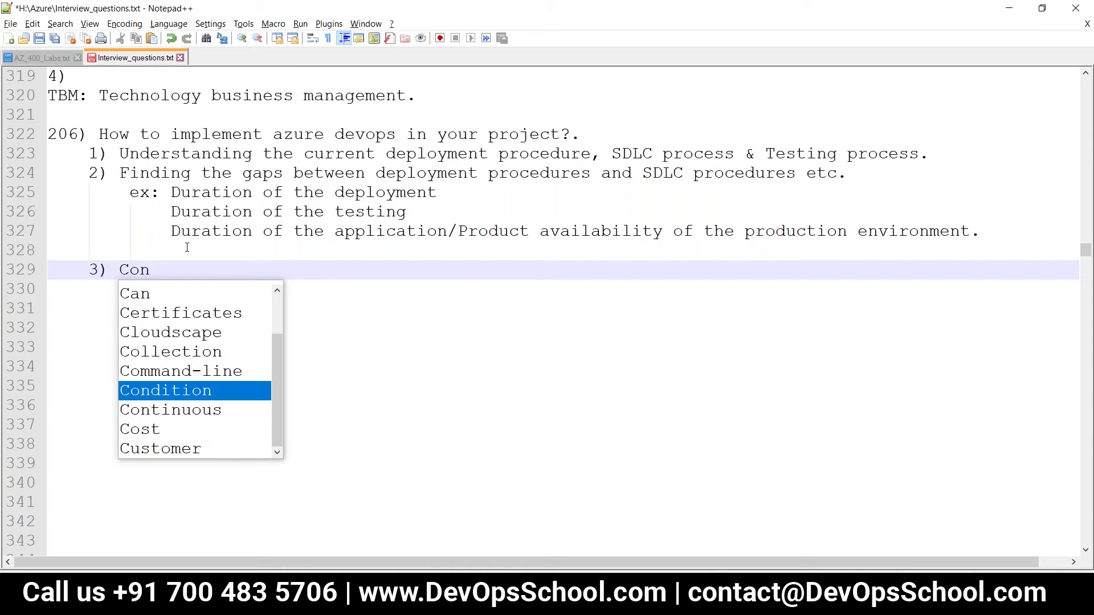
{"action": "key", "text": "BackSpace"}
{"action": "key", "text": "BackSpace"}
{"action": "key", "text": "BackSpace"}
{"action": "type", "text": "DE"}
{"action": "key", "text": "Escape"}
{"action": "key", "text": "BackSpace"}
{"action": "type", "text": "esignin"}
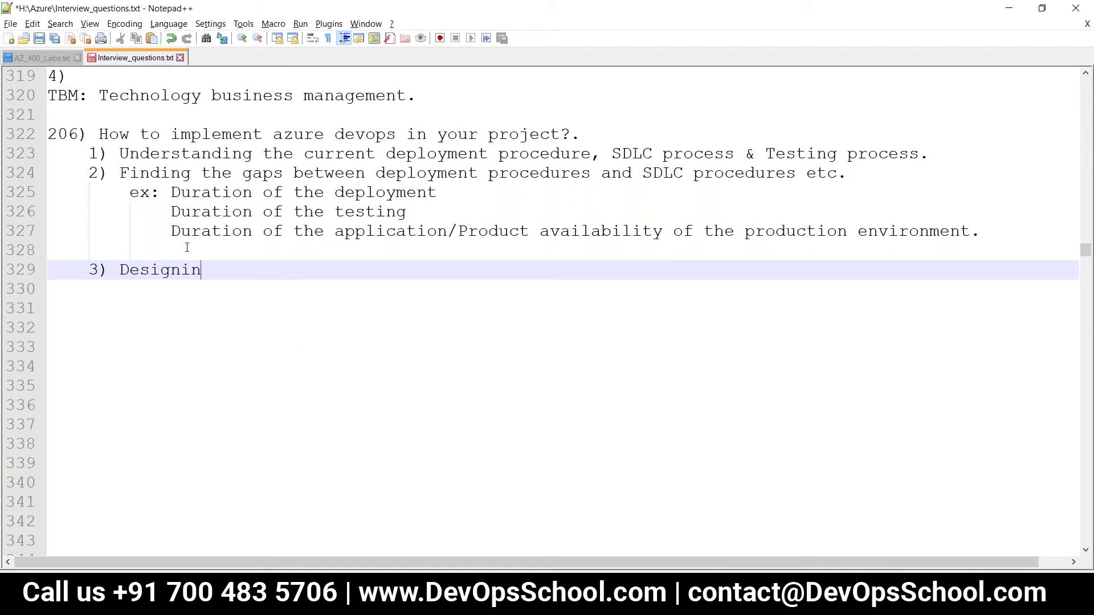
{"action": "type", "text": "g the devops framework "}
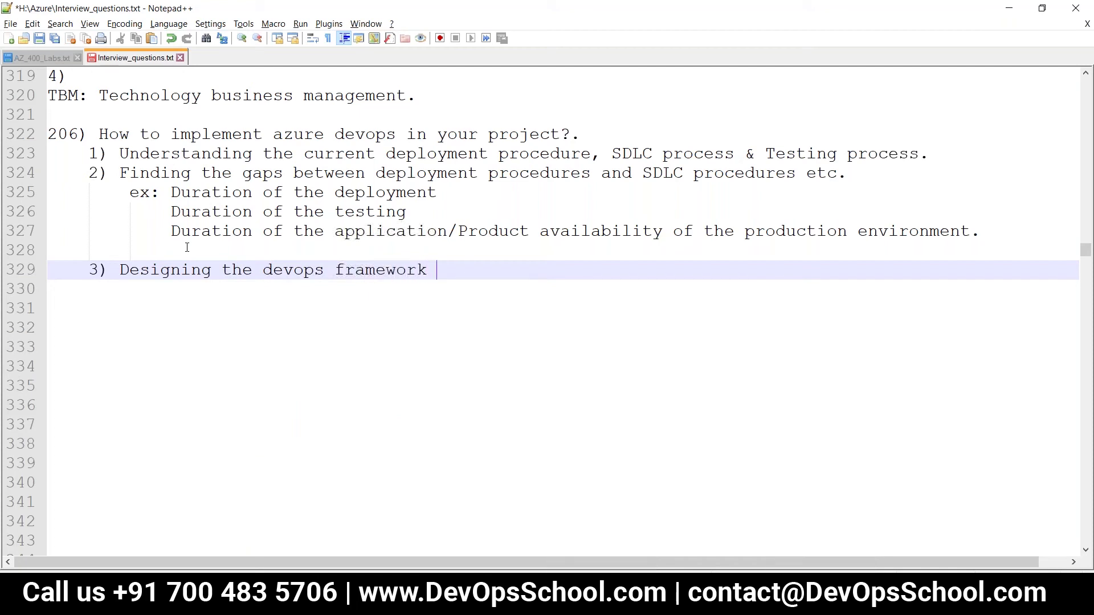
{"action": "type", "text": "accor"}
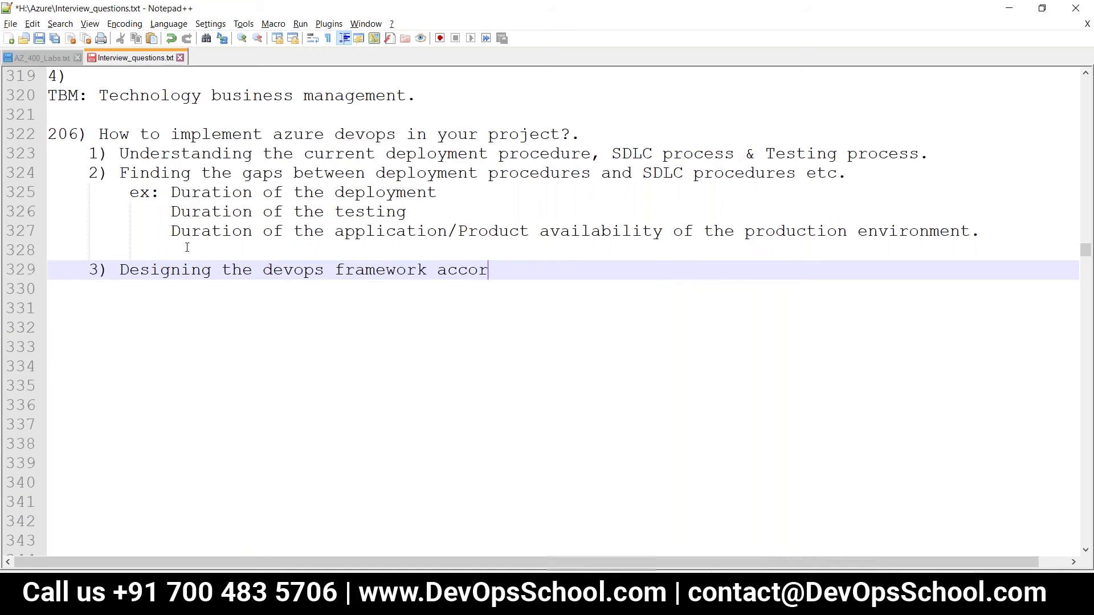
{"action": "type", "text": "ding of"}
{"action": "key", "text": "BackSpace"}
{"action": "key", "text": "BackSpace"}
{"action": "key", "text": "BackSpace"}
{"action": "type", "text": "to the busi"}
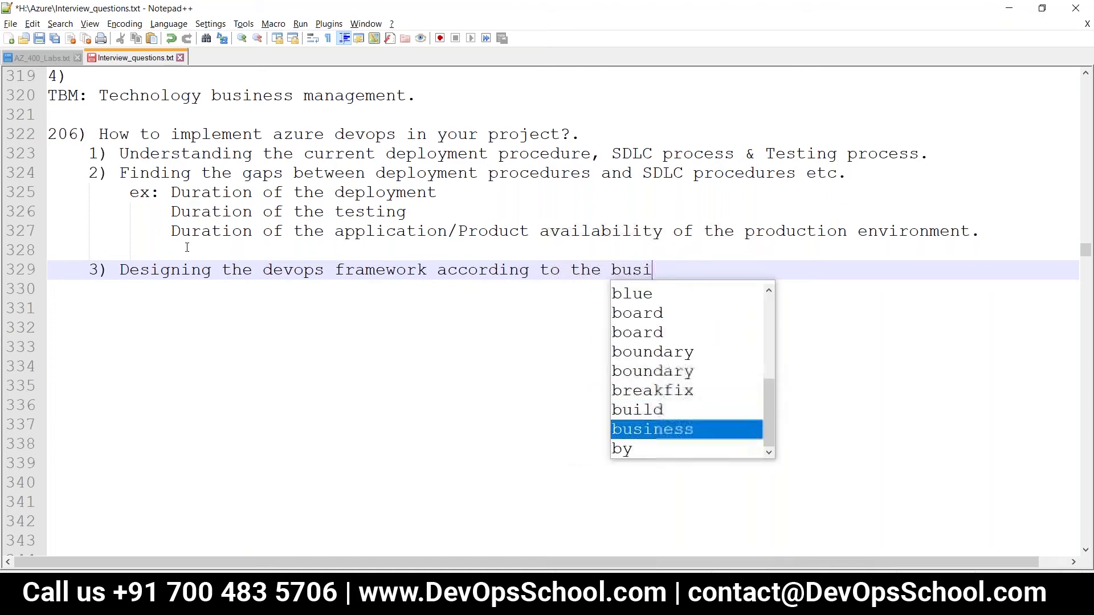
{"action": "type", "text": "ness need "}
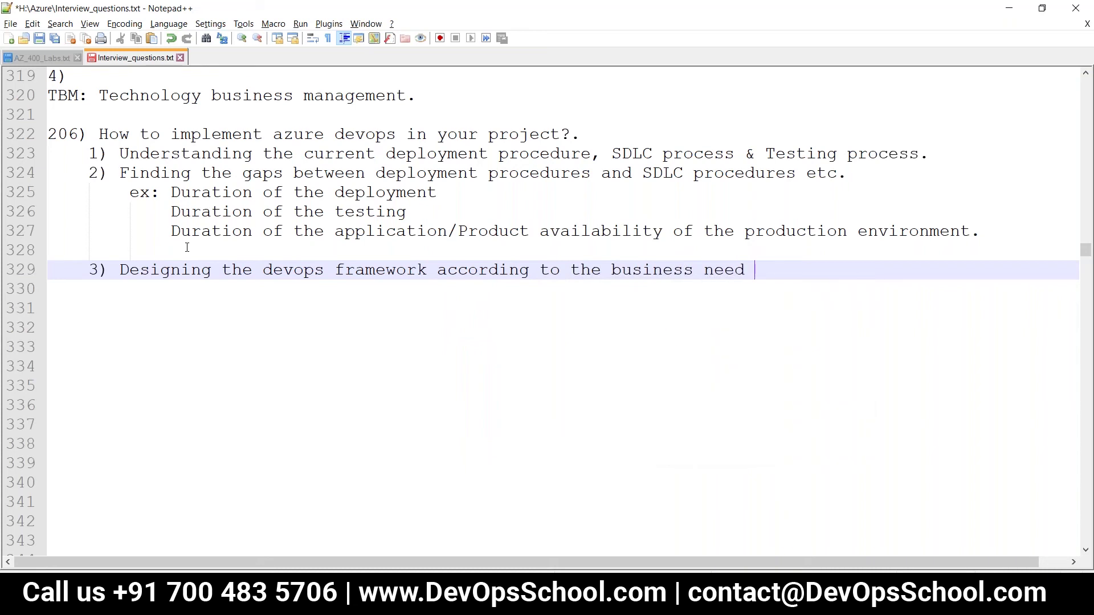
{"action": "type", "text": "of the prokec"}
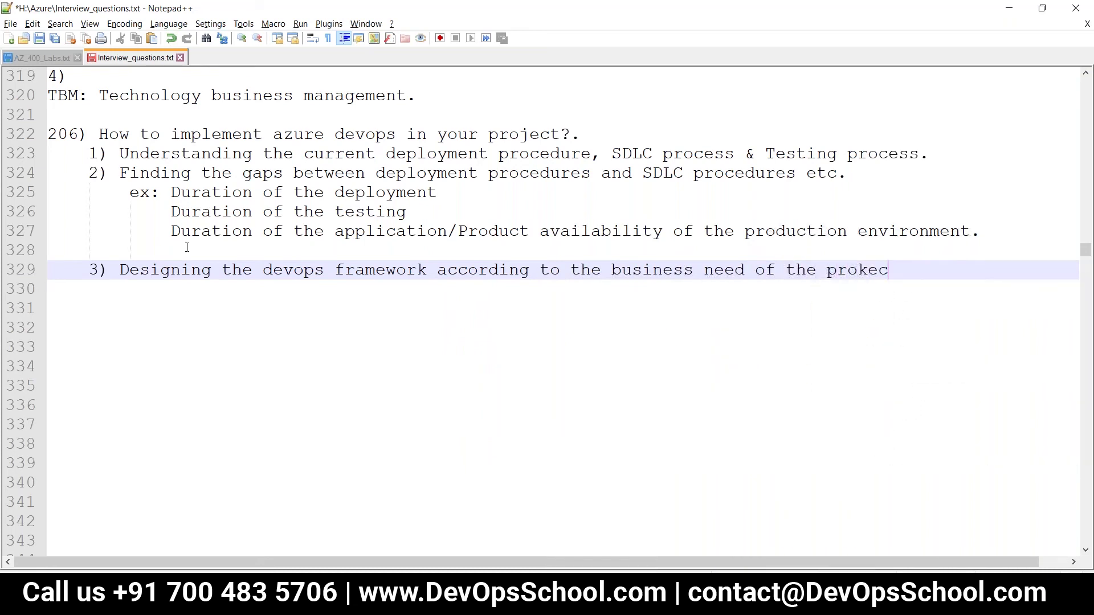
{"action": "key", "text": "BackSpace"}
{"action": "key", "text": "BackSpace"}
{"action": "type", "text": "ject."}
Join point 3 onto the blank line above it, align it with points 1 and 2, and save.
{"action": "left_click", "coordinate": [187, 247]}
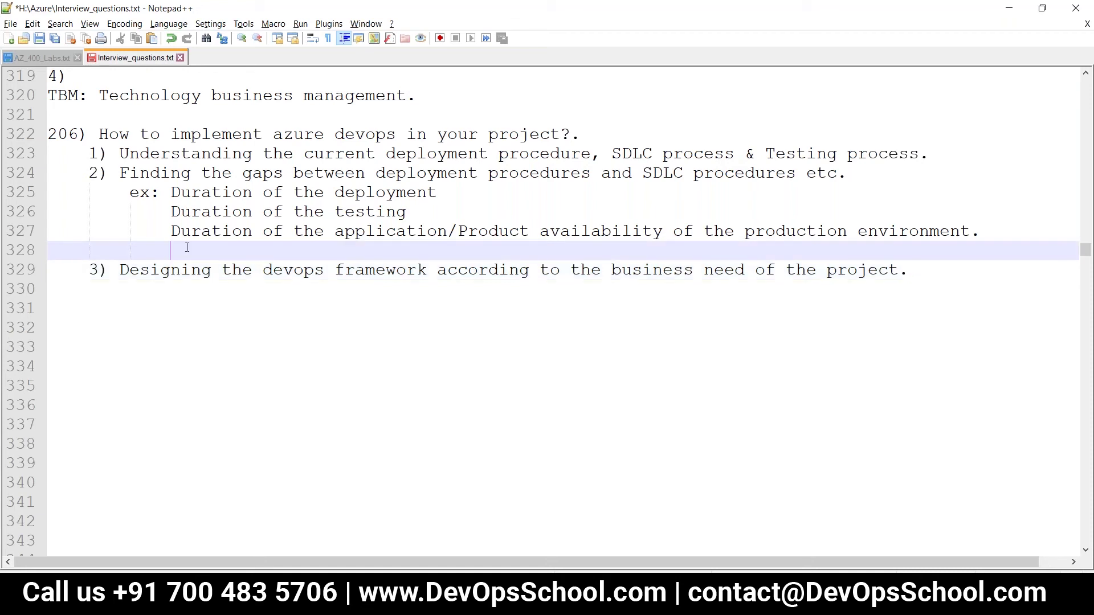
{"action": "key", "text": "Delete"}
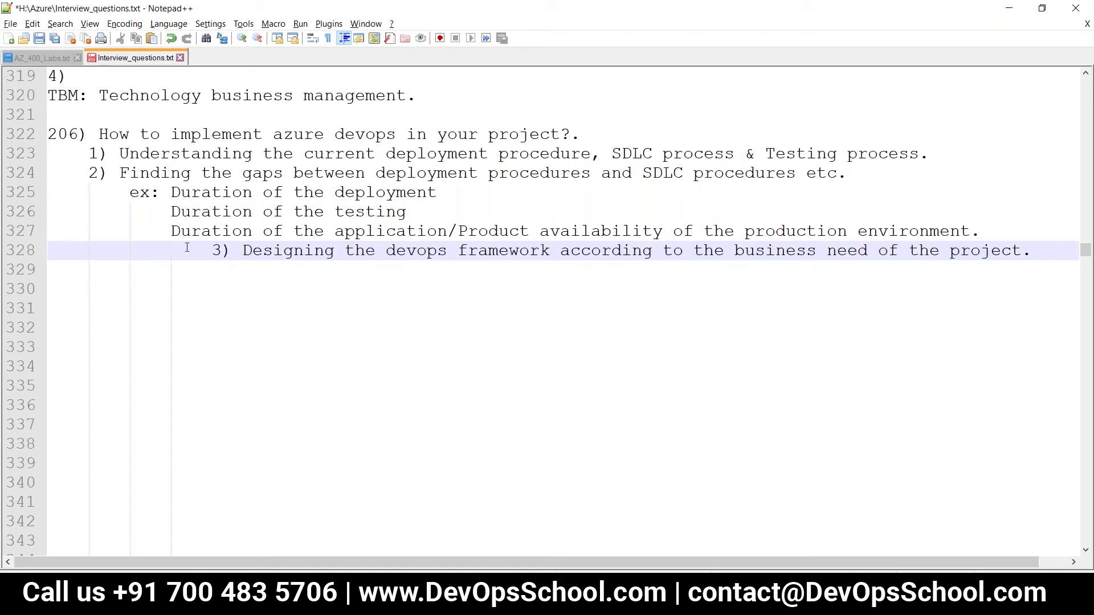
{"action": "key", "text": "BackSpace"}
{"action": "key", "text": "BackSpace"}
{"action": "key", "text": "BackSpace"}
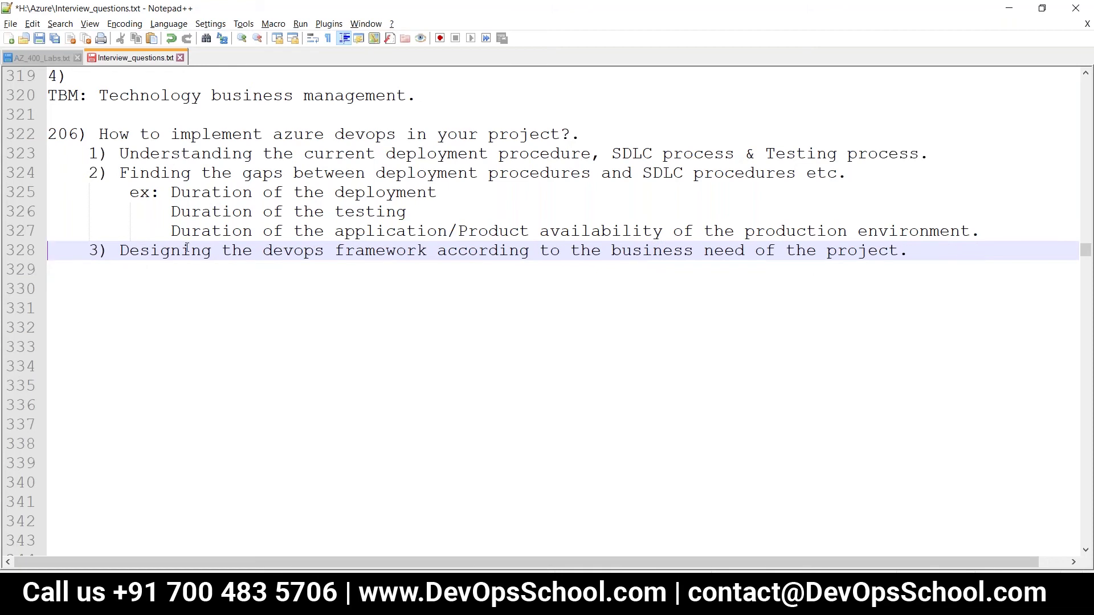
{"action": "key", "text": "ctrl+s"}
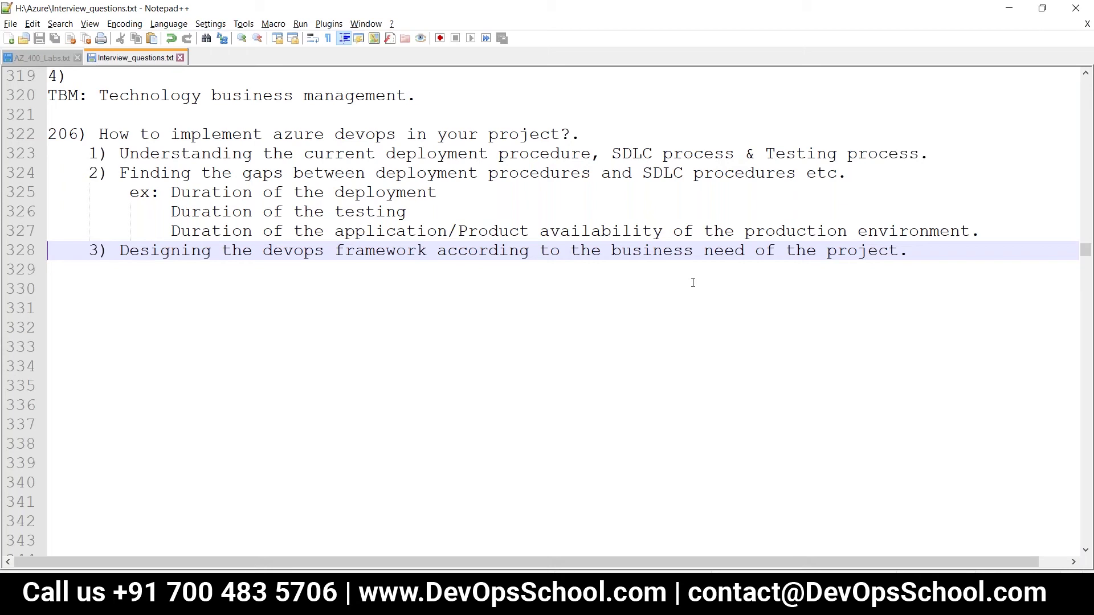
{"action": "left_click", "coordinate": [745, 249]}
{"action": "left_click", "coordinate": [710, 273]}
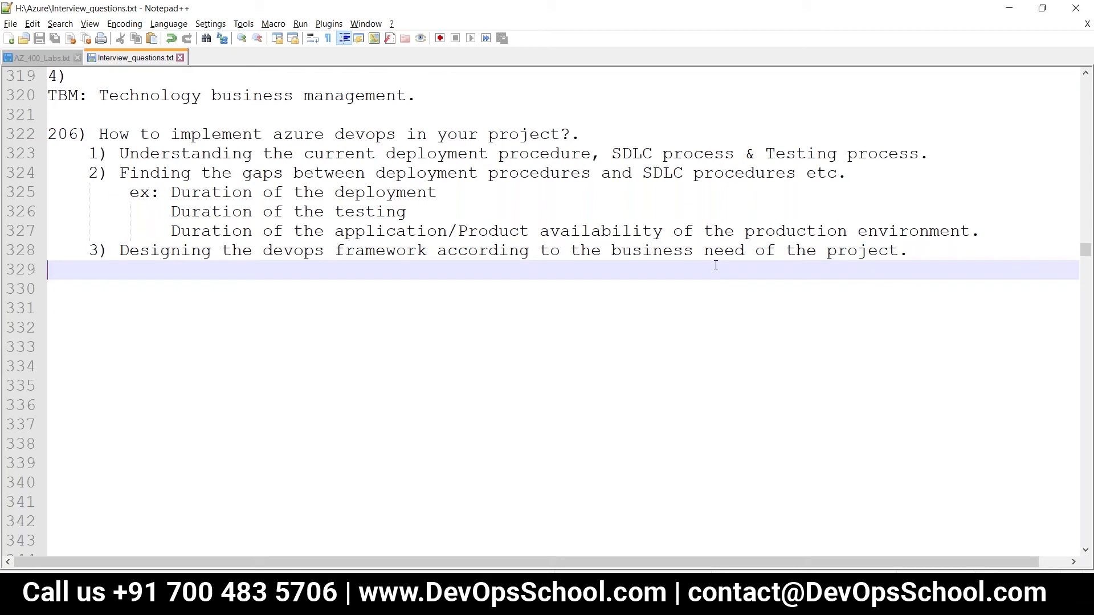
{"action": "left_click", "coordinate": [303, 284]}
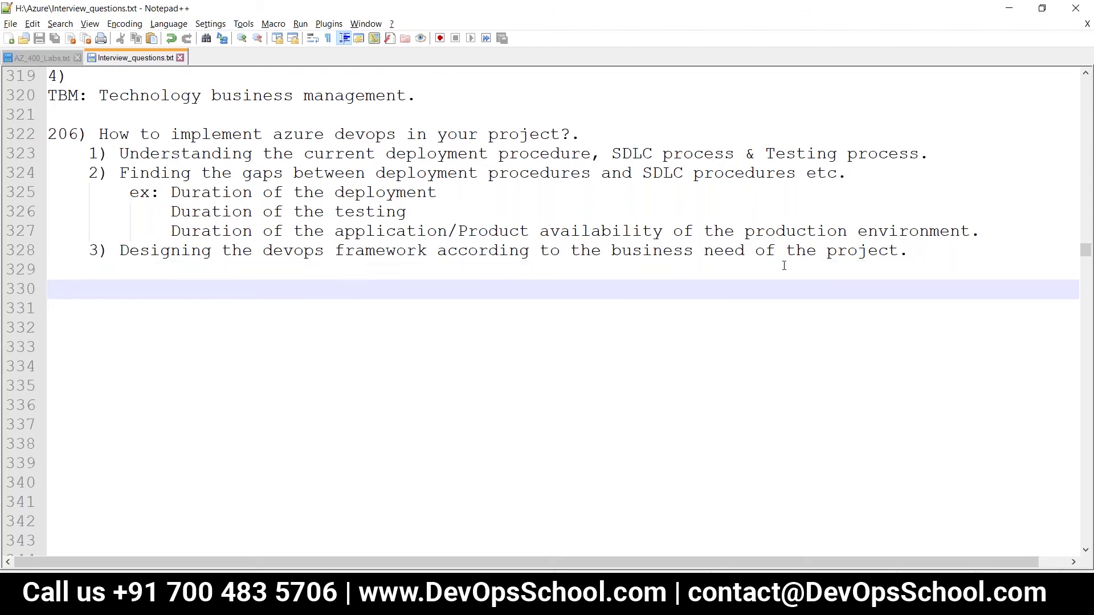
{"action": "left_click", "coordinate": [748, 251]}
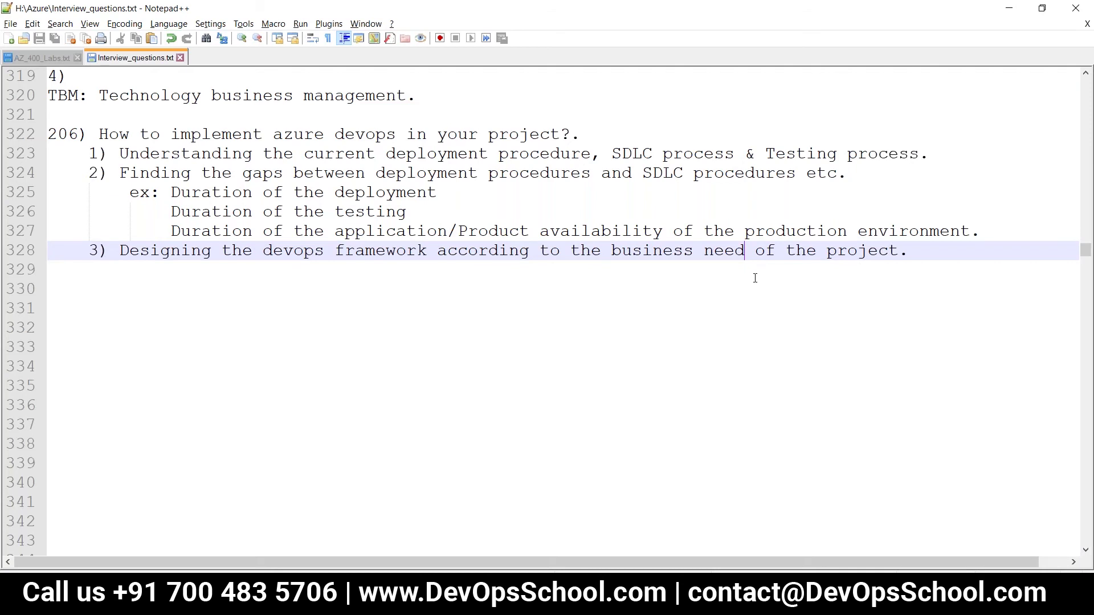
Insert '(by adopting agile methodology)' after 'need' in point 3.
{"action": "type", "text": "("}
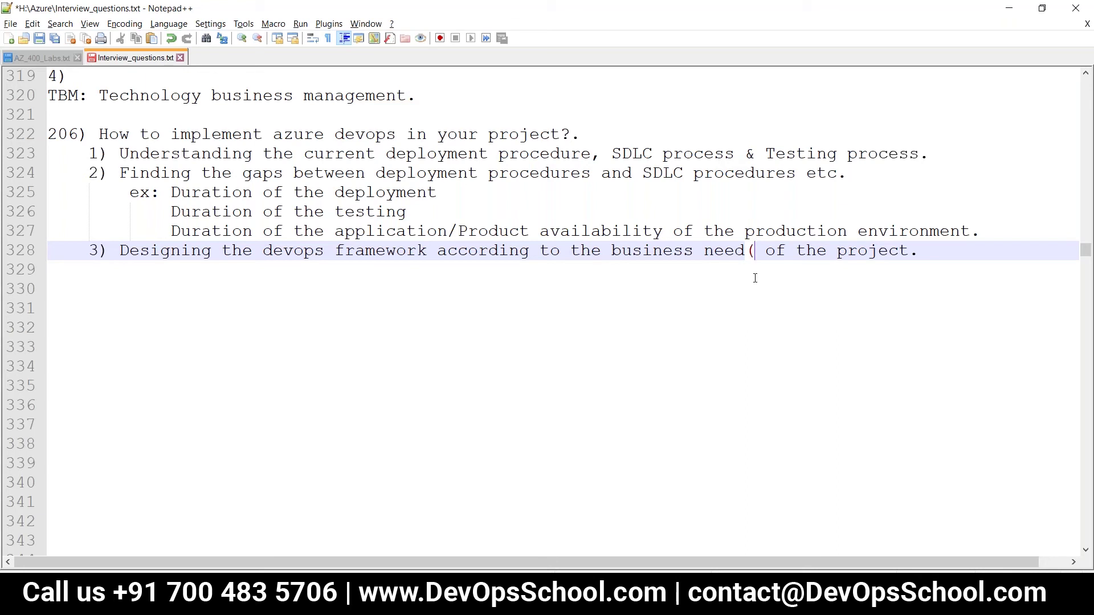
{"action": "type", "text": ")"}
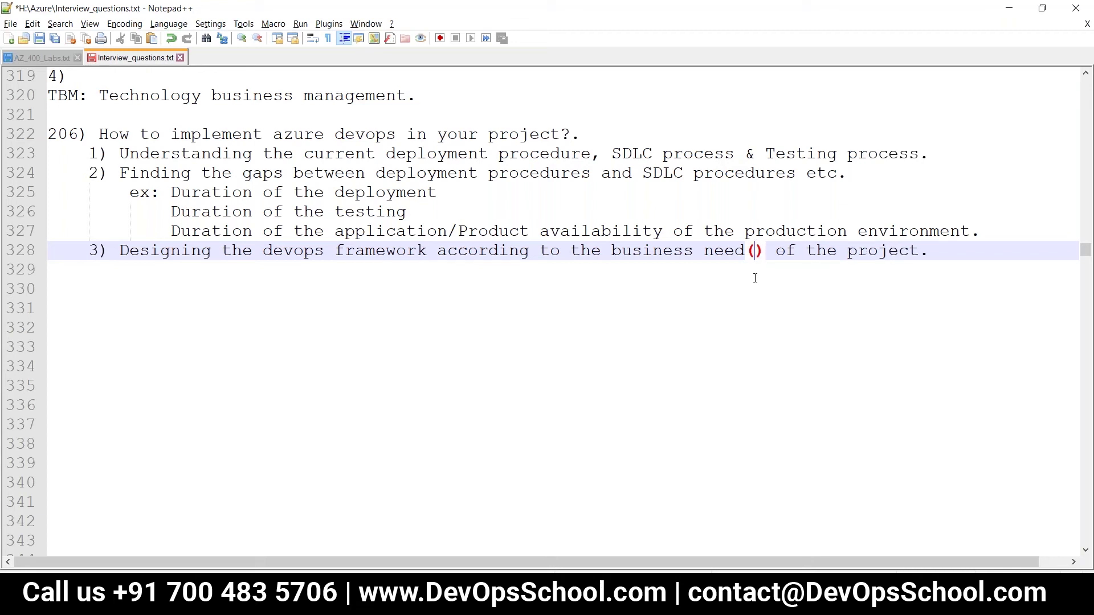
{"action": "key", "text": "Left"}
{"action": "type", "text": "de"}
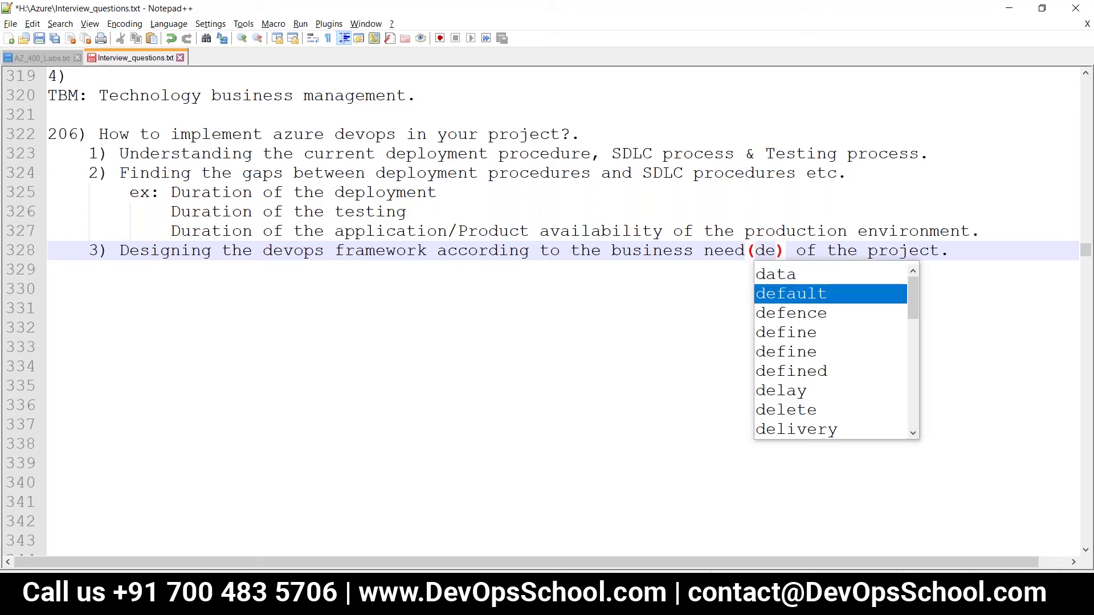
{"action": "key", "text": "BackSpace"}
{"action": "key", "text": "BackSpace"}
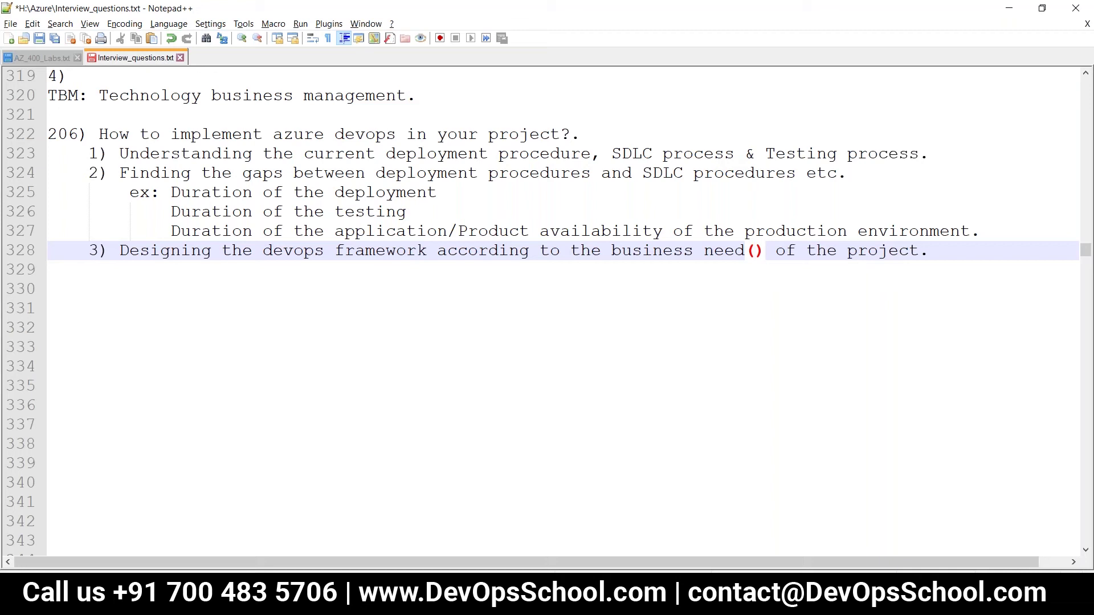
{"action": "type", "text": "by ado"}
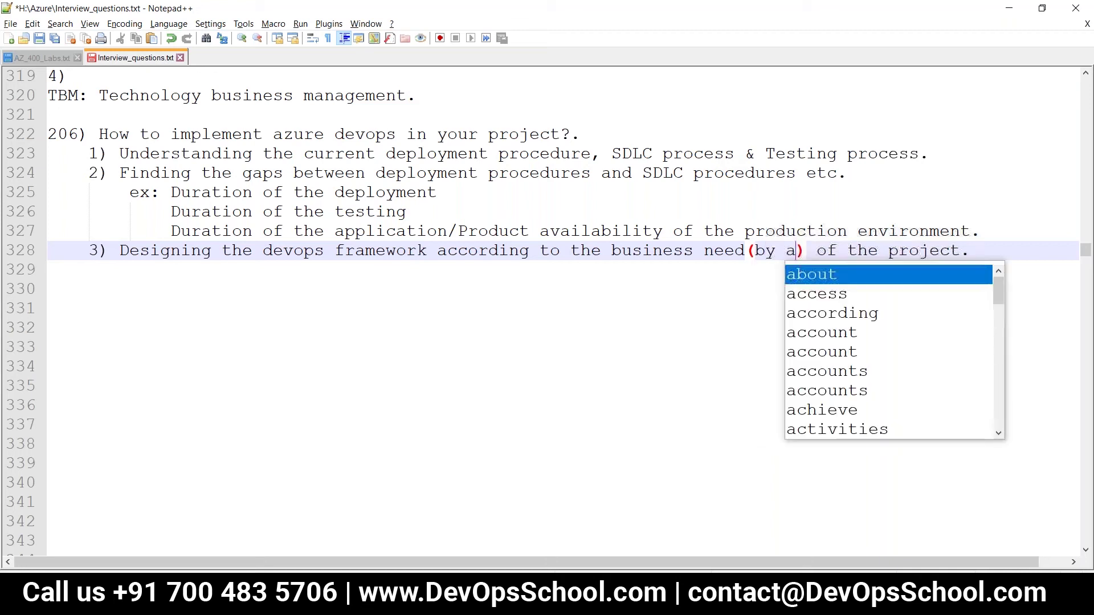
{"action": "type", "text": "pting agi"}
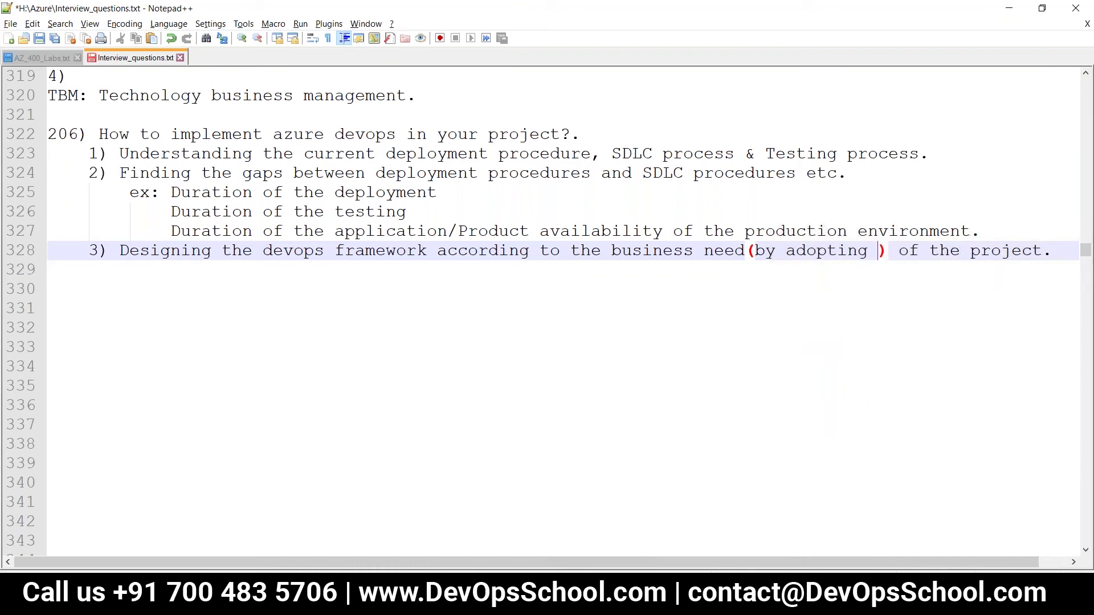
{"action": "type", "text": "le meth"}
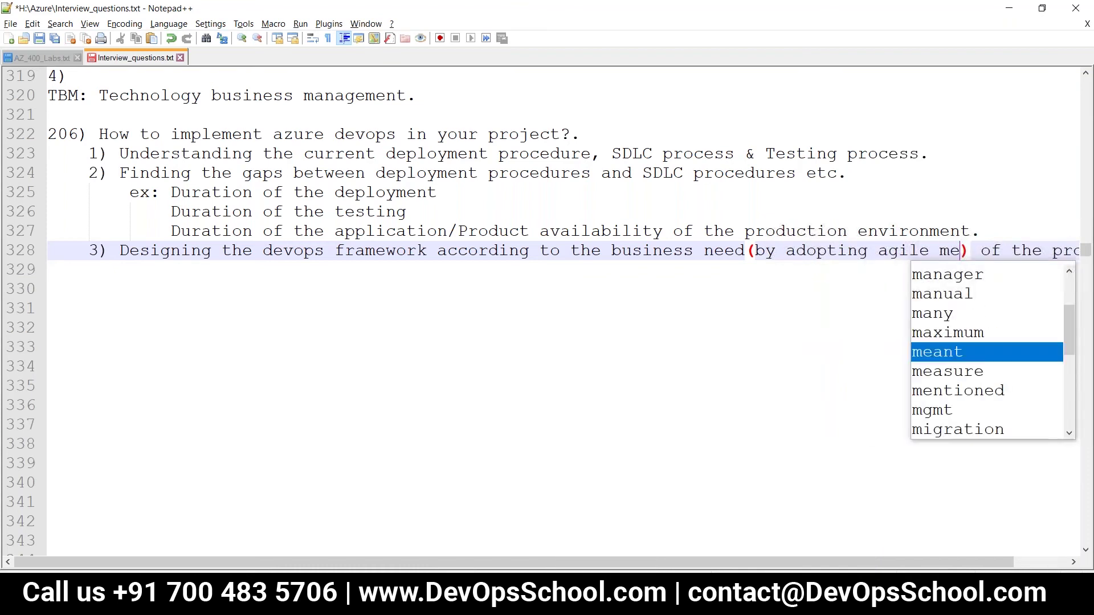
{"action": "type", "text": "odol"}
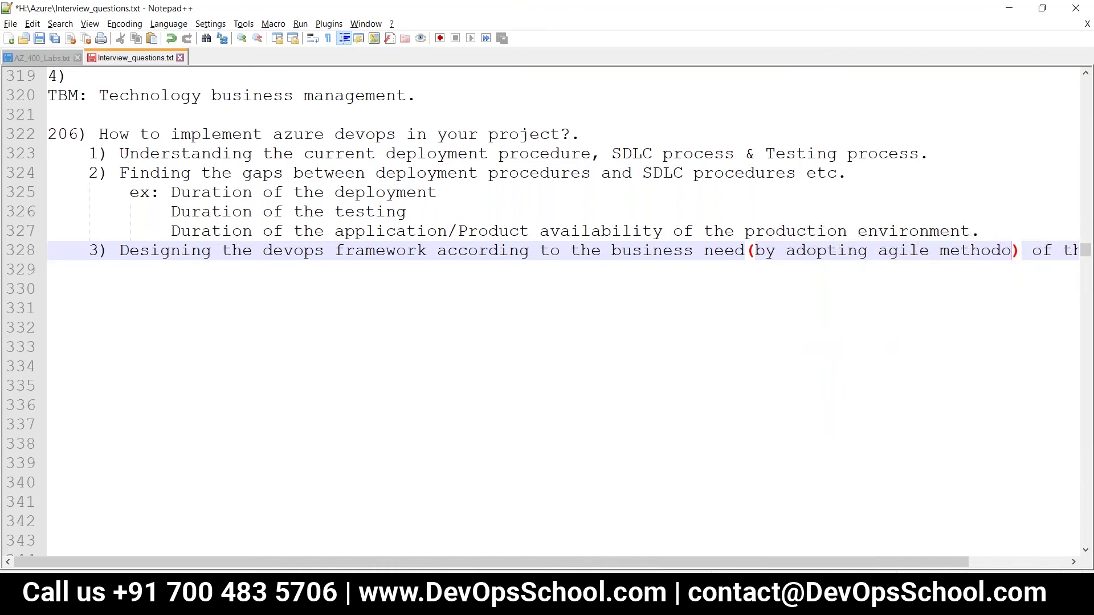
{"action": "type", "text": "ogu"}
{"action": "key", "text": "BackSpace"}
{"action": "type", "text": "y"}
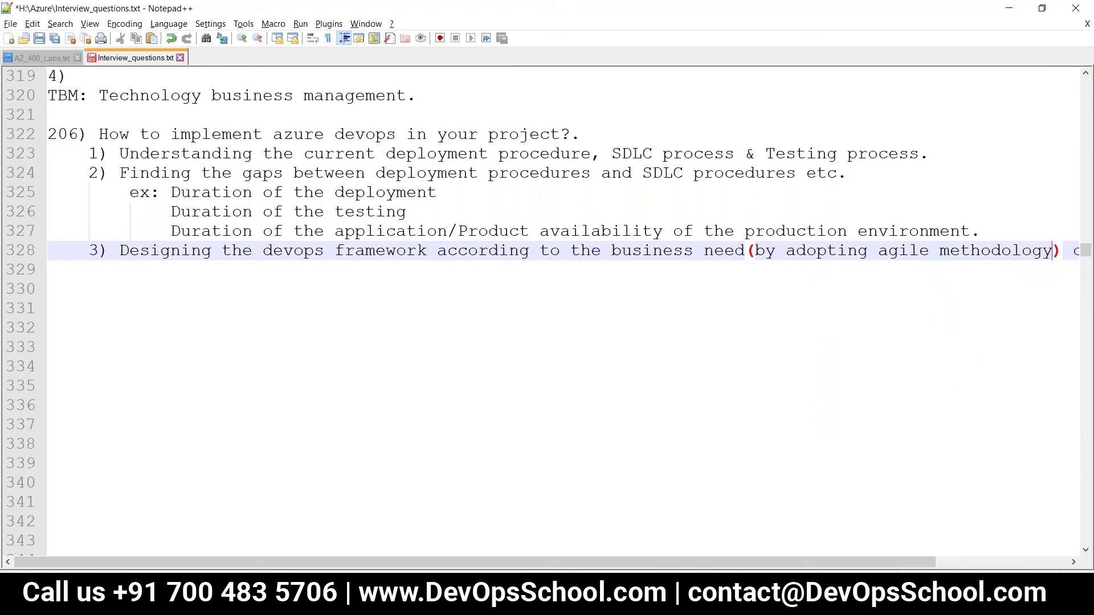
Move 'of the project.' to an indented next line, start '4)' below, and save.
{"action": "left_click", "coordinate": [473, 292]}
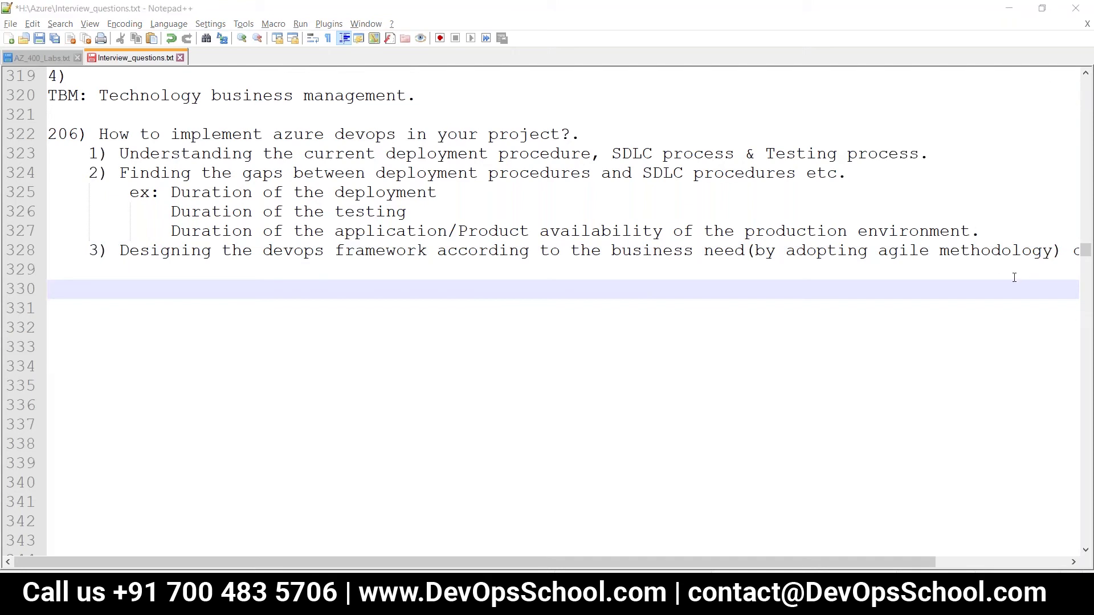
{"action": "left_click_drag", "start_coordinate": [791, 562], "coordinate": [925, 562]}
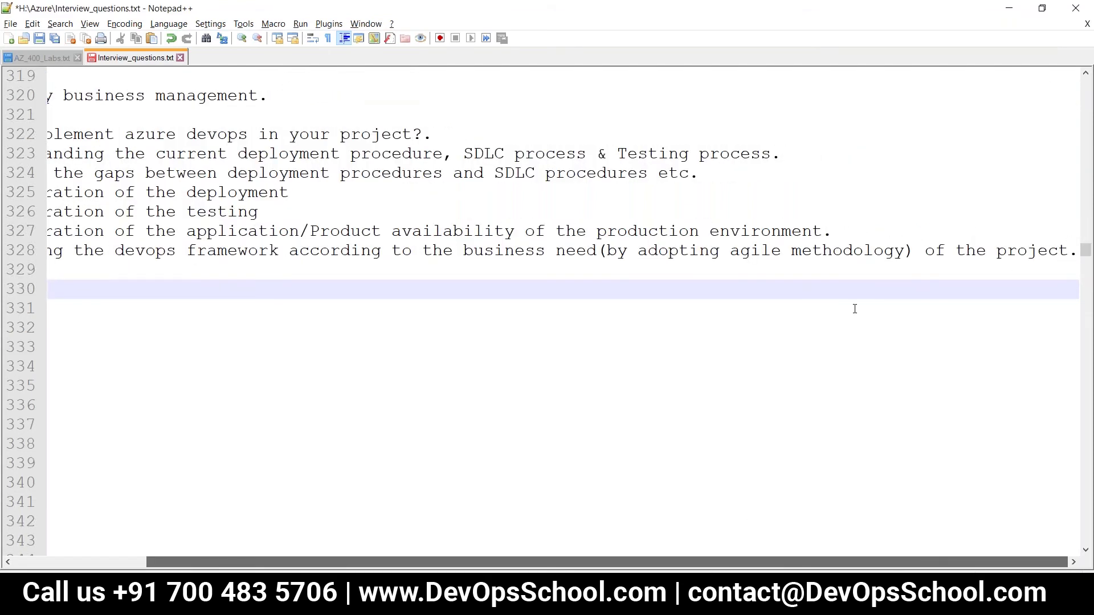
{"action": "left_click", "coordinate": [925, 252]}
{"action": "key", "text": "Return"}
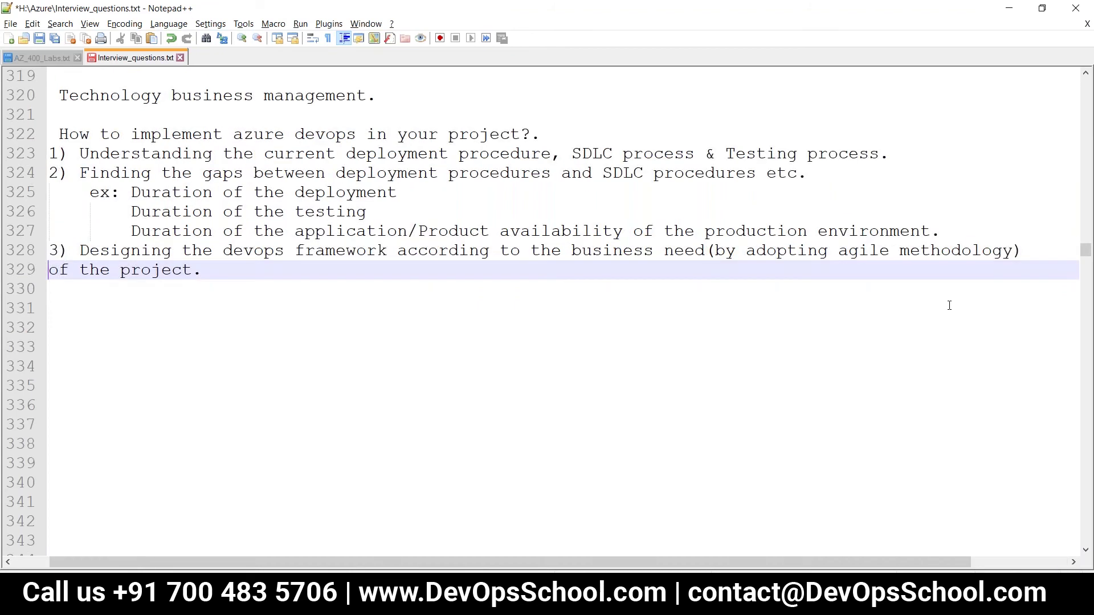
{"action": "key", "text": "Tab"}
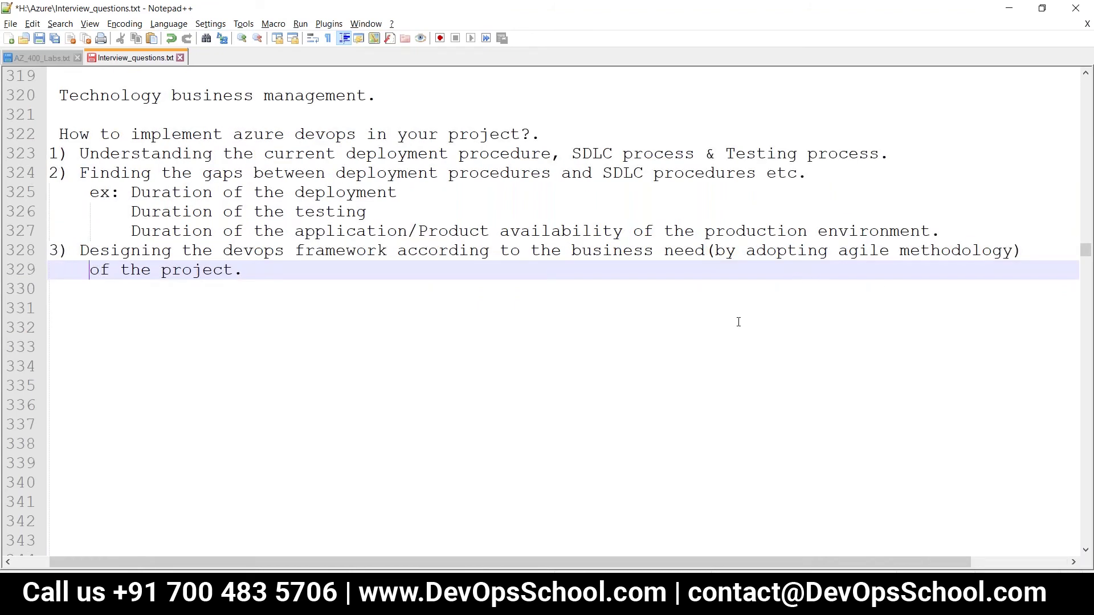
{"action": "key", "text": "Return"}
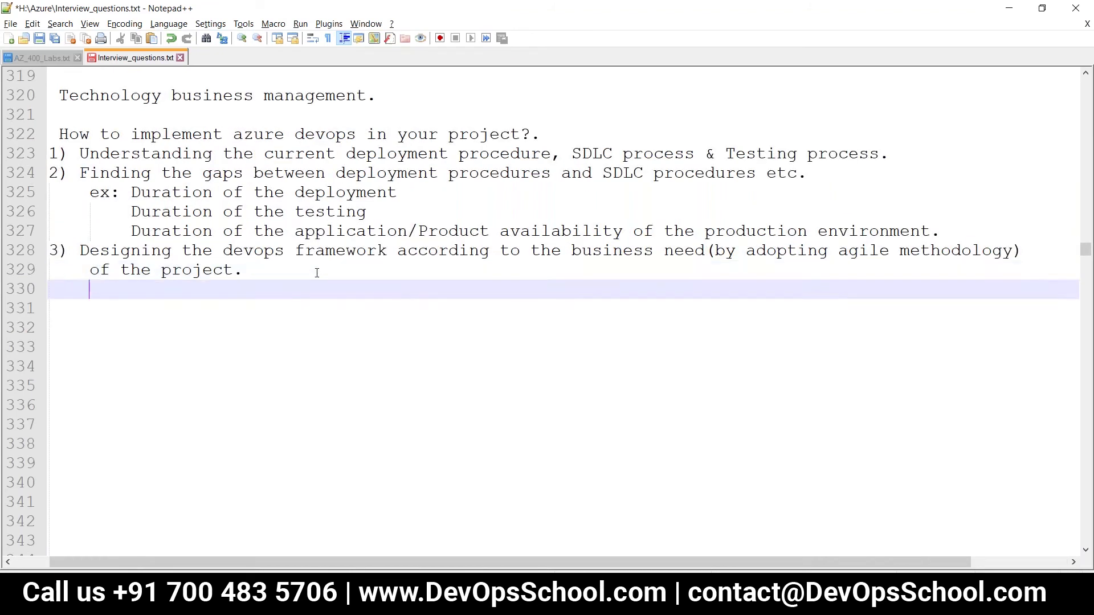
{"action": "key", "text": "BackSpace"}
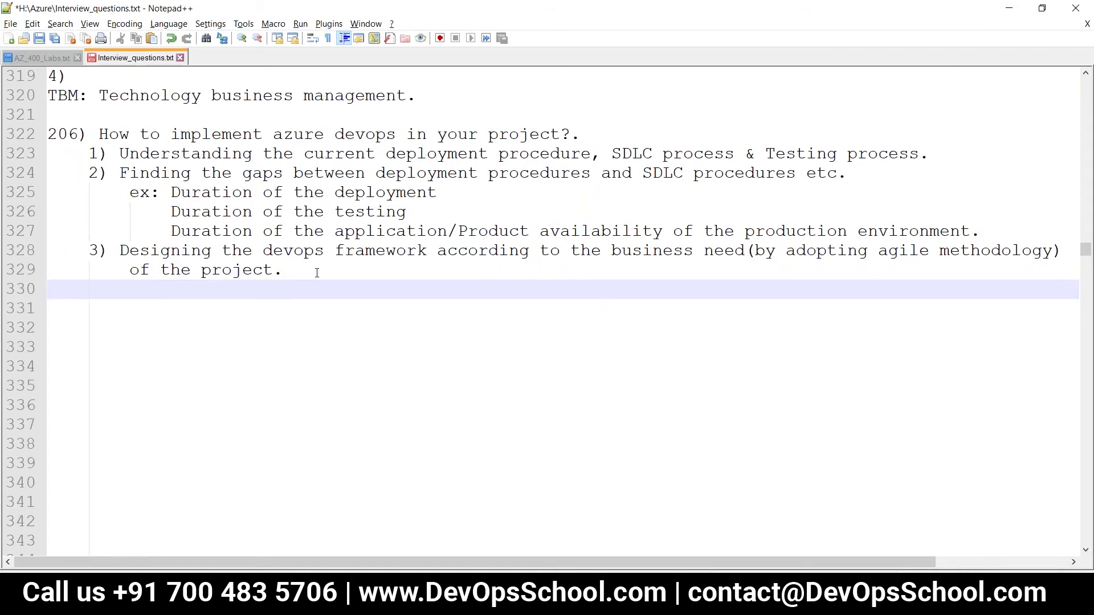
{"action": "key", "text": "Up"}
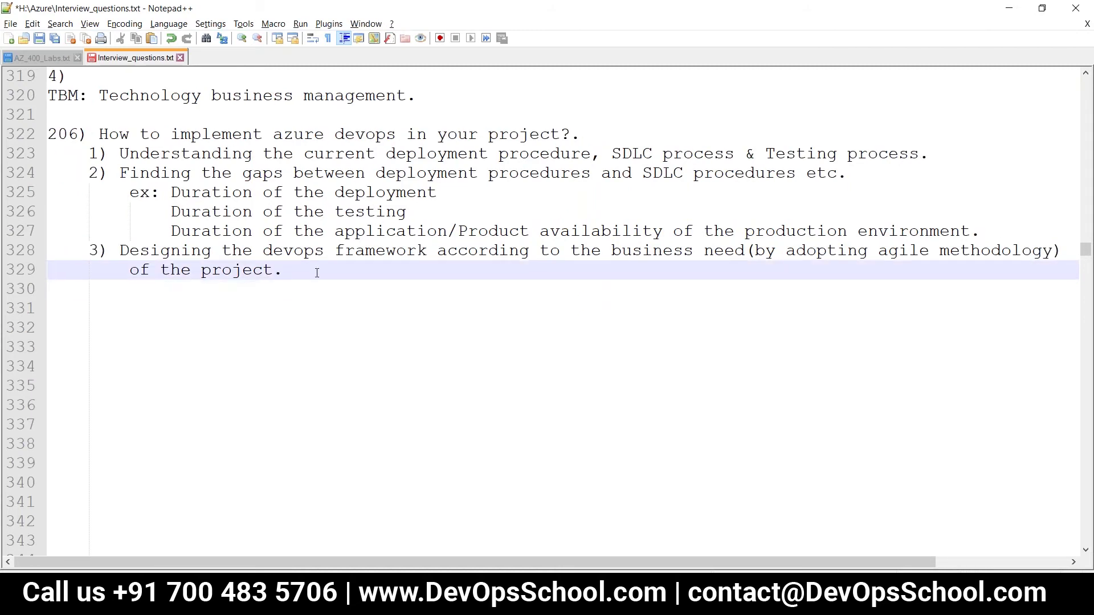
{"action": "key", "text": "Down"}
{"action": "key", "text": "Down"}
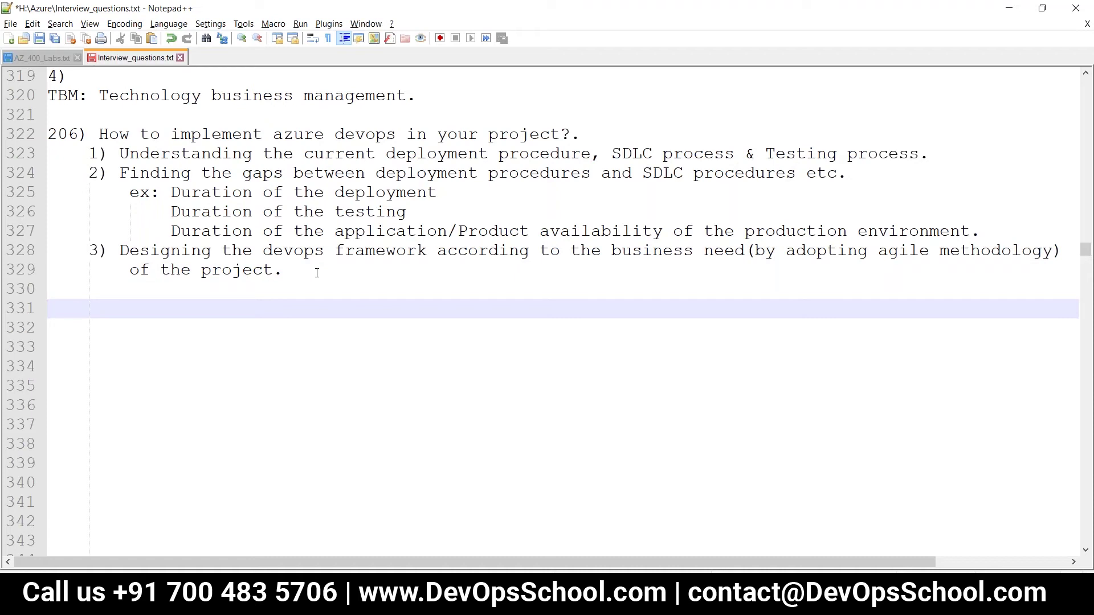
{"action": "key", "text": "Up"}
{"action": "type", "text": "4)"}
{"action": "key", "text": "ctrl+s"}
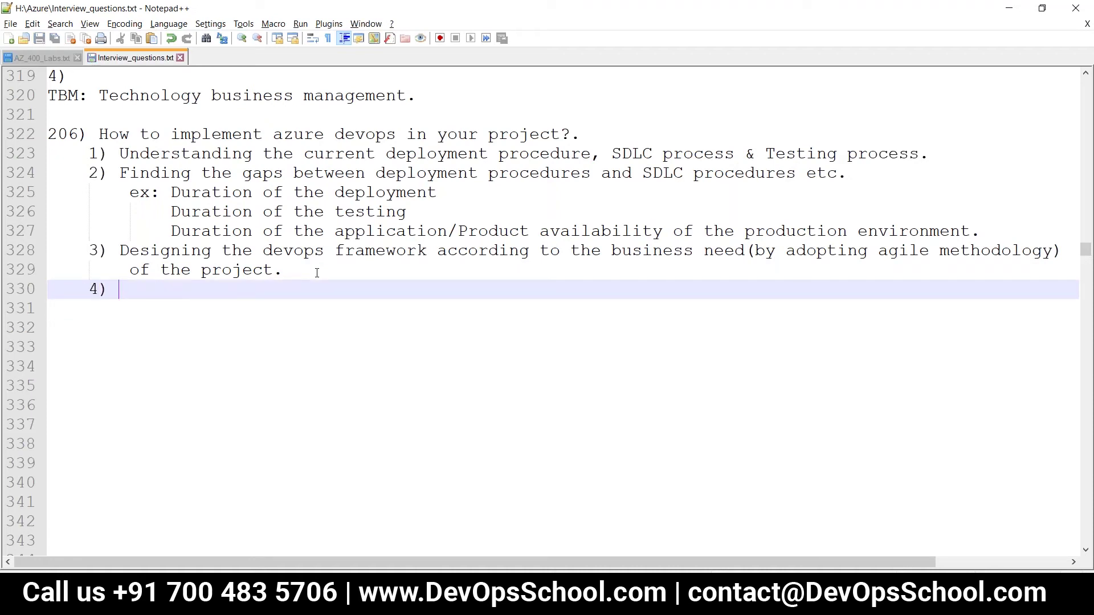
Write point 4 as 'Will try to convince the people/resource who are currently working into the project.'.
{"action": "right_click", "coordinate": [292, 191]}
{"action": "left_click", "coordinate": [231, 251]}
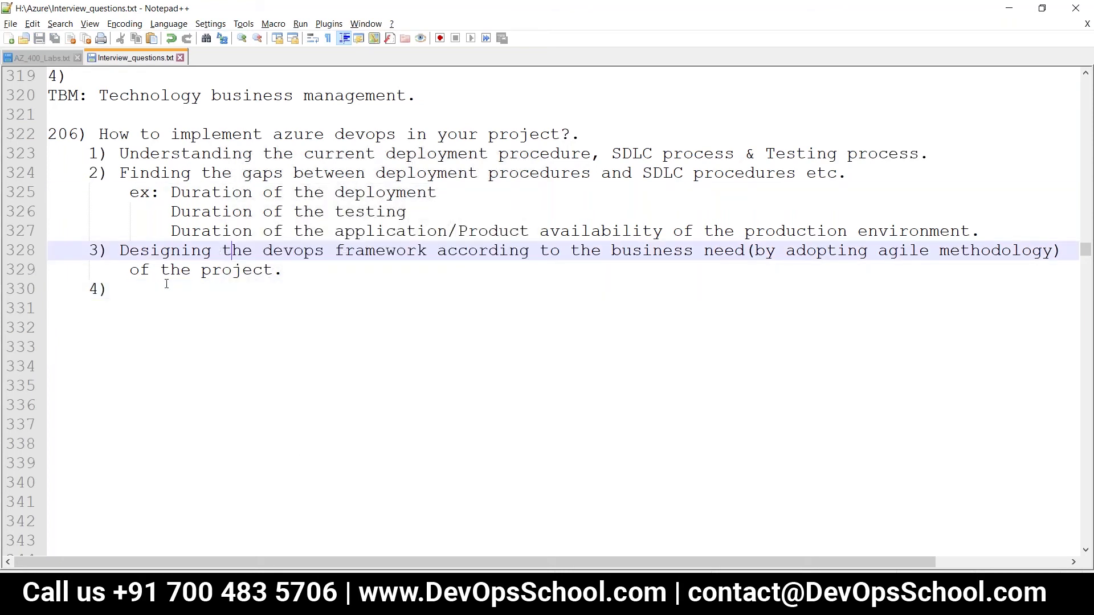
{"action": "left_click", "coordinate": [145, 290]}
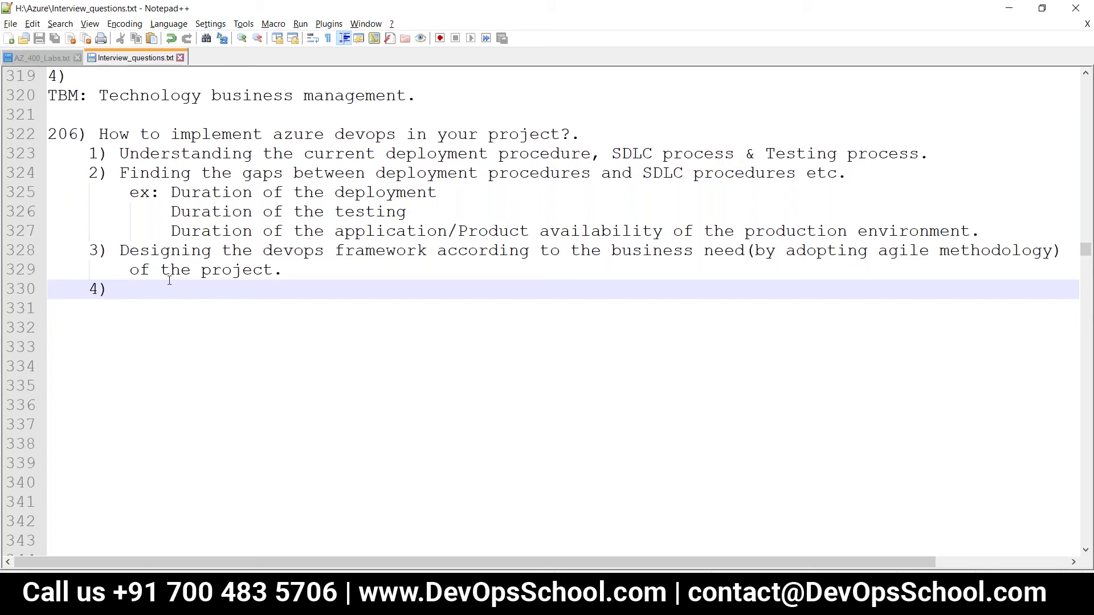
{"action": "type", "text": "W"}
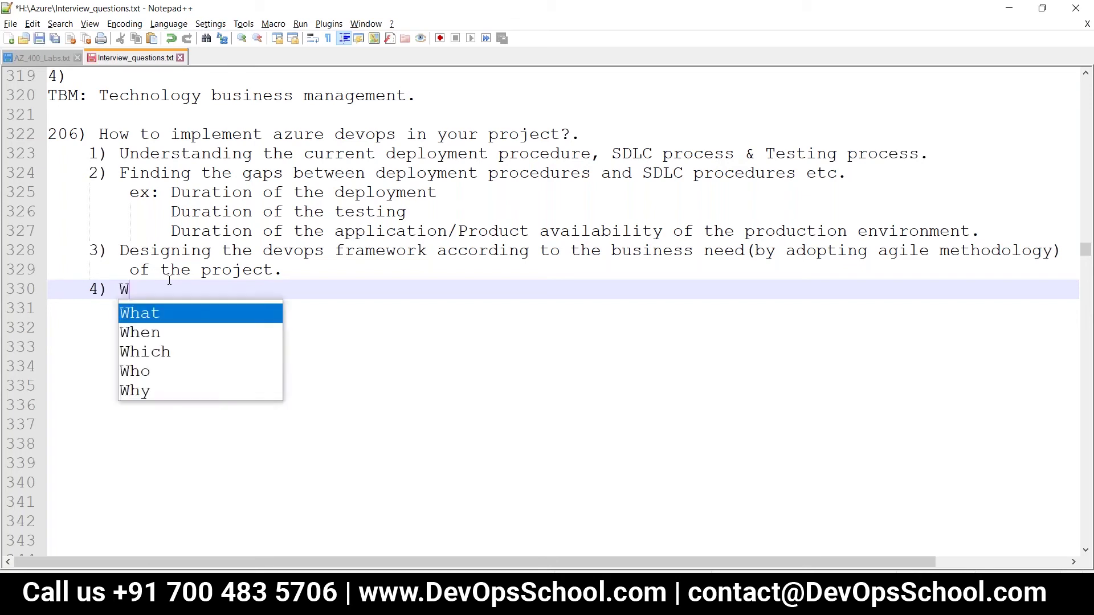
{"action": "type", "text": "ill try to conv"}
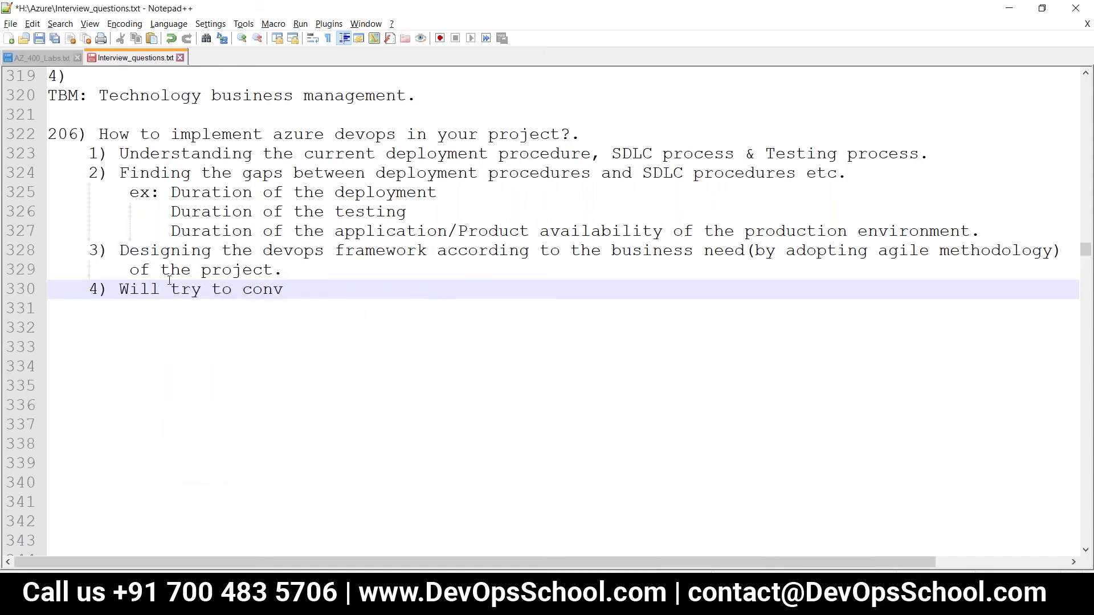
{"action": "type", "text": "ince the "}
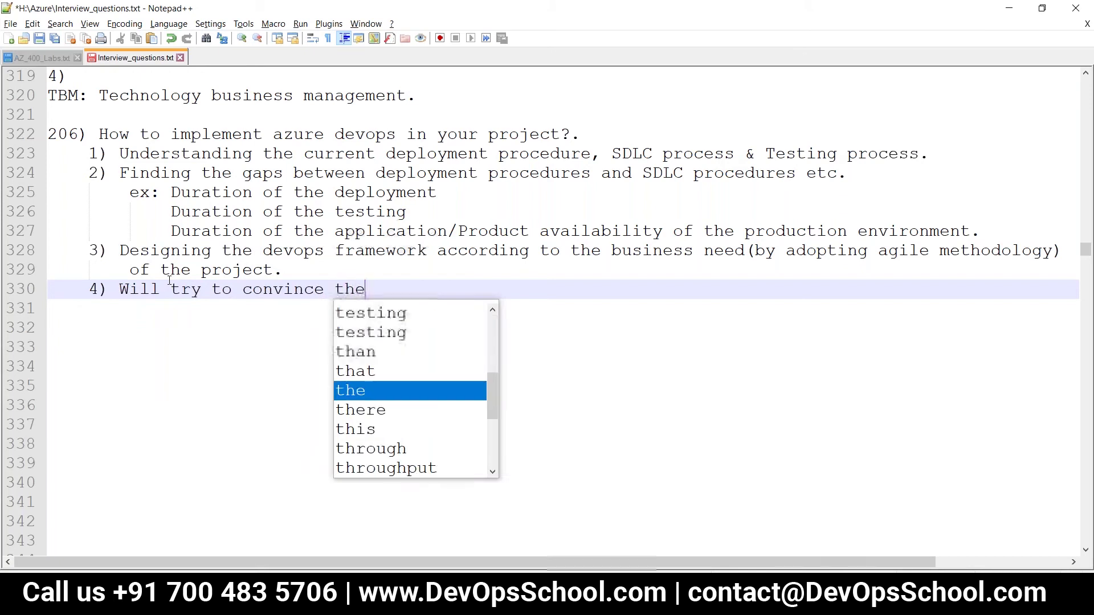
{"action": "type", "text": "people "}
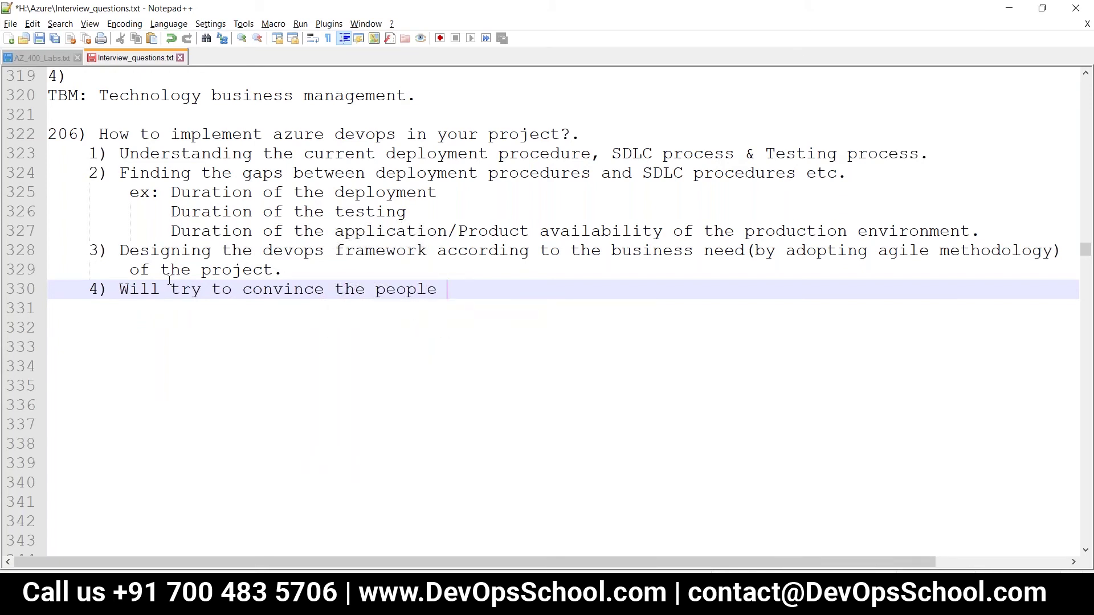
{"action": "type", "text": "/resou"}
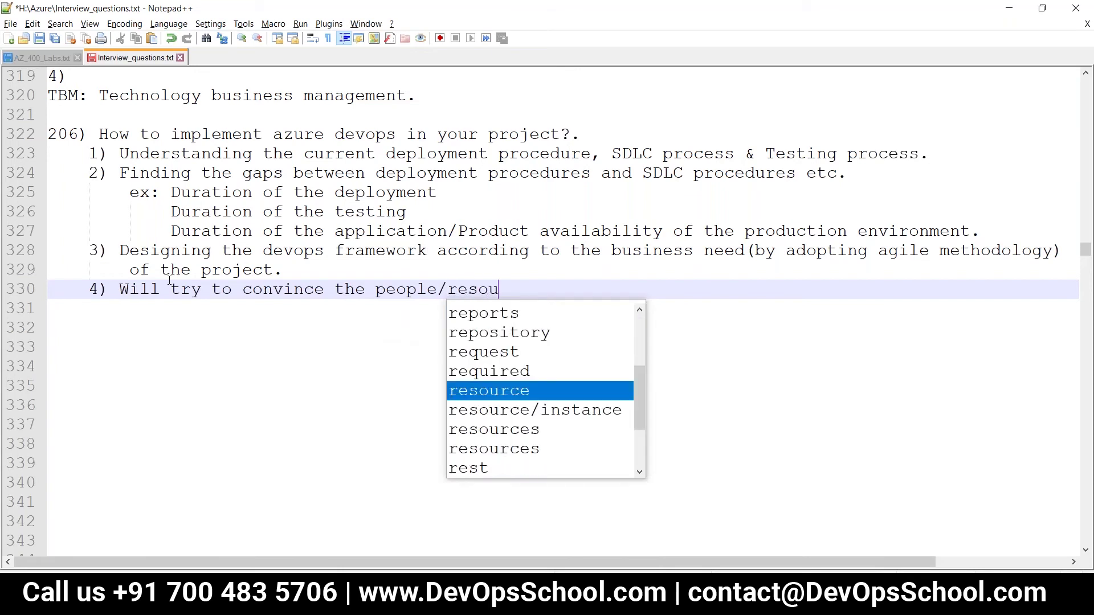
{"action": "key", "text": "Return"}
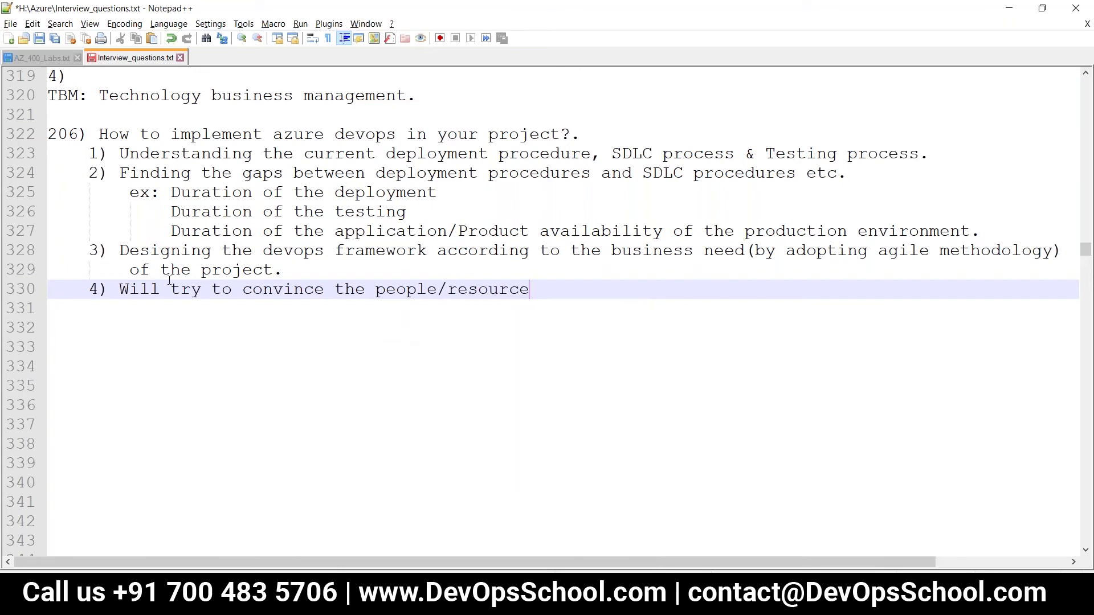
{"action": "type", "text": "who are c"}
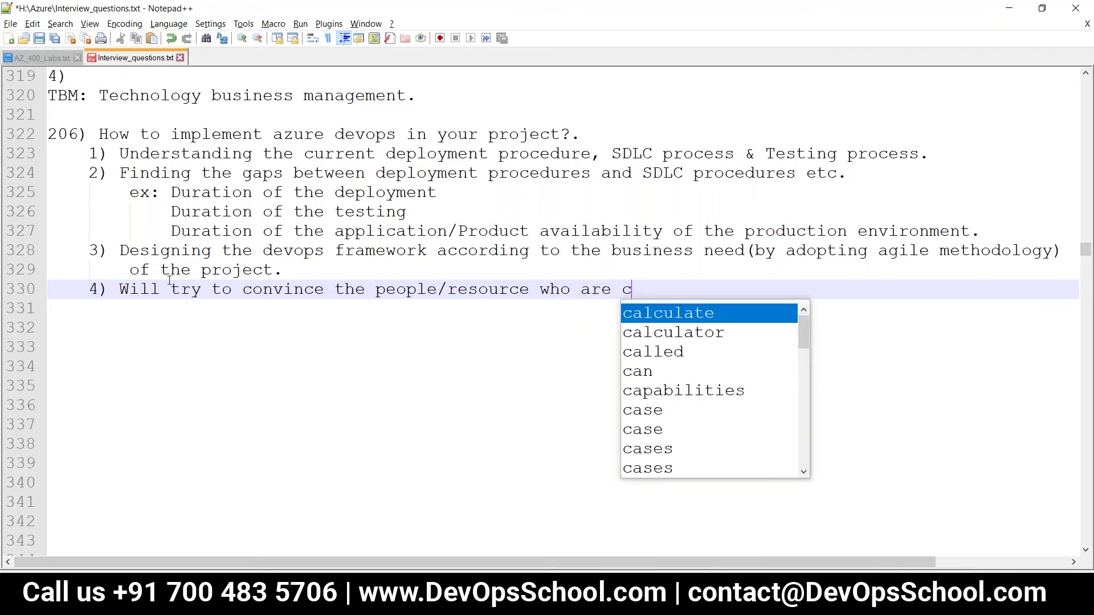
{"action": "type", "text": "urrentl"}
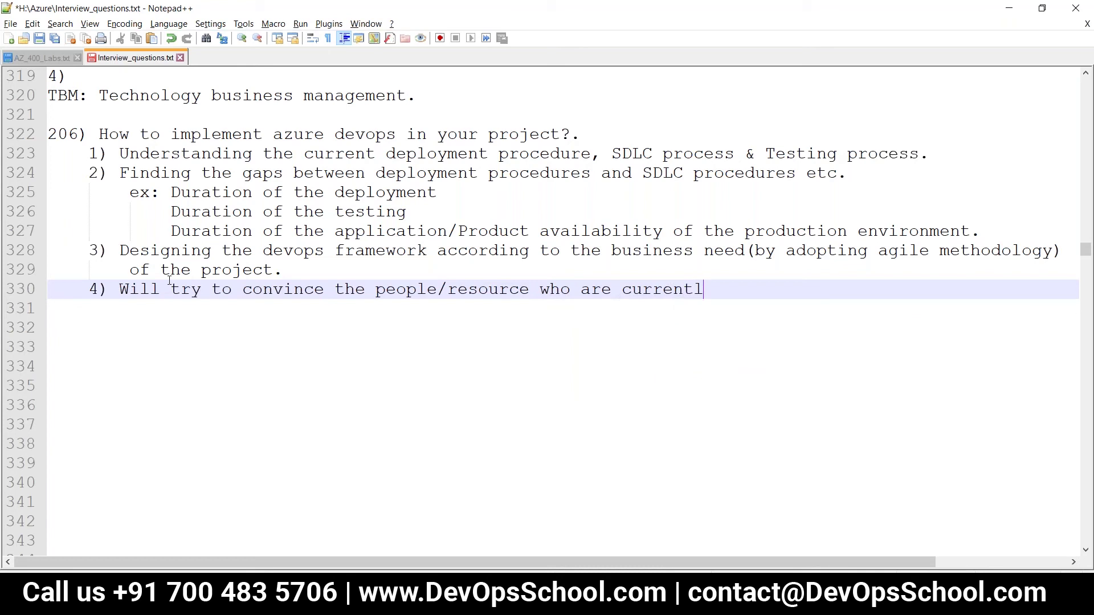
{"action": "type", "text": "y working into the project."}
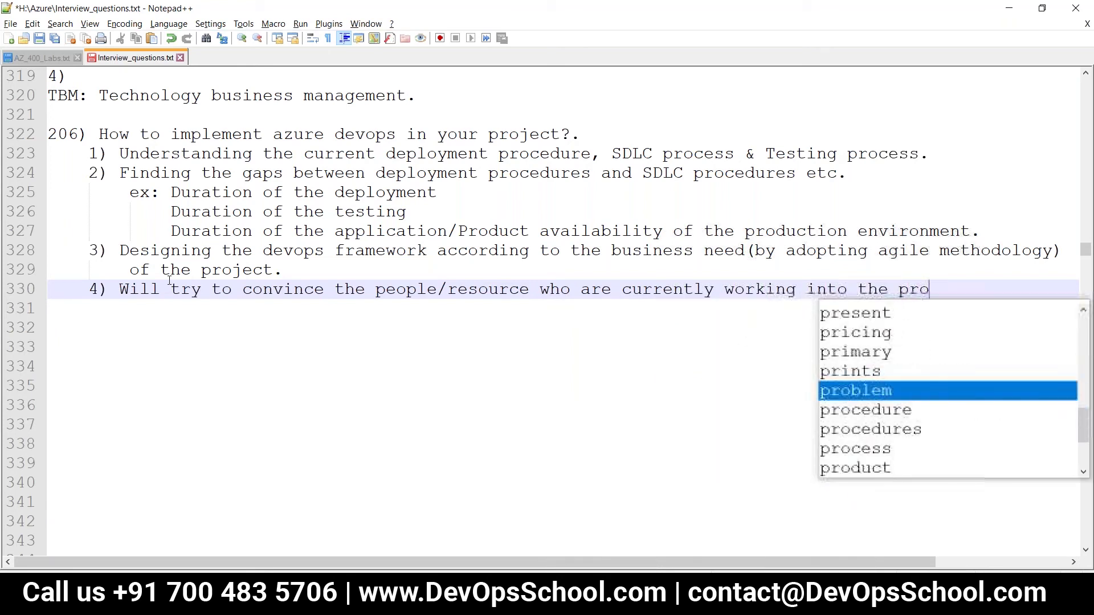
{"action": "key", "text": "Return"}
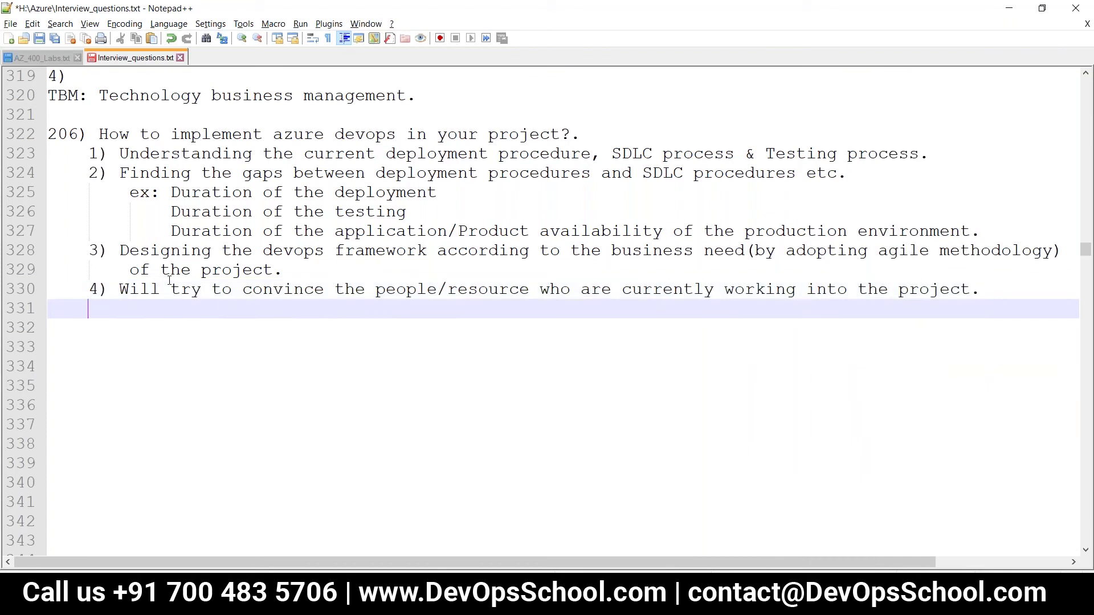
{"action": "left_click", "coordinate": [986, 288]}
Continue point 4 with 'to adopt the devops approach of development.'.
{"action": "key", "text": "BackSpace"}
{"action": "type", "text": "to "}
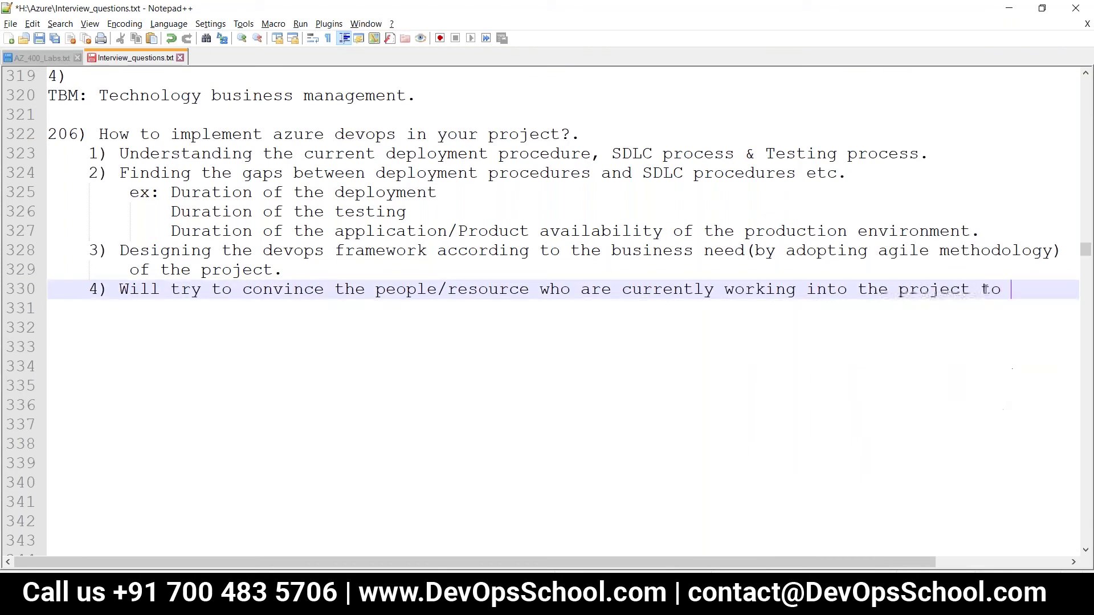
{"action": "type", "text": "adopt"}
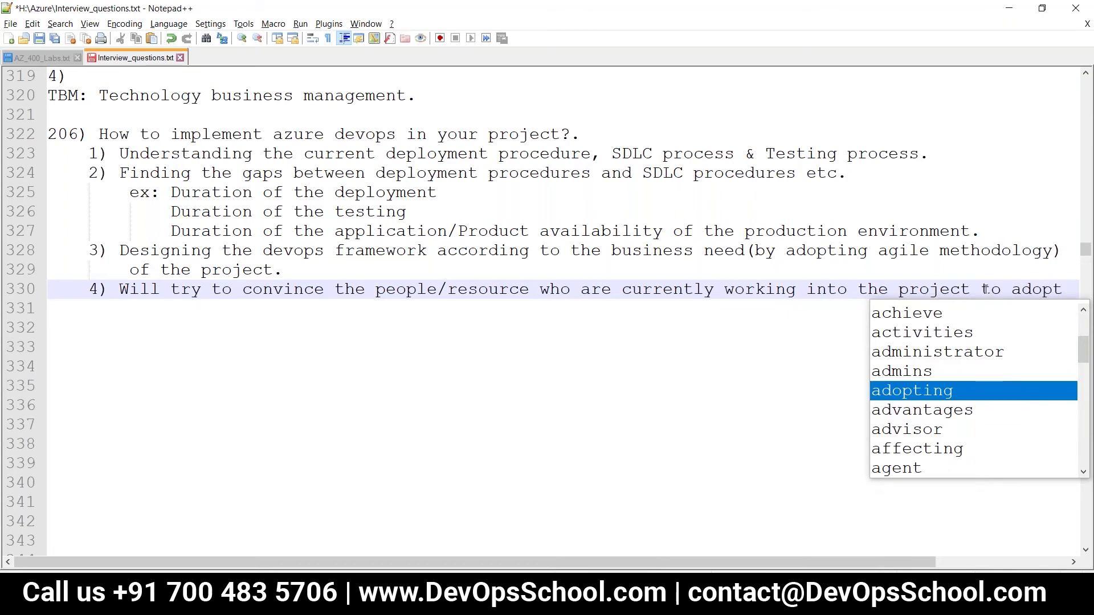
{"action": "type", "text": " the"}
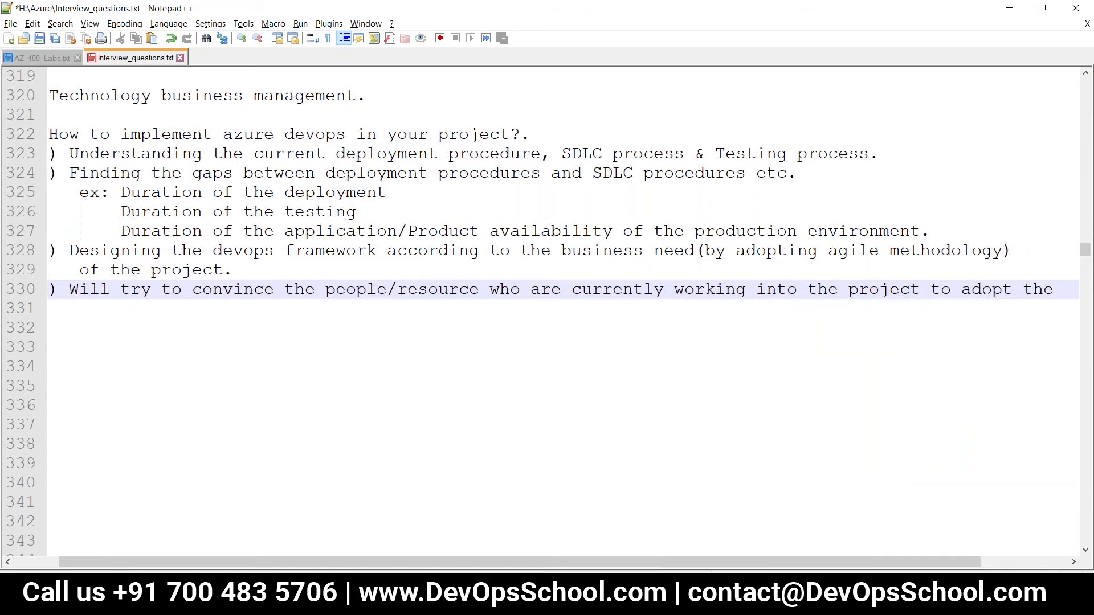
{"action": "key", "text": "Return"}
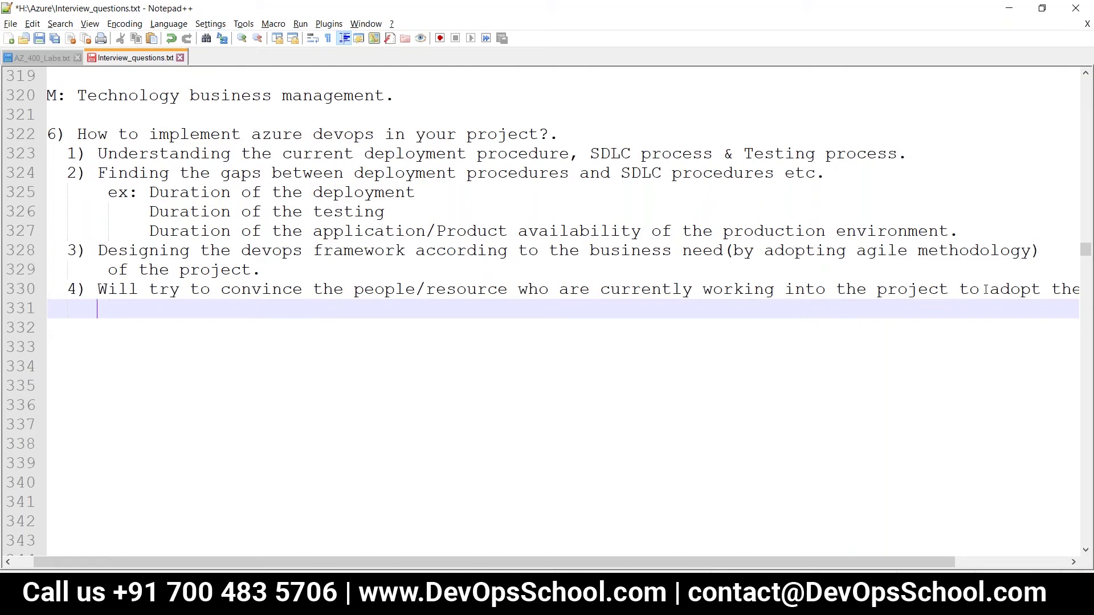
{"action": "type", "text": "devops approach"}
{"action": "type", "text": "."}
{"action": "key", "text": "Return"}
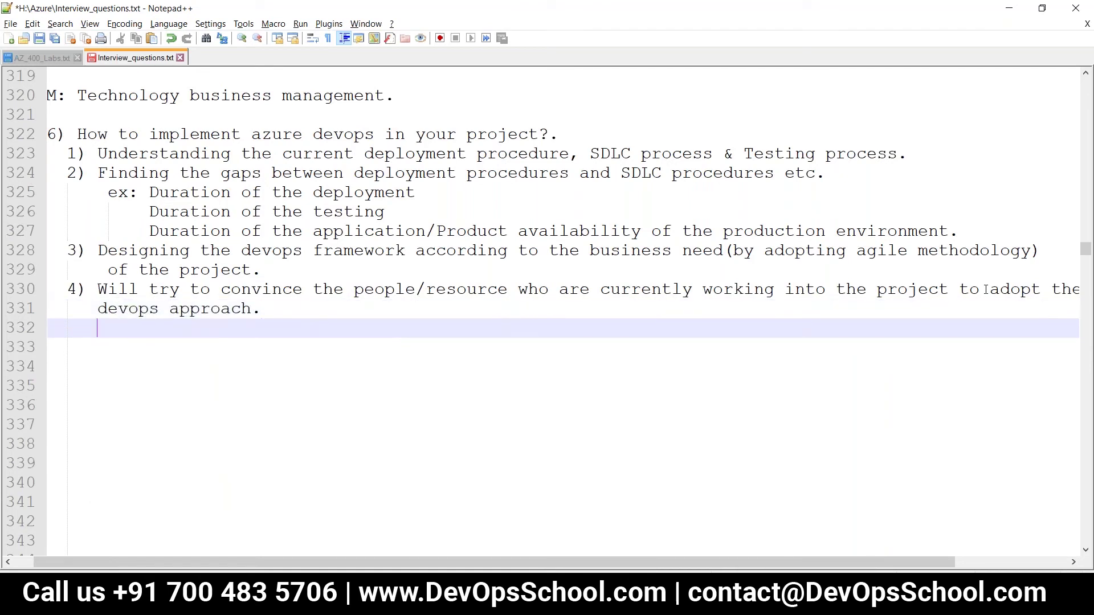
{"action": "key", "text": "BackSpace"}
{"action": "key", "text": "BackSpace"}
{"action": "key", "text": "BackSpace"}
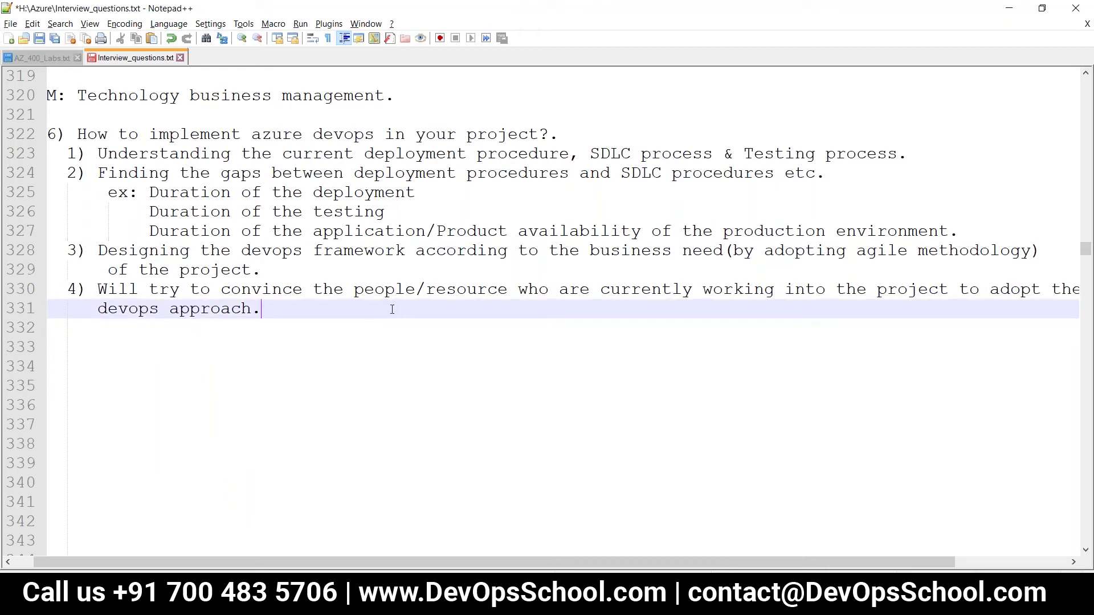
{"action": "type", "text": "of deve"}
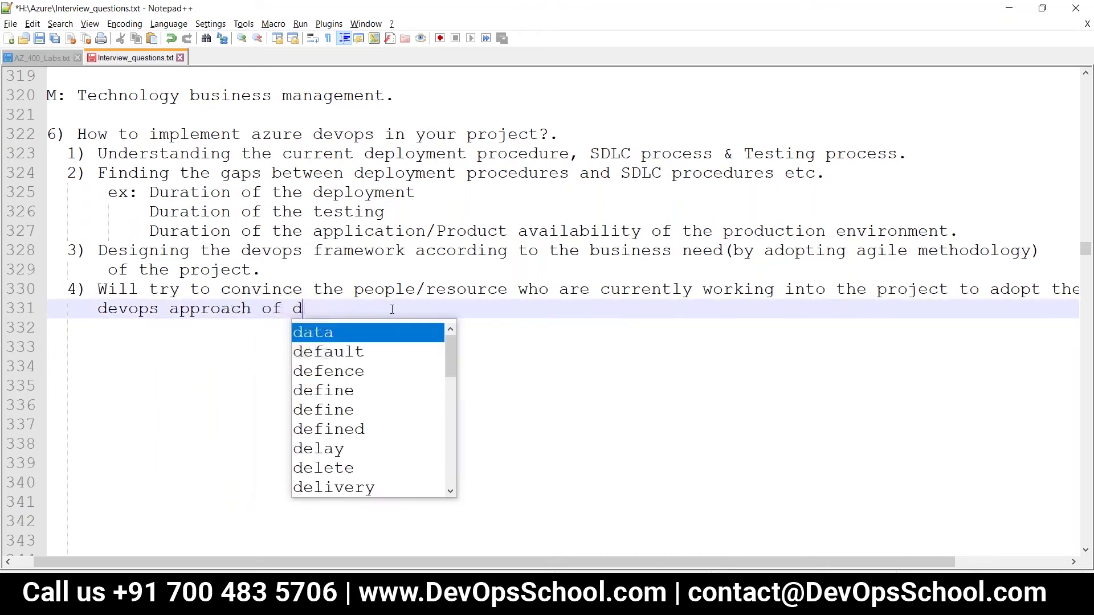
{"action": "key", "text": "Down"}
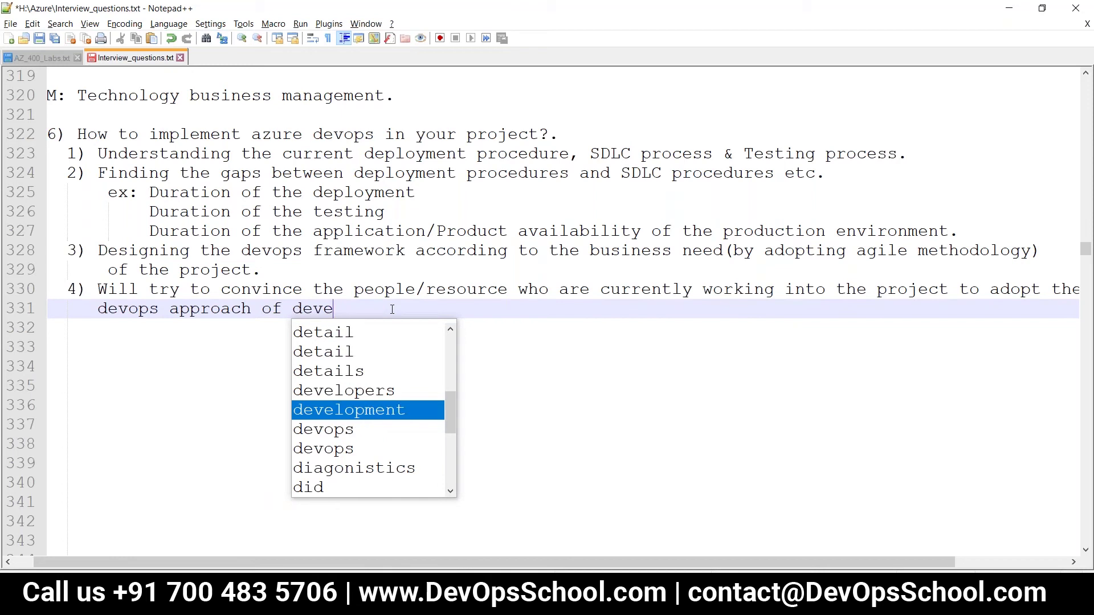
{"action": "key", "text": "Return"}
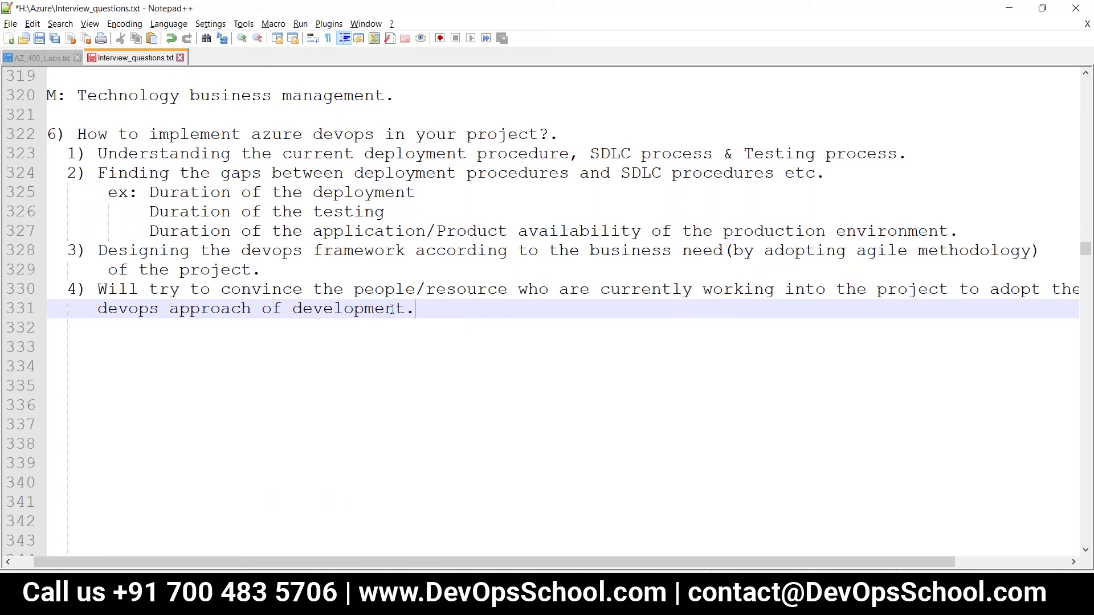
{"action": "type", "text": "."}
{"action": "key", "text": "Return"}
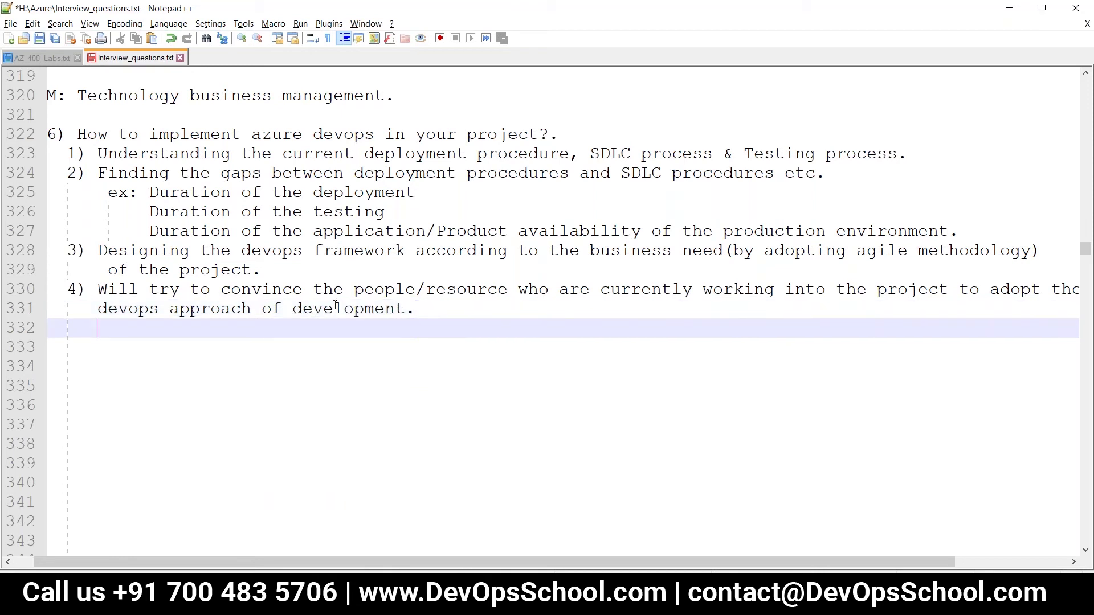
Extend point 4 with 'by explaining the advantage of using this framework.' and start a new line.
{"action": "left_click", "coordinate": [439, 313]}
{"action": "key", "text": "BackSpace"}
{"action": "type", "text": "by"}
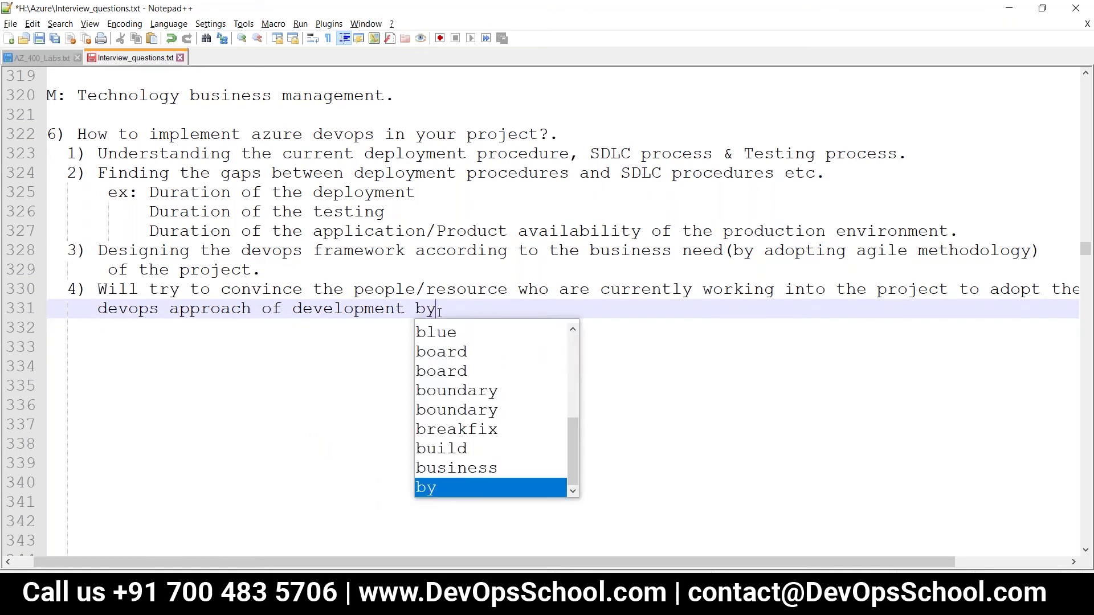
{"action": "type", "text": " explaing"}
{"action": "key", "text": "BackSpace"}
{"action": "key", "text": "BackSpace"}
{"action": "key", "text": "BackSpace"}
{"action": "type", "text": "ni"}
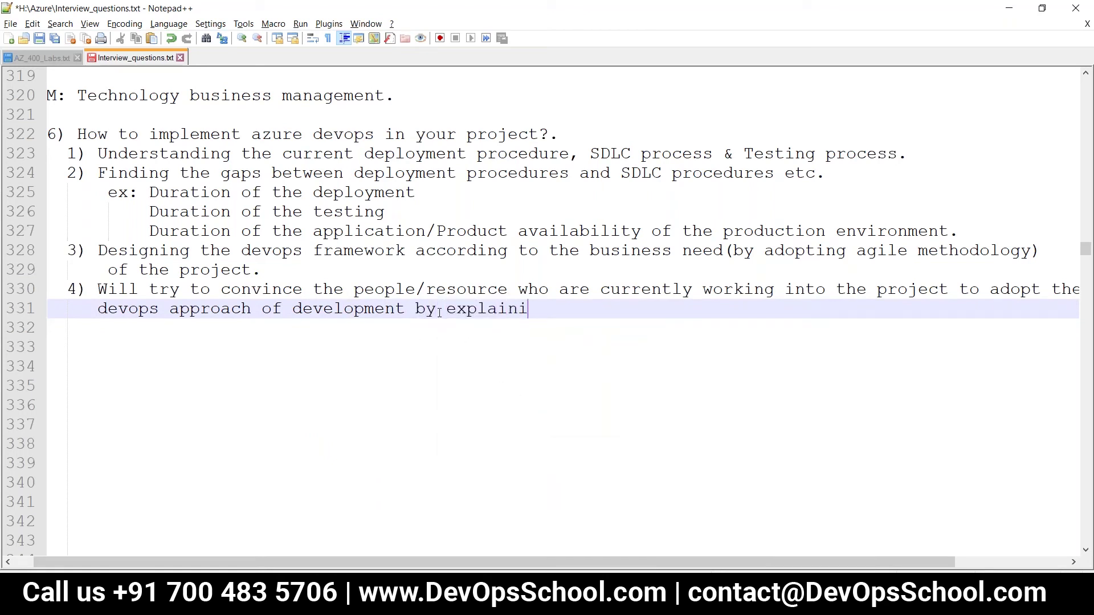
{"action": "type", "text": "ng the advan"}
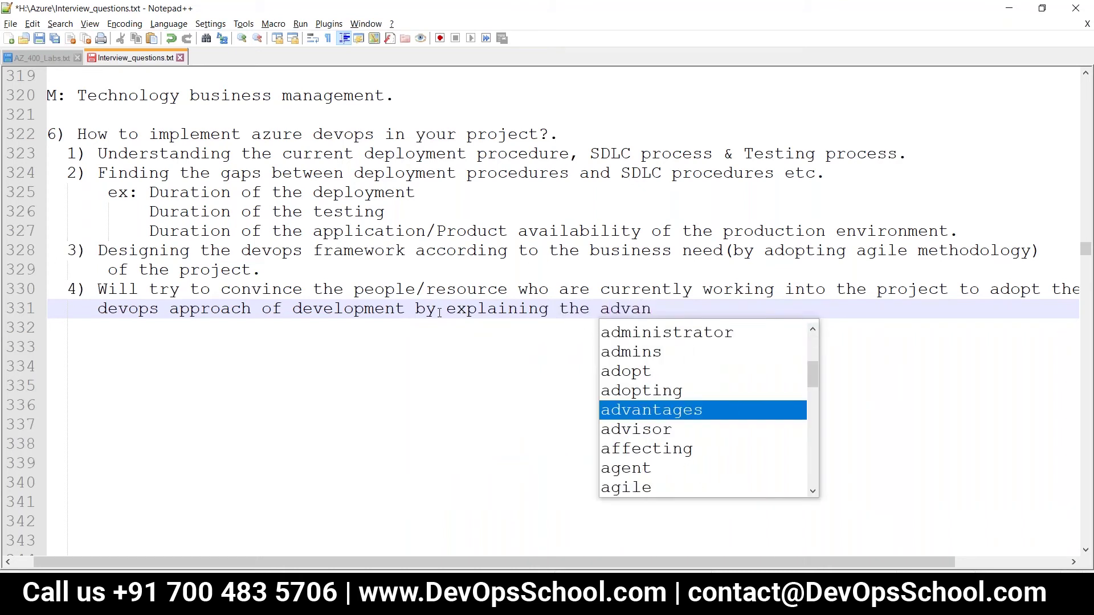
{"action": "key", "text": "Return"}
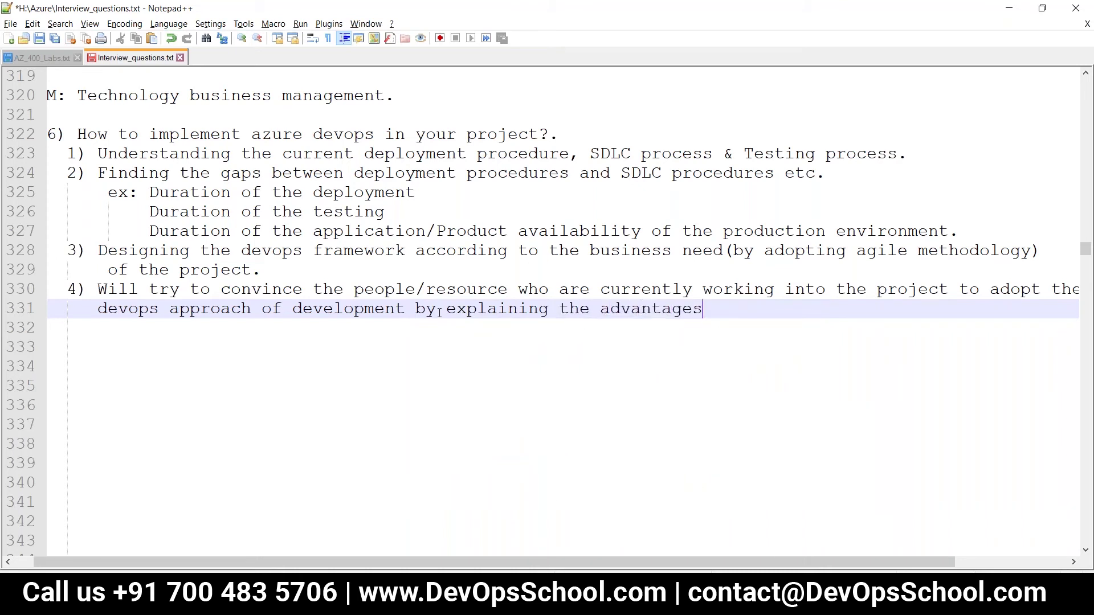
{"action": "key", "text": "BackSpace"}
{"action": "type", "text": "of u"}
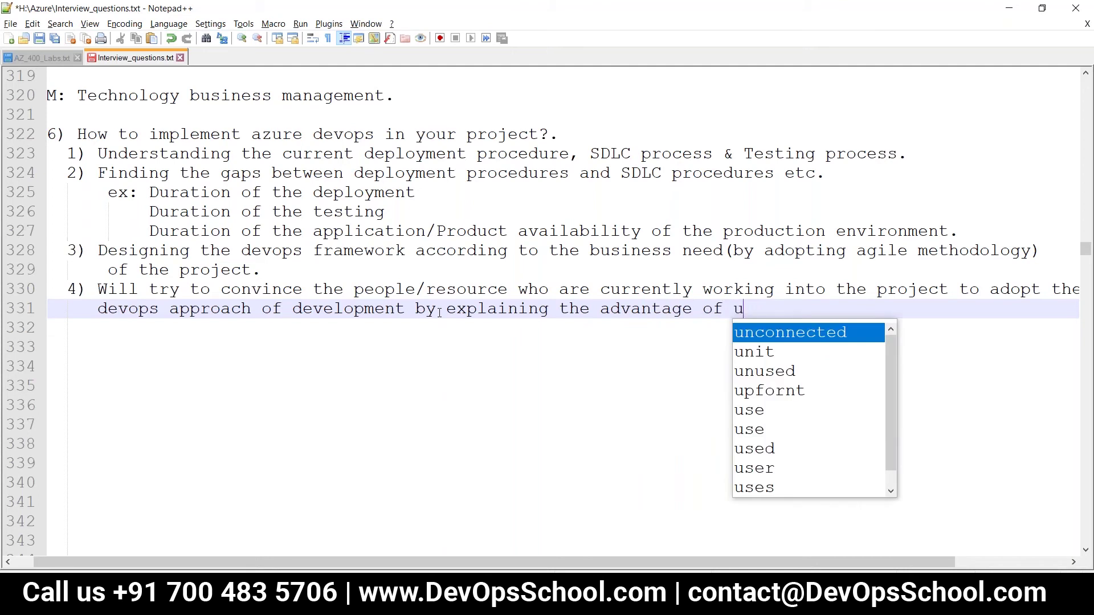
{"action": "type", "text": "sing this "}
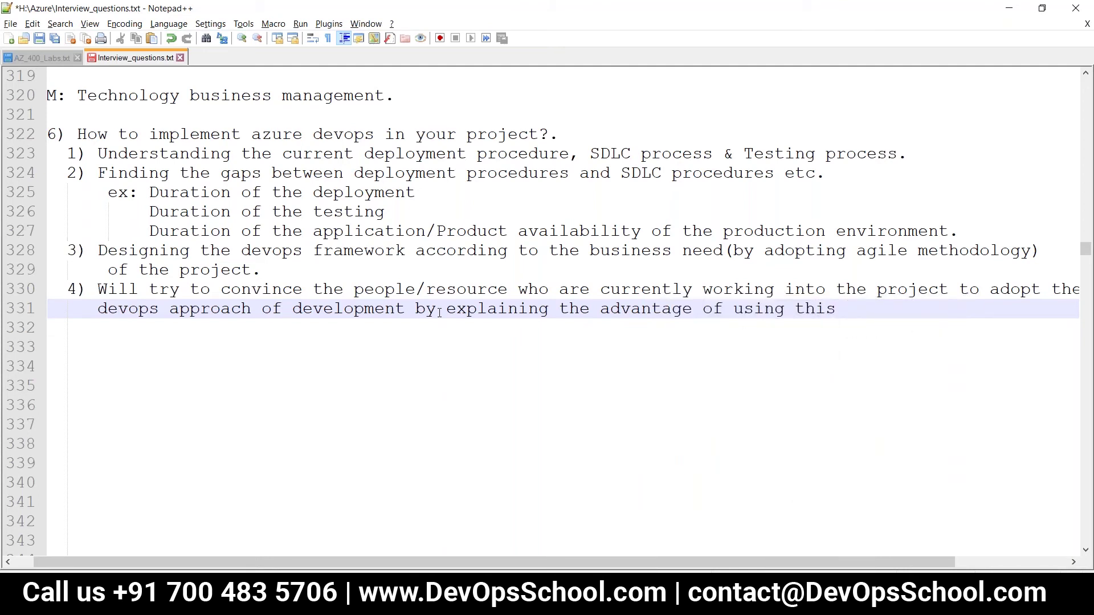
{"action": "type", "text": "framework."}
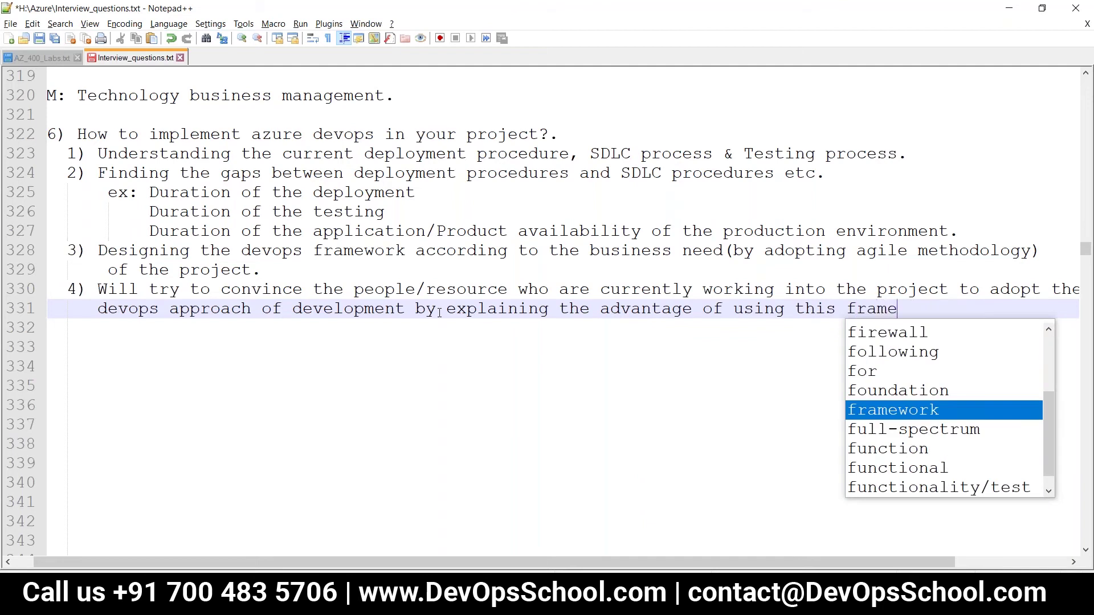
{"action": "key", "text": "Return"}
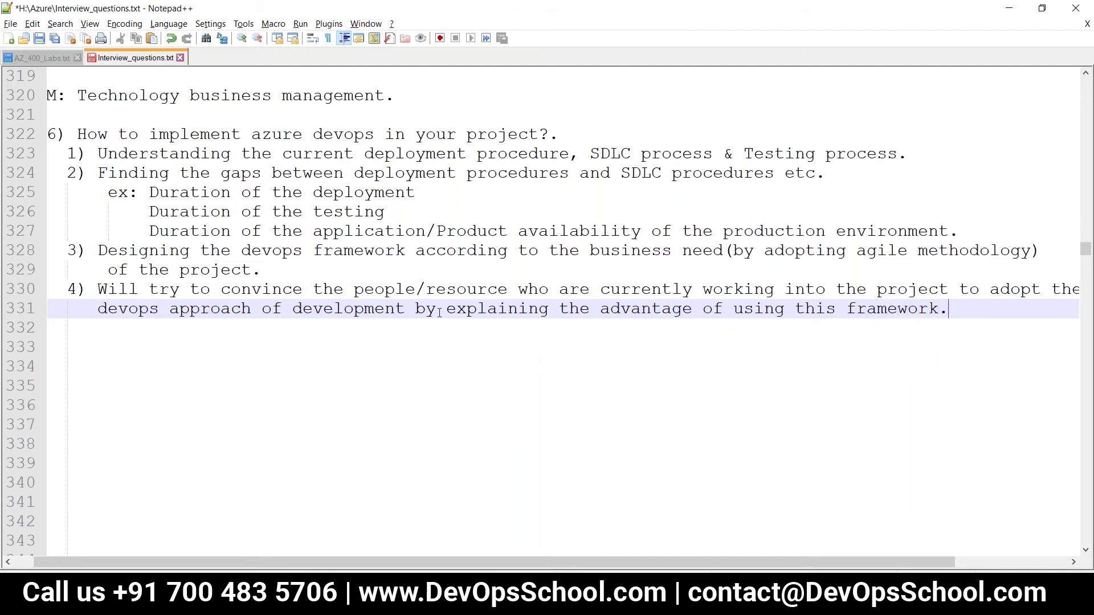
{"action": "type", "text": "."}
{"action": "key", "text": "Return"}
{"action": "key", "text": "BackSpace"}
{"action": "key", "text": "BackSpace"}
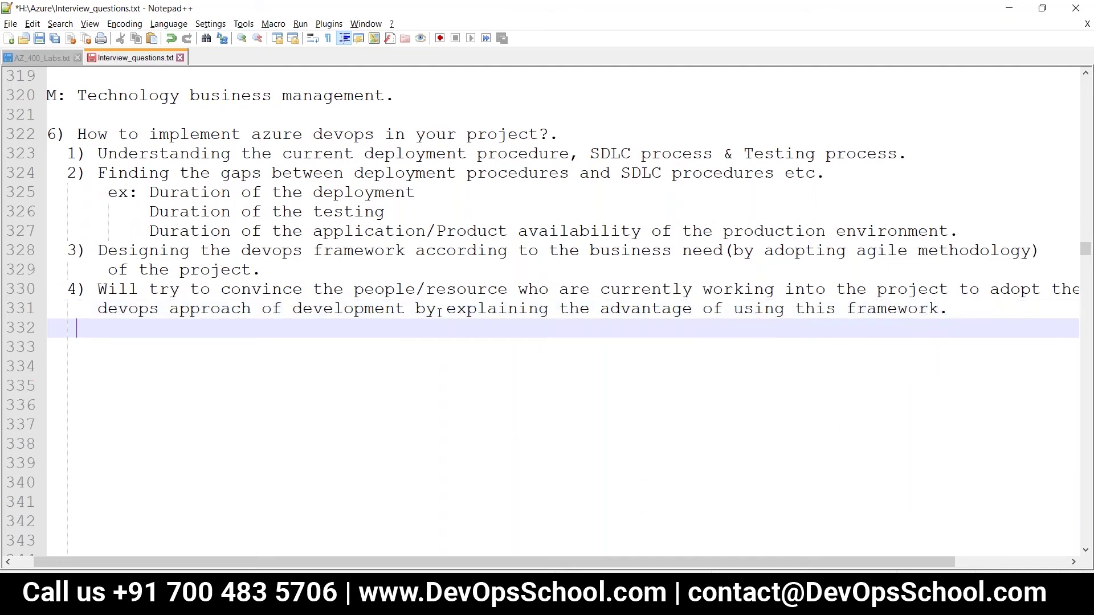
Save with '5)' started, then delete that label and its blank line and save again.
{"action": "type", "text": "5)"}
{"action": "key", "text": "ctrl+s"}
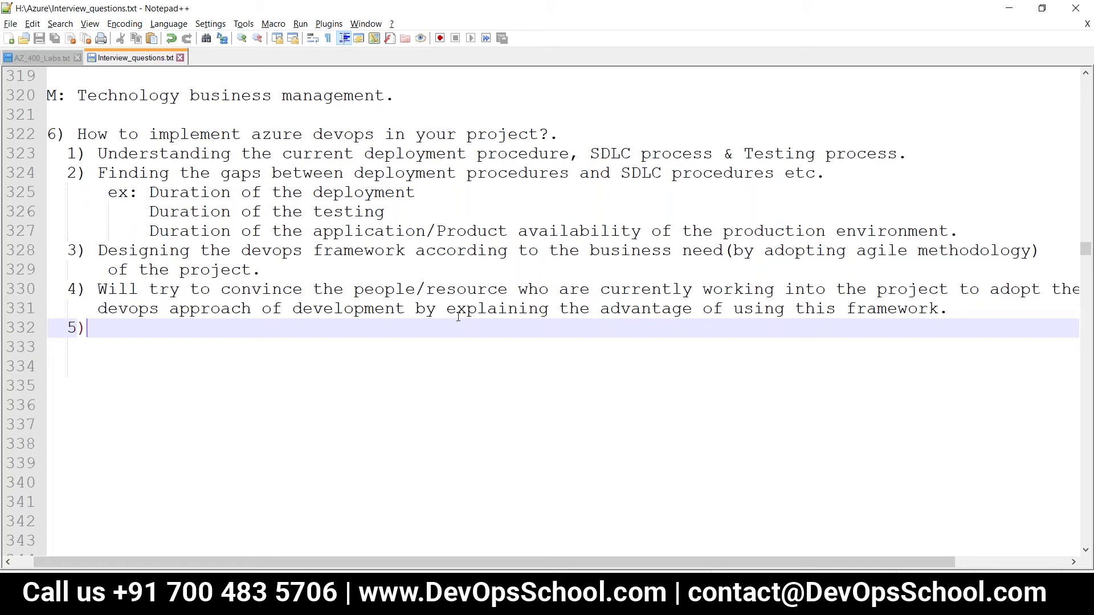
{"action": "key", "text": "BackSpace"}
{"action": "key", "text": "BackSpace"}
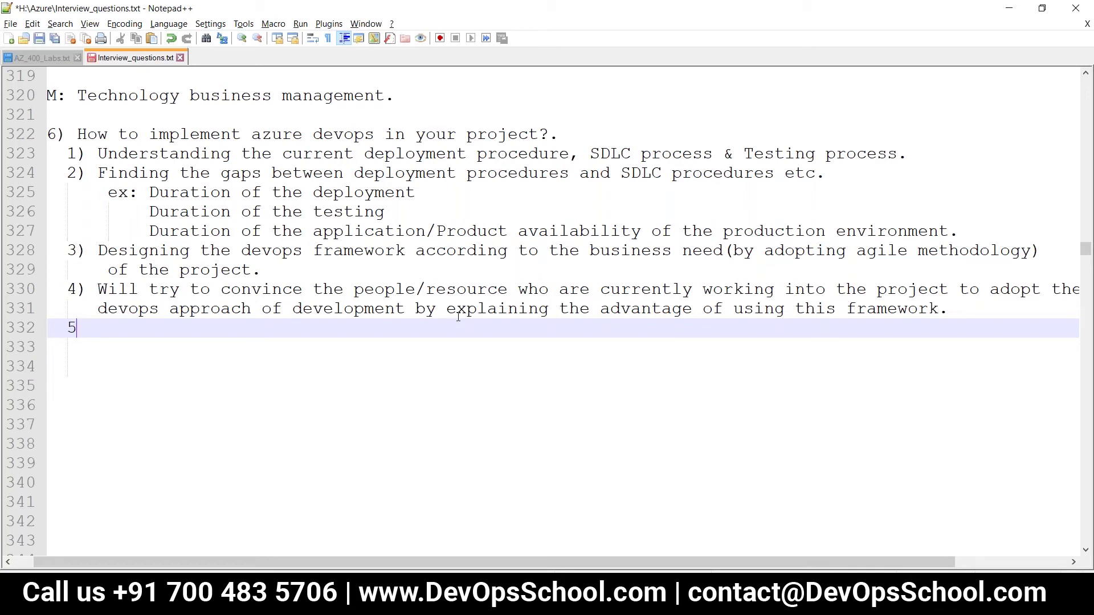
{"action": "key", "text": "BackSpace"}
{"action": "key", "text": "BackSpace"}
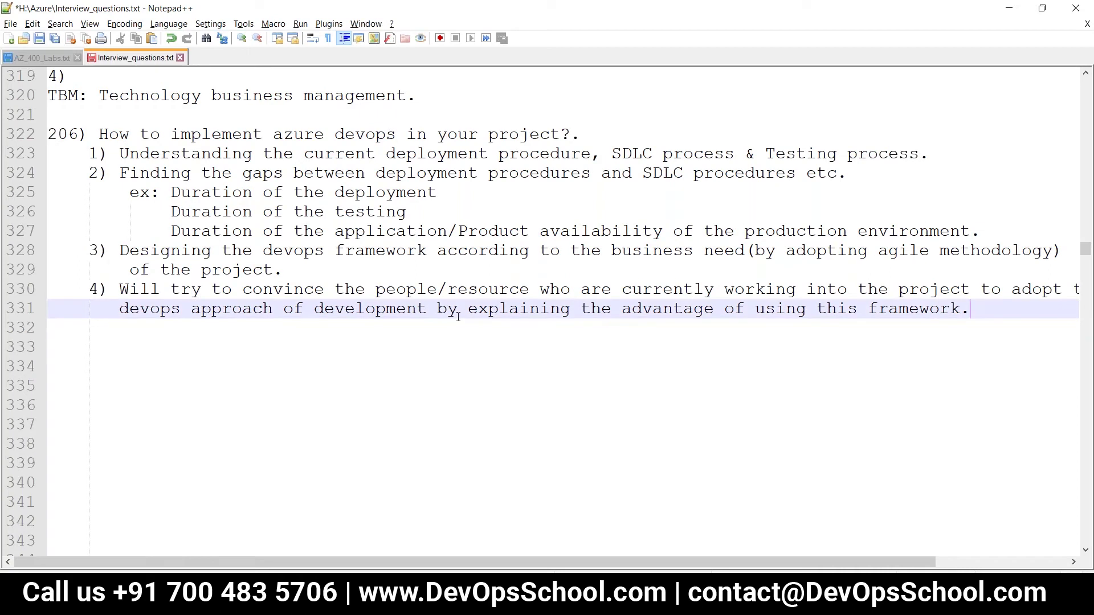
{"action": "key", "text": "ctrl+s"}
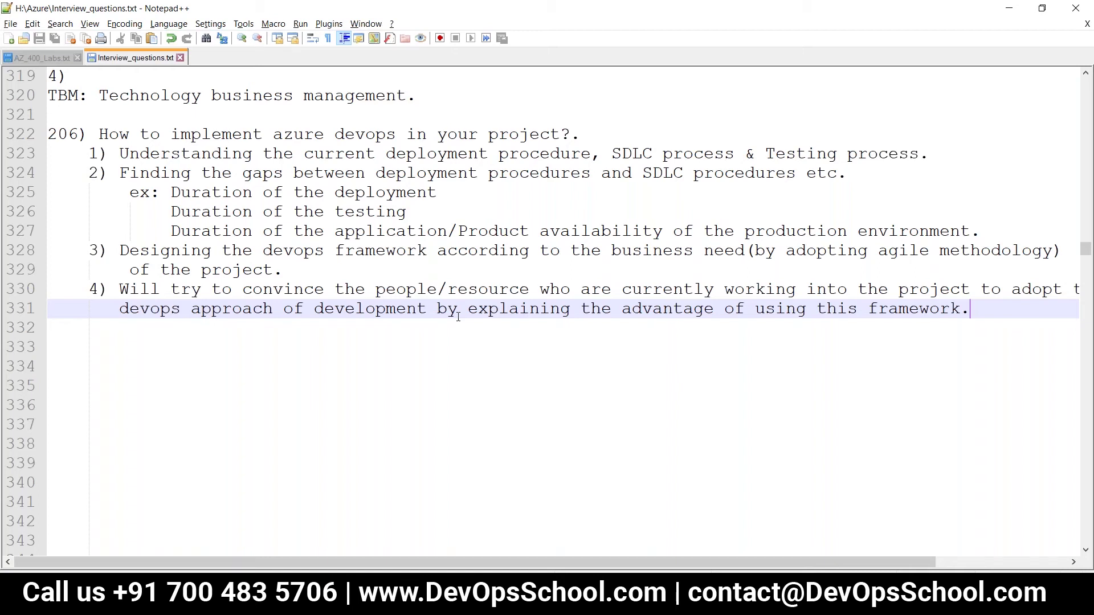
Add '207)' on a new line below the answer to question 206.
{"action": "key", "text": "Down"}
{"action": "key", "text": "Down"}
{"action": "type", "text": "207)"}
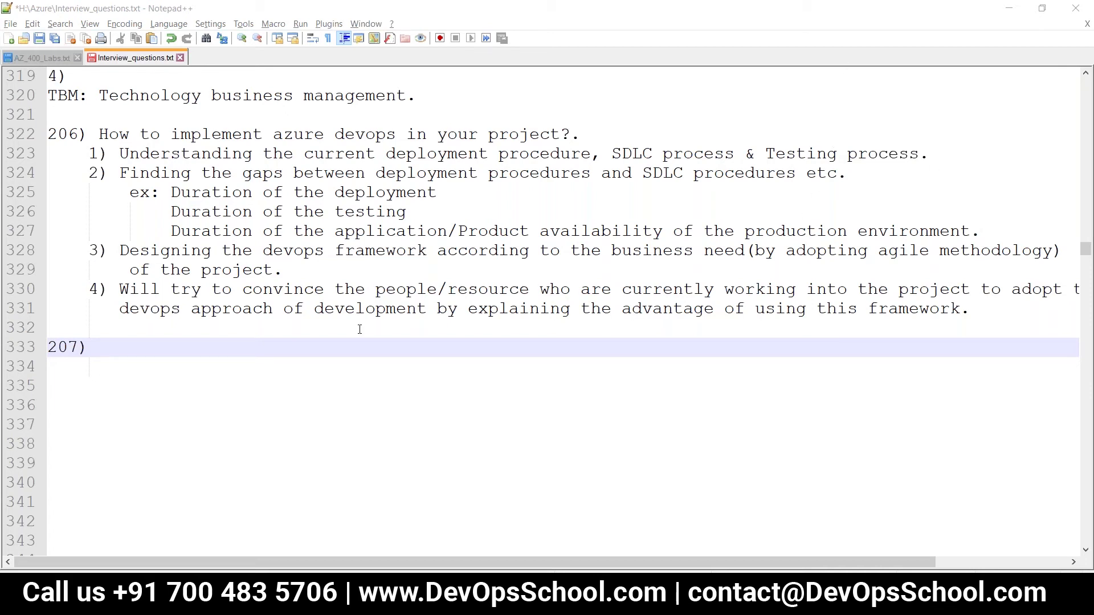
Title question 207 'Azure devops framework' and start an indented line beneath it.
{"action": "left_click", "coordinate": [233, 358]}
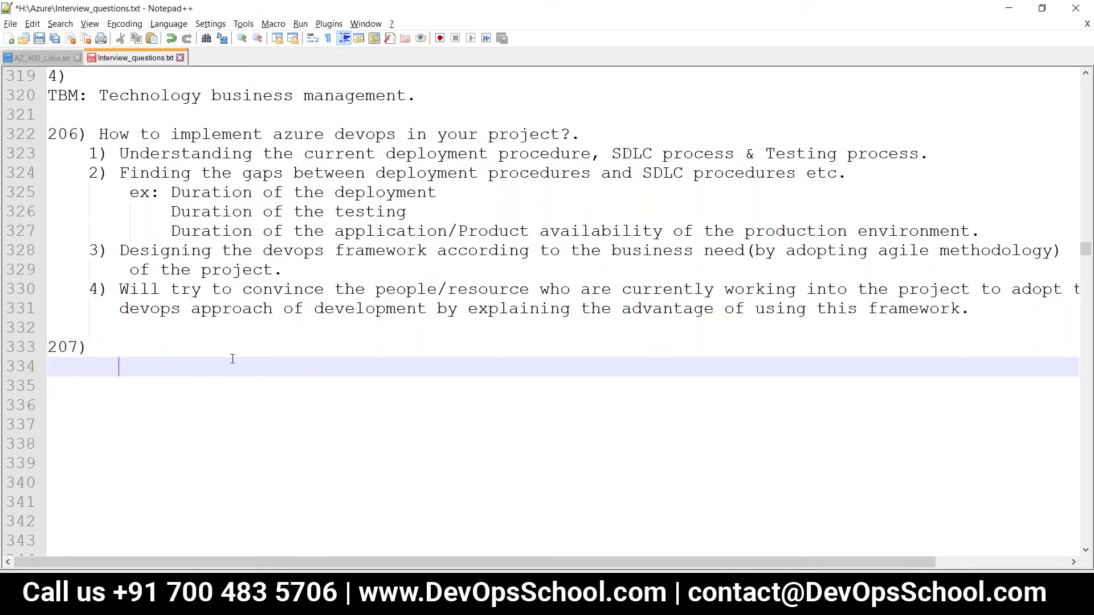
{"action": "left_click", "coordinate": [179, 354]}
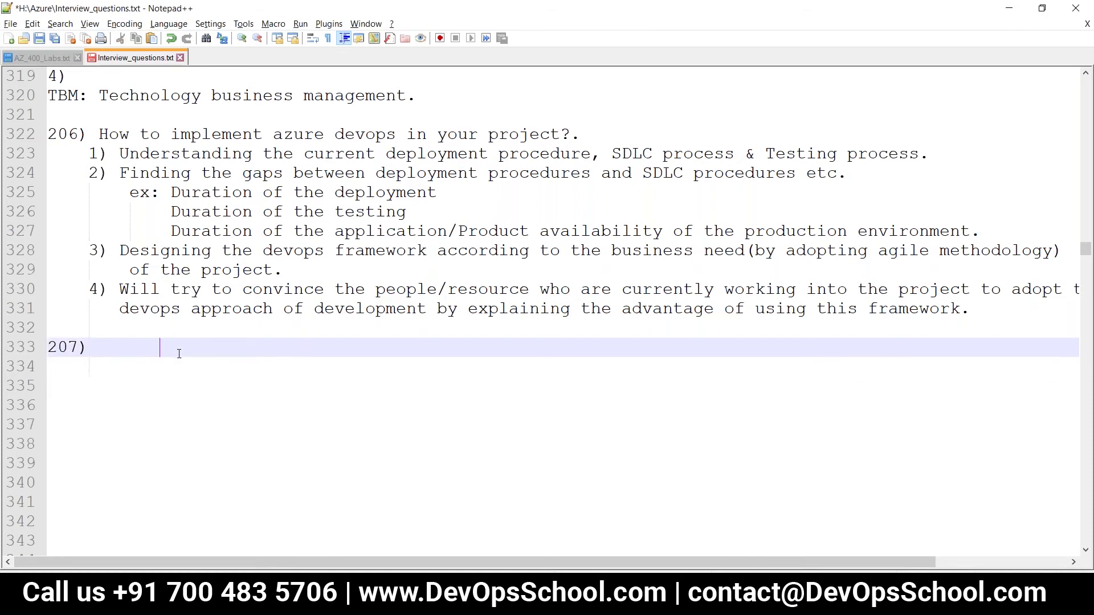
{"action": "left_click", "coordinate": [106, 349]}
{"action": "type", "text": "Az"}
{"action": "key", "text": "BackSpace"}
{"action": "key", "text": "BackSpace"}
{"action": "type", "text": "Dev"}
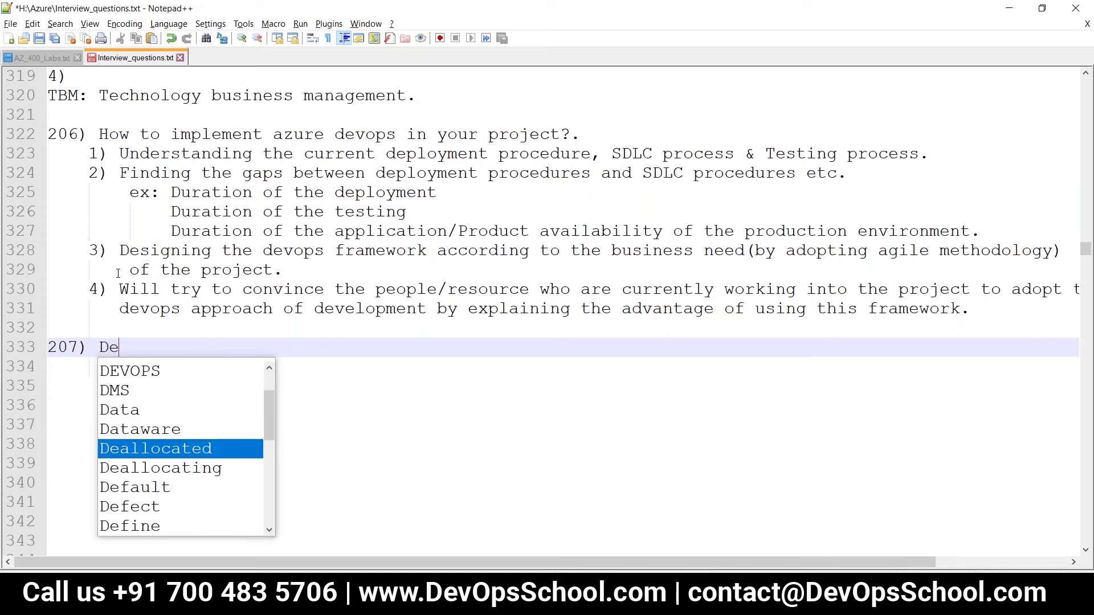
{"action": "key", "text": "BackSpace"}
{"action": "key", "text": "BackSpace"}
{"action": "key", "text": "BackSpace"}
{"action": "type", "text": "A"}
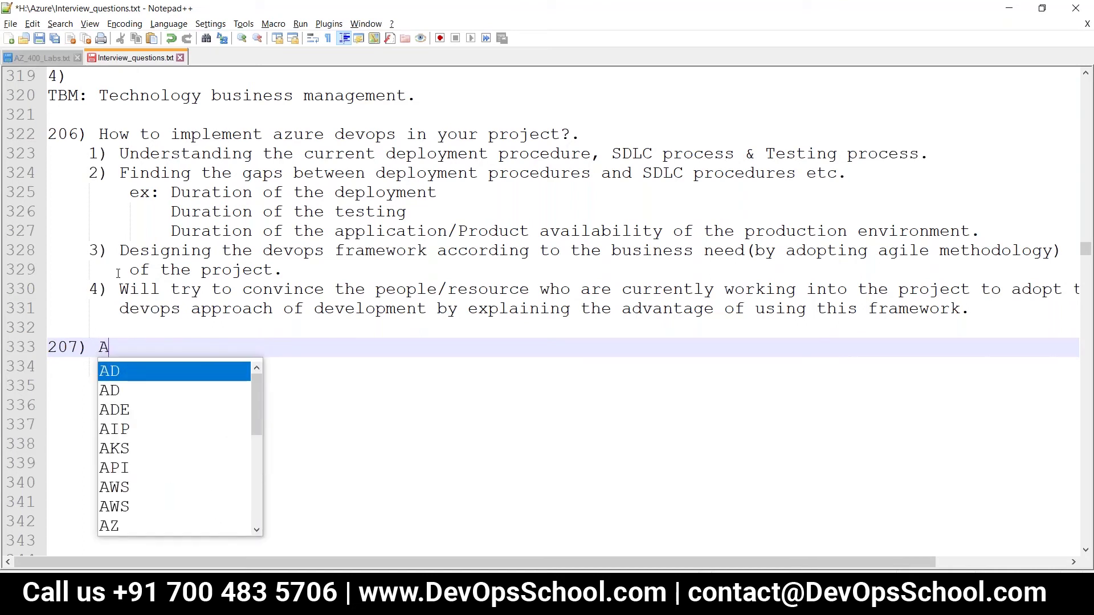
{"action": "type", "text": "zure devo"}
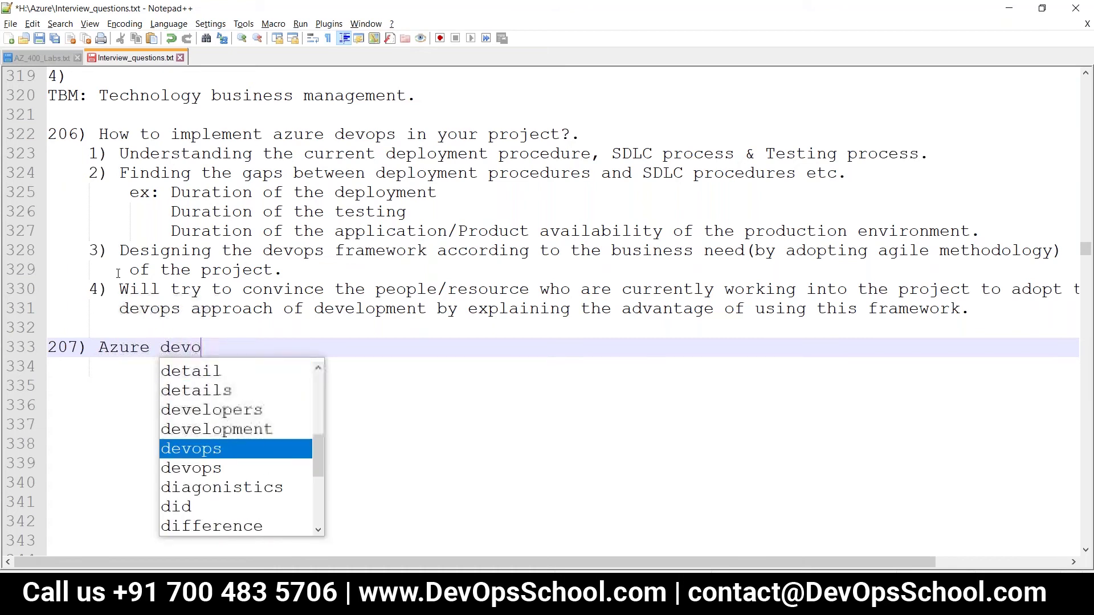
{"action": "type", "text": "ps framework"}
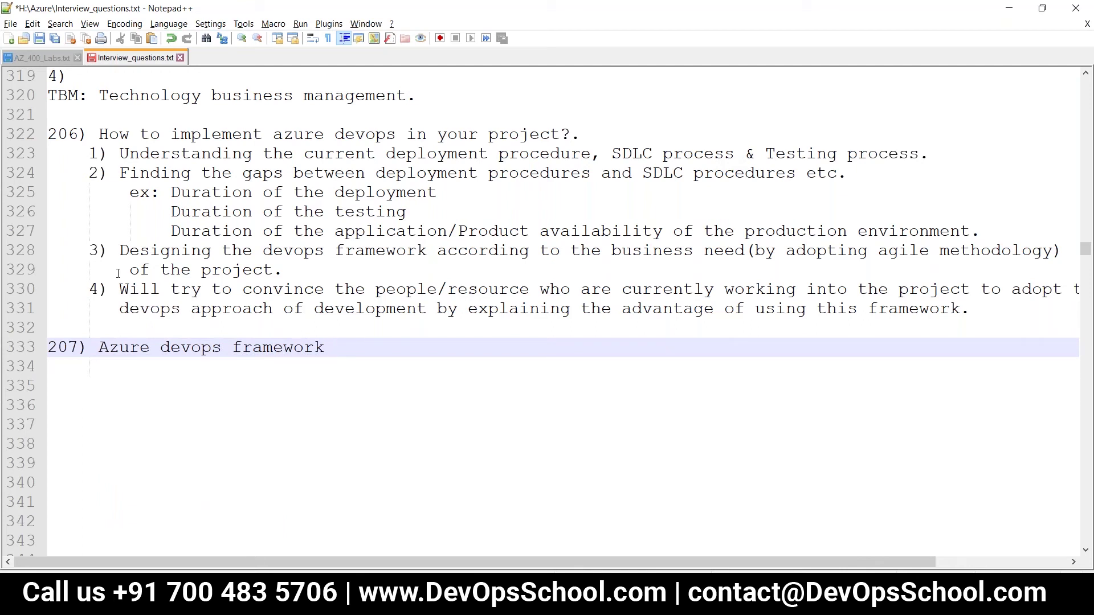
{"action": "key", "text": "Return"}
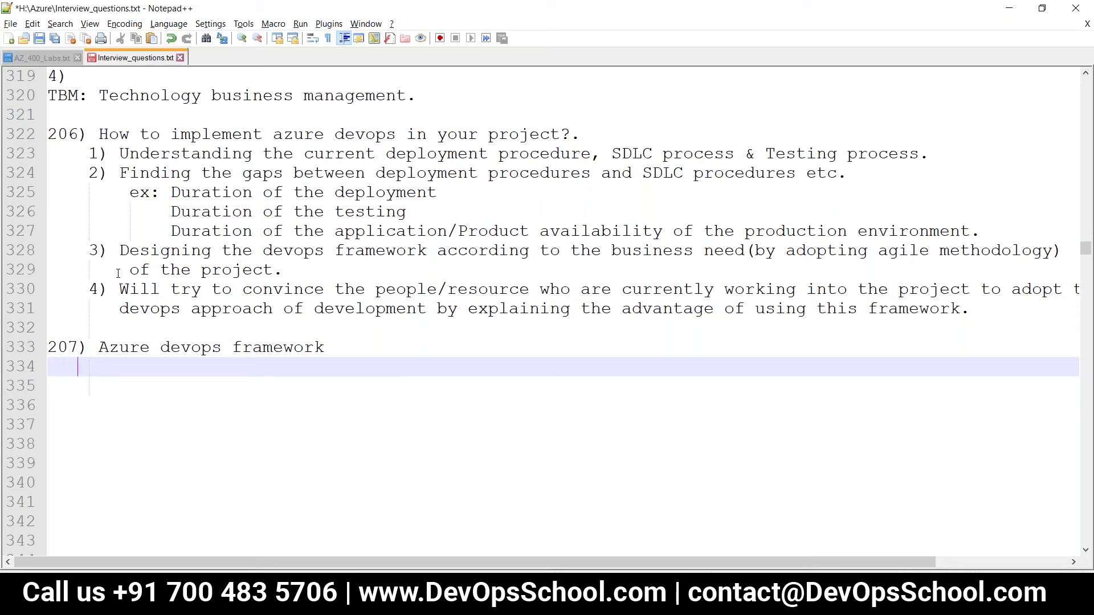
{"action": "key", "text": "BackSpace"}
Add an 'Azure board' entry under question 207, removing its '1)' numbering.
{"action": "type", "text": "1) Azure board"}
{"action": "key", "text": "Escape"}
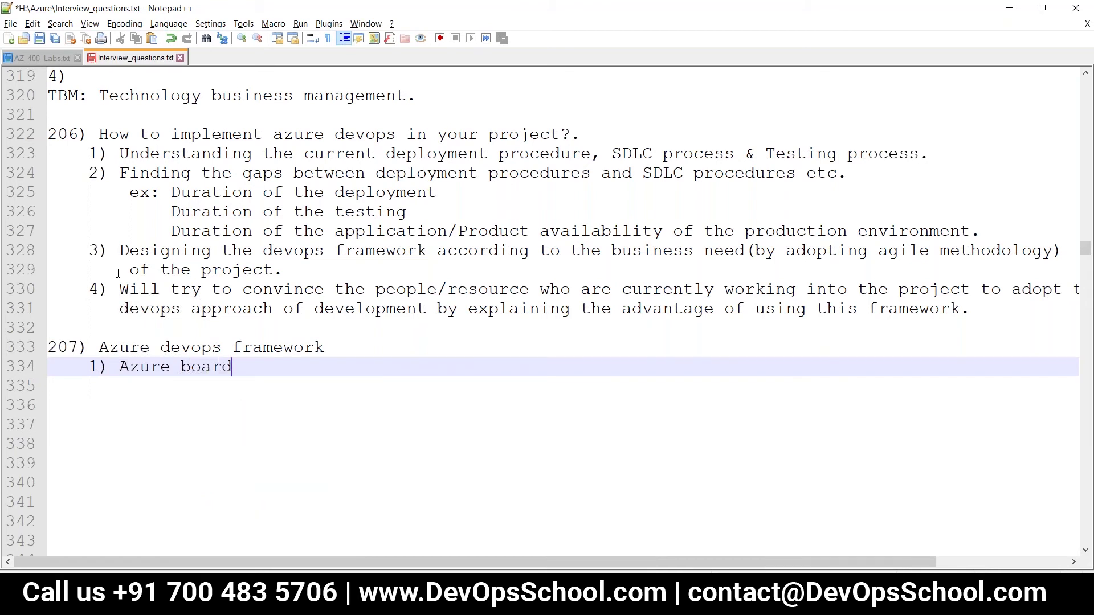
{"action": "key", "text": "Return"}
{"action": "key", "text": "Tab"}
{"action": "key", "text": "Tab"}
{"action": "key", "text": "BackSpace"}
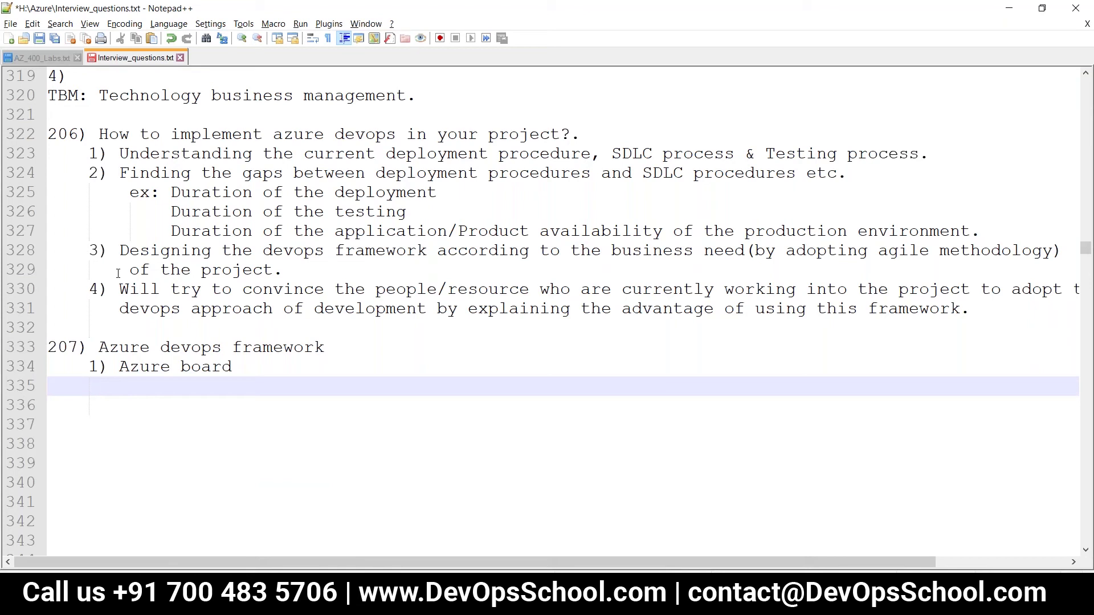
{"action": "left_click", "coordinate": [121, 373]}
{"action": "key", "text": "BackSpace"}
{"action": "key", "text": "BackSpace"}
{"action": "key", "text": "BackSpace"}
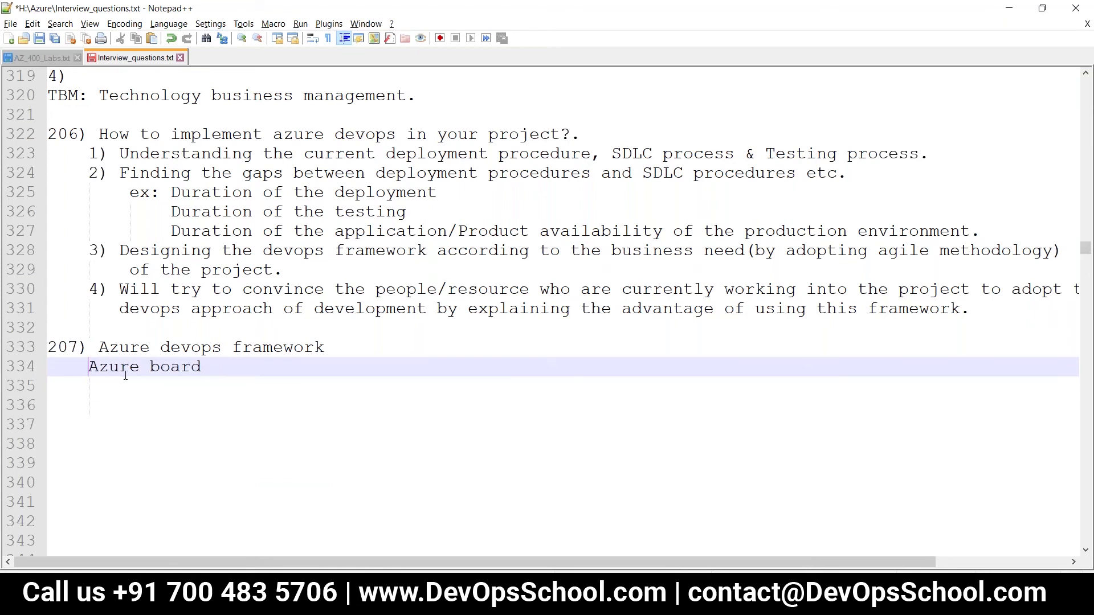
Describe Azure board: 'It is used to configuring the entire agile methodology.'.
{"action": "left_click", "coordinate": [214, 373]}
{"action": "type", "text": ": It is u"}
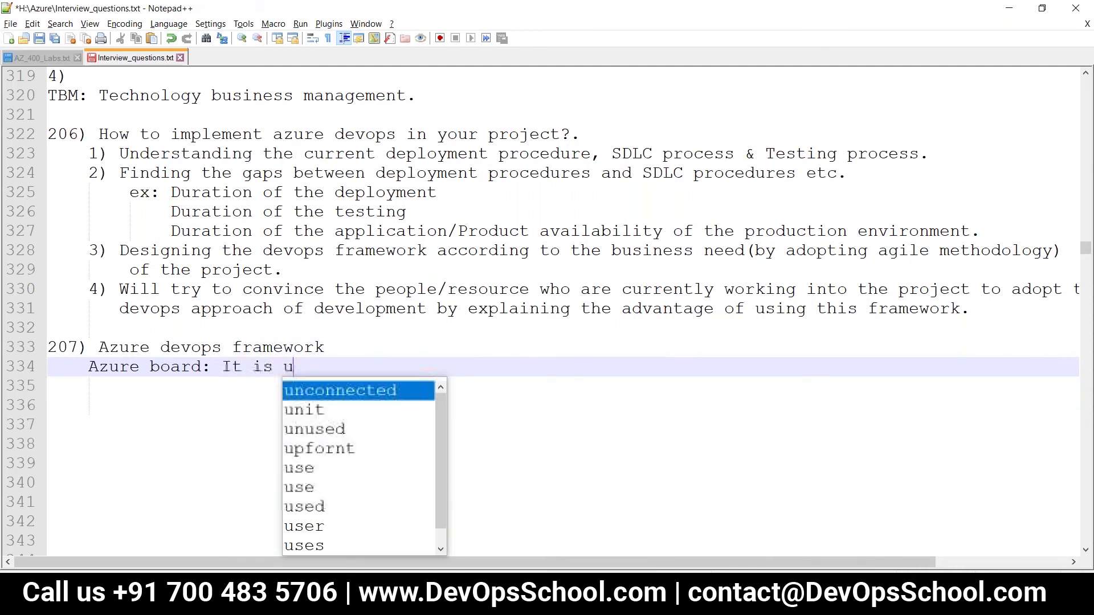
{"action": "type", "text": "sed to configure"}
{"action": "key", "text": "BackSpace"}
{"action": "type", "text": "ing the entire agil"}
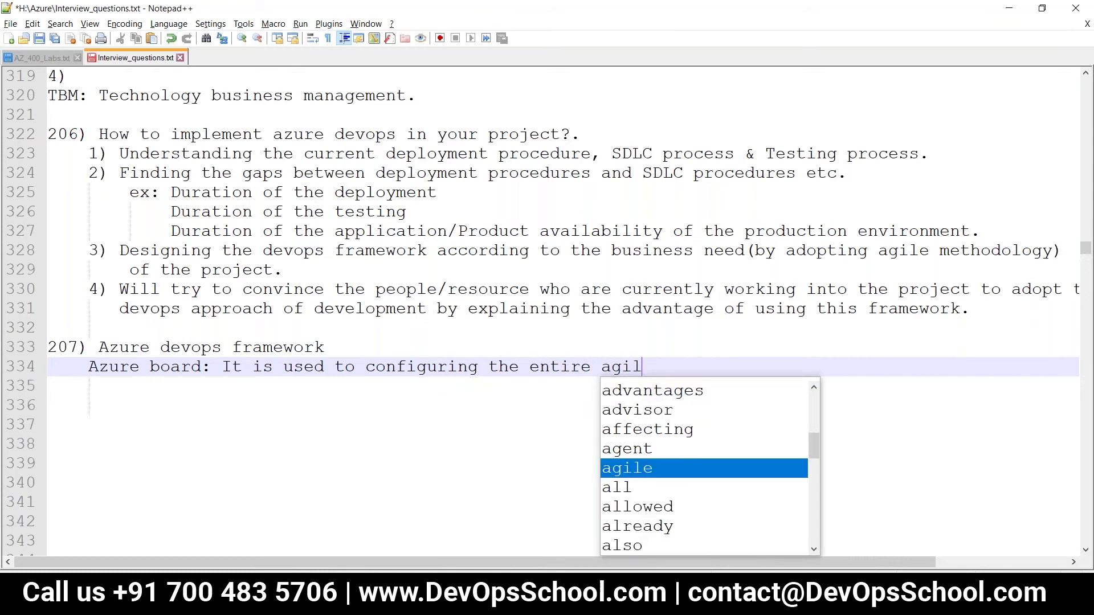
{"action": "type", "text": "e methodology"}
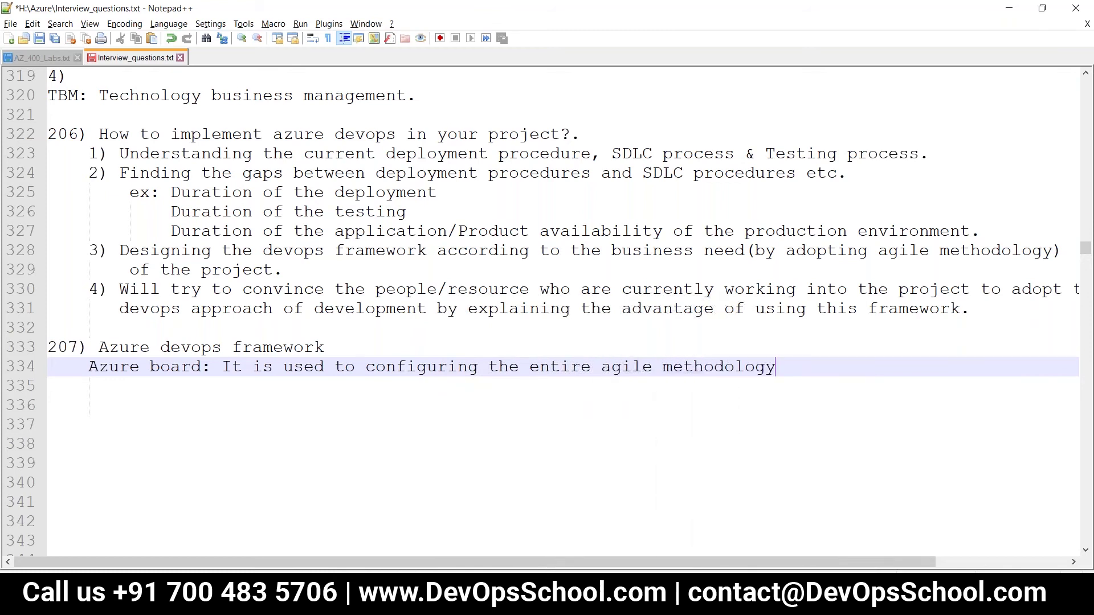
{"action": "type", "text": "."}
{"action": "key", "text": "Return"}
{"action": "key", "text": "Return"}
{"action": "key", "text": "Return"}
{"action": "key", "text": "Return"}
{"action": "key", "text": "Return"}
{"action": "key", "text": "Return"}
{"action": "key", "text": "Return"}
{"action": "key", "text": "Return"}
{"action": "key", "text": "Return"}
{"action": "key", "text": "Return"}
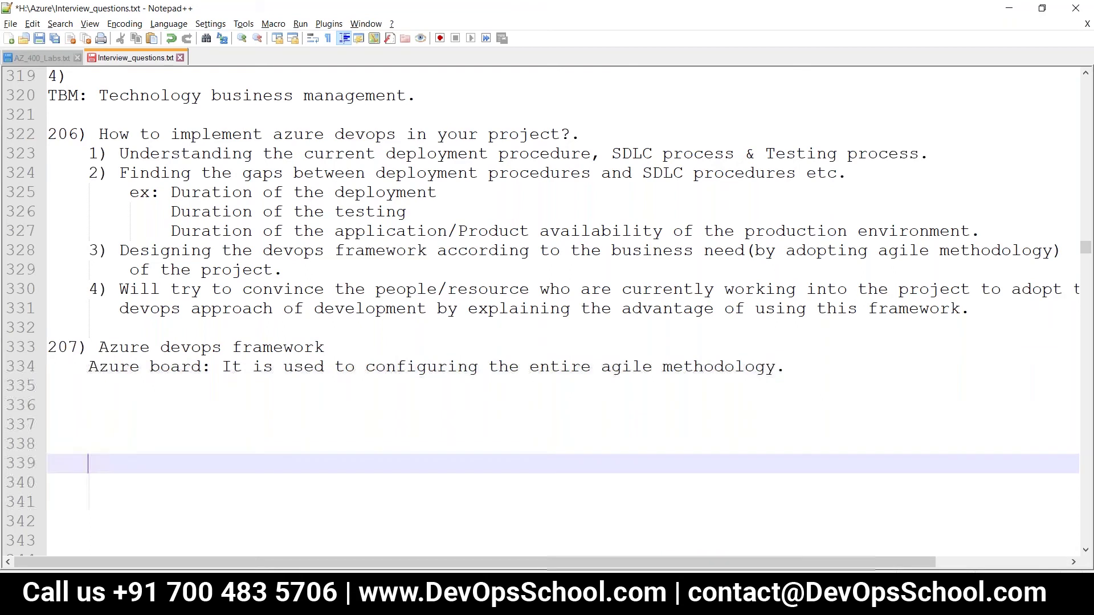
{"action": "key", "text": "Return"}
{"action": "key", "text": "Return"}
{"action": "key", "text": "Return"}
{"action": "key", "text": "Return"}
{"action": "key", "text": "Return"}
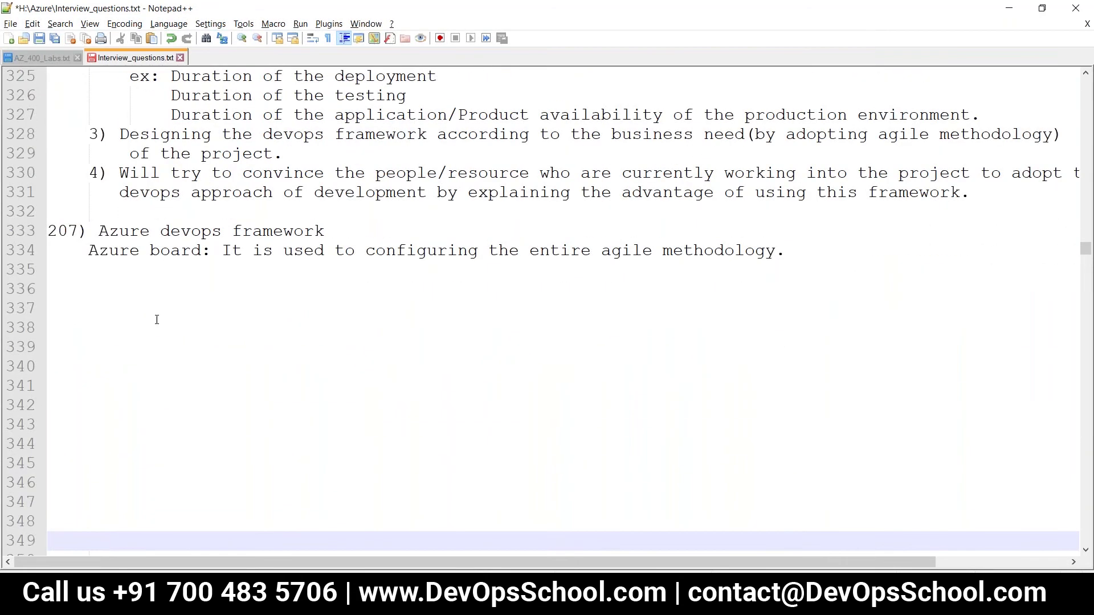
{"action": "left_click", "coordinate": [93, 273]}
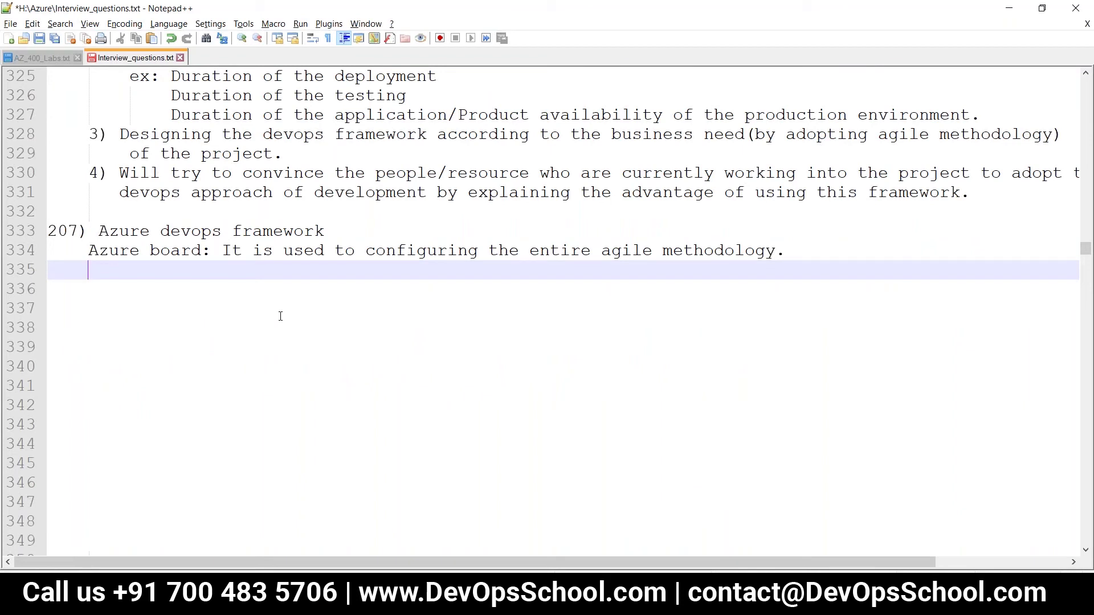
Start the line 'Azure test plan: It is used for functional' using autocomplete.
{"action": "type", "text": "A"}
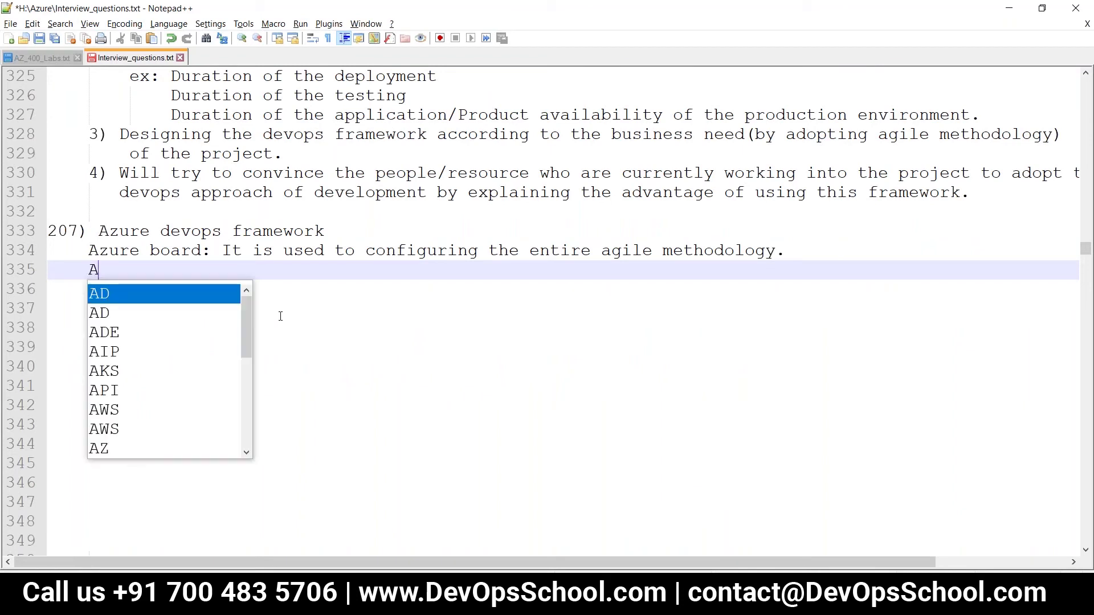
{"action": "type", "text": "zure t"}
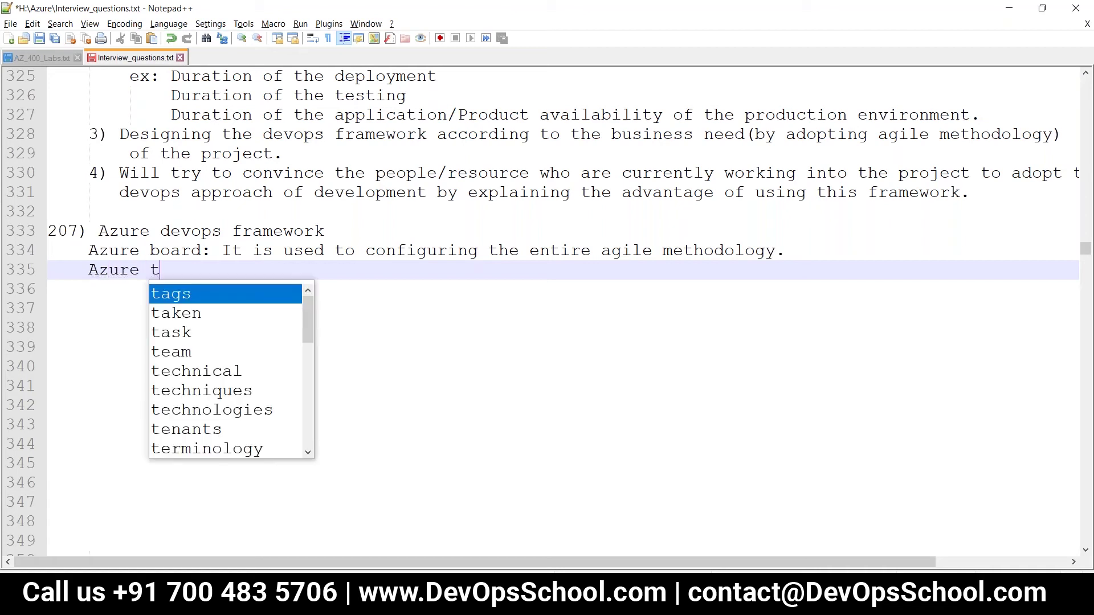
{"action": "type", "text": "est pl"}
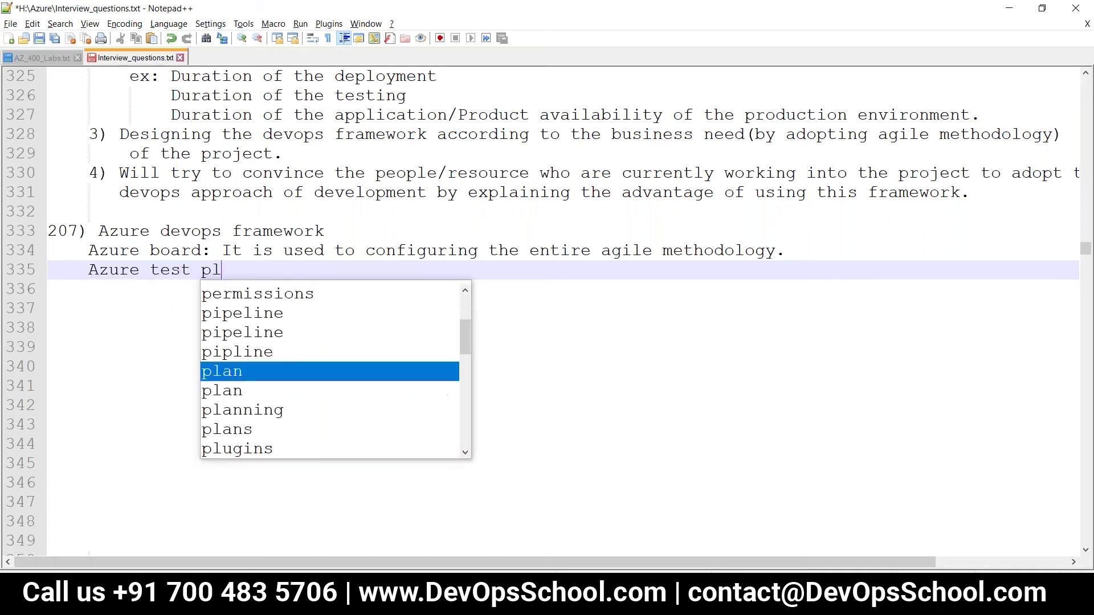
{"action": "type", "text": "an:"}
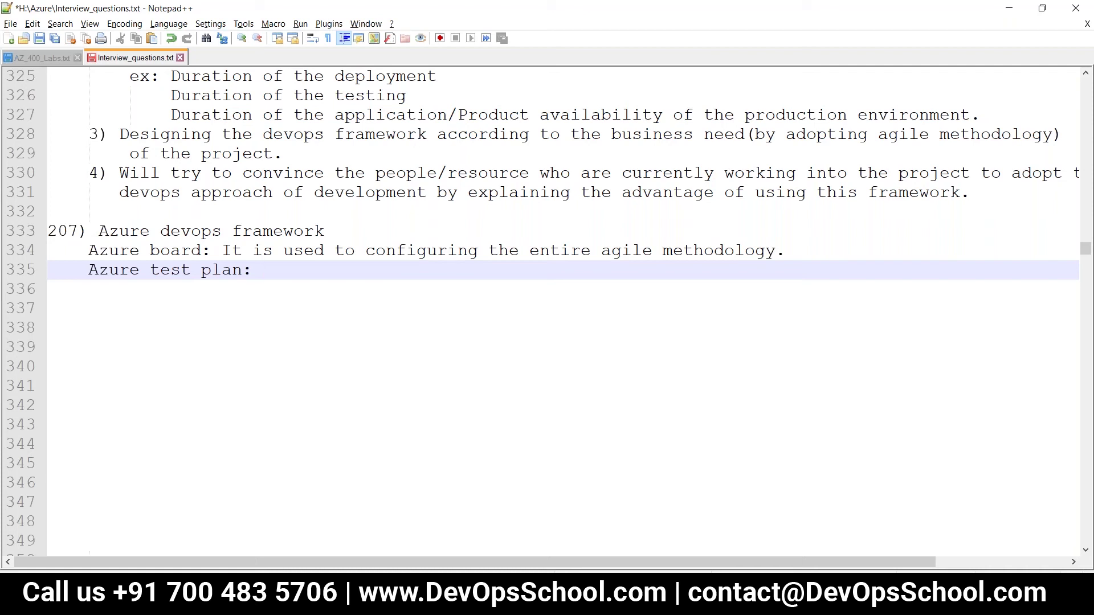
{"action": "type", "text": "It"}
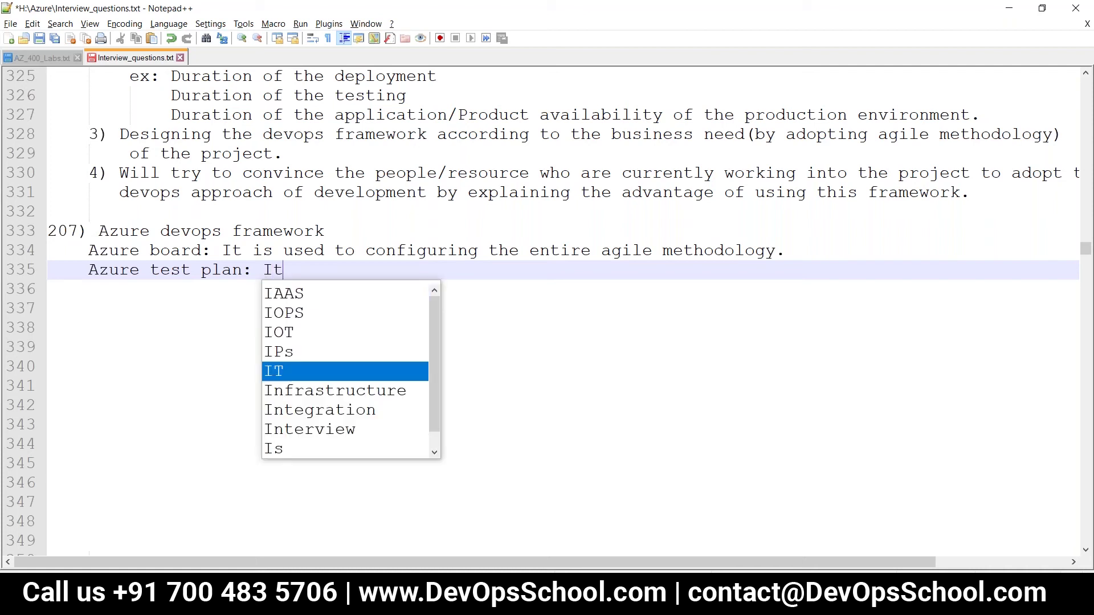
{"action": "type", "text": " is used fo"}
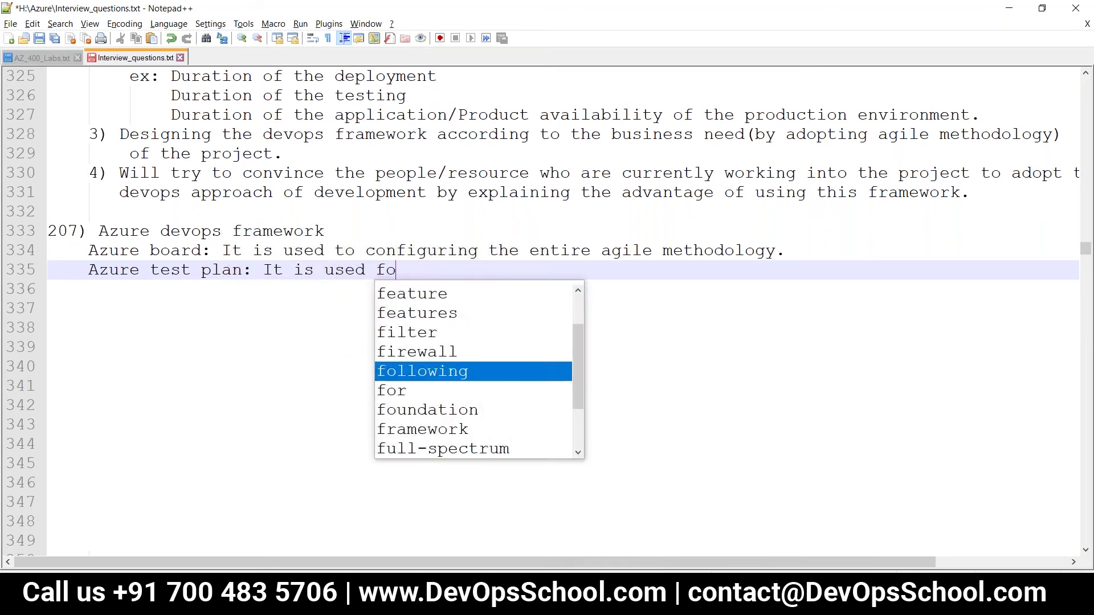
{"action": "type", "text": "r t"}
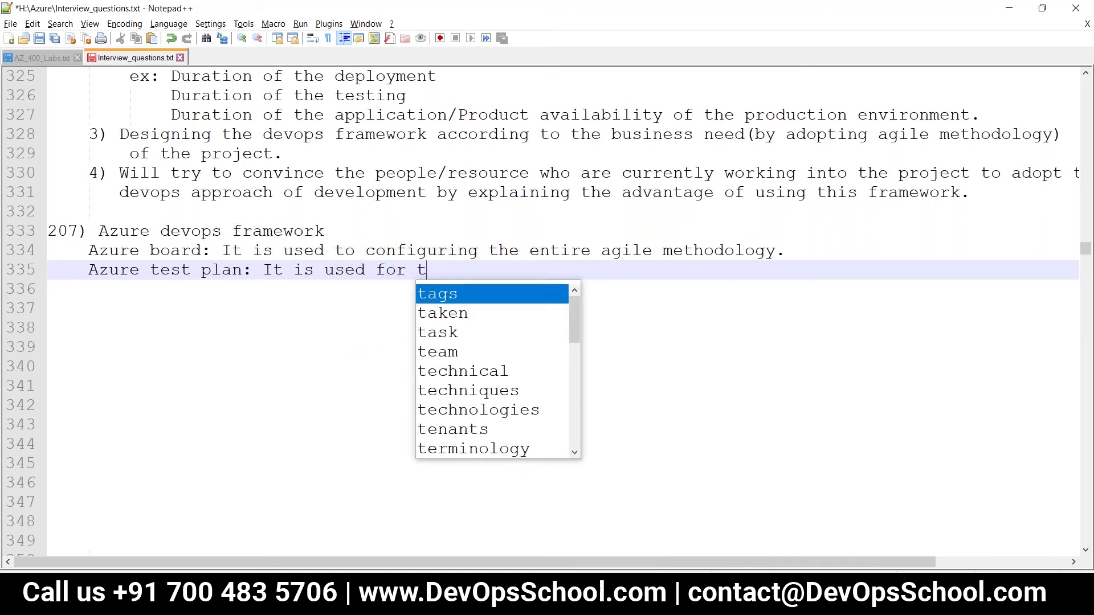
{"action": "type", "text": "esting the fu"}
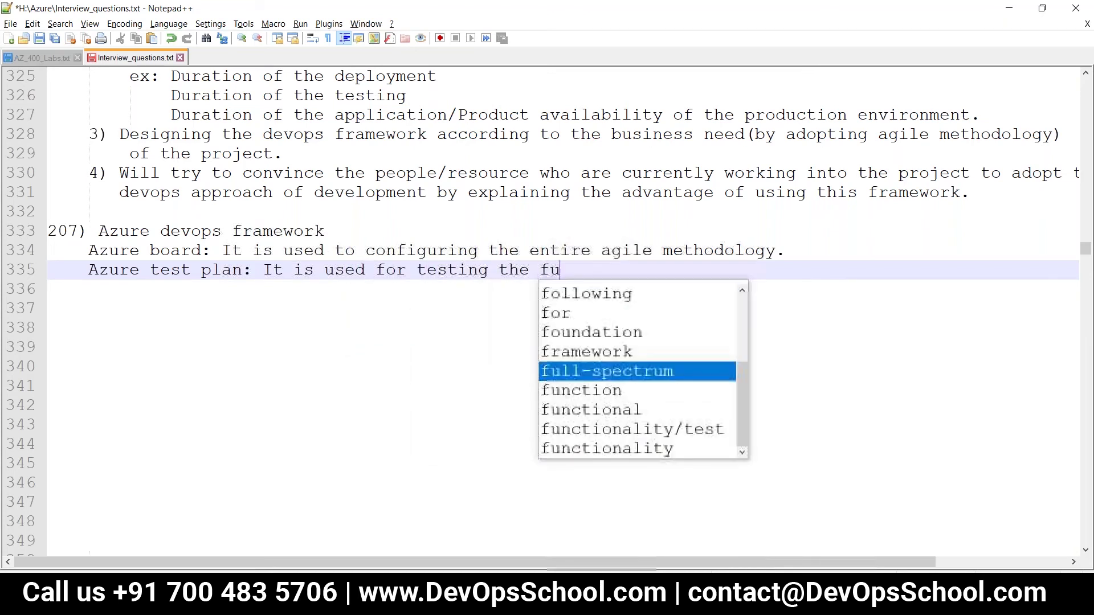
{"action": "type", "text": "nct"}
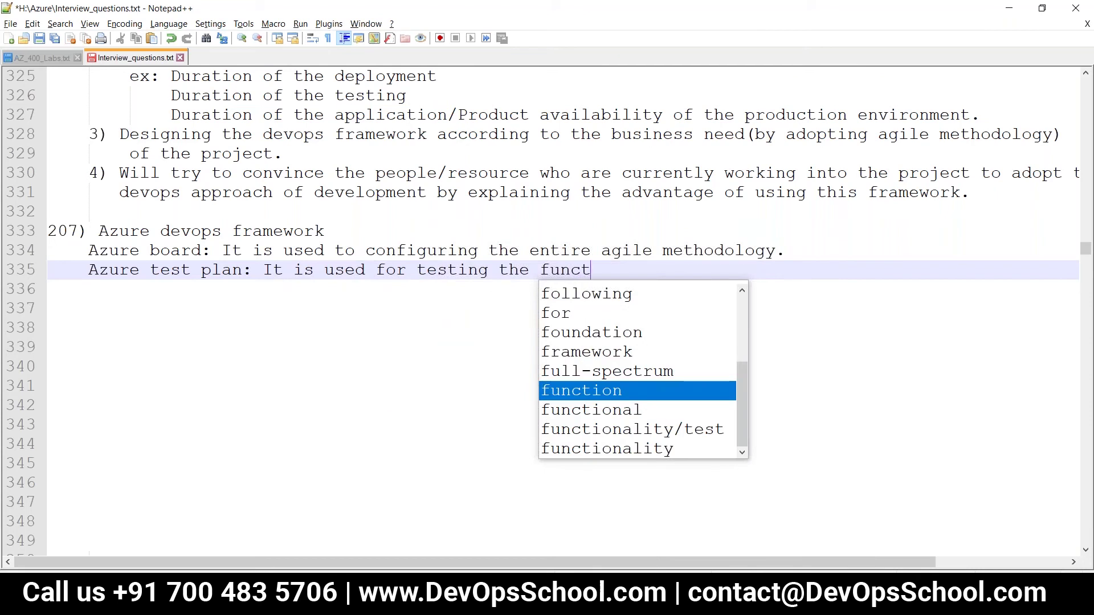
{"action": "key", "text": "Down"}
{"action": "type", "text": "\\"}
{"action": "key", "text": "BackSpace"}
{"action": "key", "text": "BackSpace"}
{"action": "key", "text": "BackSpace"}
{"action": "key", "text": "BackSpace"}
{"action": "key", "text": "BackSpace"}
{"action": "key", "text": "BackSpace"}
{"action": "key", "text": "BackSpace"}
{"action": "key", "text": "BackSpace"}
{"action": "key", "text": "BackSpace"}
{"action": "key", "text": "BackSpace"}
{"action": "key", "text": "BackSpace"}
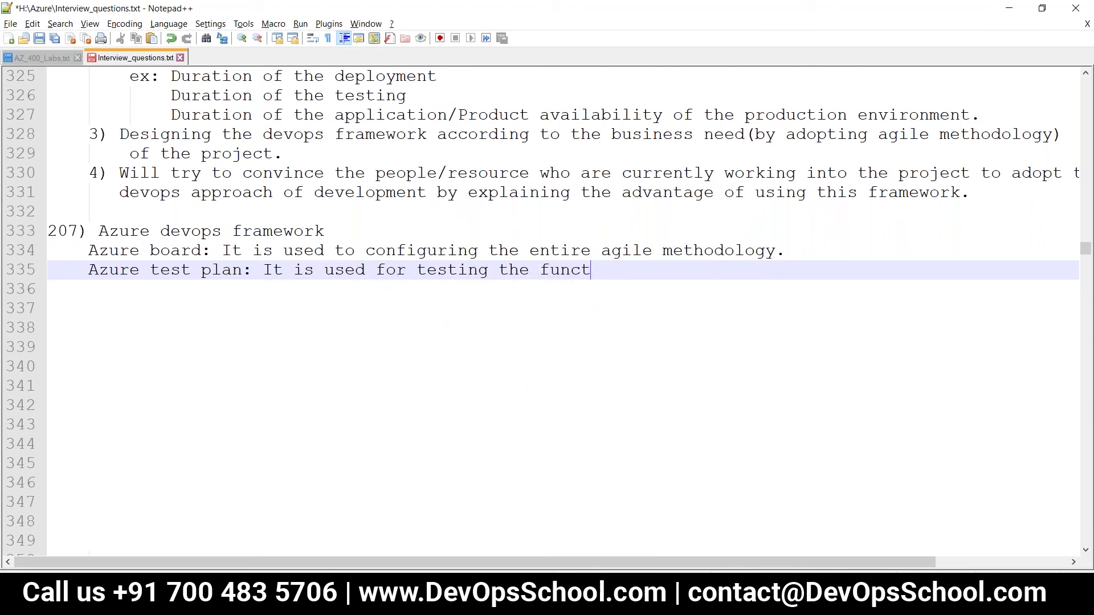
{"action": "key", "text": "BackSpace"}
{"action": "key", "text": "BackSpace"}
{"action": "key", "text": "BackSpace"}
{"action": "key", "text": "BackSpace"}
{"action": "key", "text": "BackSpace"}
{"action": "key", "text": "BackSpace"}
{"action": "key", "text": "BackSpace"}
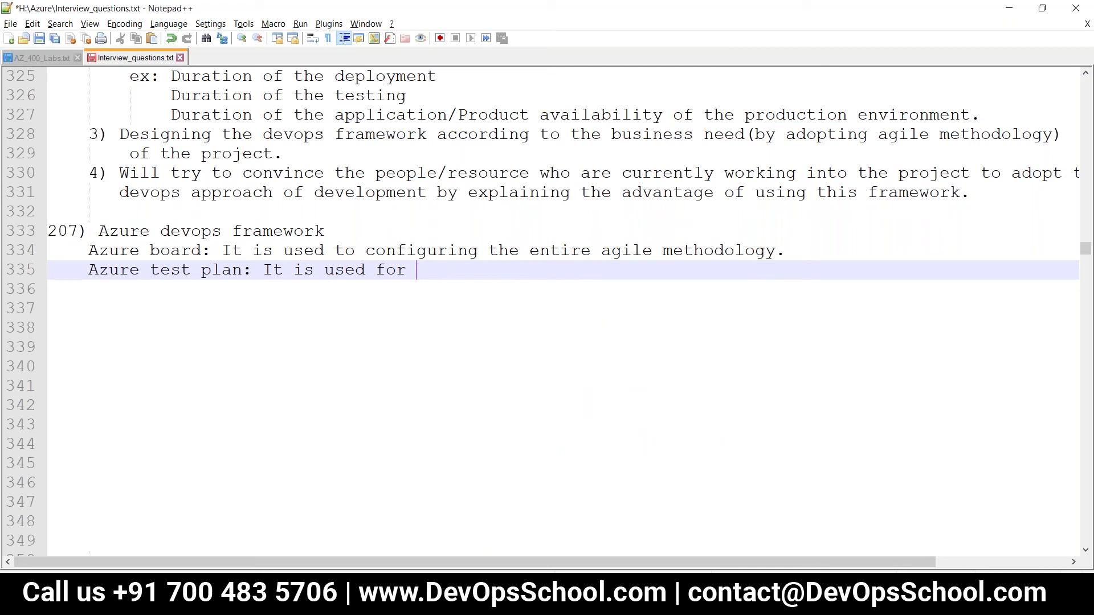
{"action": "type", "text": "funct"}
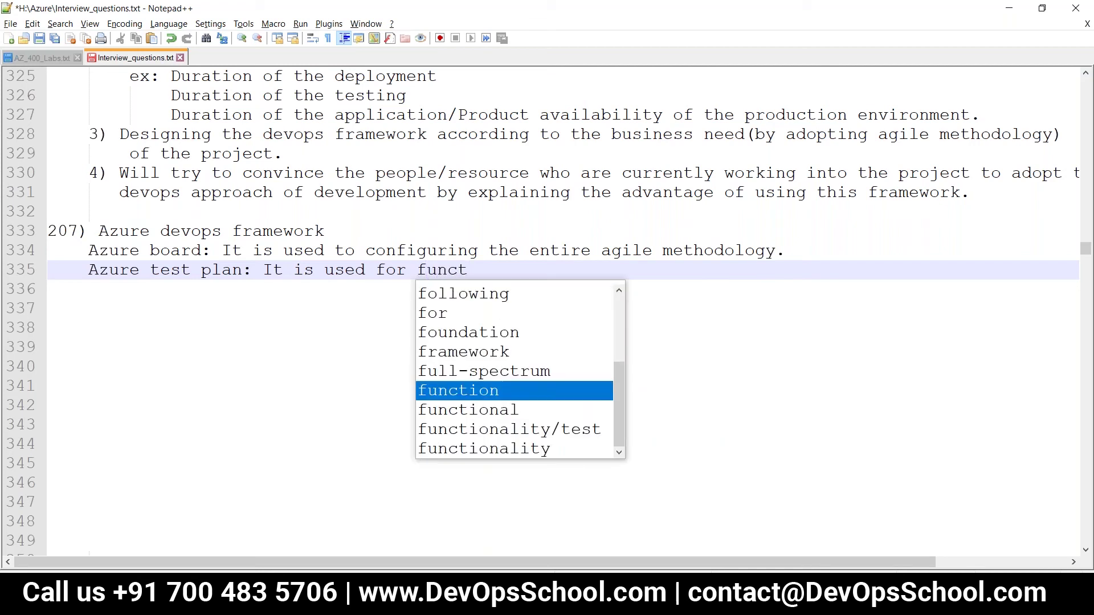
{"action": "key", "text": "Down"}
{"action": "key", "text": "Return"}
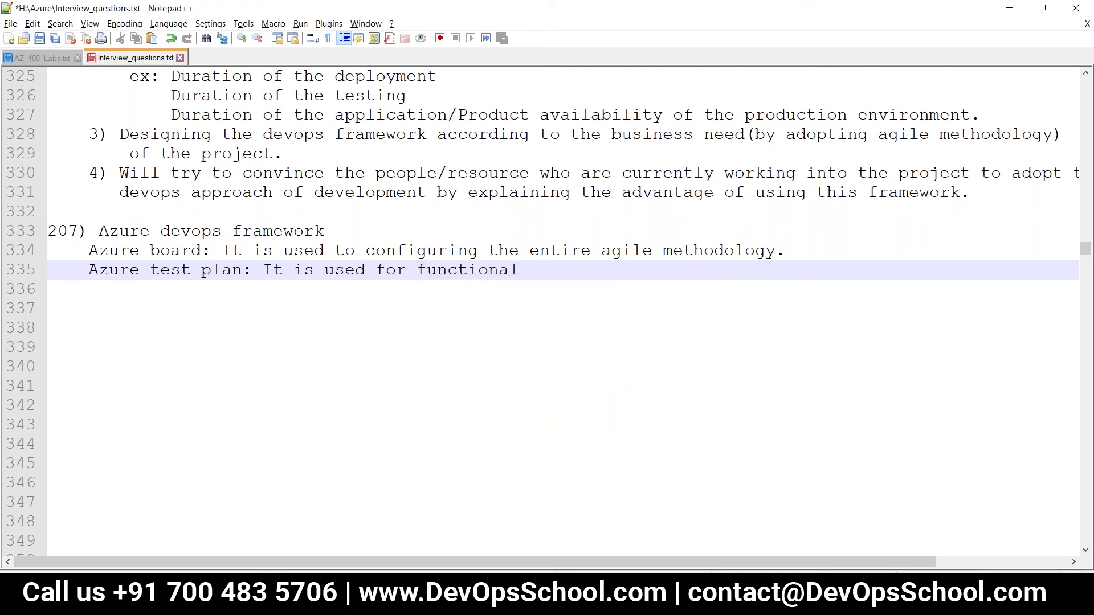
{"action": "key", "text": "BackSpace"}
Extend the test plan line with ', non-functional(PT) & automation testing.'.
{"action": "type", "text": ", non-func"}
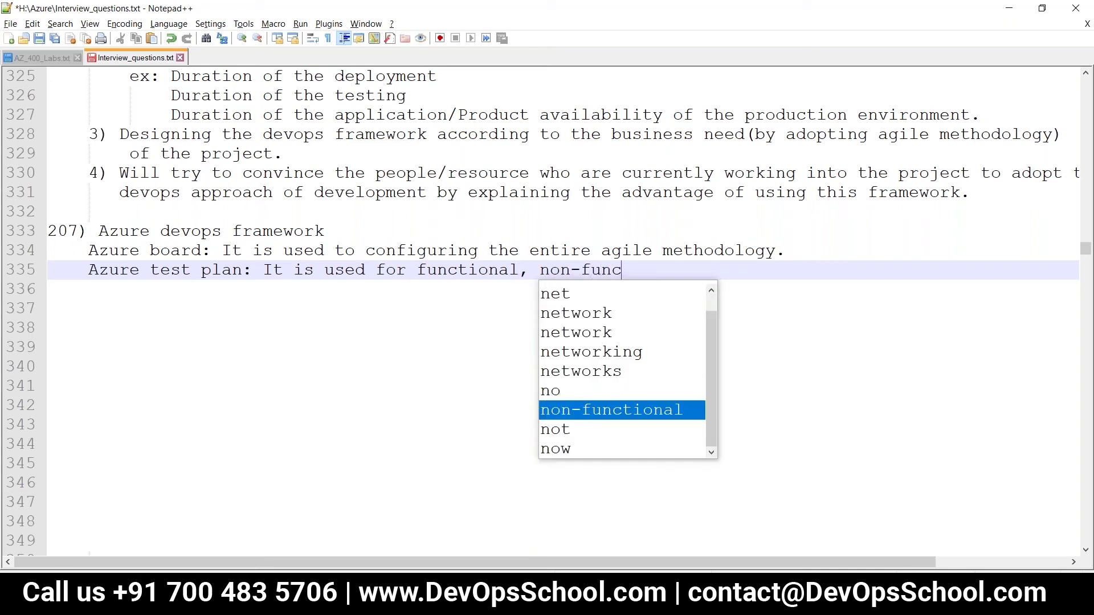
{"action": "key", "text": "Return"}
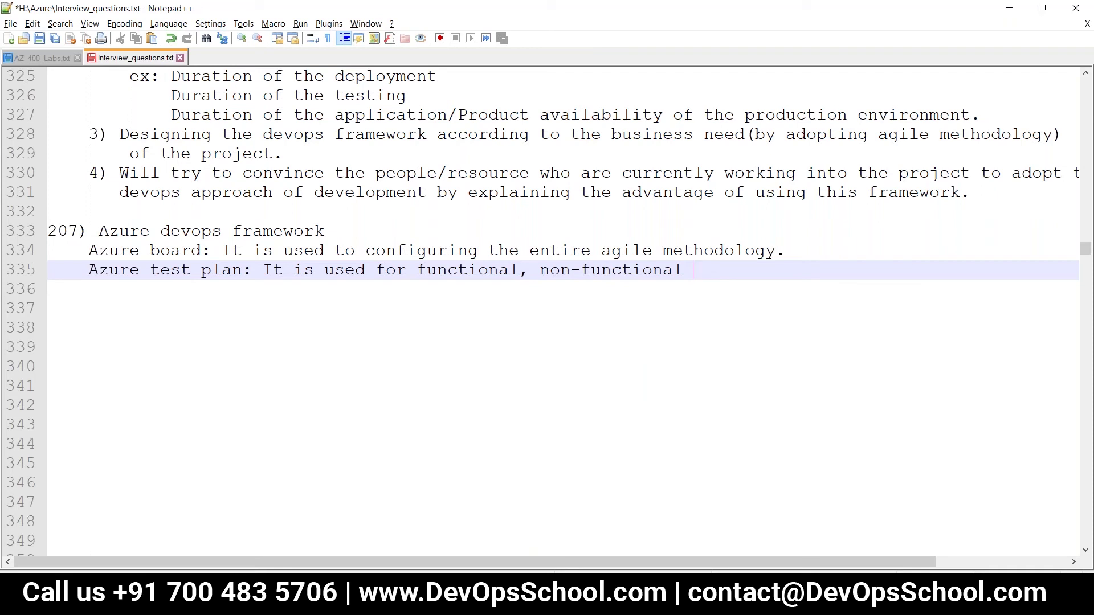
{"action": "key", "text": "BackSpace"}
{"action": "type", "text": "(PT)"}
{"action": "type", "text": "& auto"}
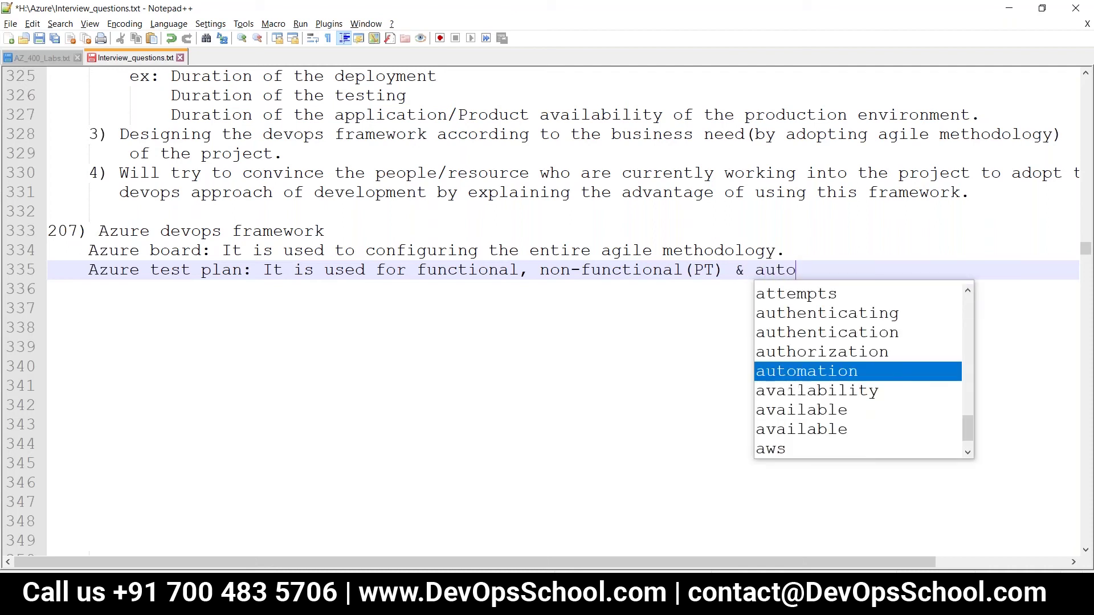
{"action": "type", "text": "mat"}
{"action": "key", "text": "Return"}
{"action": "type", "text": "tet"}
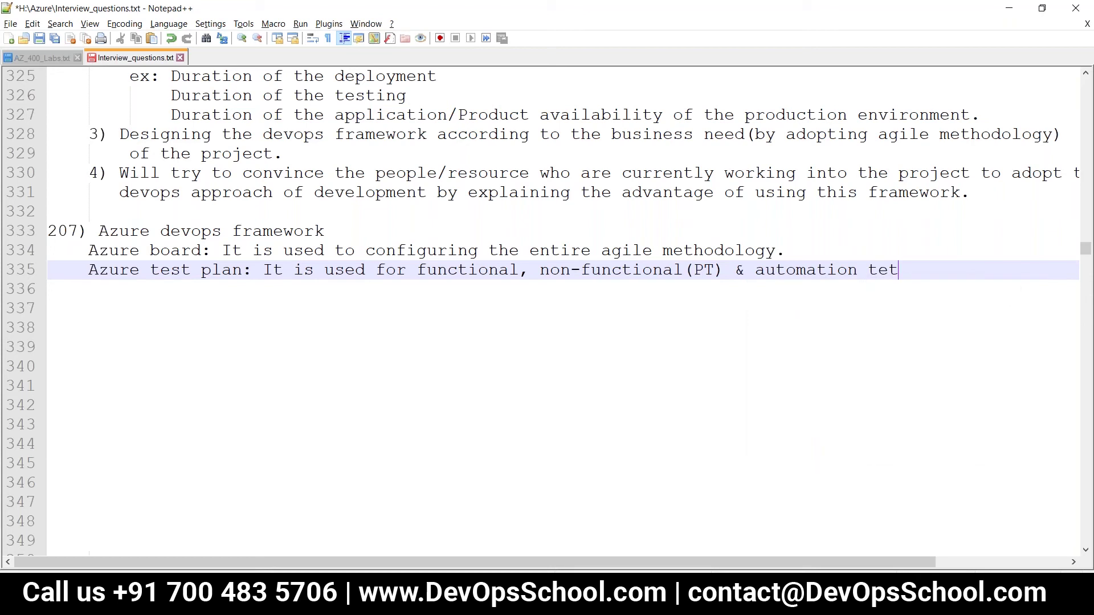
{"action": "key", "text": "BackSpace"}
{"action": "type", "text": "sting"}
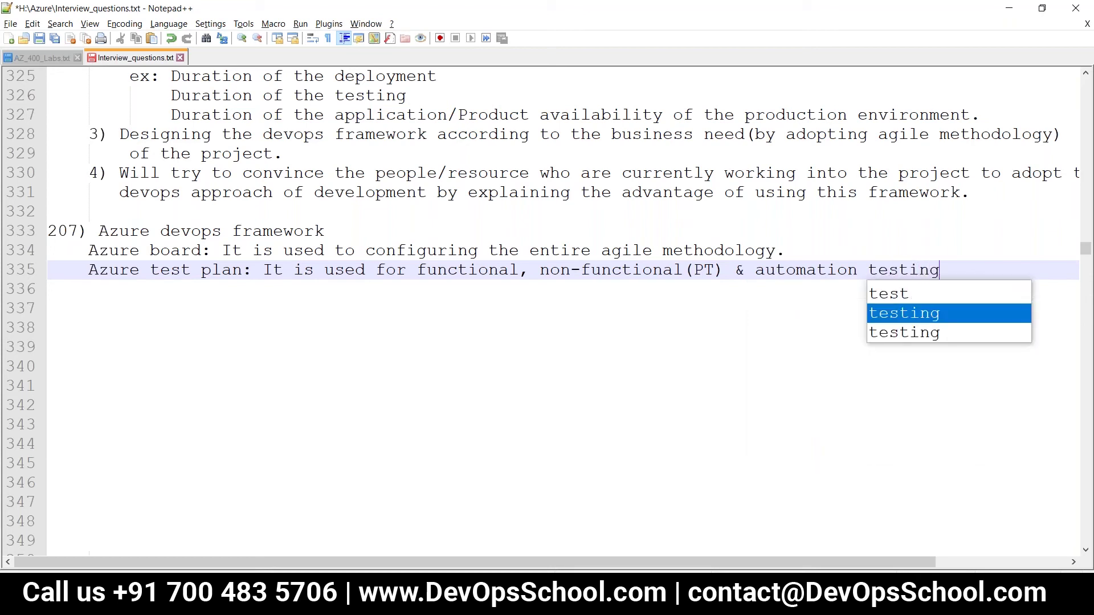
{"action": "type", "text": "."}
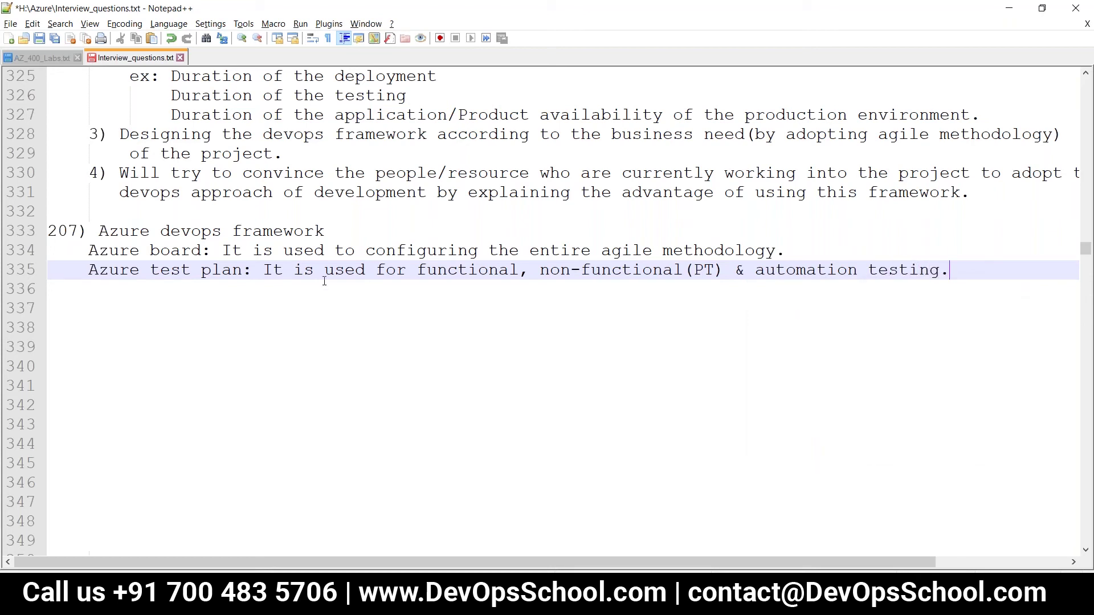
{"action": "type", "text": "e"}
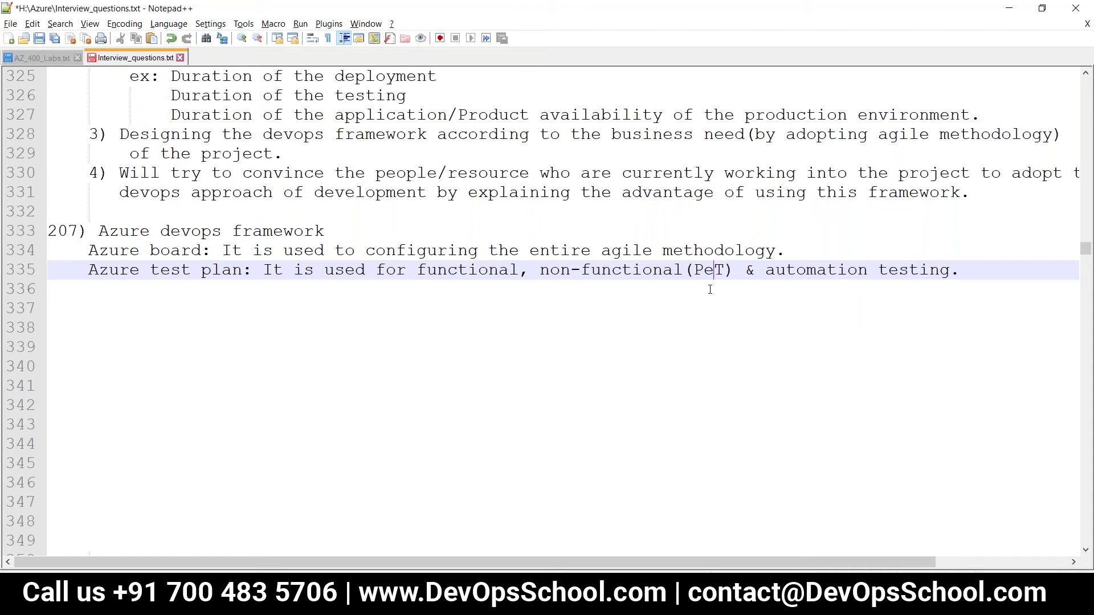
{"action": "type", "text": "rformance"}
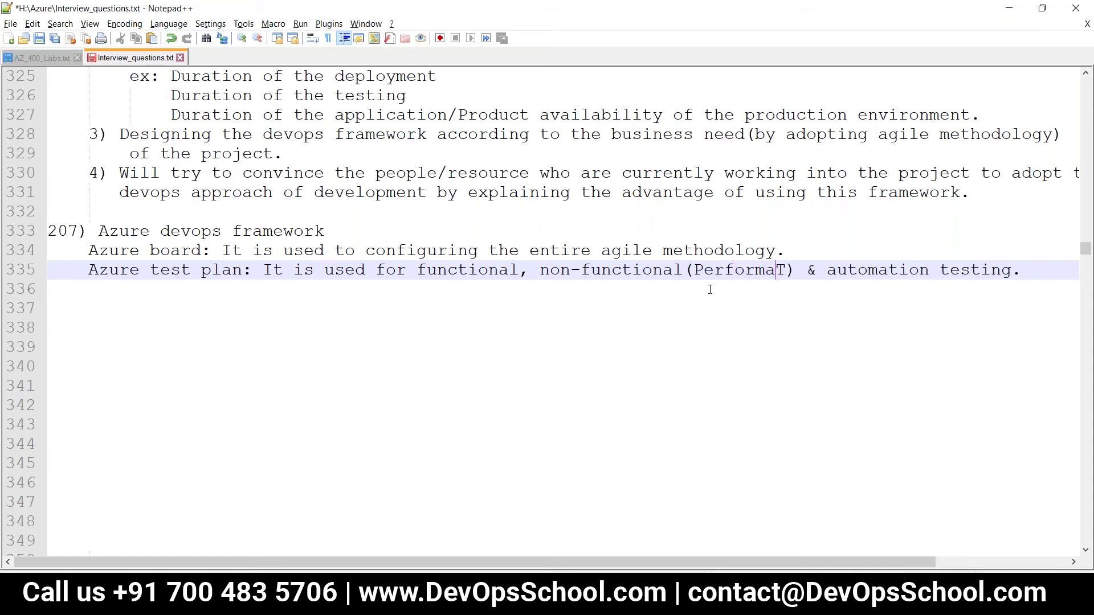
Expand '(PT)' to '(Performance testing)' and move to the next line.
{"action": "key", "text": "Right"}
{"action": "key", "text": "Right"}
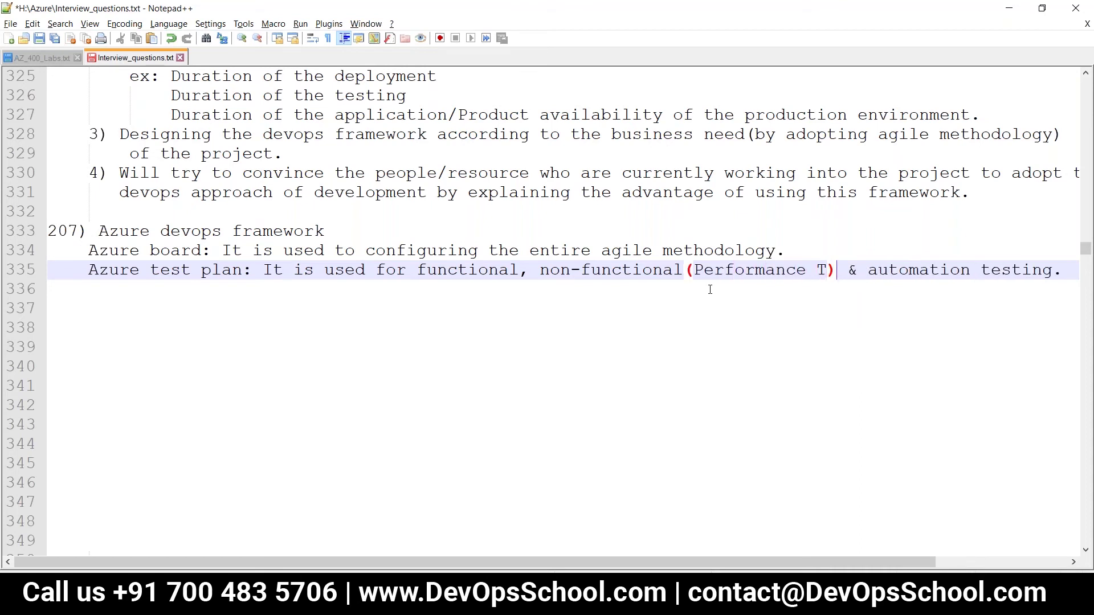
{"action": "left_click", "coordinate": [829, 267]}
{"action": "key", "text": "BackSpace"}
{"action": "type", "text": "testing"}
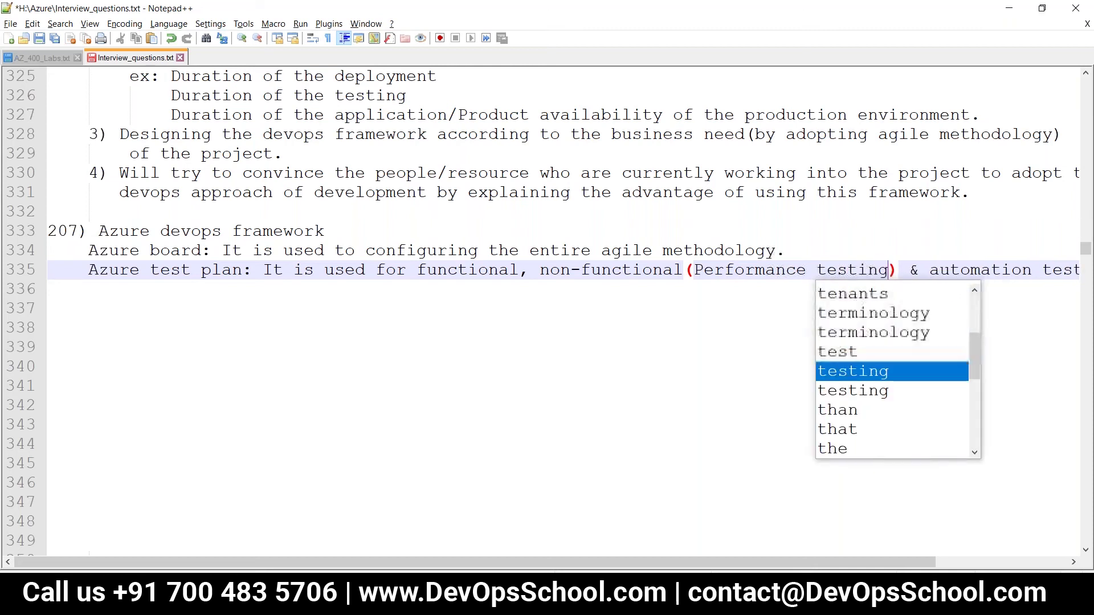
{"action": "key", "text": "Escape"}
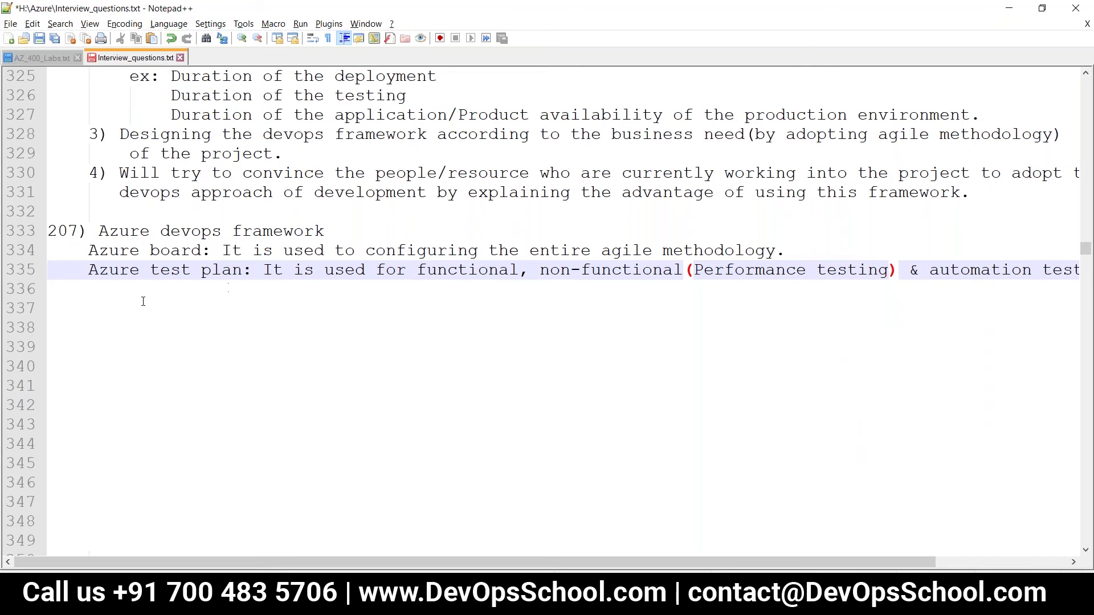
{"action": "left_click", "coordinate": [99, 286]}
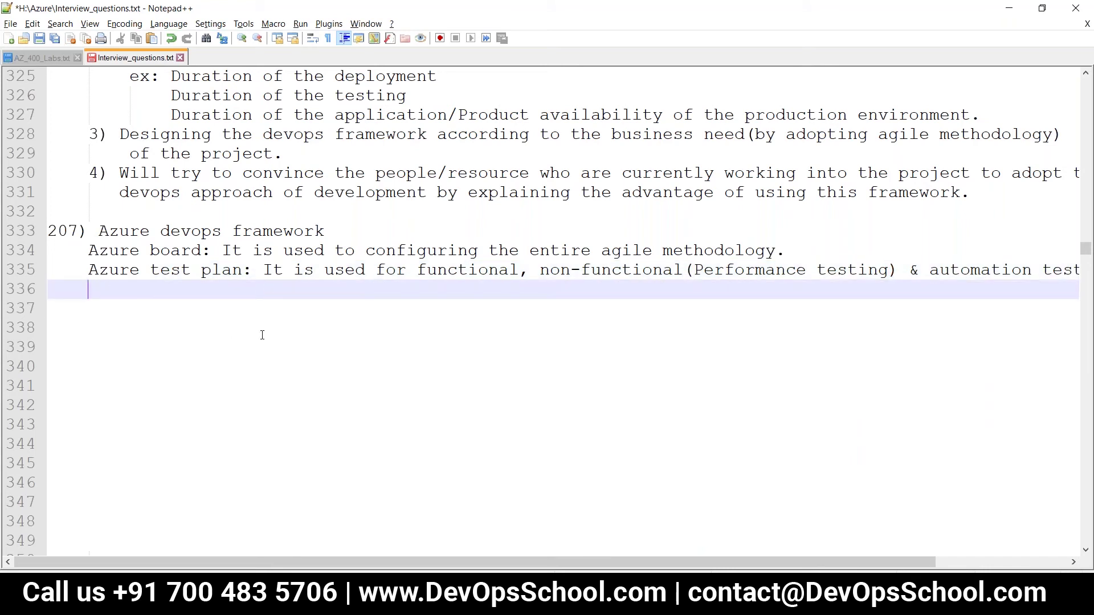
Add 'Azure Repository: It is used to store the build or it is used for version controlling.' and save.
{"action": "type", "text": "Az"}
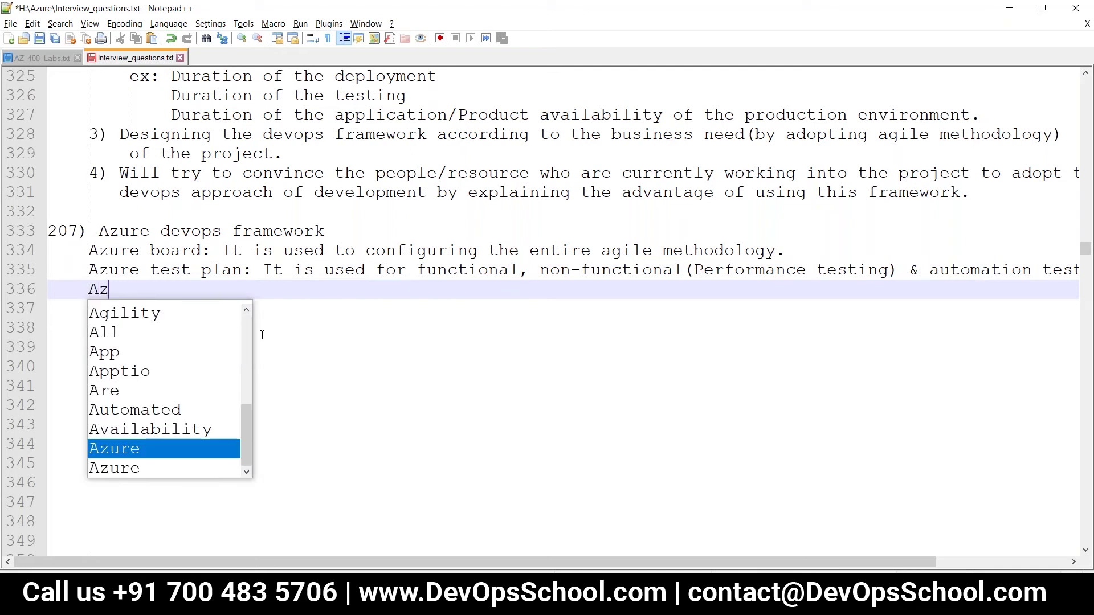
{"action": "type", "text": "ure Repo"}
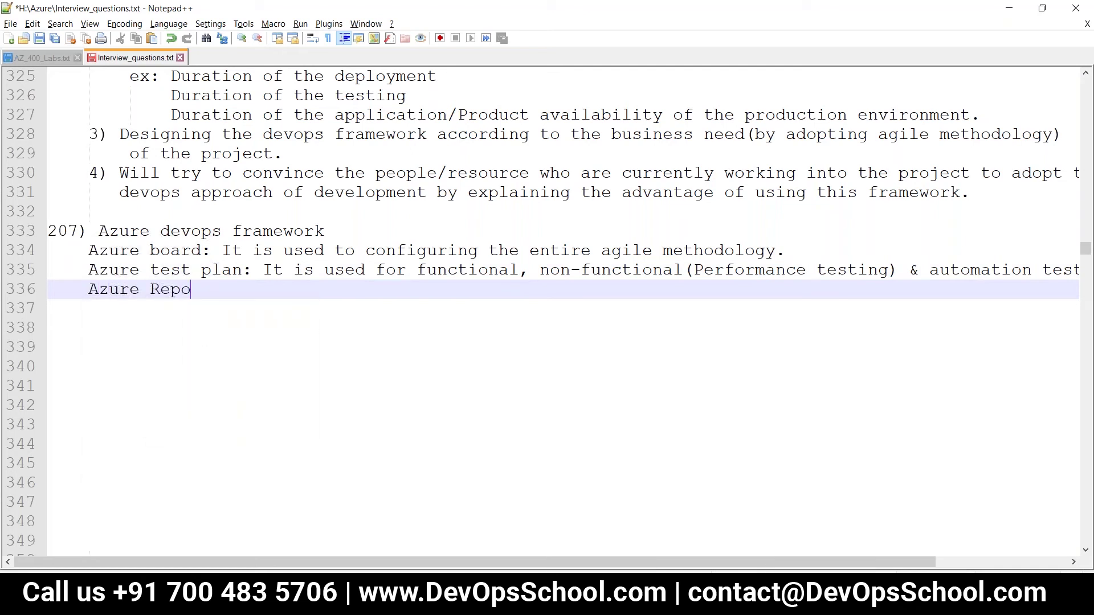
{"action": "type", "text": "sitory:"}
{"action": "key", "text": "ctrl+s"}
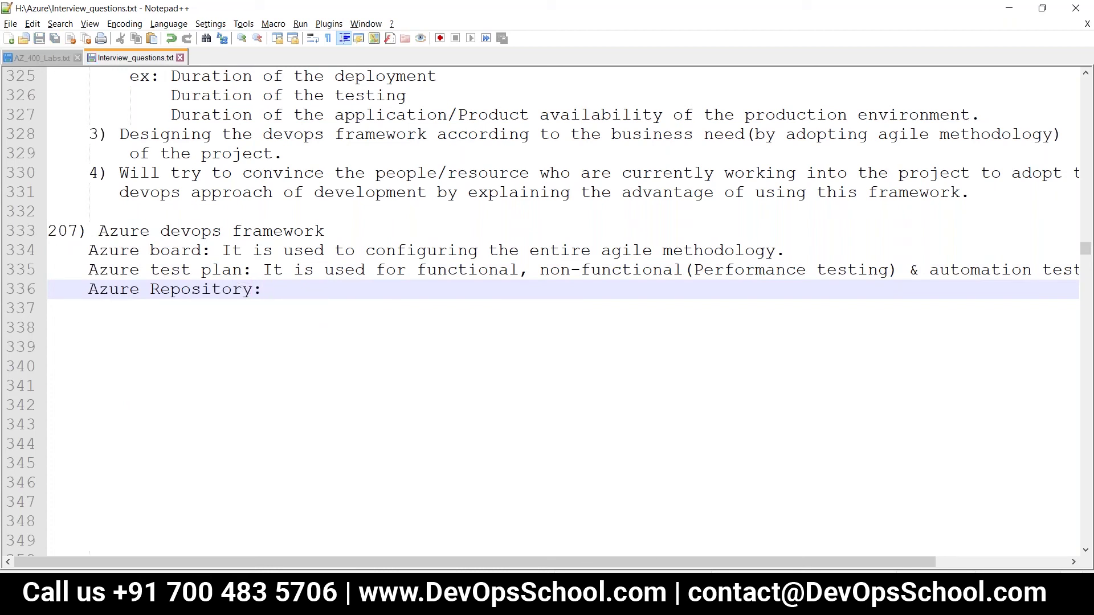
{"action": "type", "text": "It is used to store th"}
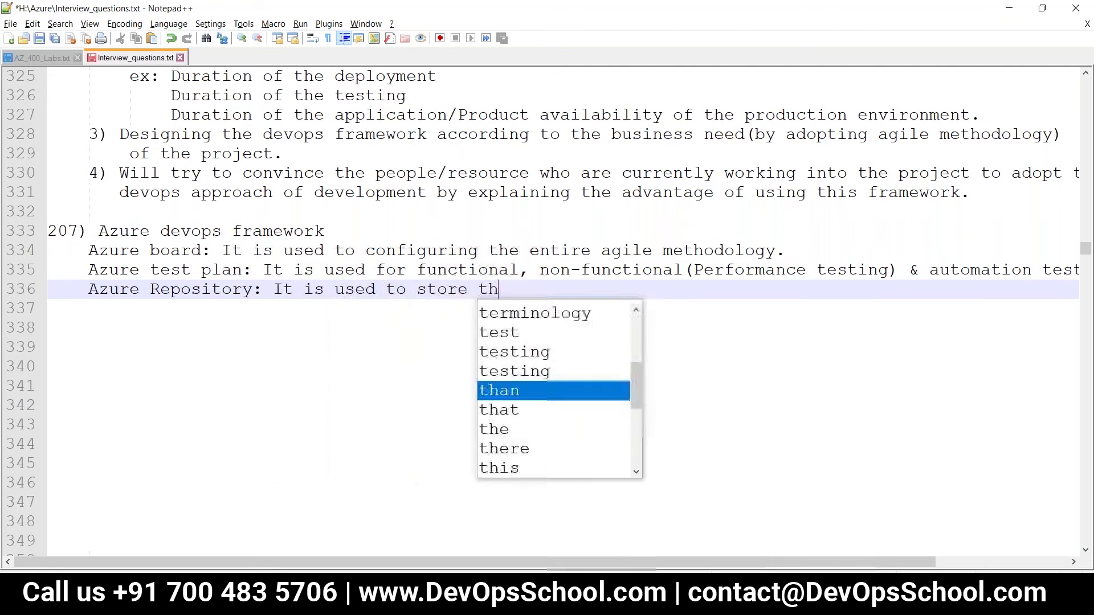
{"action": "type", "text": "e build or "}
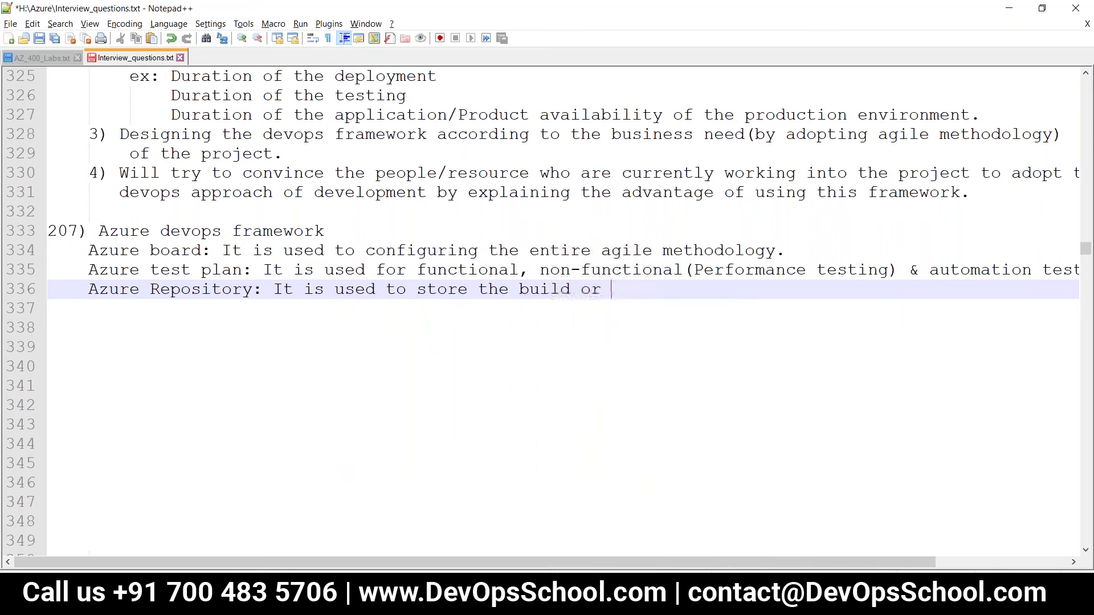
{"action": "type", "text": "u"}
{"action": "key", "text": "BackSpace"}
{"action": "type", "text": "it is used o"}
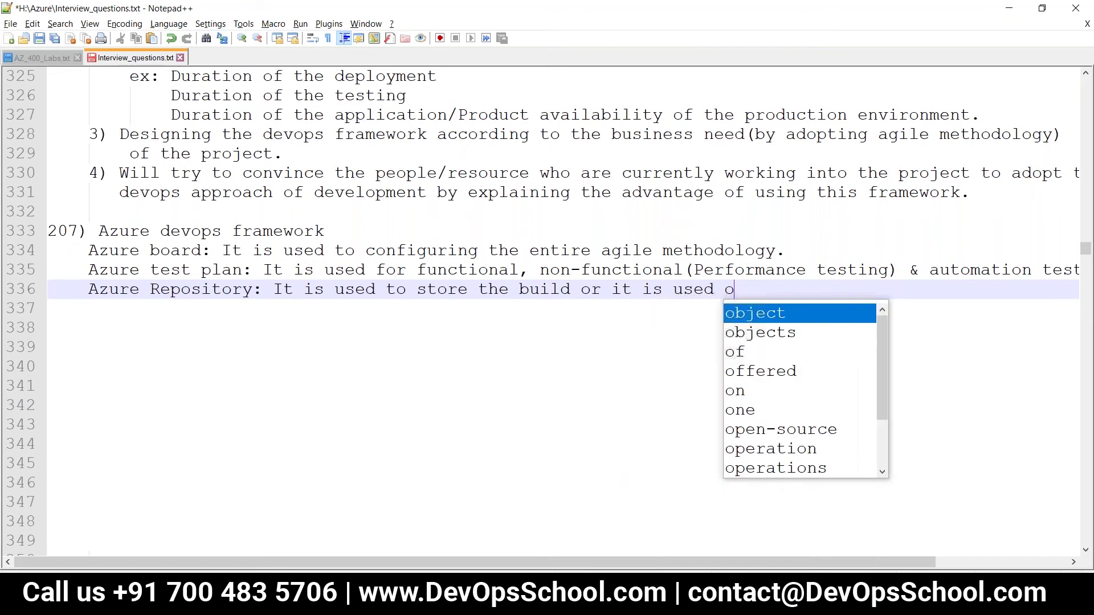
{"action": "key", "text": "Escape"}
{"action": "key", "text": "BackSpace"}
{"action": "type", "text": "for v"}
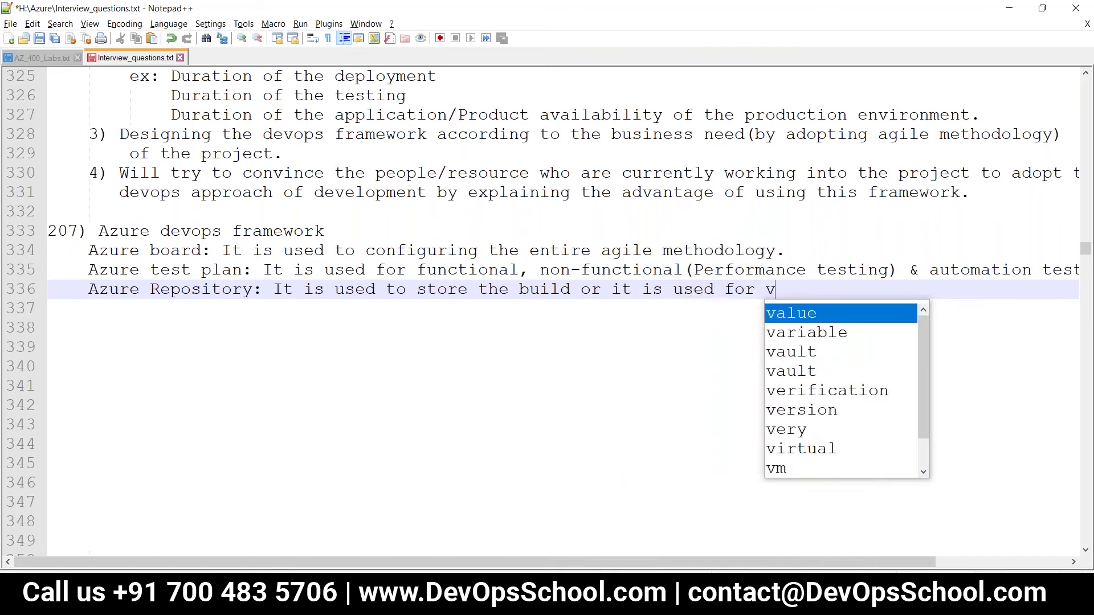
{"action": "type", "text": "ersion"}
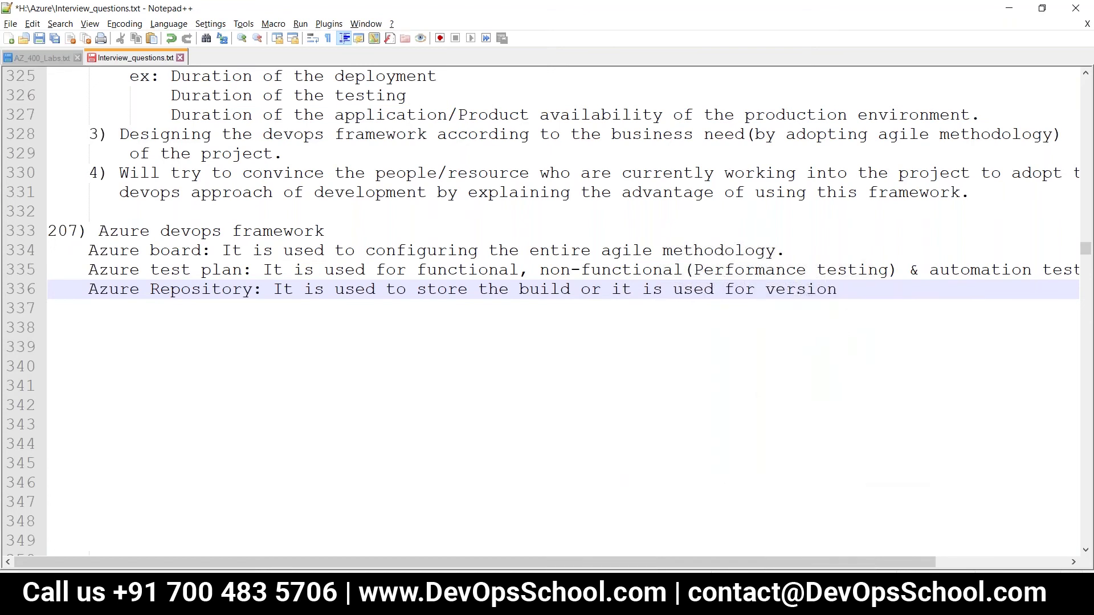
{"action": "type", "text": " control"}
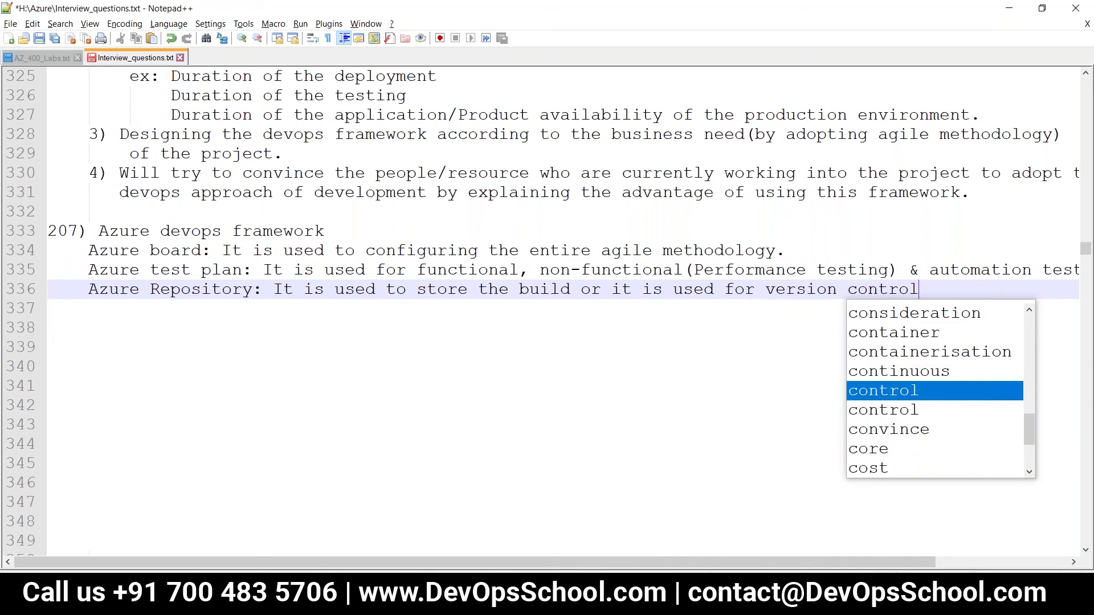
{"action": "type", "text": "ling"}
{"action": "key", "text": "Return"}
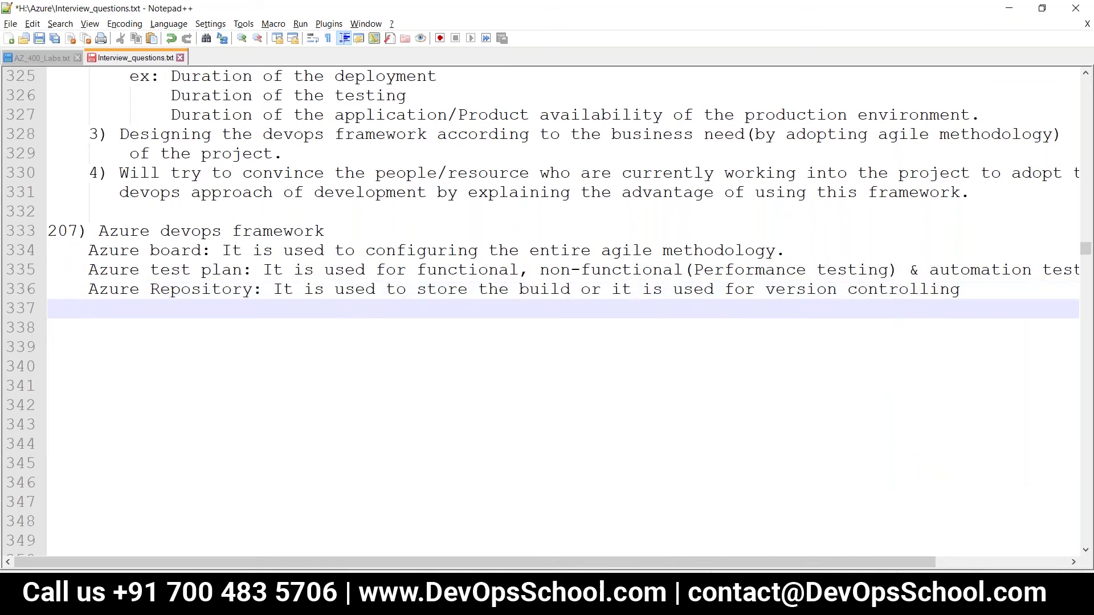
{"action": "left_click", "coordinate": [983, 298]}
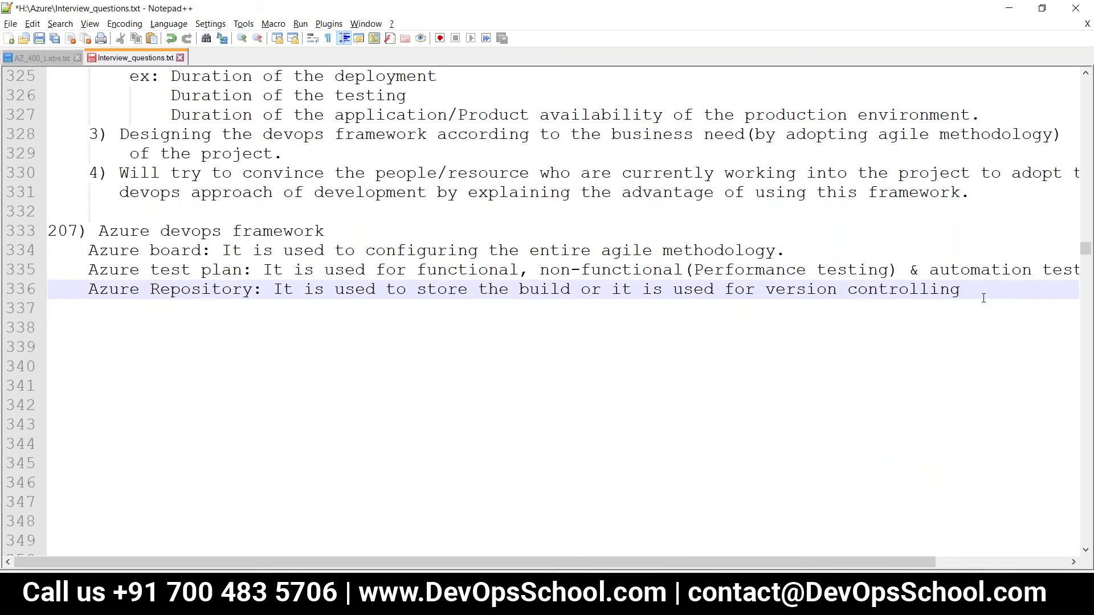
{"action": "key", "text": "Return"}
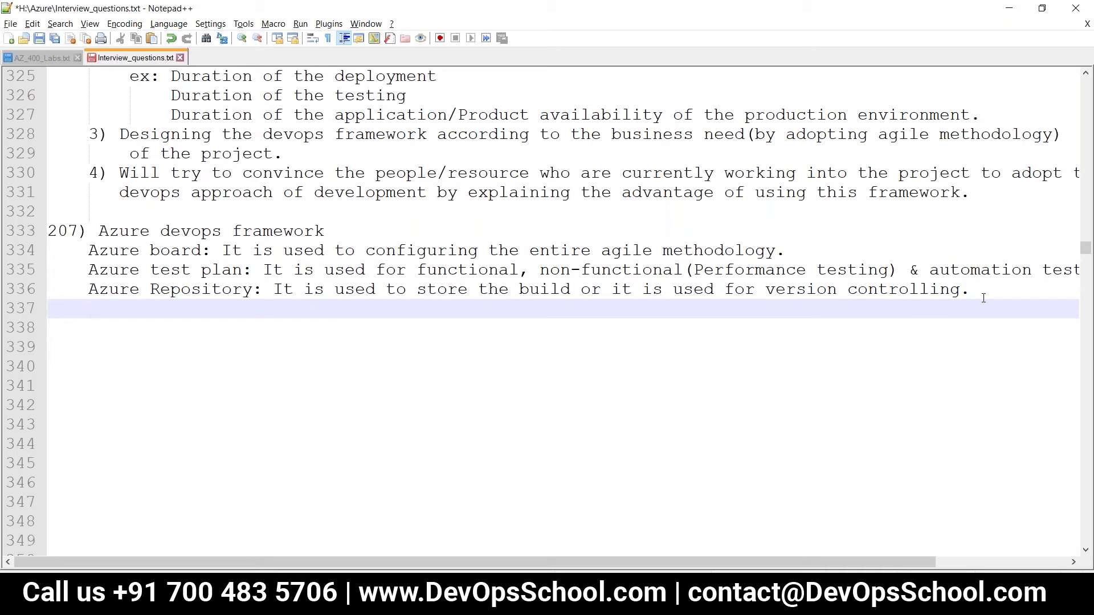
Begin the 'Azure pipeline:' line with 'It is used for'.
{"action": "type", "text": "Azu"}
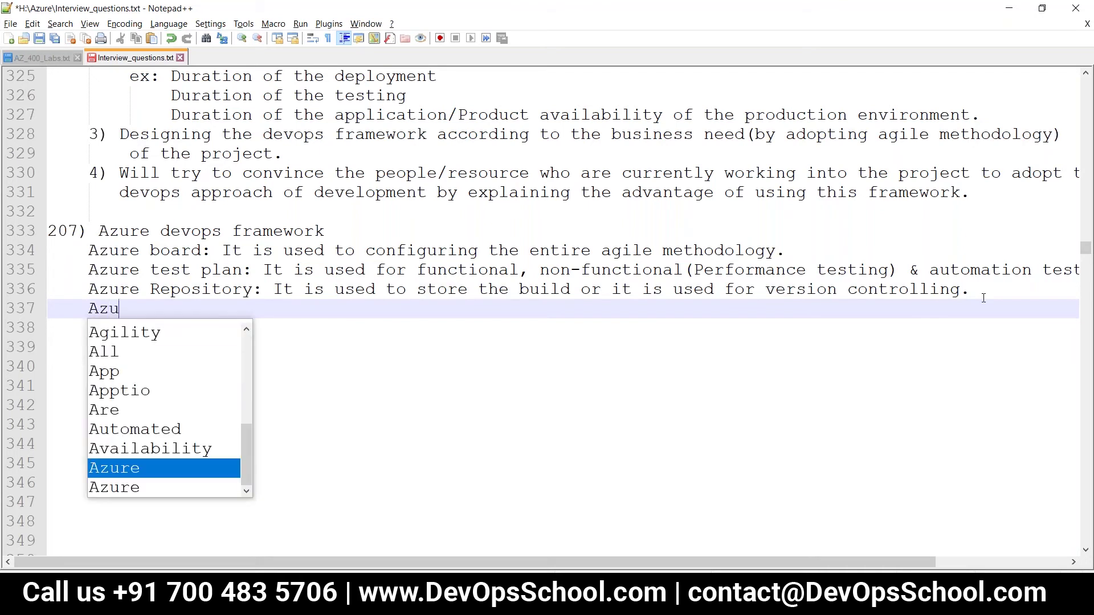
{"action": "type", "text": "re pipel"}
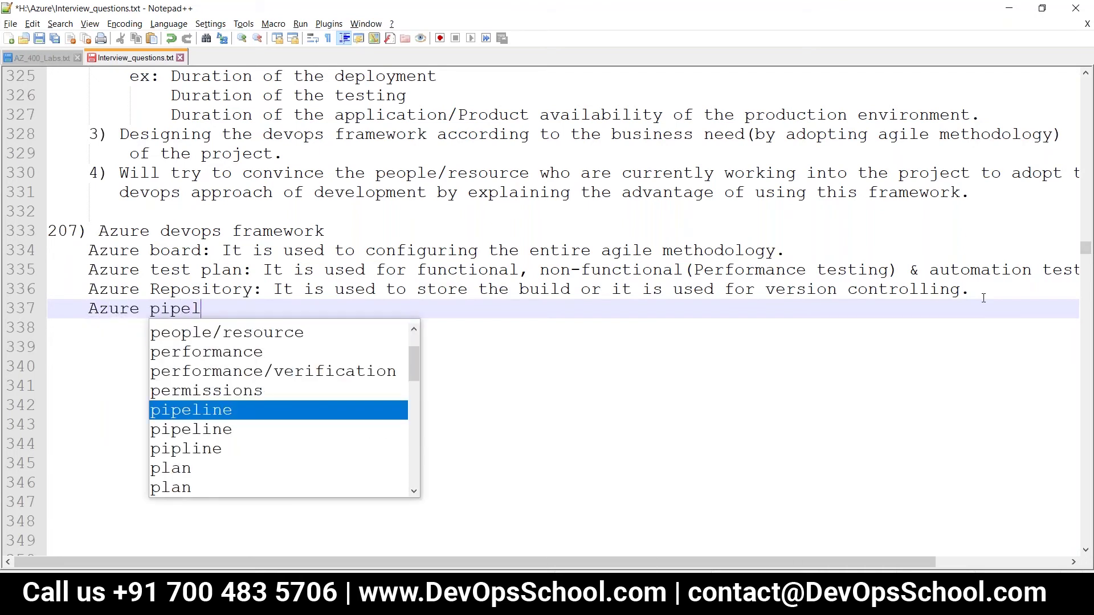
{"action": "key", "text": "Return"}
{"action": "type", "text": ":"}
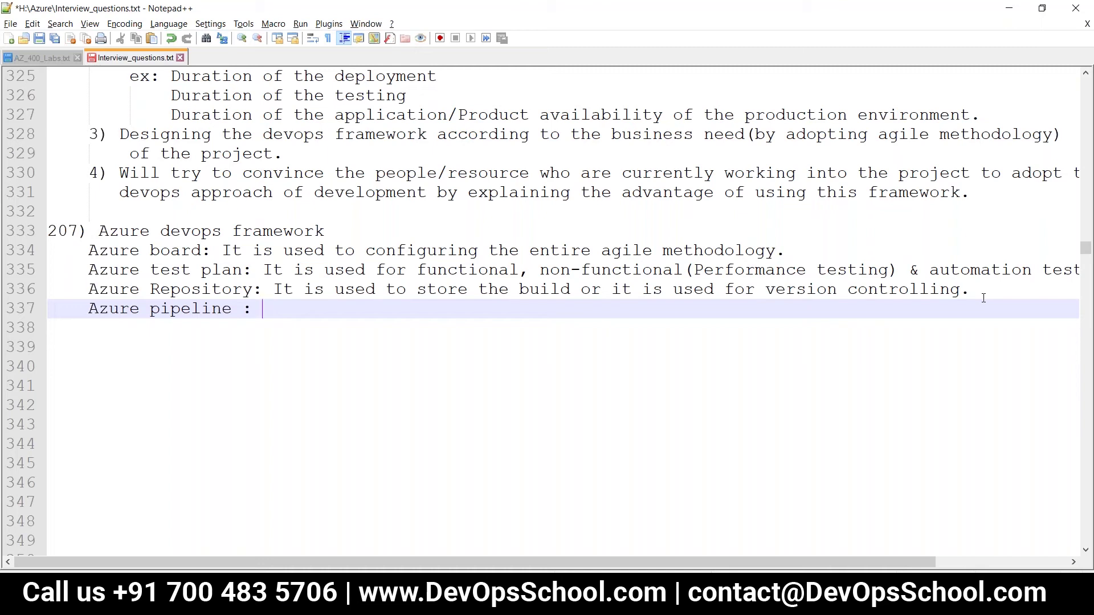
{"action": "type", "text": "It is used focontin"}
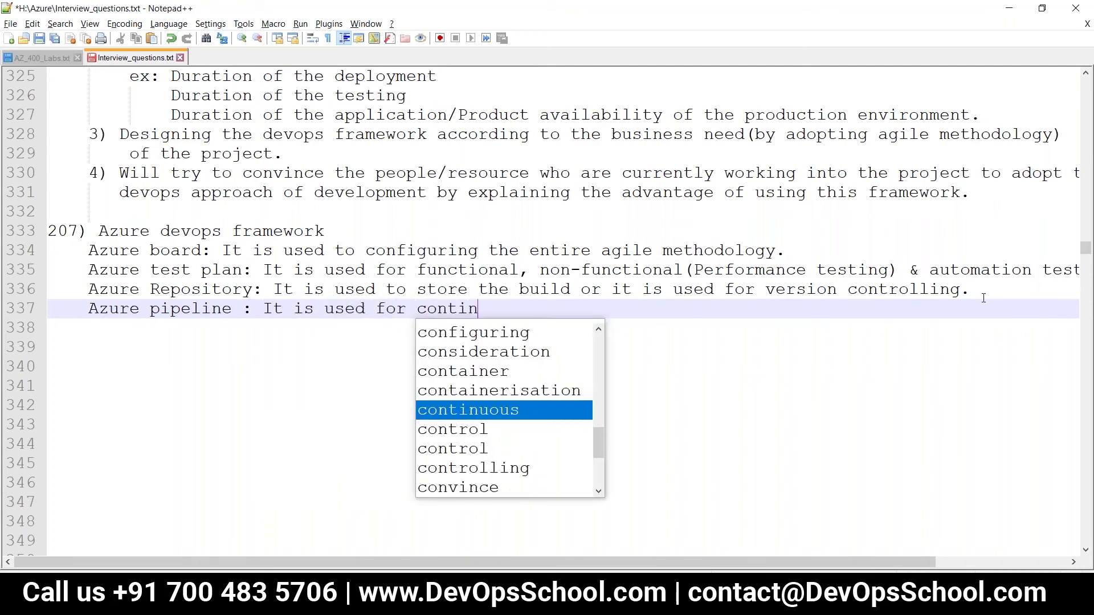
Finish it with 'continuous integration and continuous deployment.' and start a new line.
{"action": "key", "text": "Return"}
{"action": "type", "text": "inte"}
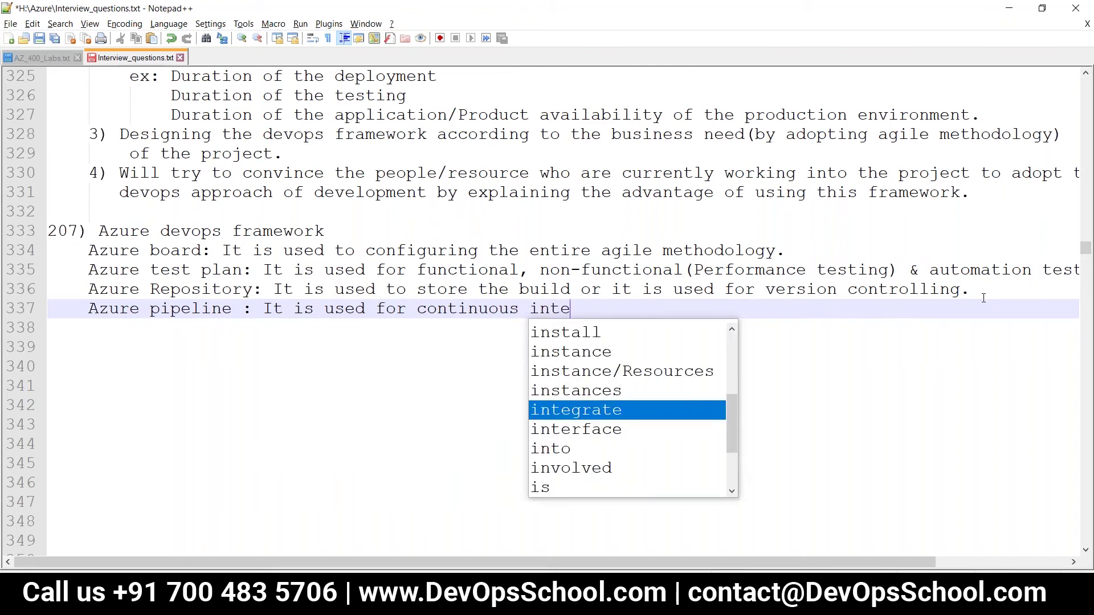
{"action": "type", "text": "grat"}
{"action": "key", "text": "BackSpace"}
{"action": "type", "text": "ration and "}
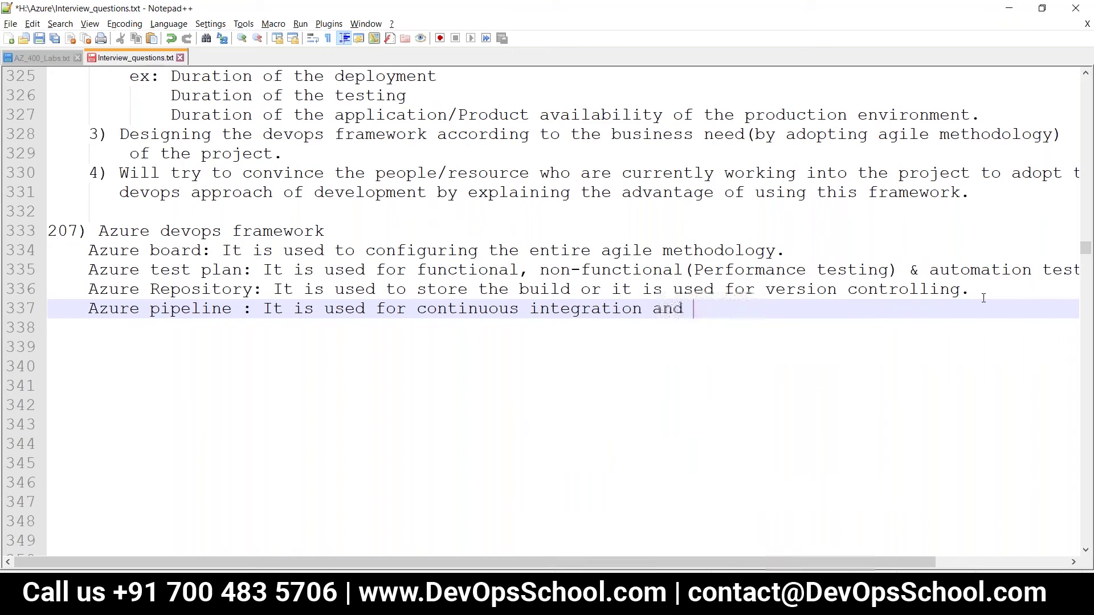
{"action": "type", "text": "con"}
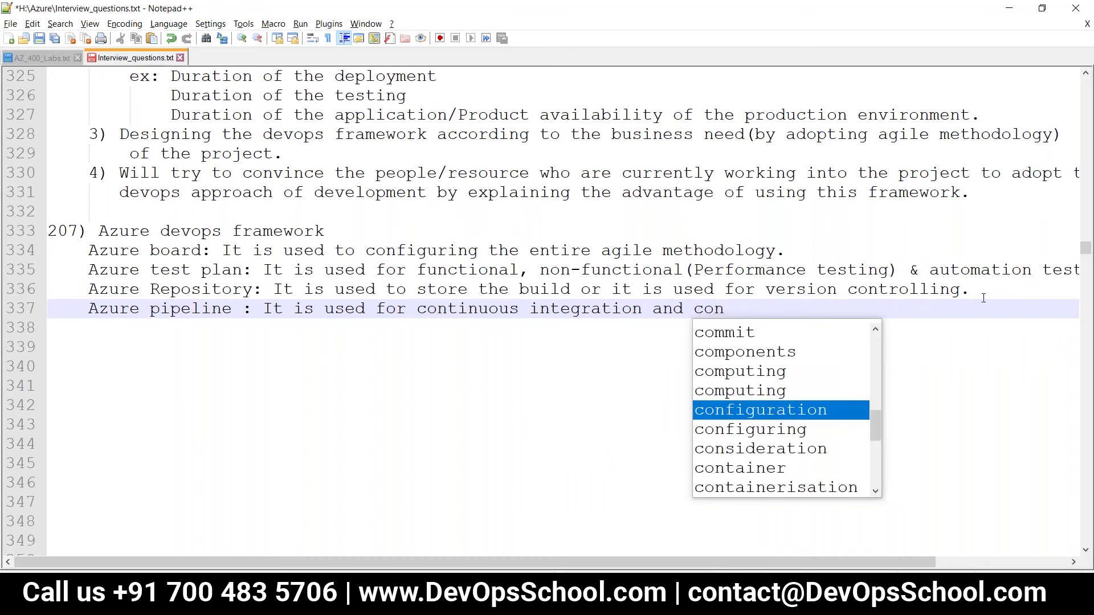
{"action": "type", "text": "ti"}
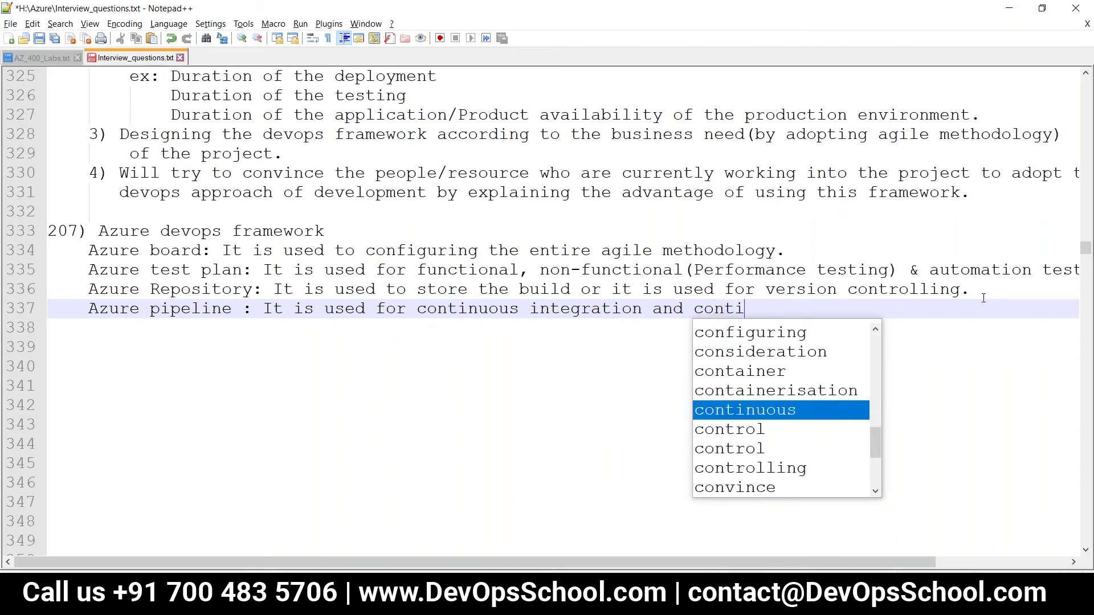
{"action": "key", "text": "Return"}
{"action": "type", "text": "dep"}
{"action": "key", "text": "Return"}
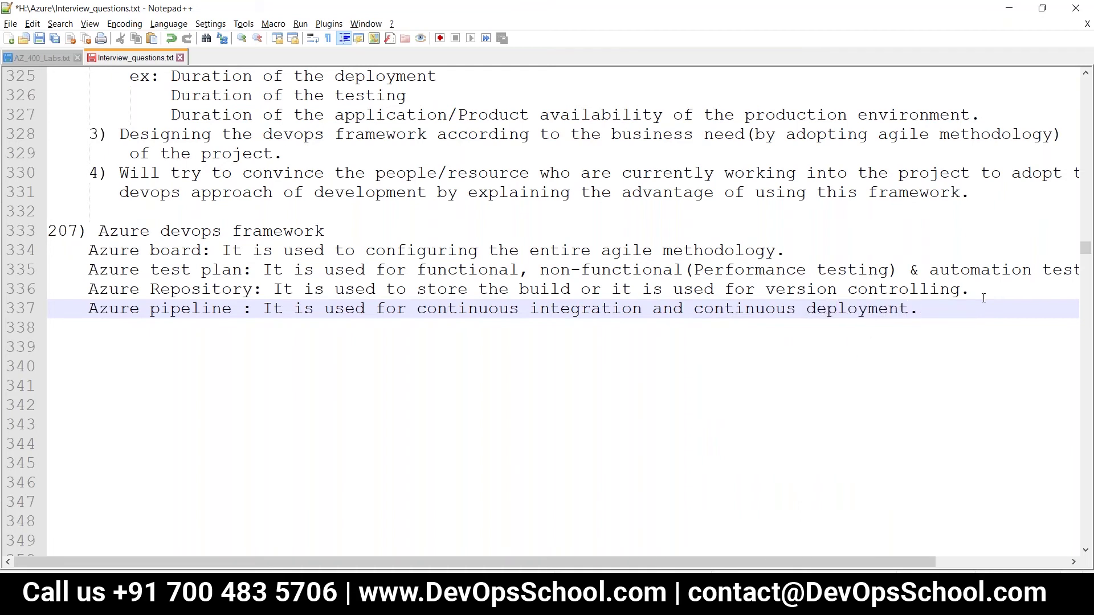
{"action": "type", "text": "."}
{"action": "key", "text": "Return"}
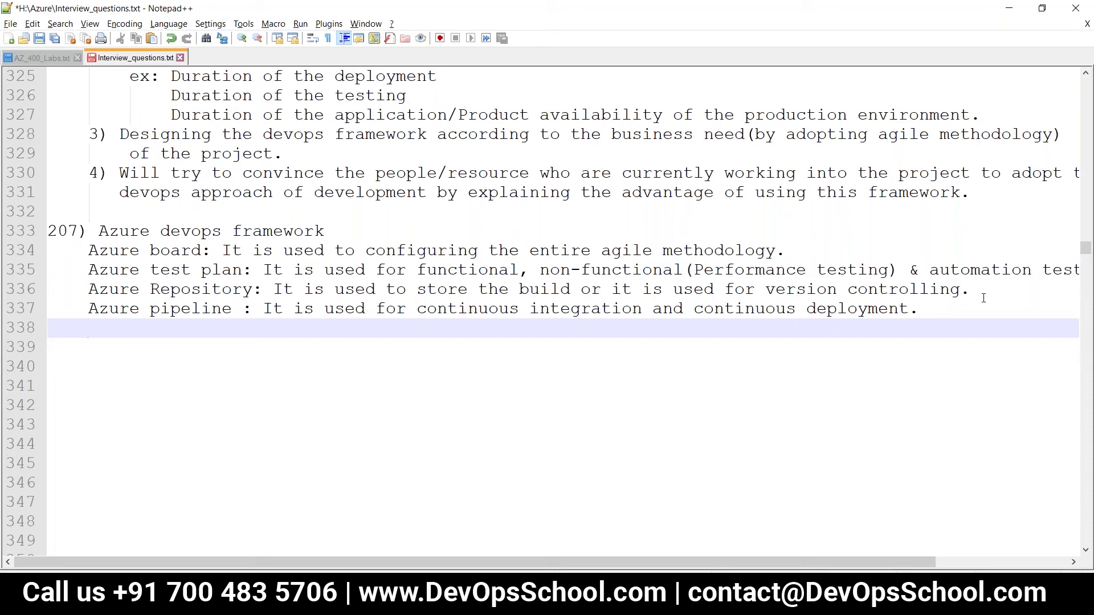
Start the line 'Azure artifacts: It is used for creating a packages (ex. Like python'.
{"action": "type", "text": "Az"}
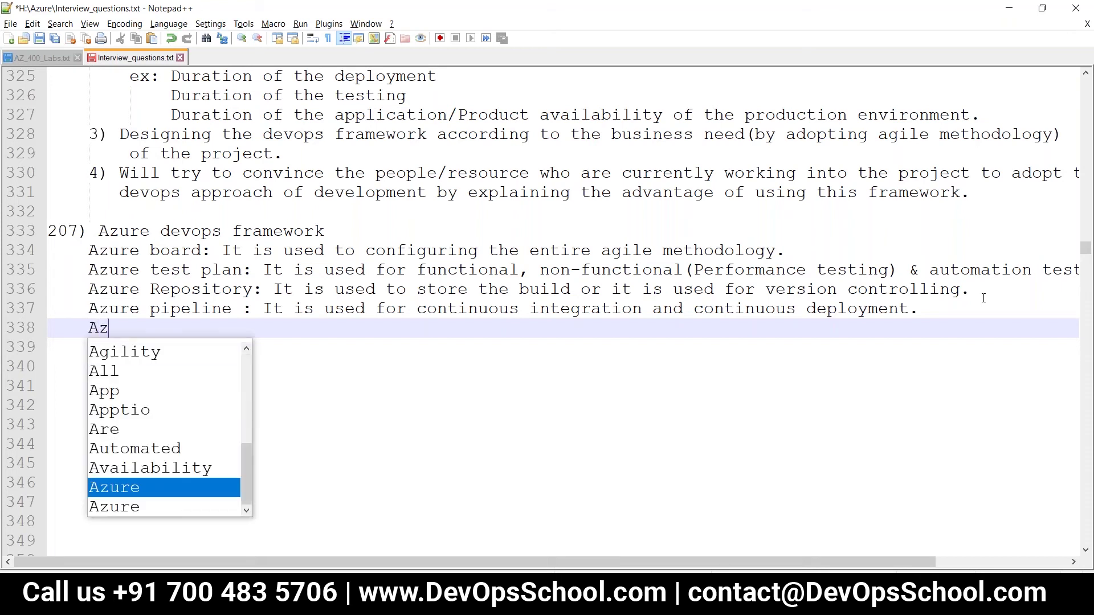
{"action": "type", "text": "ure arti"}
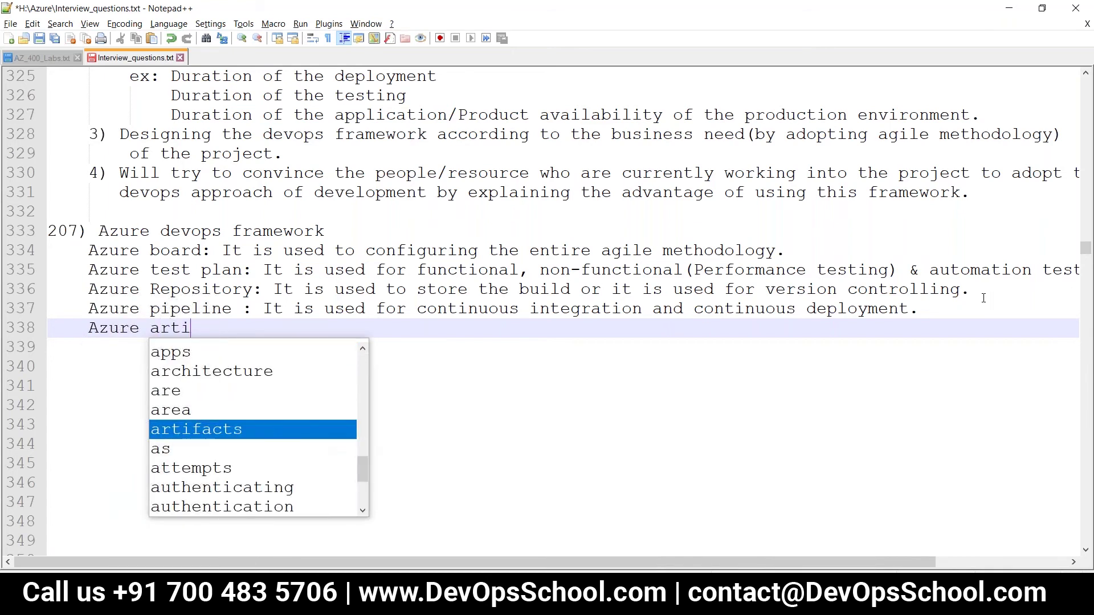
{"action": "key", "text": "Return"}
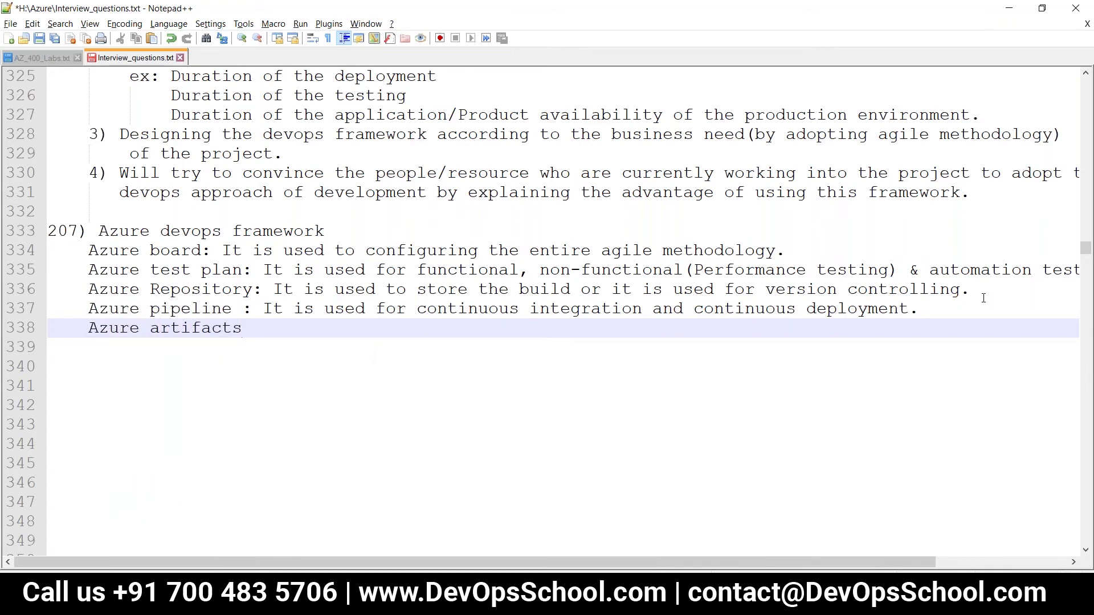
{"action": "type", "text": ":"}
{"action": "type", "text": "It is used for c"}
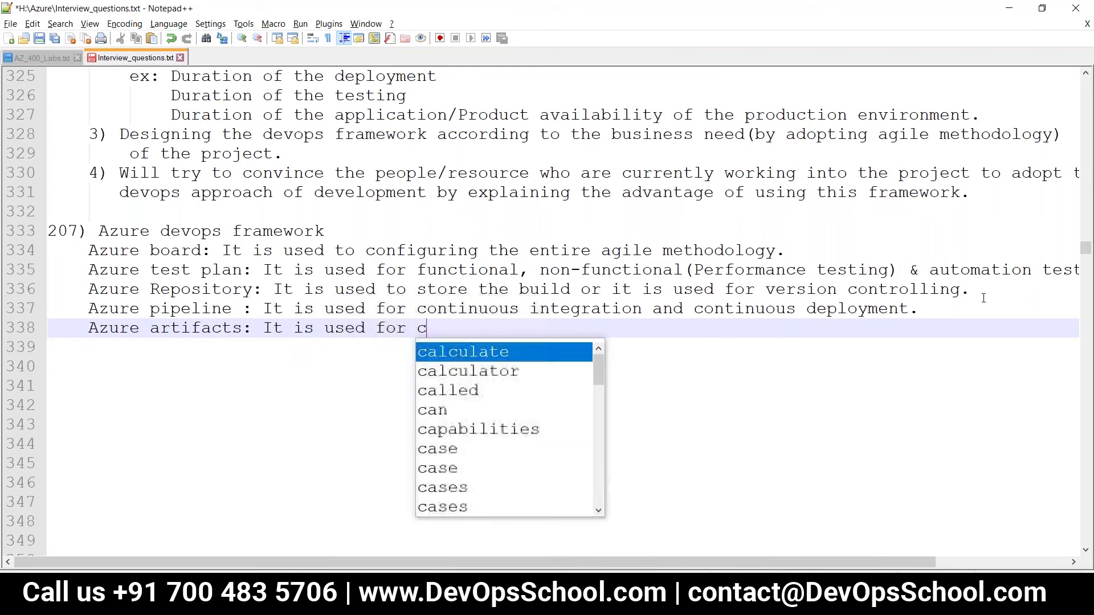
{"action": "type", "text": "reating a "}
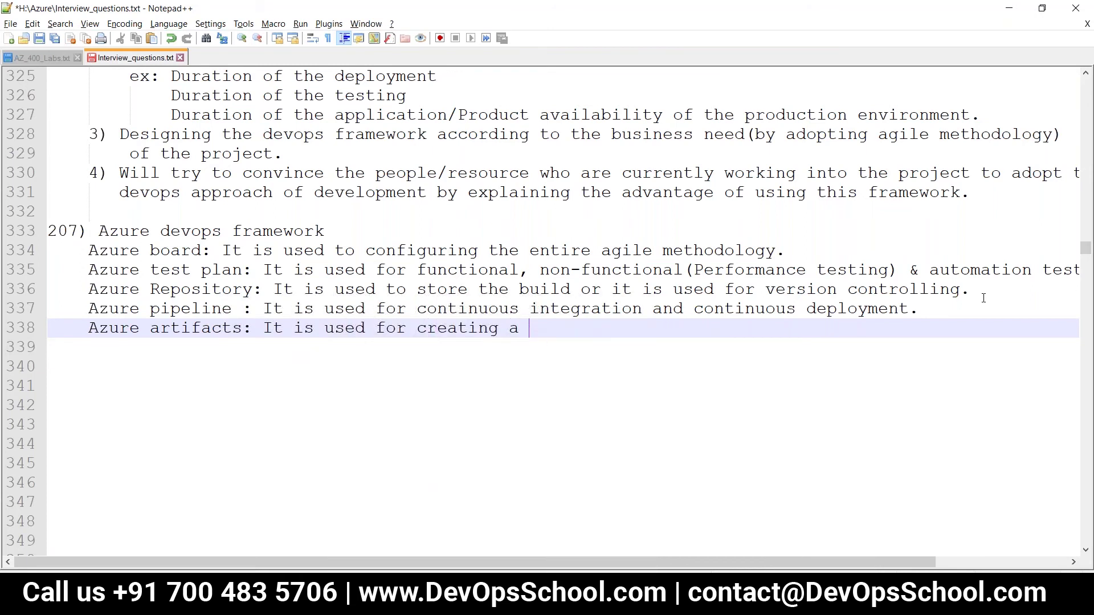
{"action": "type", "text": "pac"}
{"action": "key", "text": "Return"}
{"action": "key", "text": "BackSpace"}
{"action": "type", "text": "s ("}
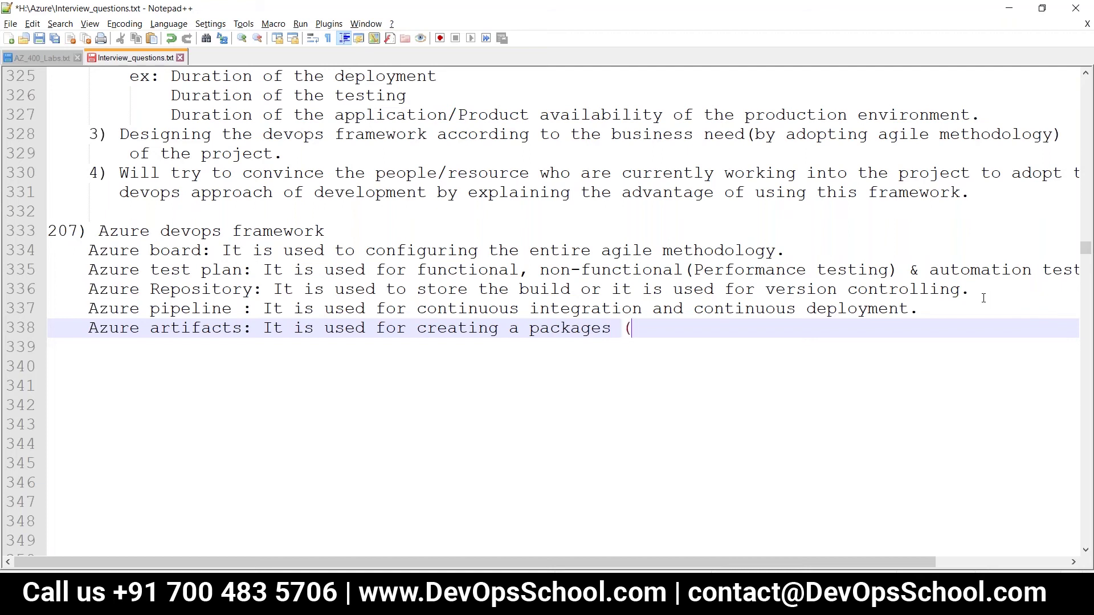
{"action": "type", "text": "ex"}
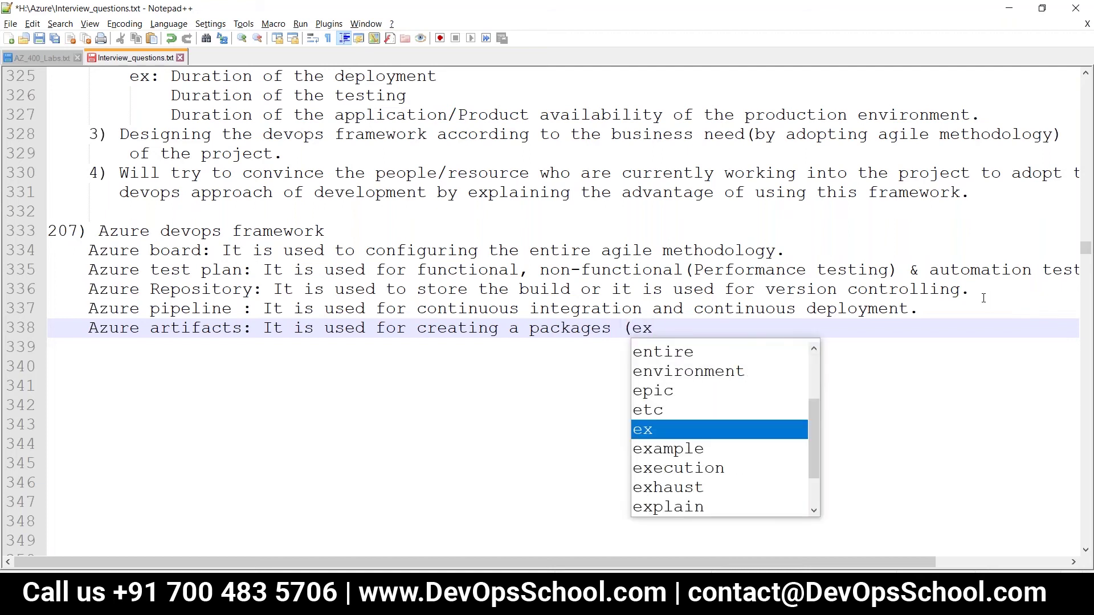
{"action": "type", "text": ". "}
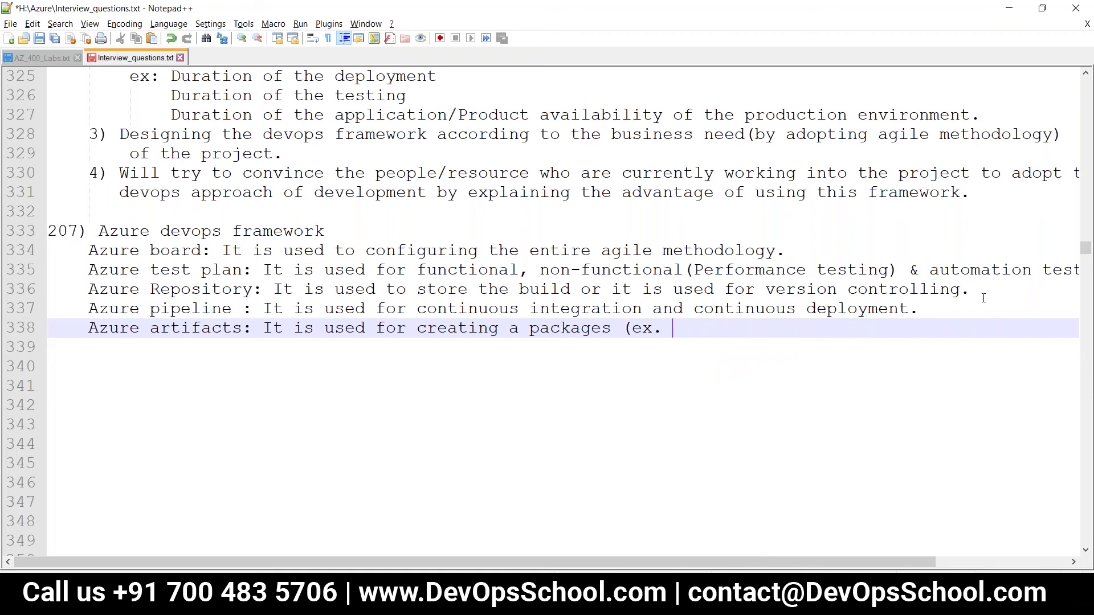
{"action": "type", "text": "Like python and np"}
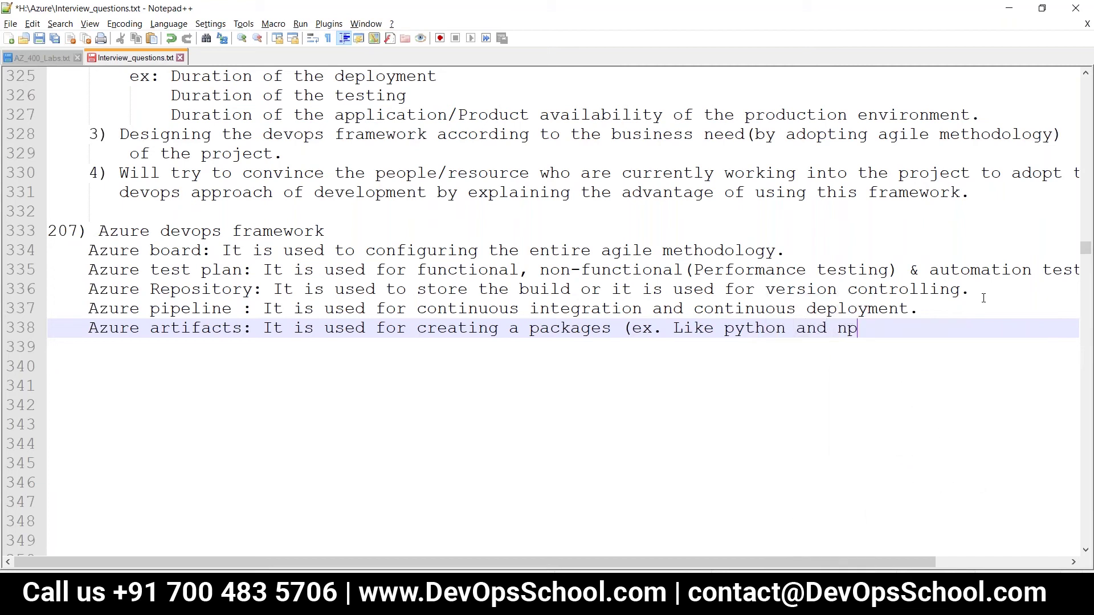
Complete the examples list with npm, maven, gradle, node js, msbuild etc.
{"action": "key", "text": "BackSpace"}
{"action": "key", "text": "BackSpace"}
{"action": "key", "text": "BackSpace"}
{"action": "key", "text": "BackSpace"}
{"action": "key", "text": "BackSpace"}
{"action": "key", "text": "BackSpace"}
{"action": "key", "text": "BackSpace"}
{"action": "type", "text": ", npm, maven"}
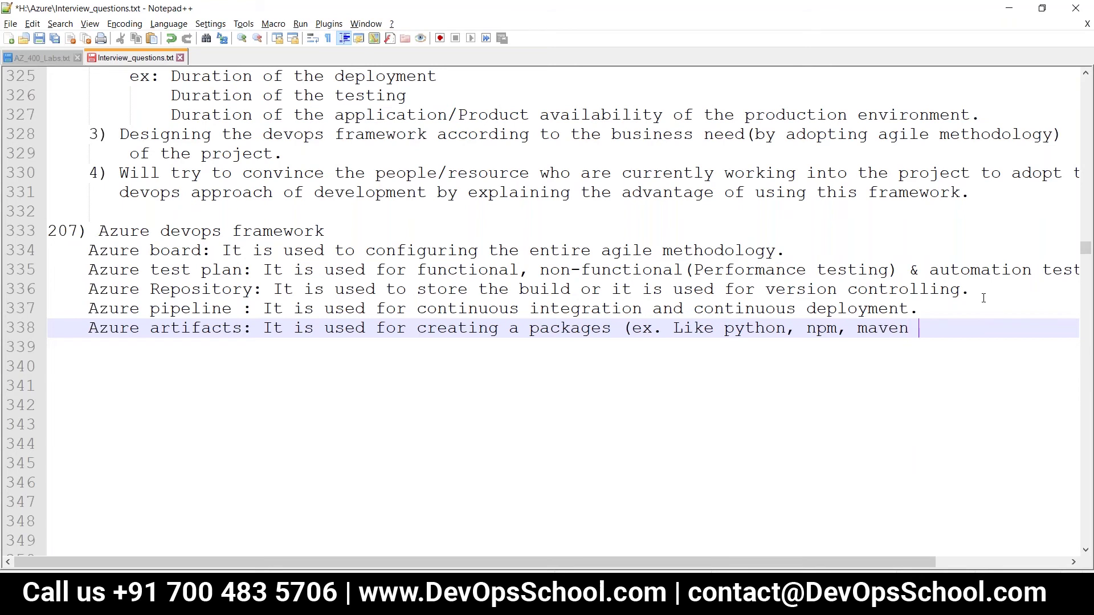
{"action": "key", "text": "BackSpace"}
{"action": "type", "text": ", gradle, node js, "}
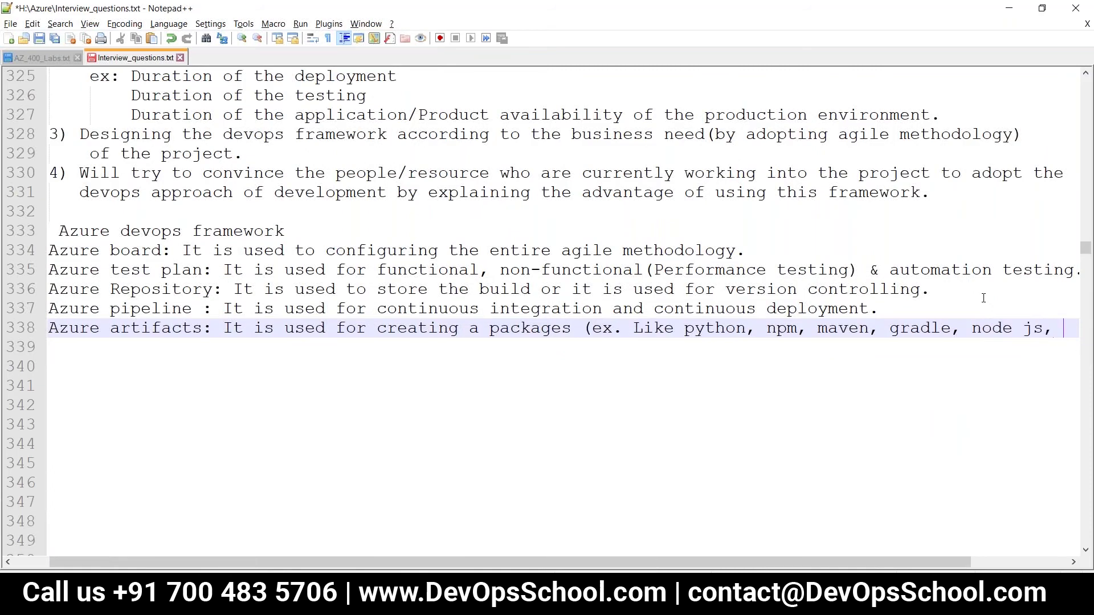
{"action": "type", "text": "msbuild"}
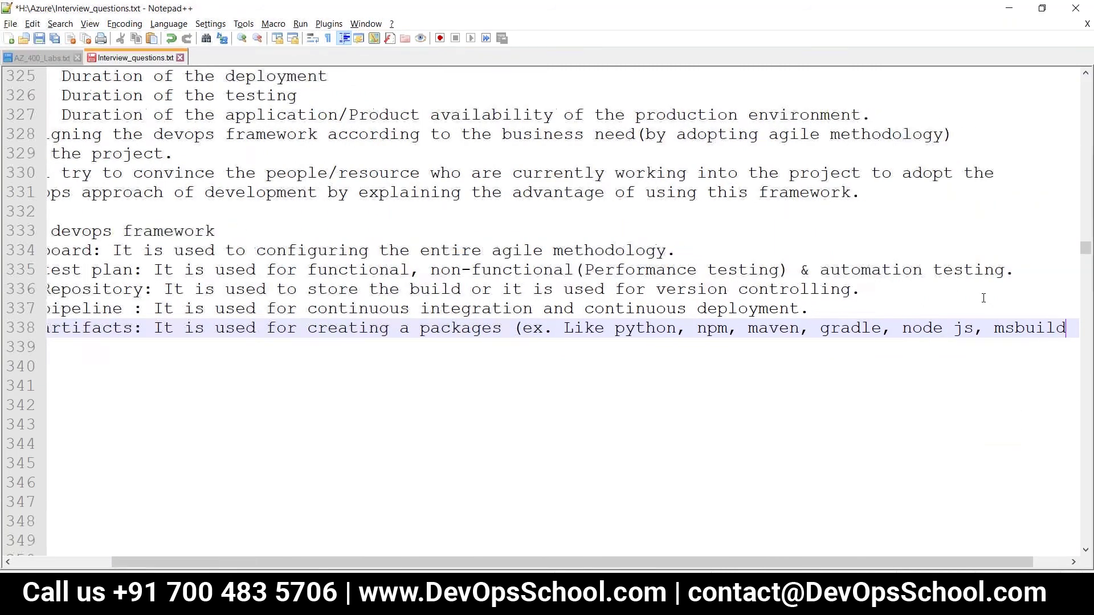
{"action": "type", "text": " etc.)"}
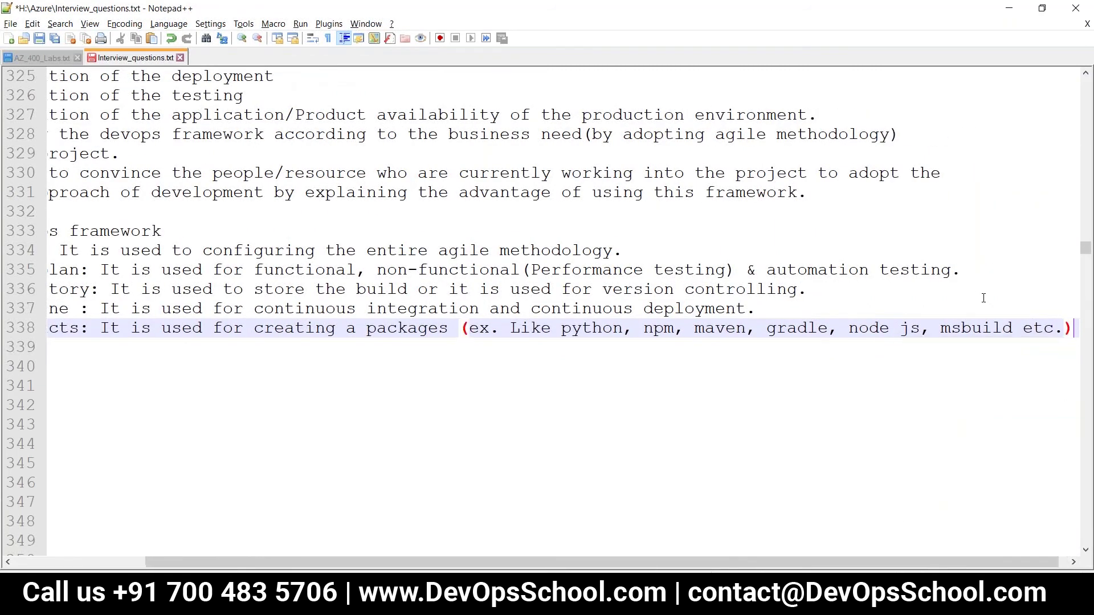
{"action": "key", "text": "Return"}
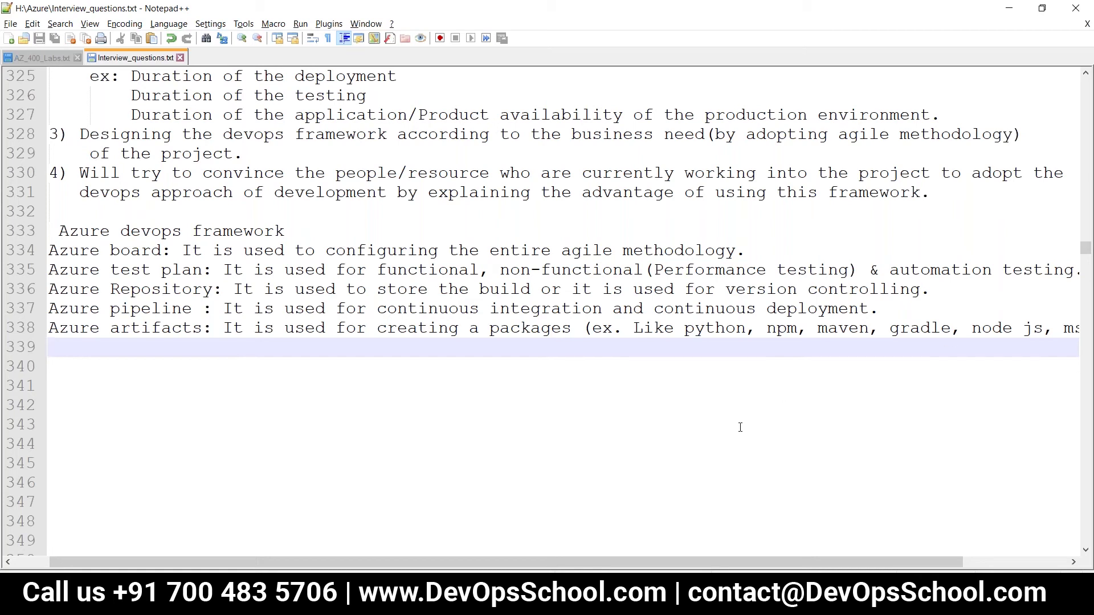
Switch to the Azure_Interview_questions Word document and jump to question 205.
{"action": "left_click", "coordinate": [193, 604]}
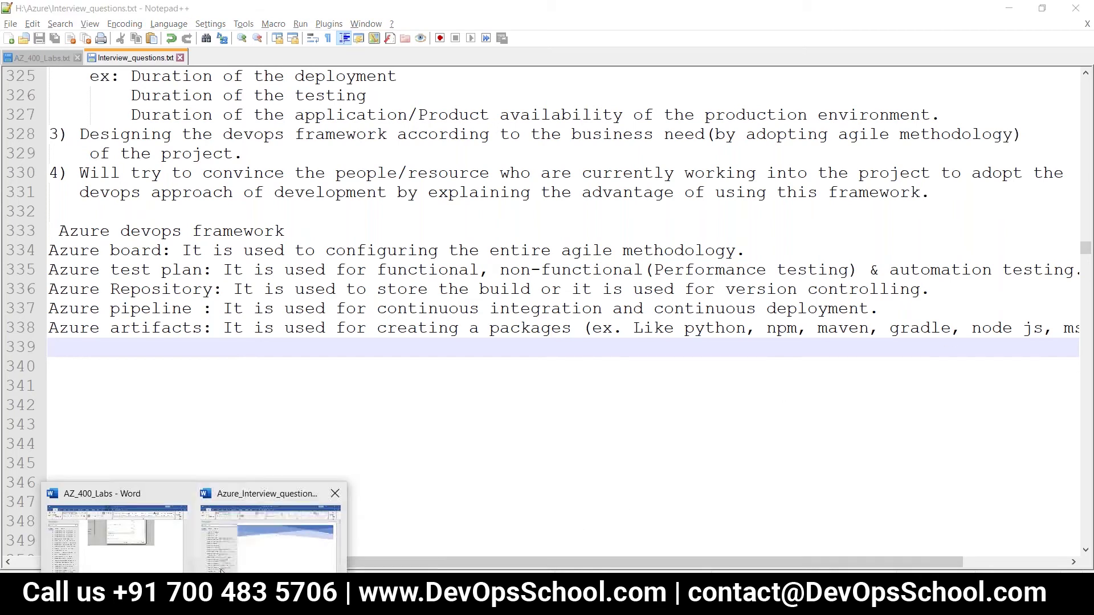
{"action": "left_click", "coordinate": [261, 548]}
{"action": "scroll", "coordinate": [196, 454], "scroll_direction": "down", "scroll_amount": 3}
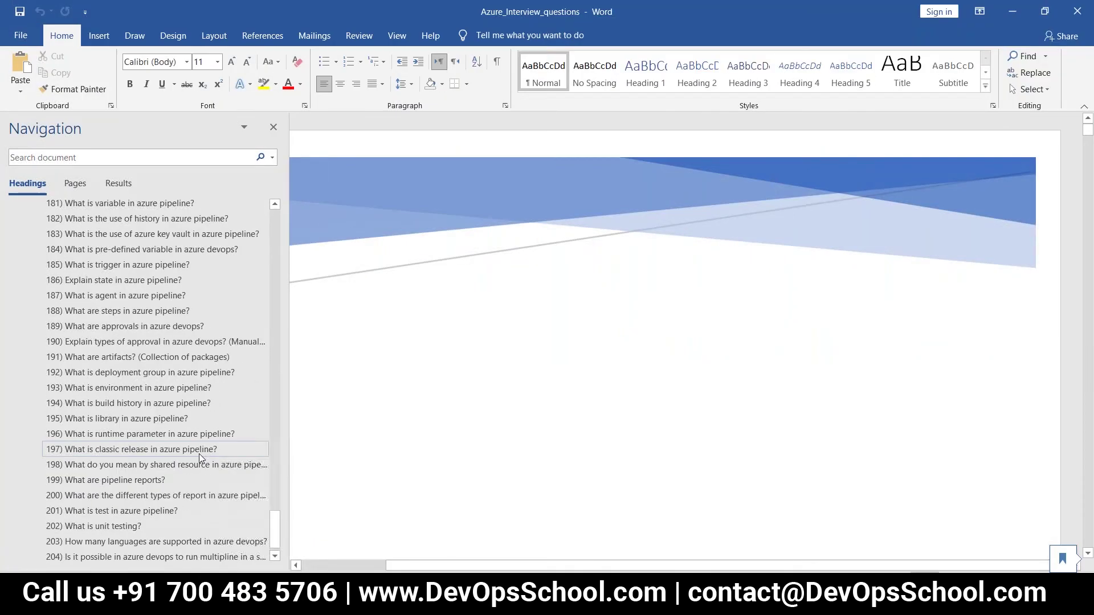
{"action": "scroll", "coordinate": [200, 453], "scroll_direction": "down", "scroll_amount": 1}
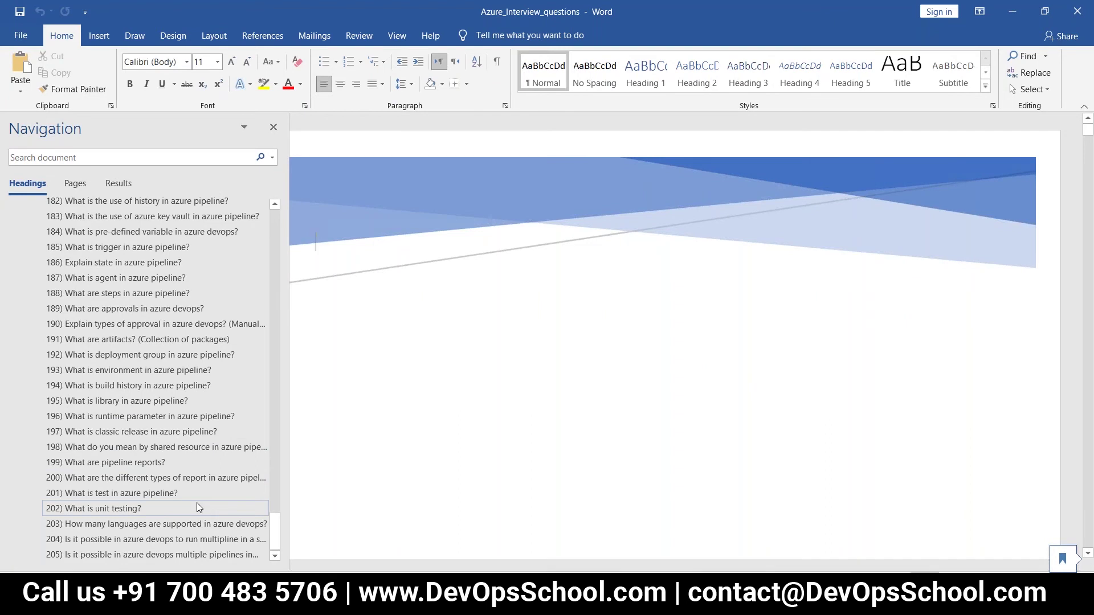
{"action": "left_click", "coordinate": [200, 555]}
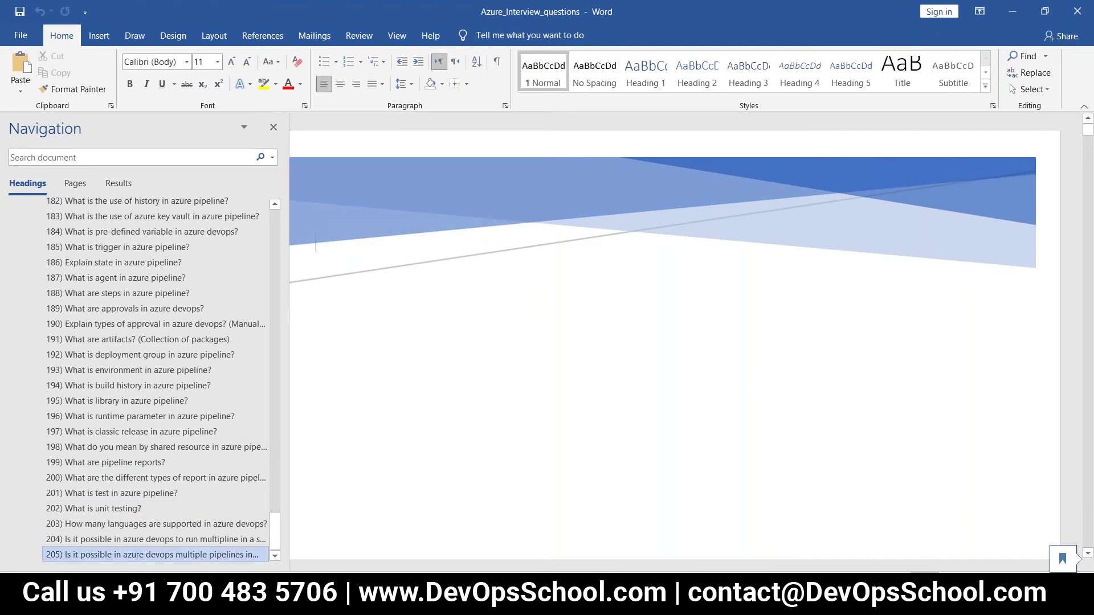
Review the interview notes in Notepad++, then return to the Word document.
{"action": "key", "text": "alt+Tab"}
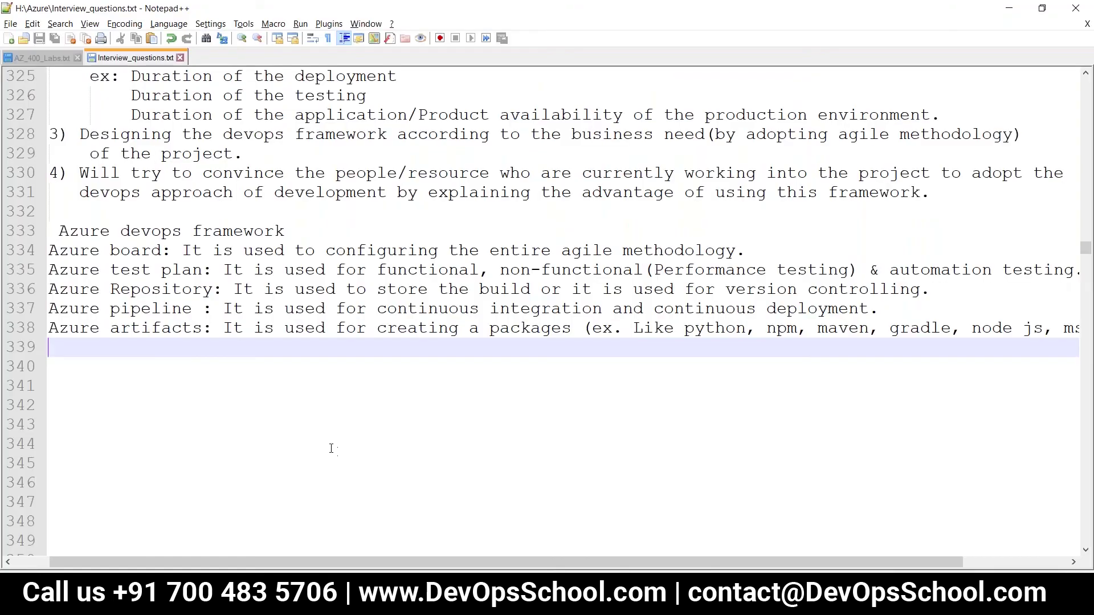
{"action": "scroll", "coordinate": [322, 443], "scroll_direction": "up", "scroll_amount": 1}
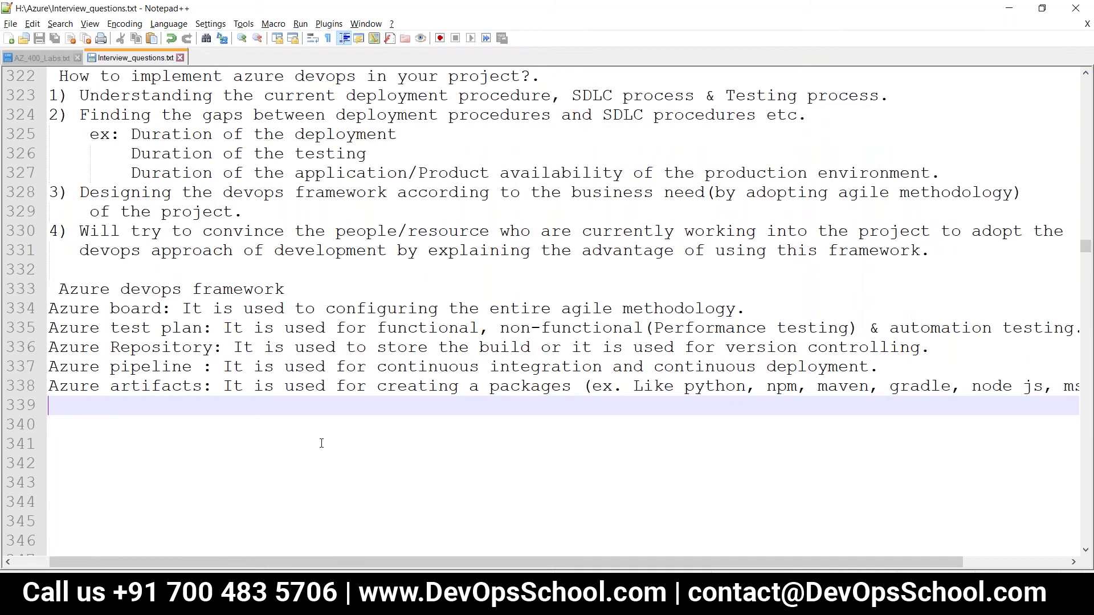
{"action": "scroll", "coordinate": [321, 443], "scroll_direction": "up", "scroll_amount": 1}
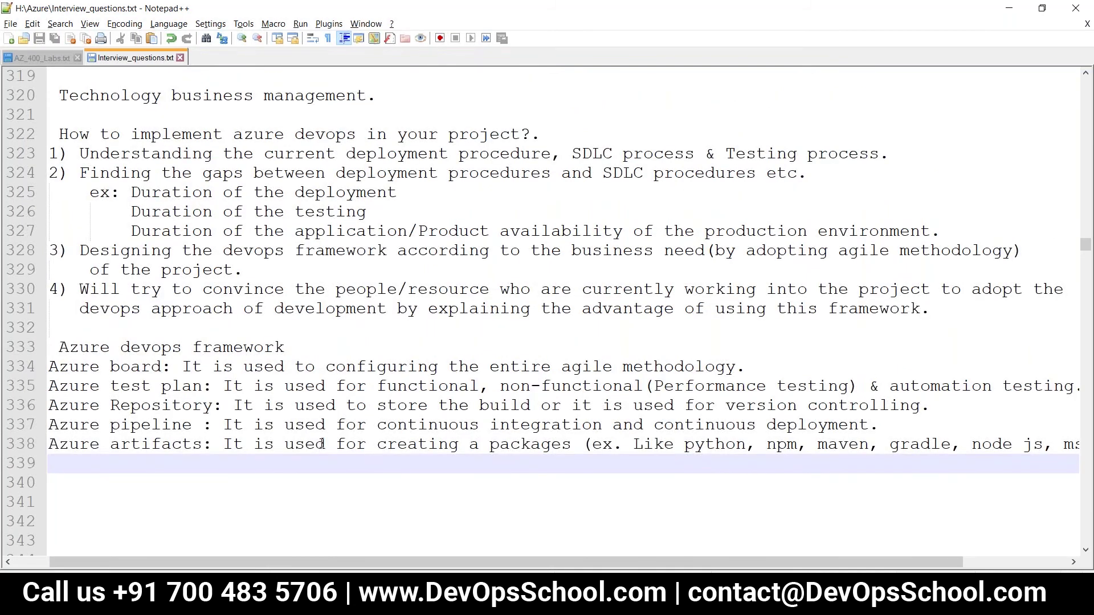
{"action": "scroll", "coordinate": [321, 444], "scroll_direction": "up", "scroll_amount": 3}
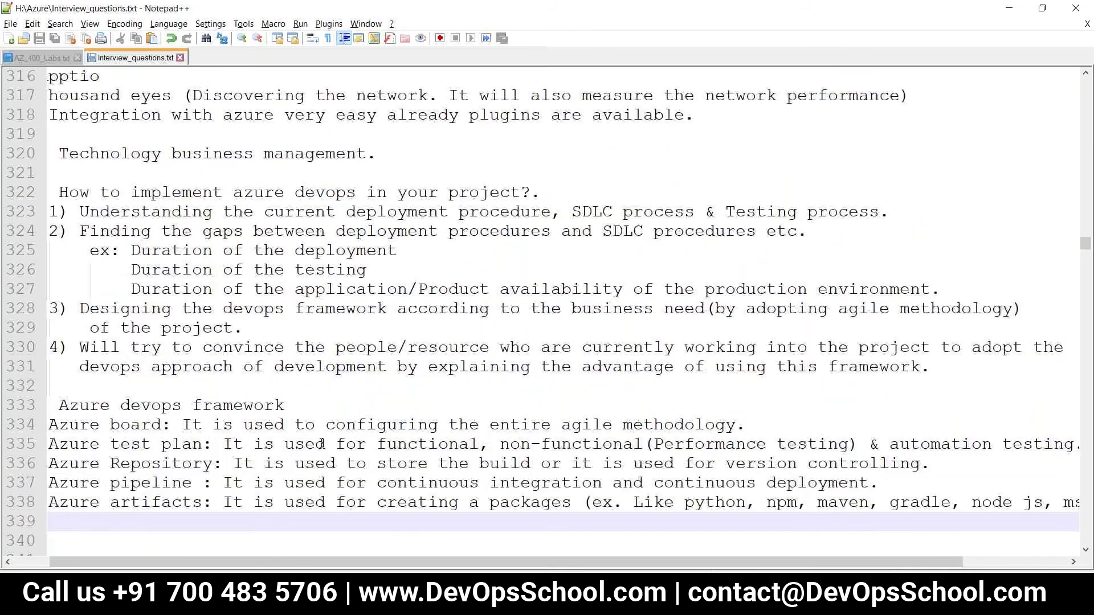
{"action": "scroll", "coordinate": [269, 531], "scroll_direction": "down", "scroll_amount": 3}
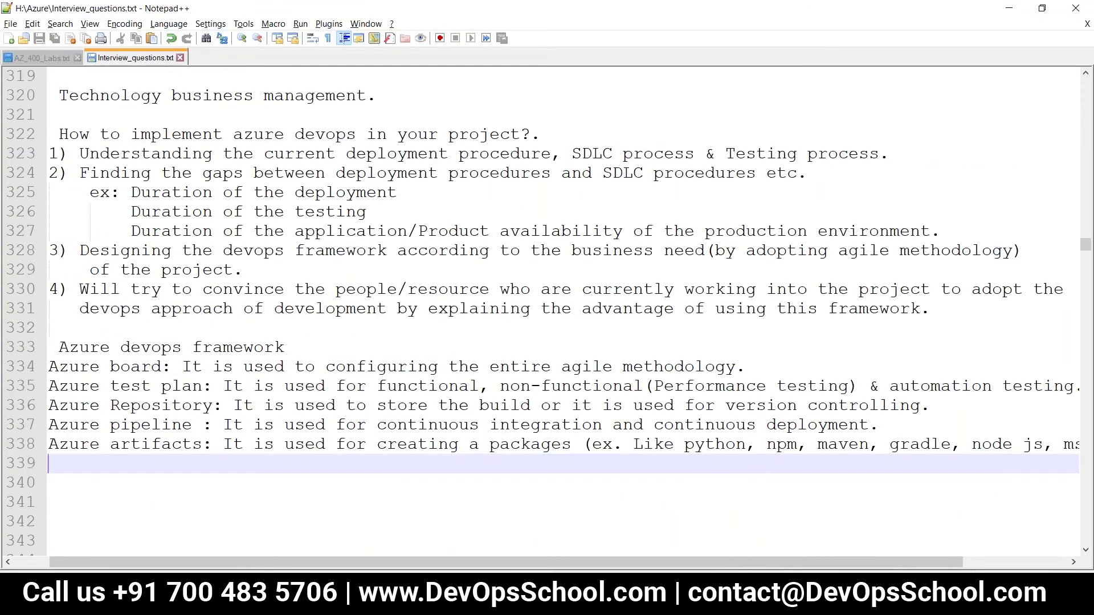
{"action": "mouse_move", "coordinate": [205, 602]}
{"action": "left_click", "coordinate": [271, 530]}
Scroll up to question 198 and place the cursor after its heading.
{"action": "scroll", "coordinate": [377, 412], "scroll_direction": "up", "scroll_amount": 5}
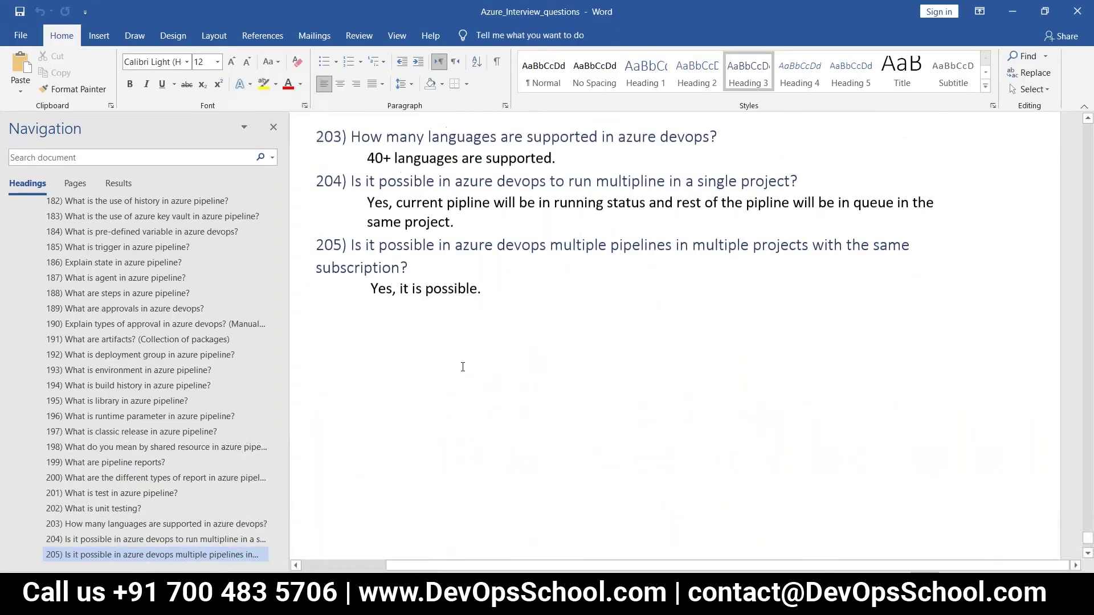
{"action": "scroll", "coordinate": [675, 336], "scroll_direction": "up", "scroll_amount": 10}
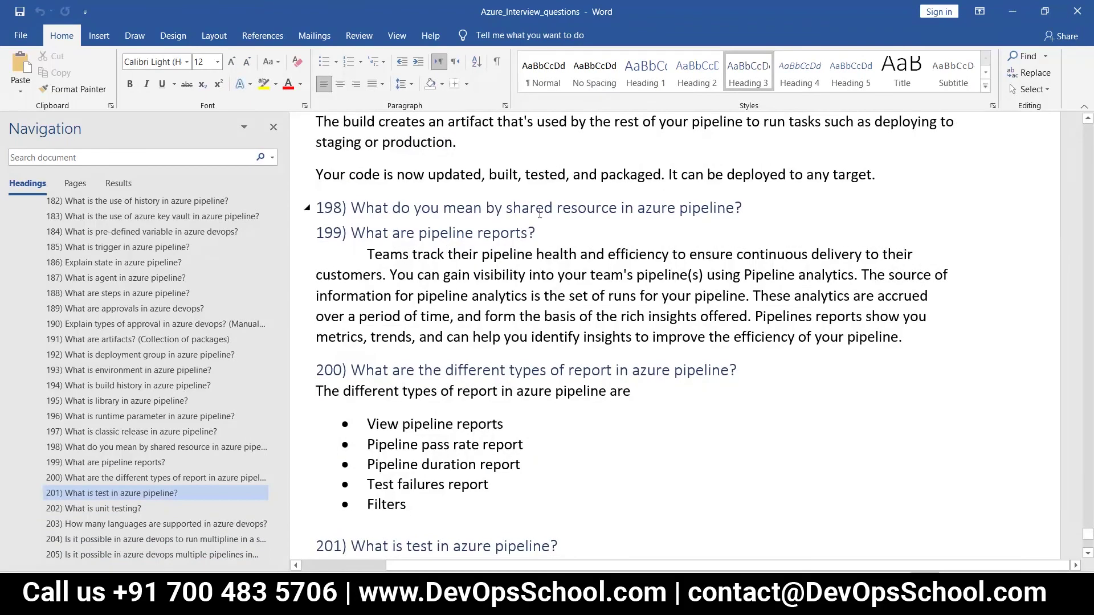
{"action": "left_click", "coordinate": [743, 208]}
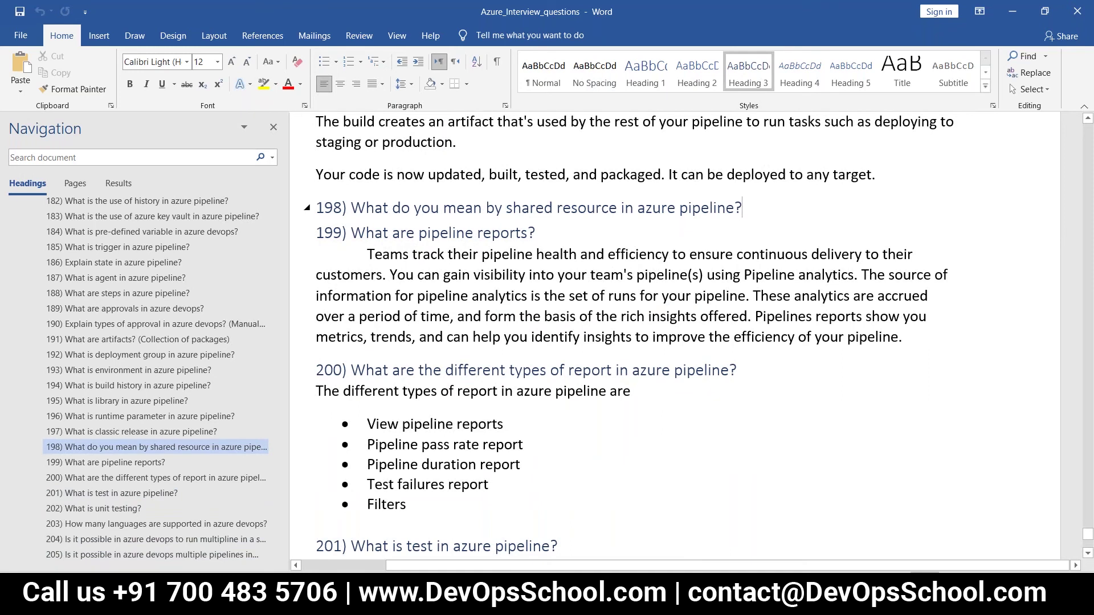
{"action": "scroll", "coordinate": [686, 387], "scroll_direction": "up", "scroll_amount": 3}
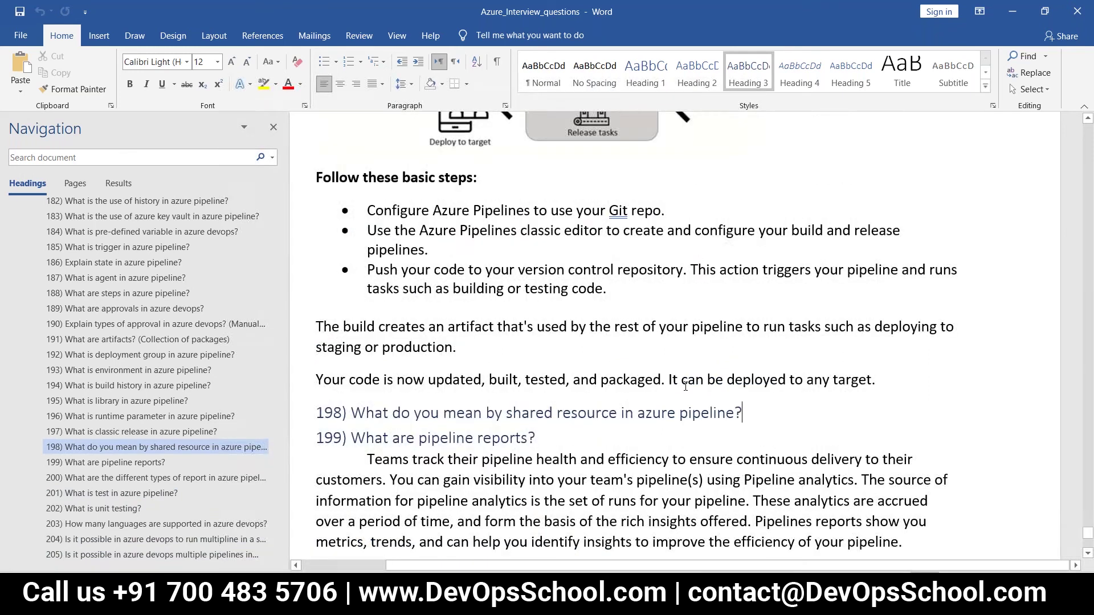
{"action": "scroll", "coordinate": [685, 386], "scroll_direction": "up", "scroll_amount": 1}
{"action": "scroll", "coordinate": [685, 386], "scroll_direction": "down", "scroll_amount": 3}
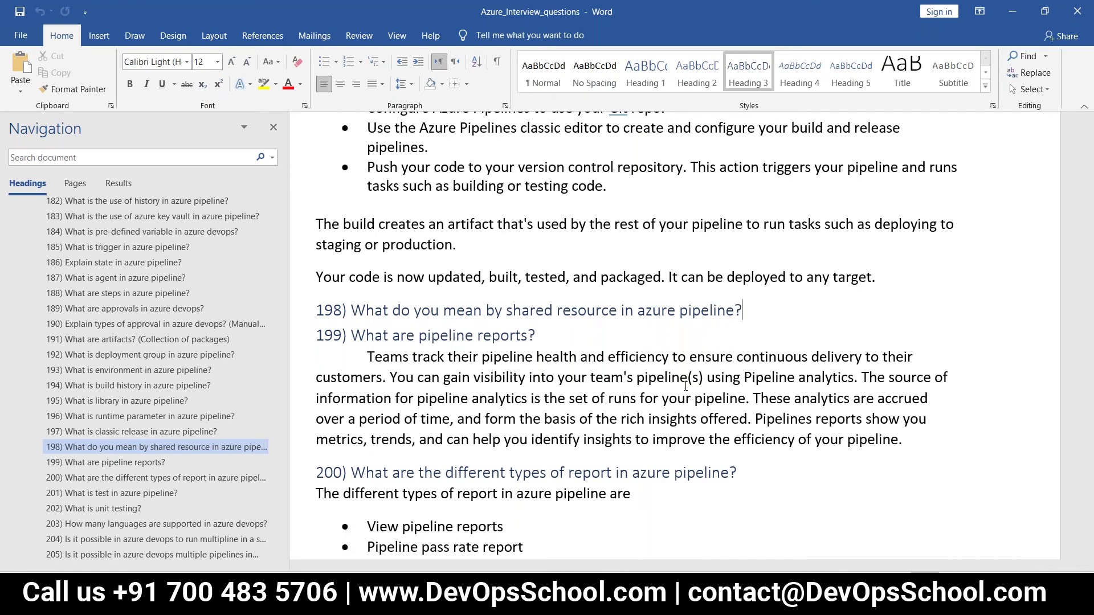
Select the words 'shared resource in azure pipeline' in heading 198, then return to its end.
{"action": "left_click_drag", "start_coordinate": [487, 311], "coordinate": [622, 310]}
{"action": "left_click", "coordinate": [625, 310]}
{"action": "left_click_drag", "start_coordinate": [507, 311], "coordinate": [734, 312]}
{"action": "left_click", "coordinate": [622, 339]}
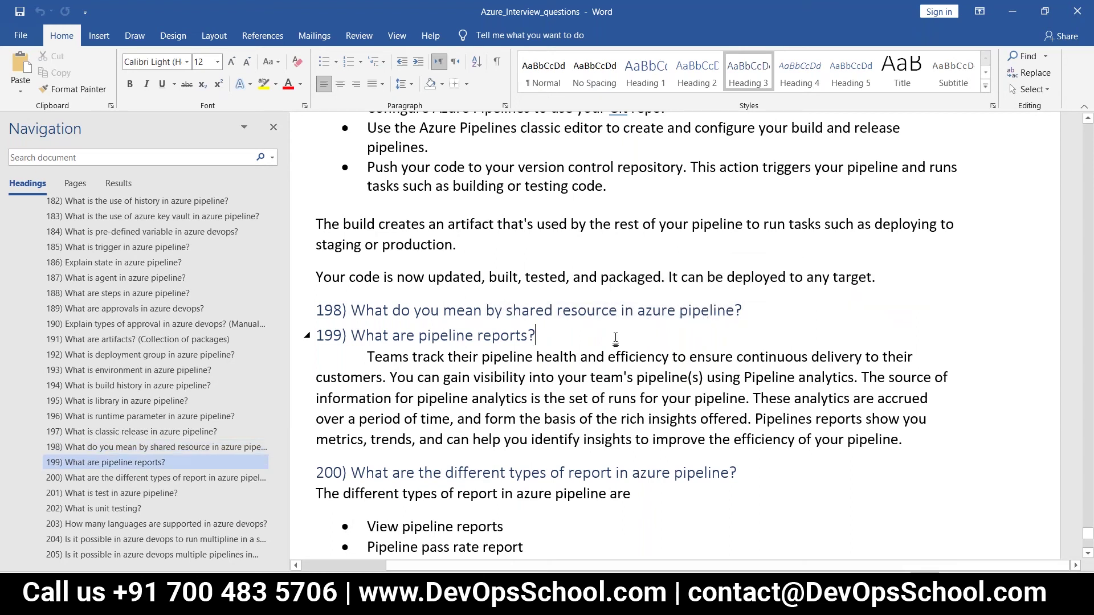
{"action": "left_click", "coordinate": [569, 310]}
{"action": "left_click", "coordinate": [507, 310]}
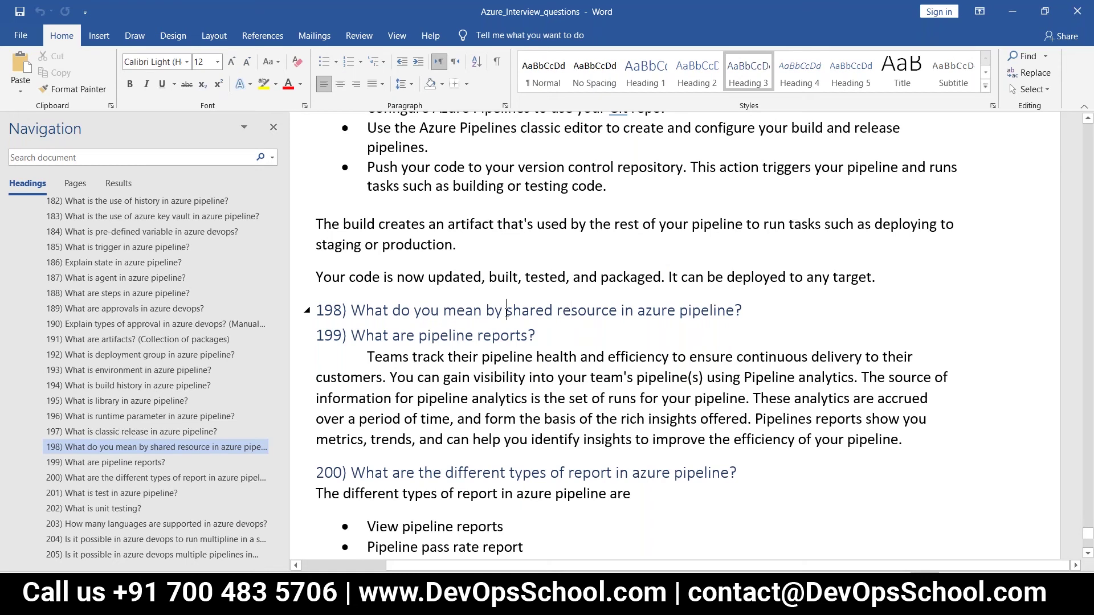
{"action": "left_click_drag", "start_coordinate": [506, 310], "coordinate": [544, 311]}
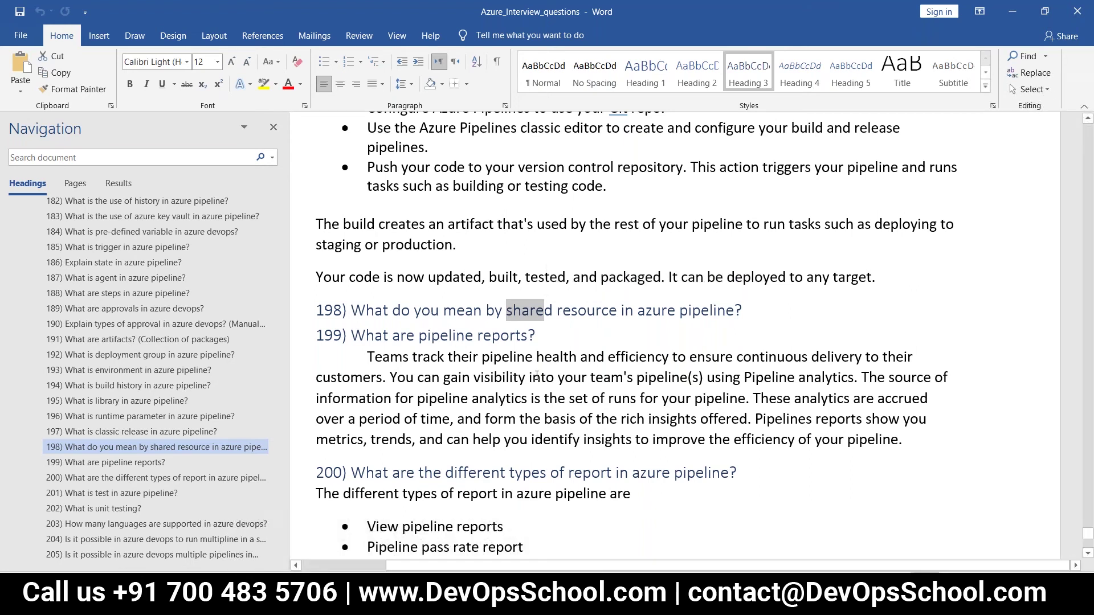
{"action": "left_click", "coordinate": [535, 335]}
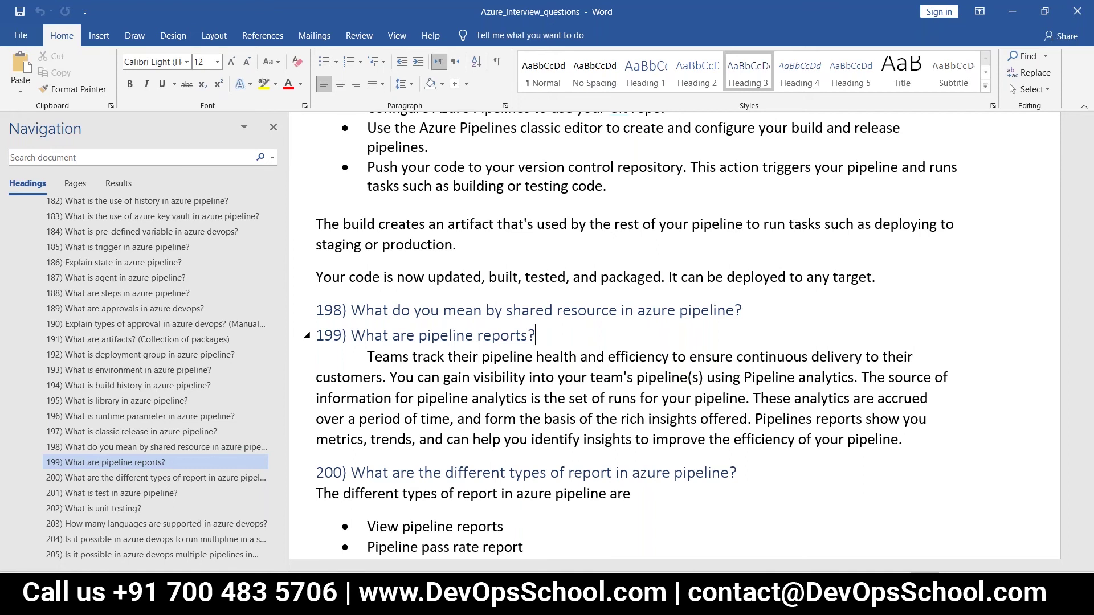
{"action": "left_click", "coordinate": [760, 308]}
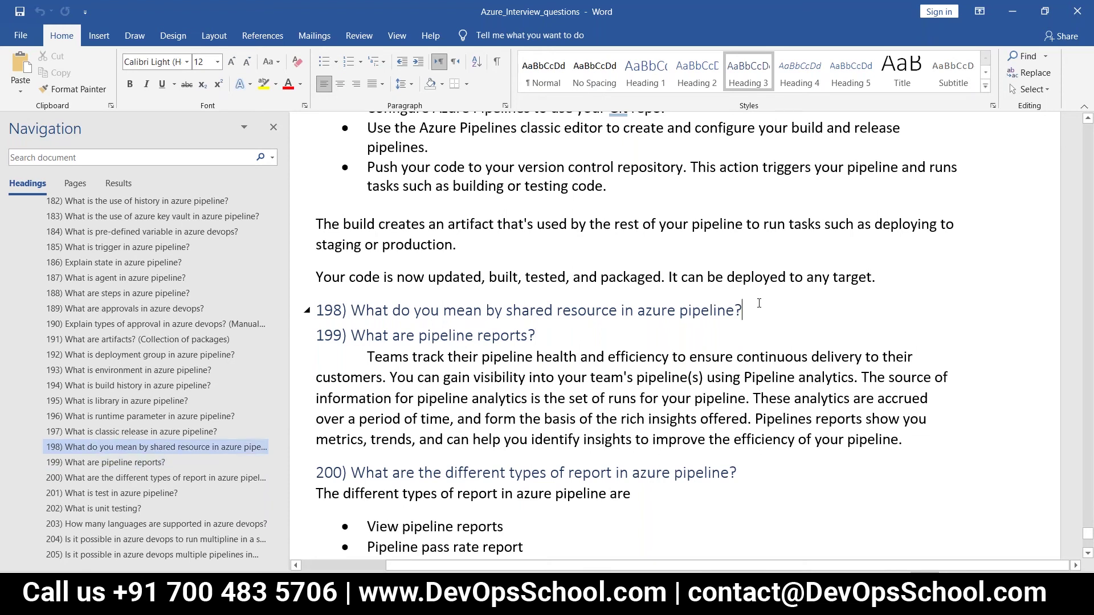
{"action": "scroll", "coordinate": [757, 310], "scroll_direction": "up", "scroll_amount": 1}
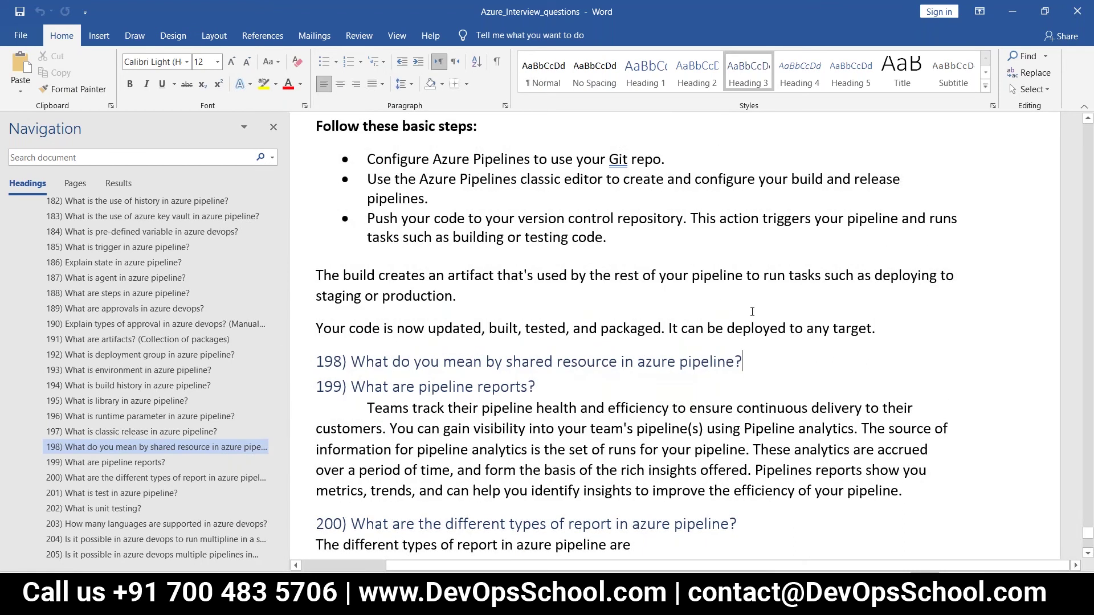
{"action": "scroll", "coordinate": [748, 305], "scroll_direction": "down", "scroll_amount": 2}
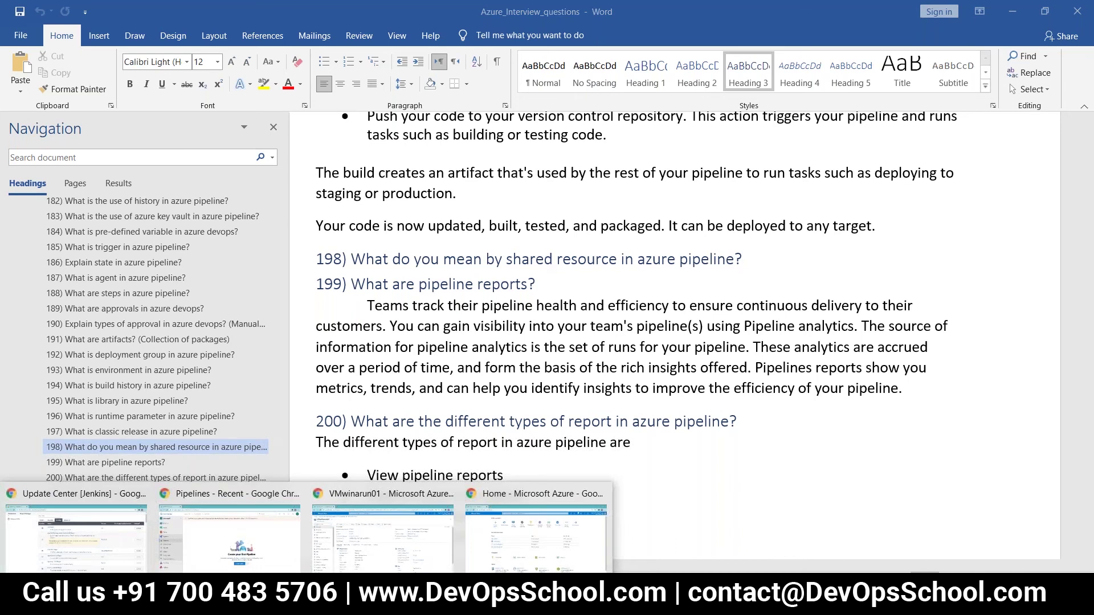
Cycle through the browser windows, reload the Azure portal home page, and return to the Word document.
{"action": "left_click", "coordinate": [684, 112]}
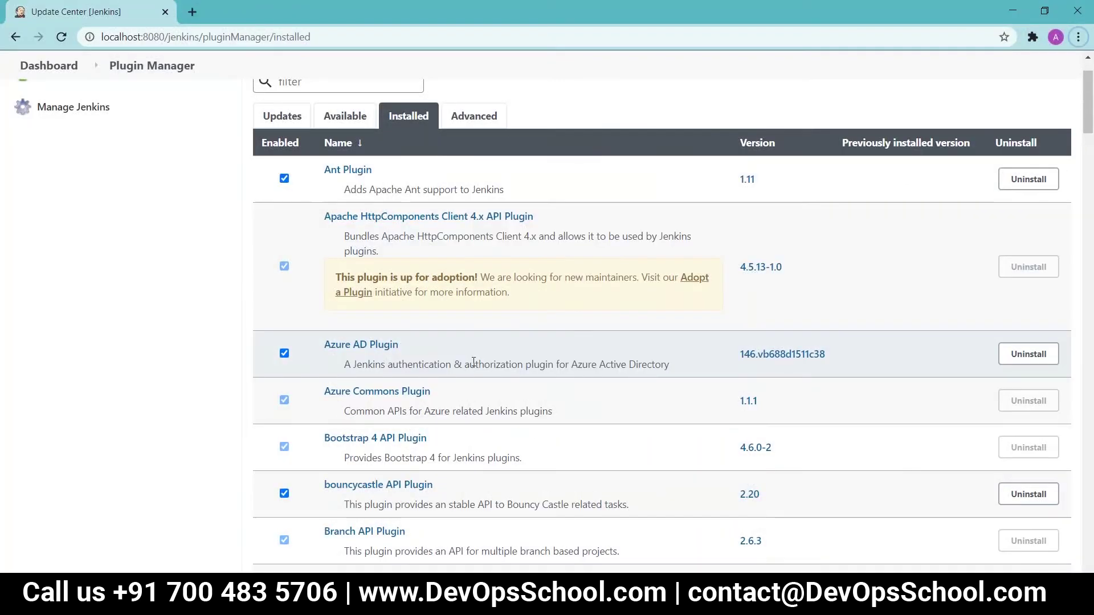
{"action": "key", "text": "super"}
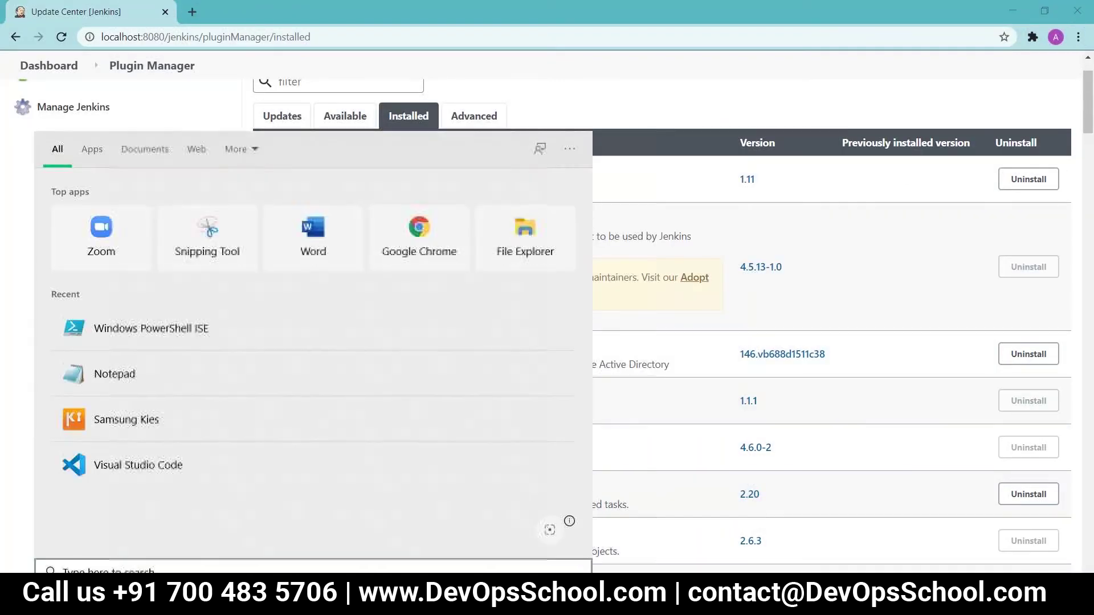
{"action": "left_click", "coordinate": [308, 604]}
{"action": "left_click", "coordinate": [286, 539]}
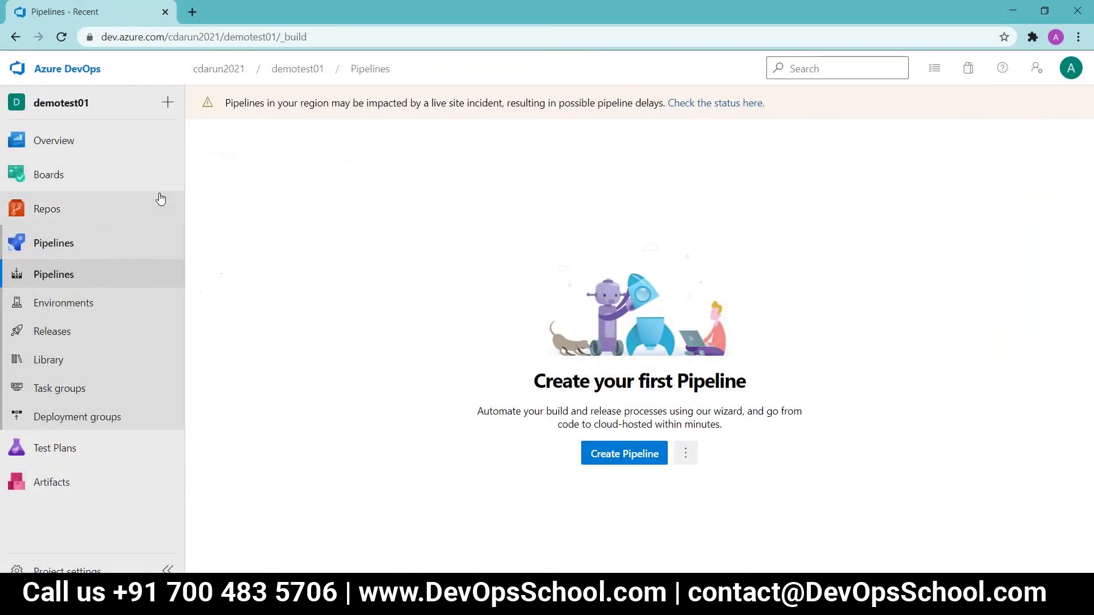
{"action": "mouse_move", "coordinate": [307, 604]}
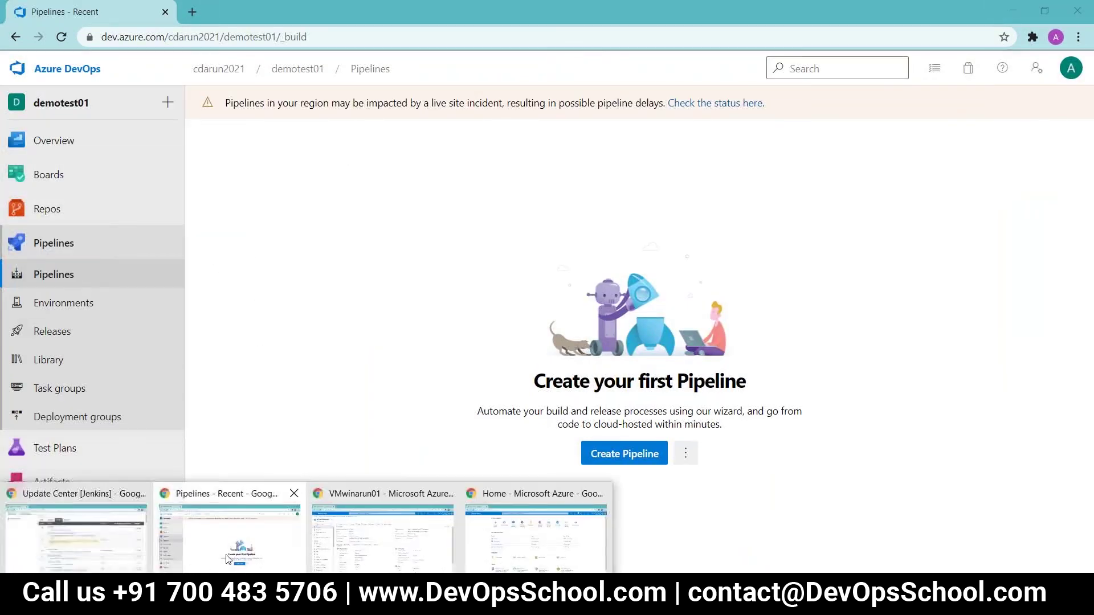
{"action": "left_click", "coordinate": [541, 540]}
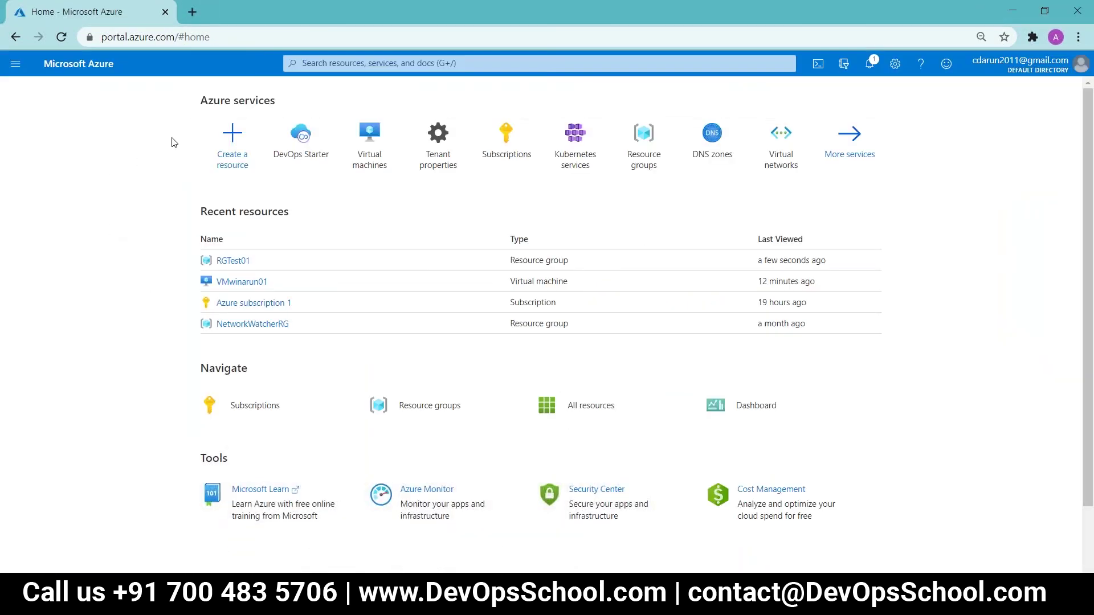
{"action": "left_click", "coordinate": [62, 36]}
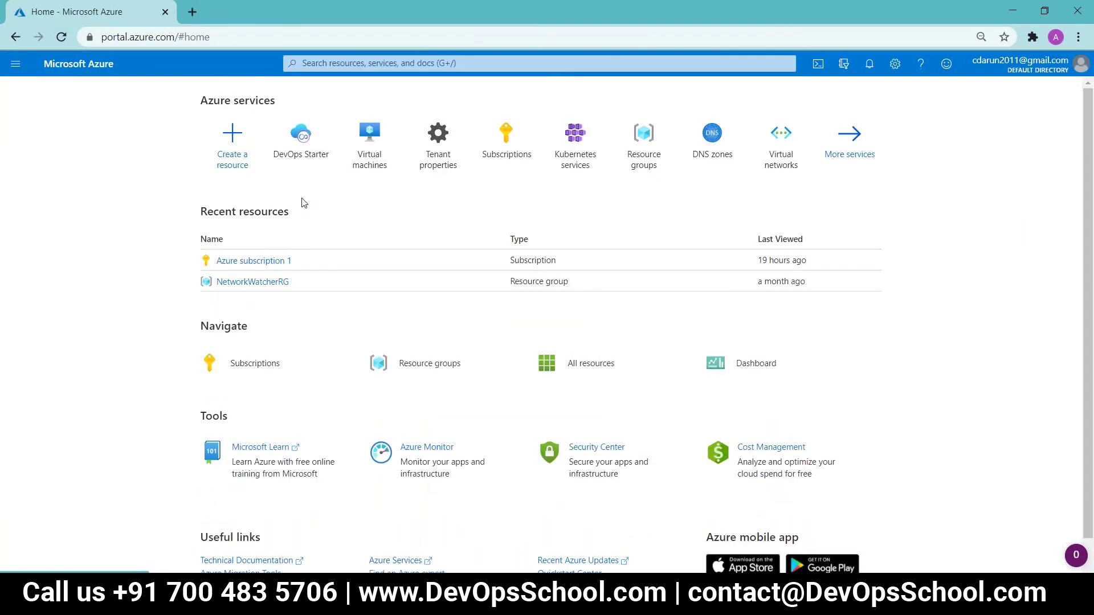
{"action": "key", "text": "alt+Tab"}
{"action": "key", "text": "alt+Tab"}
{"action": "key", "text": "alt+Tab"}
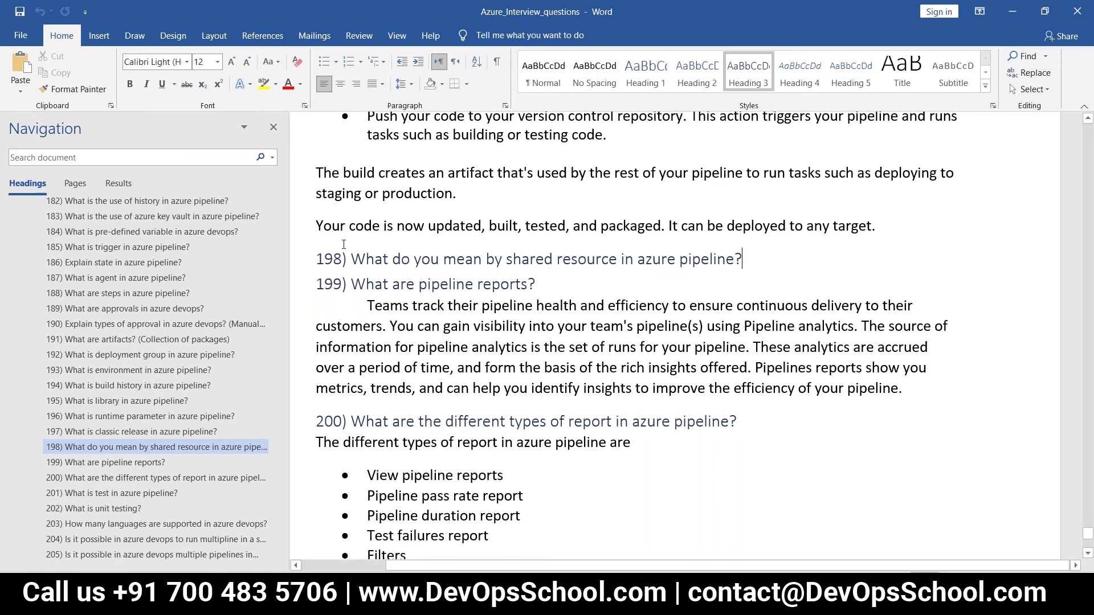
Shorten heading 198 to 'What do you mean by shared resource?' and add an empty line below it.
{"action": "key", "text": "BackSpace"}
{"action": "key", "text": "BackSpace"}
{"action": "key", "text": "BackSpace"}
{"action": "key", "text": "BackSpace"}
{"action": "key", "text": "BackSpace"}
{"action": "key", "text": "BackSpace"}
{"action": "key", "text": "BackSpace"}
{"action": "key", "text": "BackSpace"}
{"action": "key", "text": "BackSpace"}
{"action": "key", "text": "BackSpace"}
{"action": "key", "text": "BackSpace"}
{"action": "key", "text": "BackSpace"}
{"action": "key", "text": "BackSpace"}
{"action": "key", "text": "BackSpace"}
{"action": "key", "text": "BackSpace"}
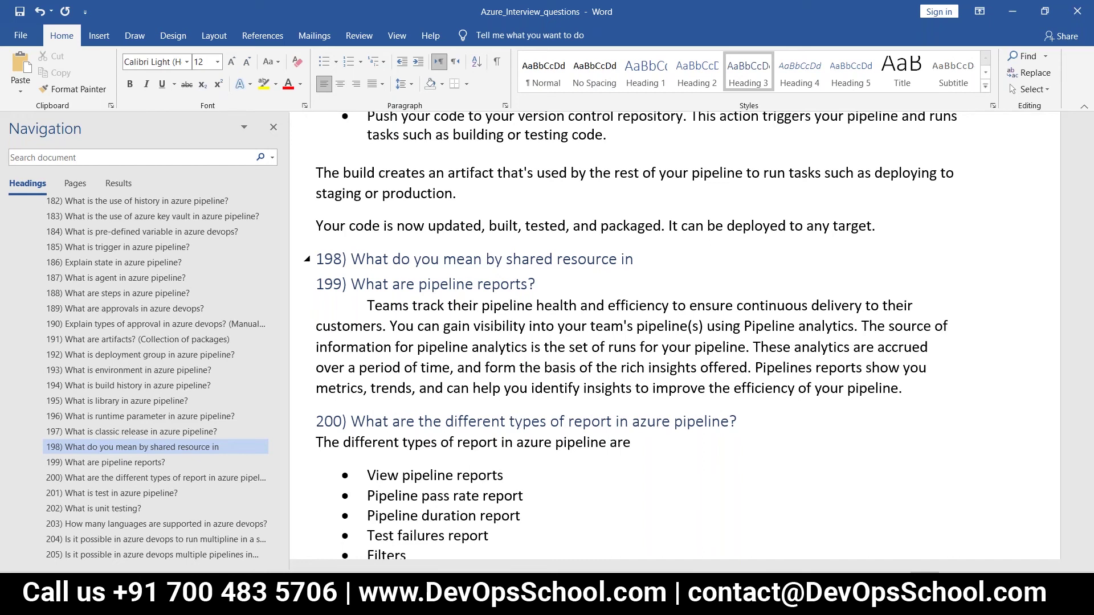
{"action": "key", "text": "BackSpace"}
{"action": "key", "text": "BackSpace"}
{"action": "key", "text": "BackSpace"}
{"action": "key", "text": "BackSpace"}
{"action": "type", "text": "?"}
{"action": "key", "text": "Return"}
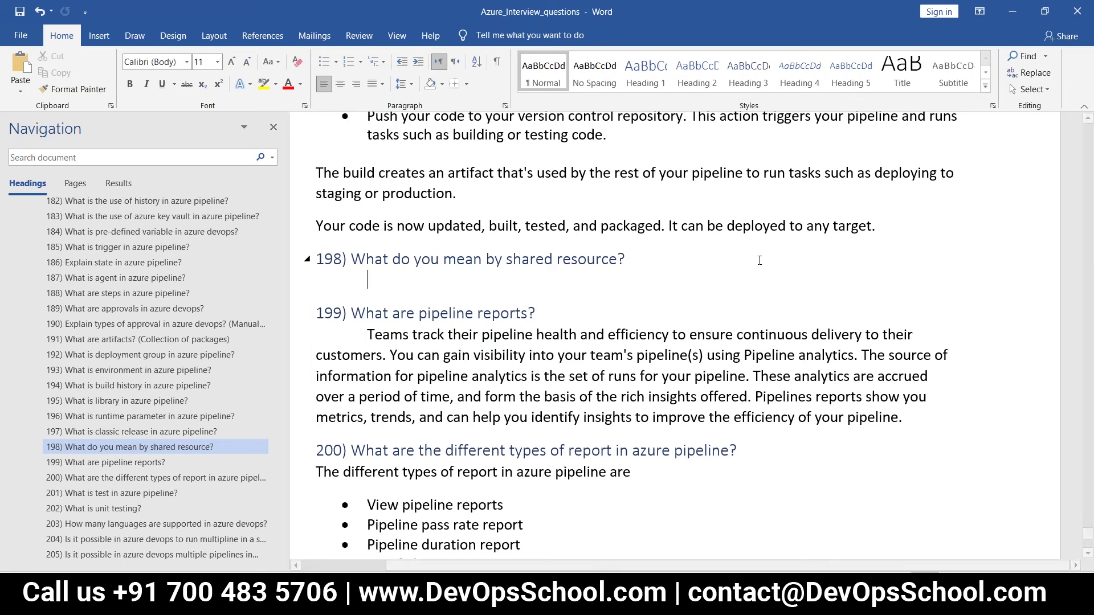
Answer question 198: 'If any instance/resource are shared between two different environment or project Then it's known as shared resource.'.
{"action": "key", "text": "ctrl+z"}
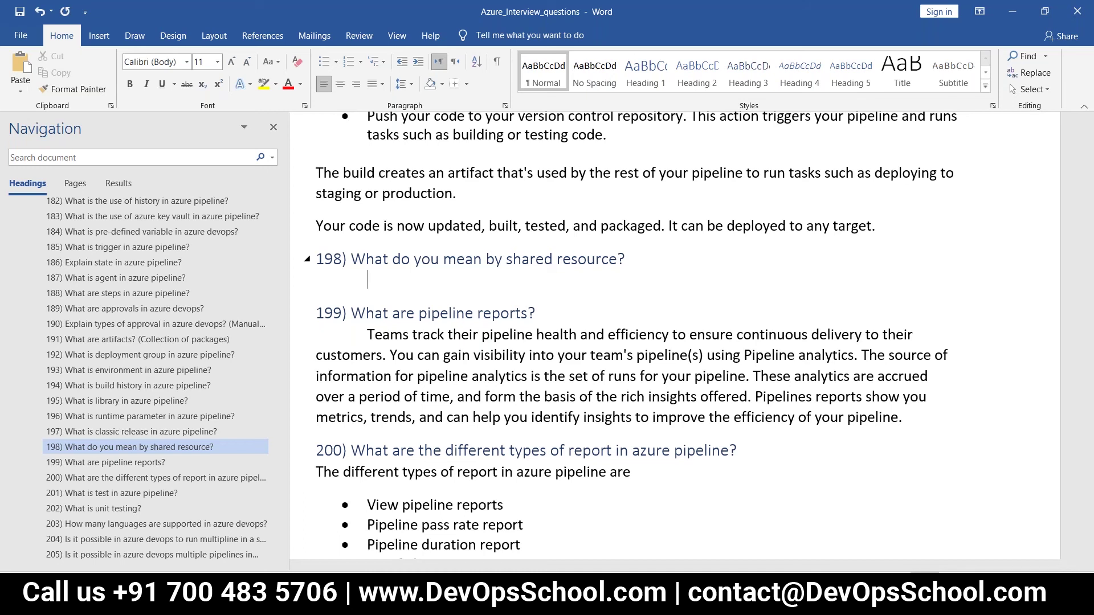
{"action": "type", "text": "If any instance"}
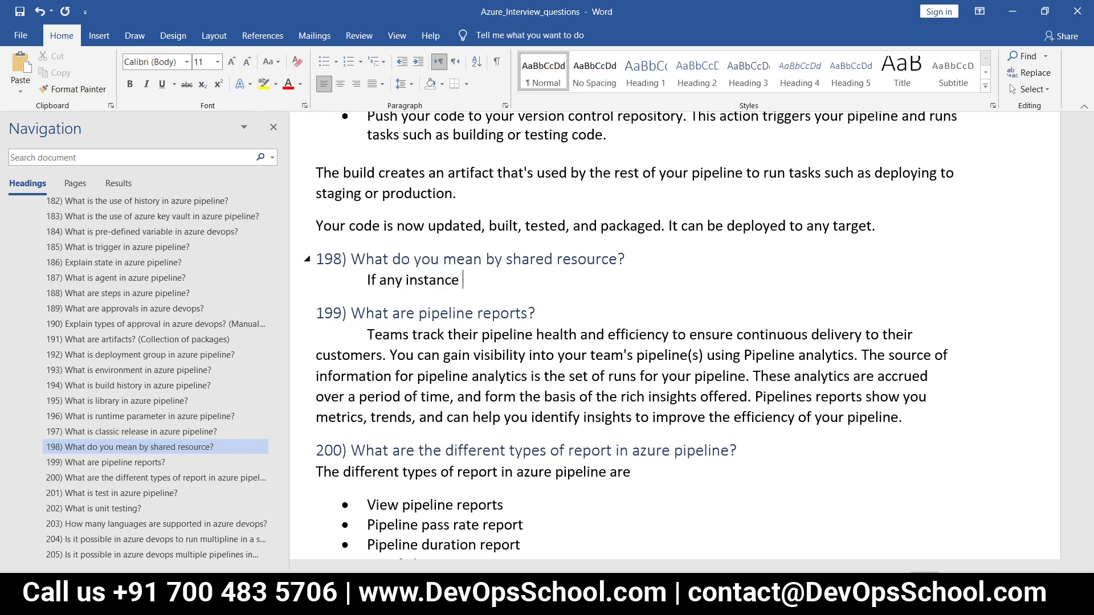
{"action": "key", "text": "BackSpace"}
{"action": "type", "text": "/resource"}
{"action": "type", "text": "are sh"}
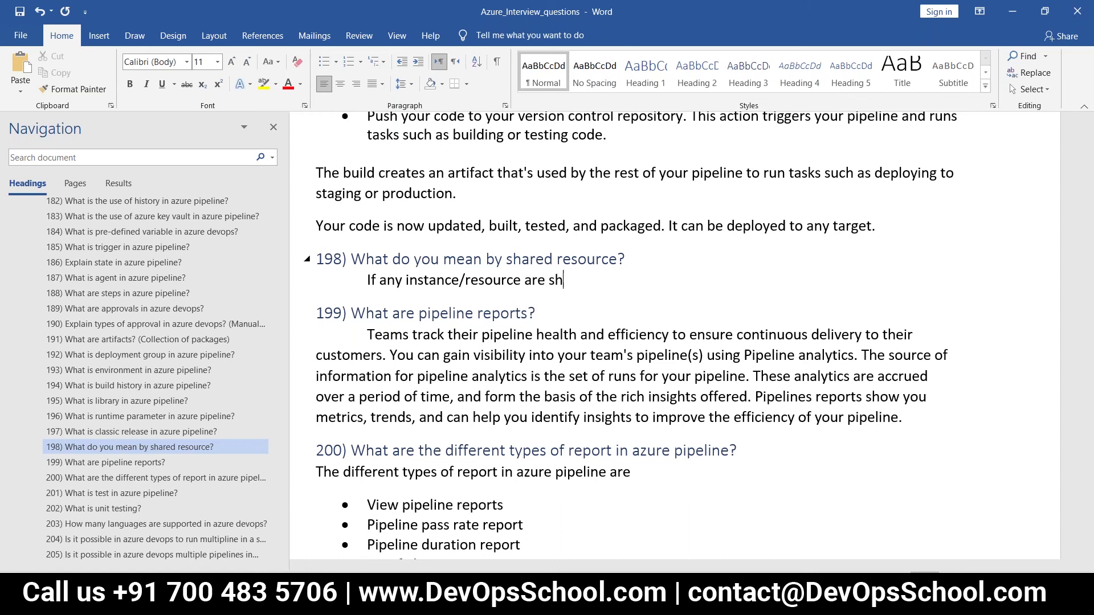
{"action": "type", "text": "ared between "}
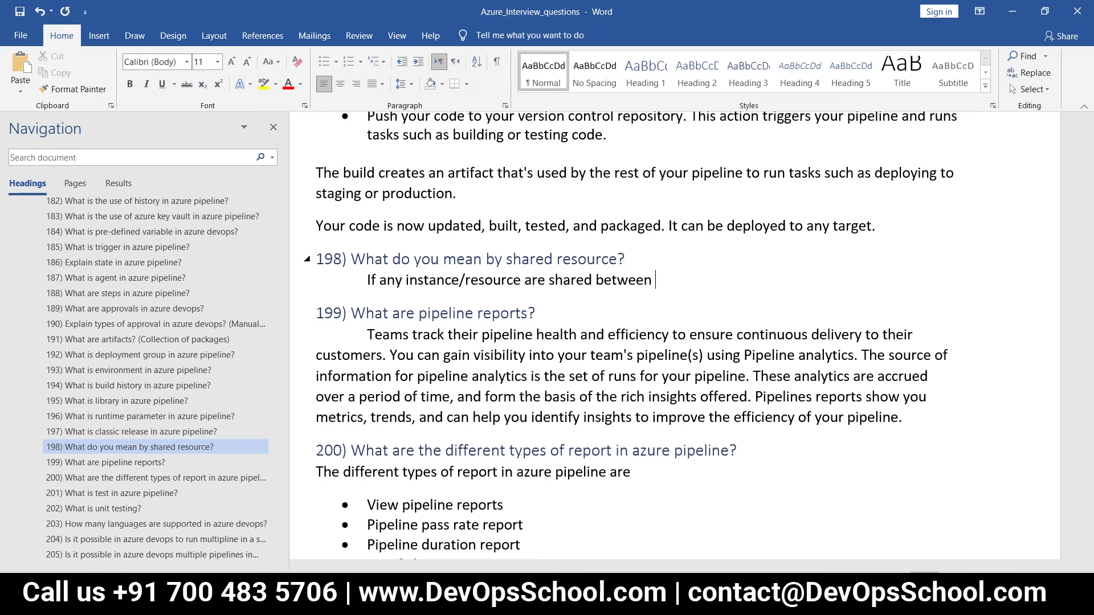
{"action": "type", "text": "two different envi"}
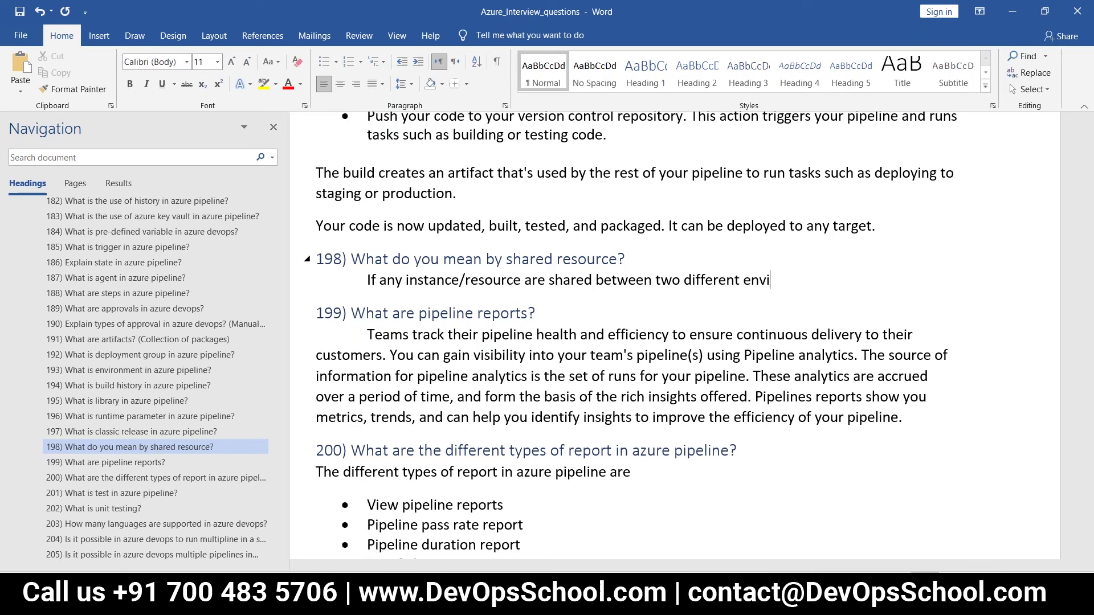
{"action": "type", "text": "ronment or project."}
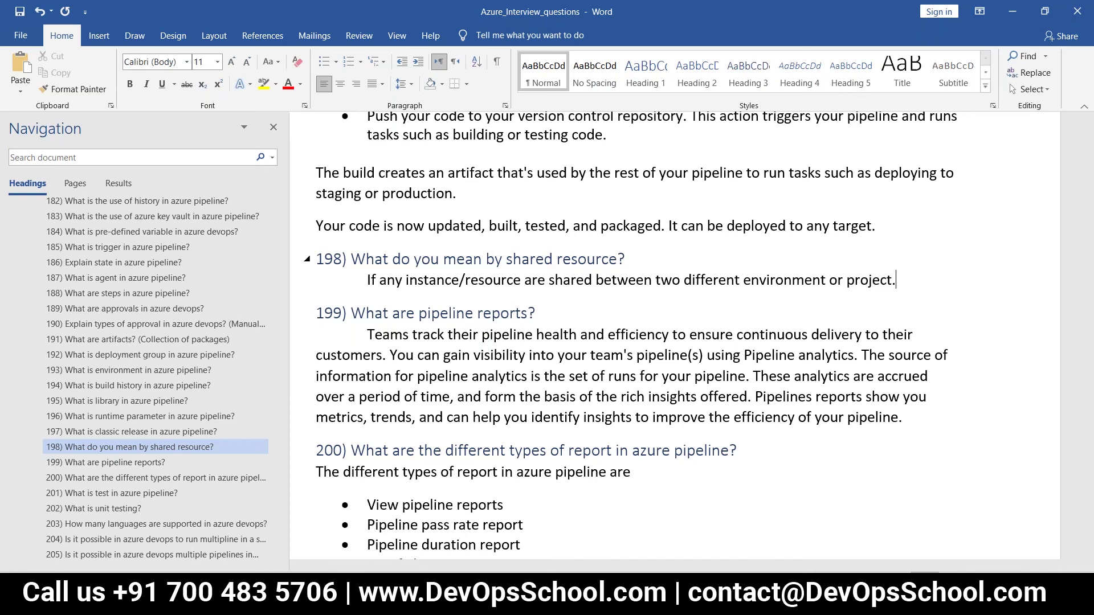
{"action": "type", "text": "T"}
{"action": "type", "text": "hen it"}
{"action": "type", "text": "'s"}
{"action": "key", "text": "Return"}
{"action": "key", "text": "BackSpace"}
{"action": "type", "text": "known as shared resource."}
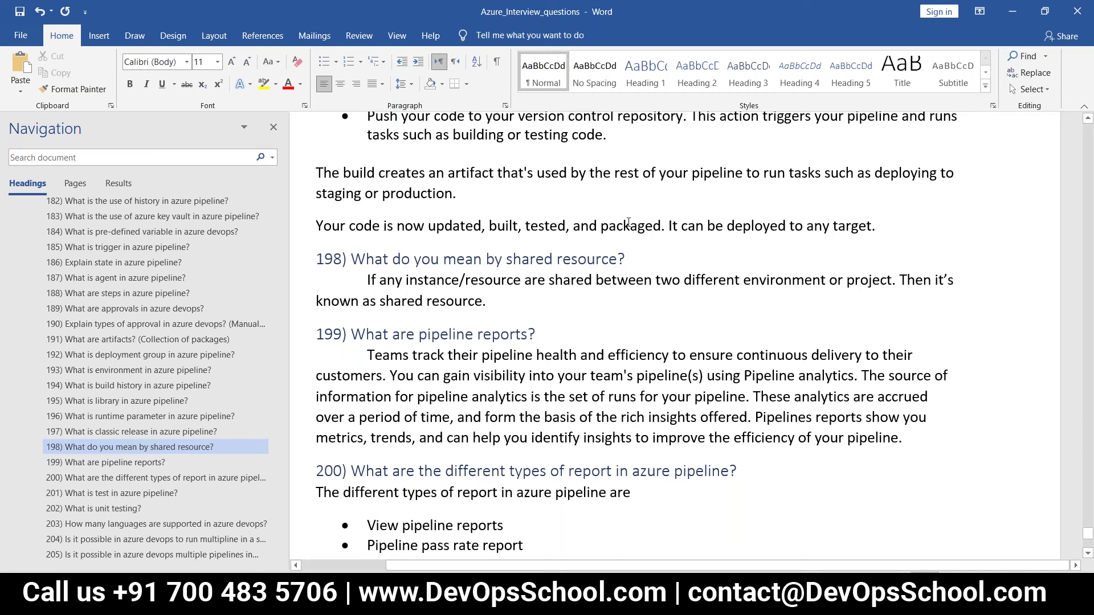
Scroll down to question 205 at the end of the document, then switch to the Notepad++ interview notes.
{"action": "left_click", "coordinate": [620, 295]}
{"action": "scroll", "coordinate": [600, 319], "scroll_direction": "up", "scroll_amount": 4}
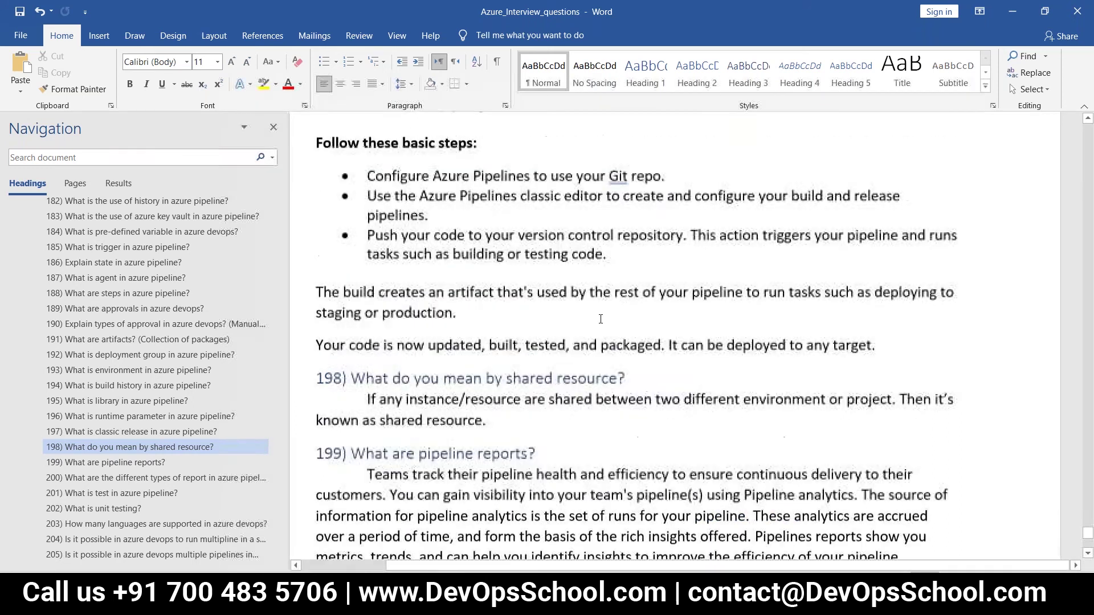
{"action": "scroll", "coordinate": [600, 319], "scroll_direction": "down", "scroll_amount": 10}
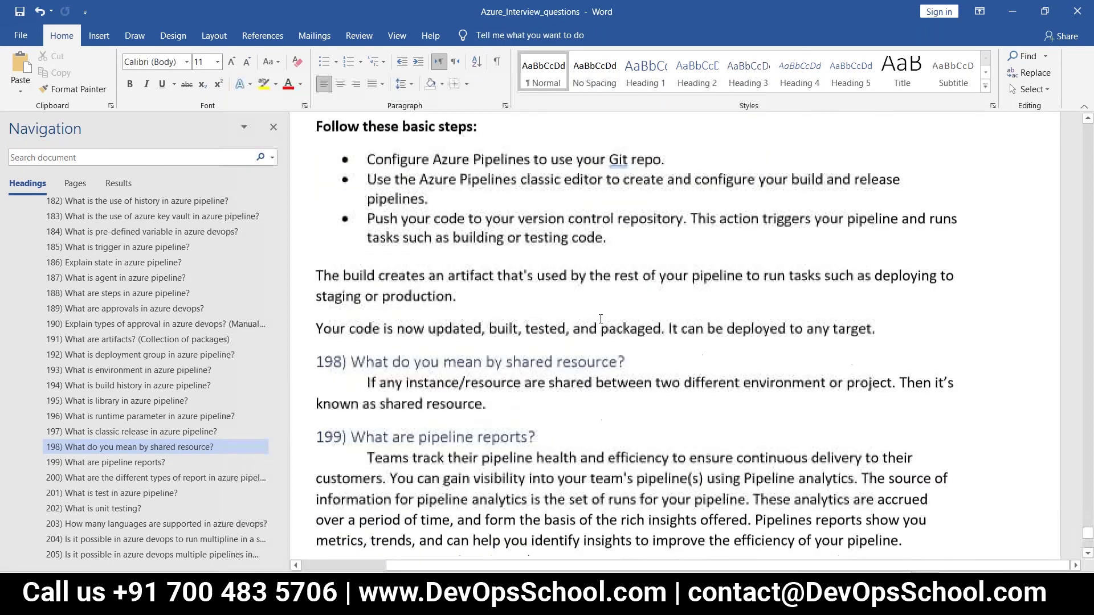
{"action": "scroll", "coordinate": [601, 319], "scroll_direction": "down", "scroll_amount": 4}
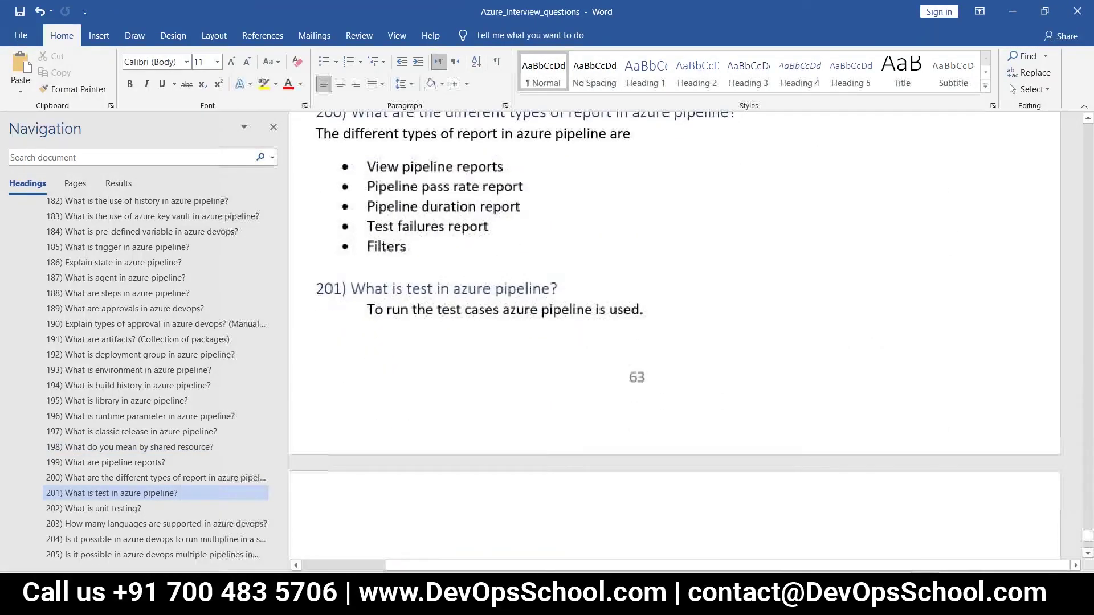
{"action": "scroll", "coordinate": [601, 319], "scroll_direction": "down", "scroll_amount": 9}
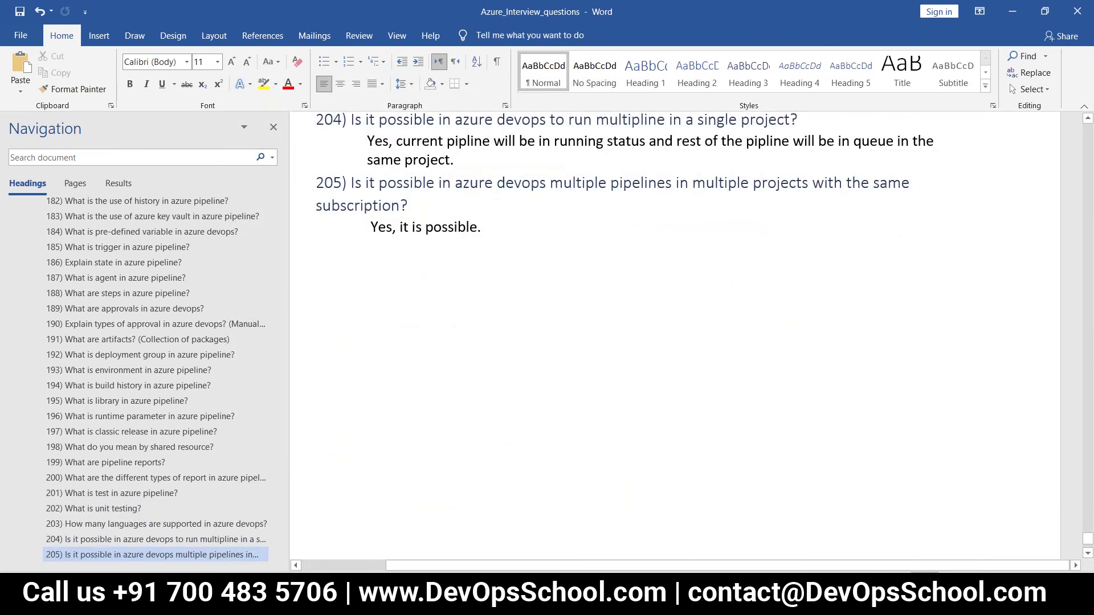
{"action": "scroll", "coordinate": [814, 491], "scroll_direction": "down", "scroll_amount": 2, "text": "ctrl"}
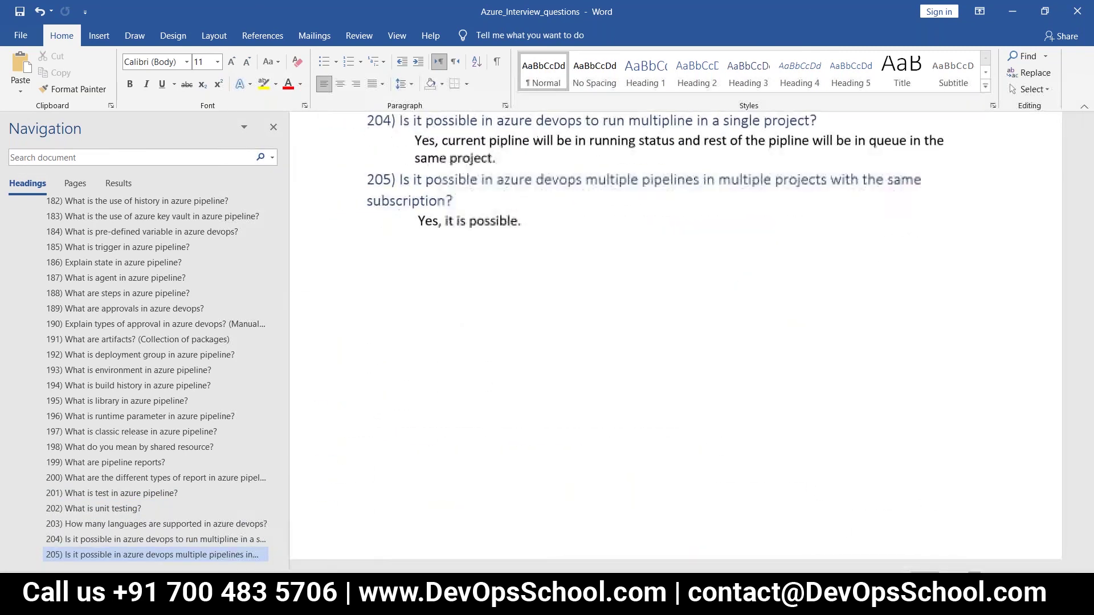
{"action": "scroll", "coordinate": [685, 341], "scroll_direction": "down", "scroll_amount": 1, "text": "ctrl"}
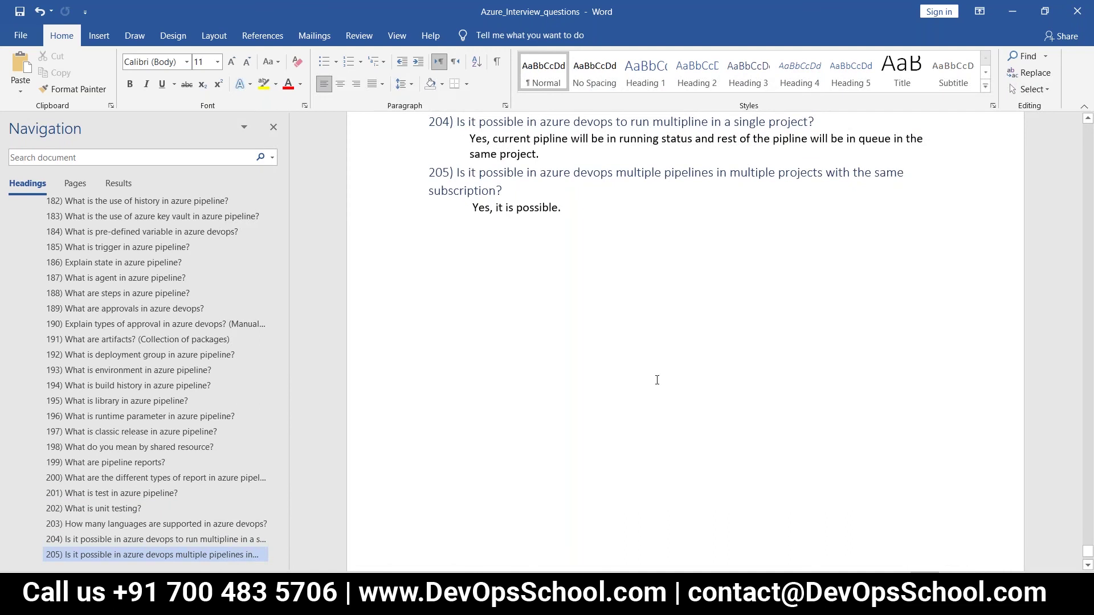
{"action": "key", "text": "alt+Tab"}
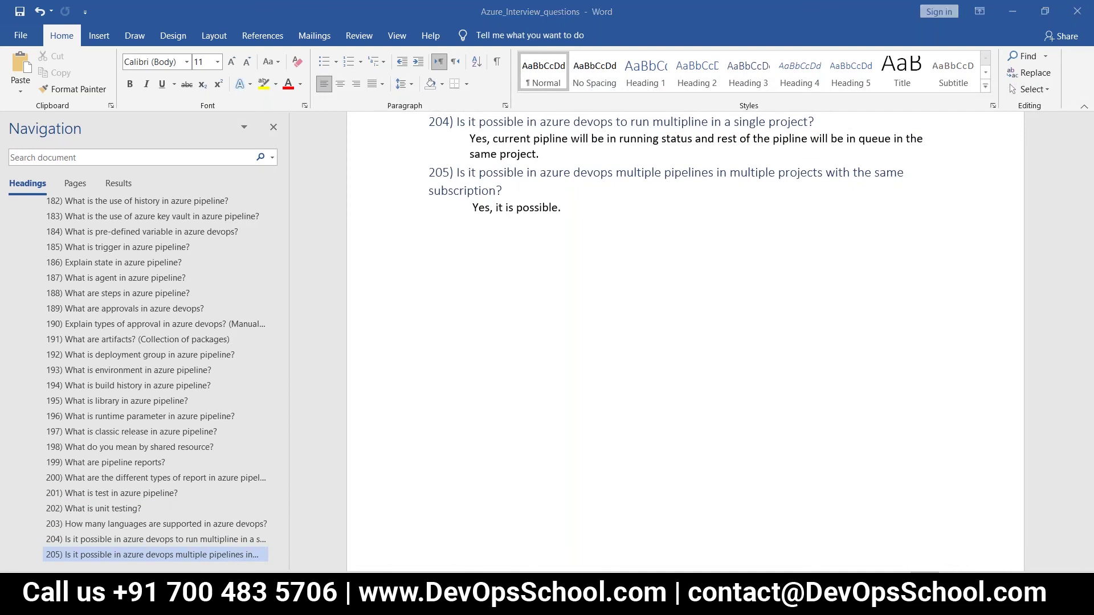
{"action": "scroll", "coordinate": [183, 535], "scroll_direction": "up", "scroll_amount": 5}
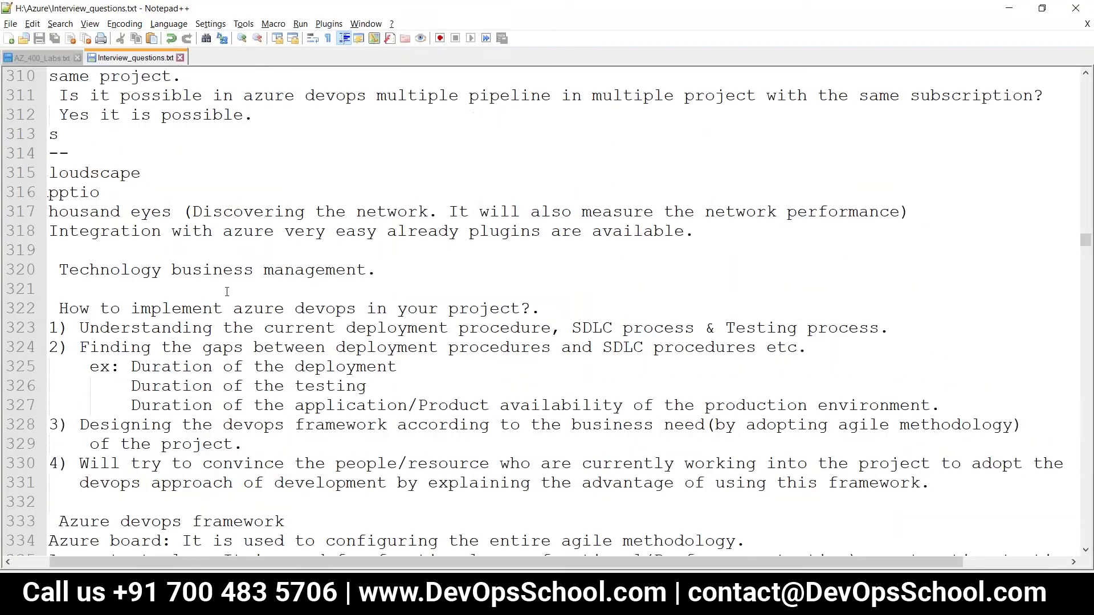
Copy the Notepad++ notes for questions 206 and 207 (lines 322–339) and return to Word.
{"action": "left_click_drag", "start_coordinate": [147, 562], "coordinate": [33, 552]}
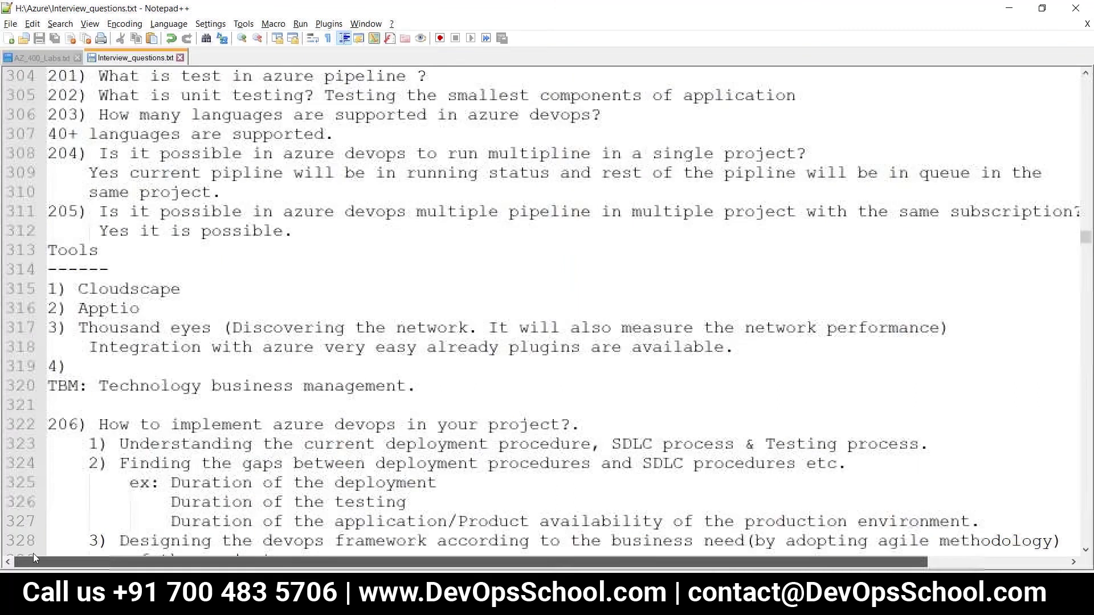
{"action": "scroll", "coordinate": [134, 391], "scroll_direction": "down", "scroll_amount": 2}
{"action": "scroll", "coordinate": [133, 391], "scroll_direction": "down", "scroll_amount": 2}
{"action": "left_click_drag", "start_coordinate": [49, 195], "coordinate": [314, 525]}
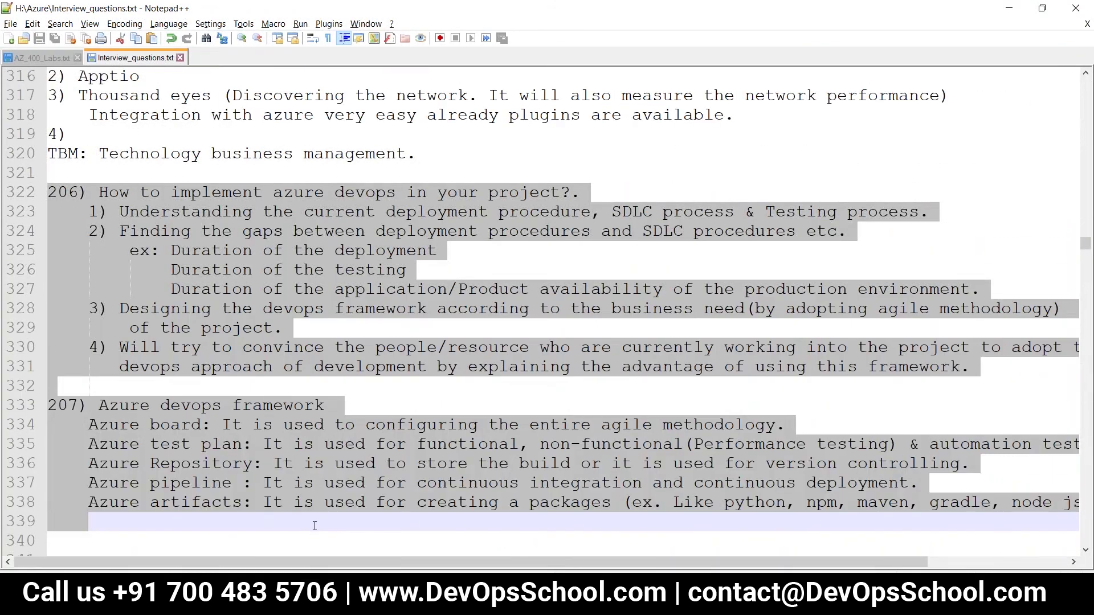
{"action": "key", "text": "alt+Tab"}
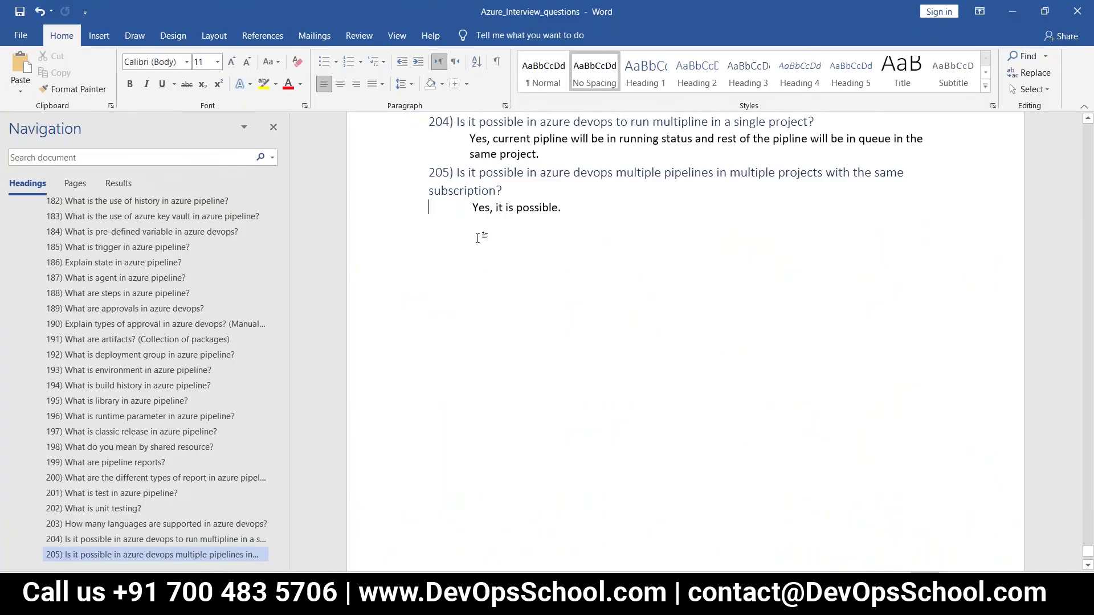
Paste questions 206 and 207 after answer 205 and give heading 206 question 205's heading formatting.
{"action": "key", "text": "Return"}
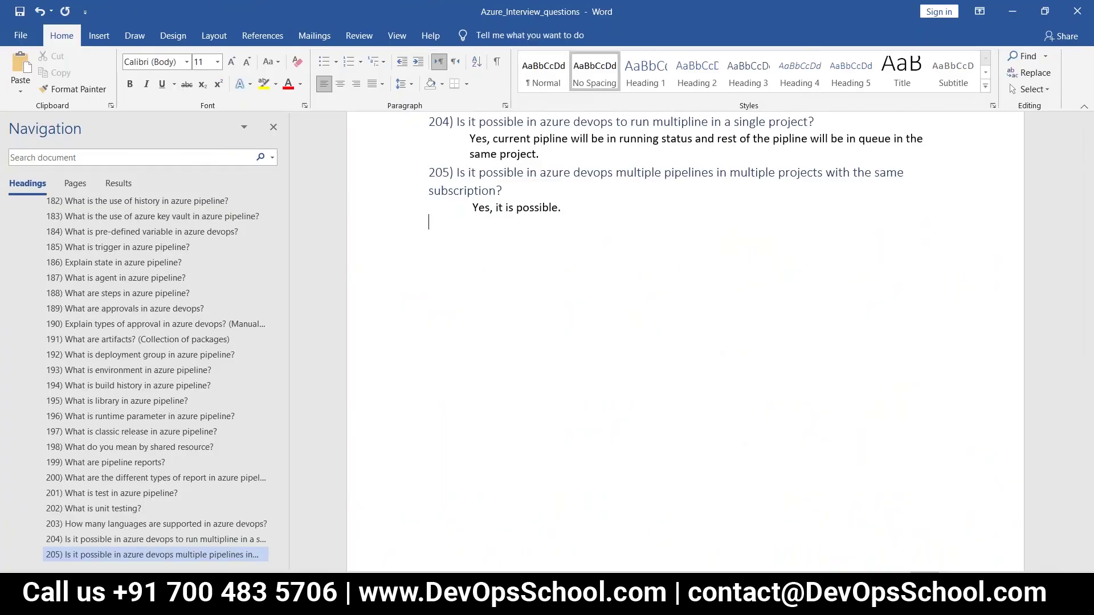
{"action": "type", "text": "206) How to implement azure devops in your project?. 1) Understanding the current deployment procedure, SDLC process & Testing process. 2) Finding the gaps between deployment procedures and SDLC procedures etc. ex: Duration of the deployment Duration of the testing Duration of the application/Product availability of the production environment. 3) Designing the devops framework according to the business need(by adopting agile methodology) of the project. 4) Will try to convince the people/resource who are currently working into the project to adopt the devops approach of development by explaining the advantage of using this framework.  207) Azure devops framework Azure board: It is used to configuring the entire agile methodology. Azure test plan: It is used for functional, non-functional(Performance testing) & automation testing. Azure Repository: It is used to store the build or it is used for version controlling. Azure pipeline : It is used for continuous integration and continuous deployment. Azure artifacts: It is used for creating a packages (ex. Like python, npm, maven, gradle, node js, msbuild etc.)"}
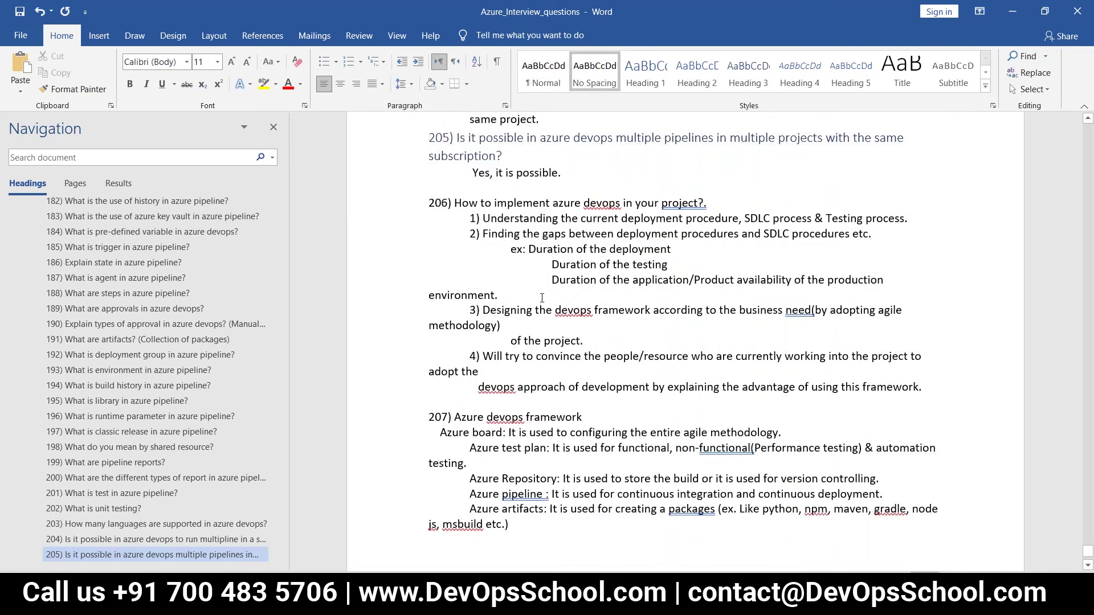
{"action": "scroll", "coordinate": [542, 297], "scroll_direction": "up", "scroll_amount": 5}
{"action": "double_click", "coordinate": [399, 262]}
{"action": "left_click", "coordinate": [74, 89]}
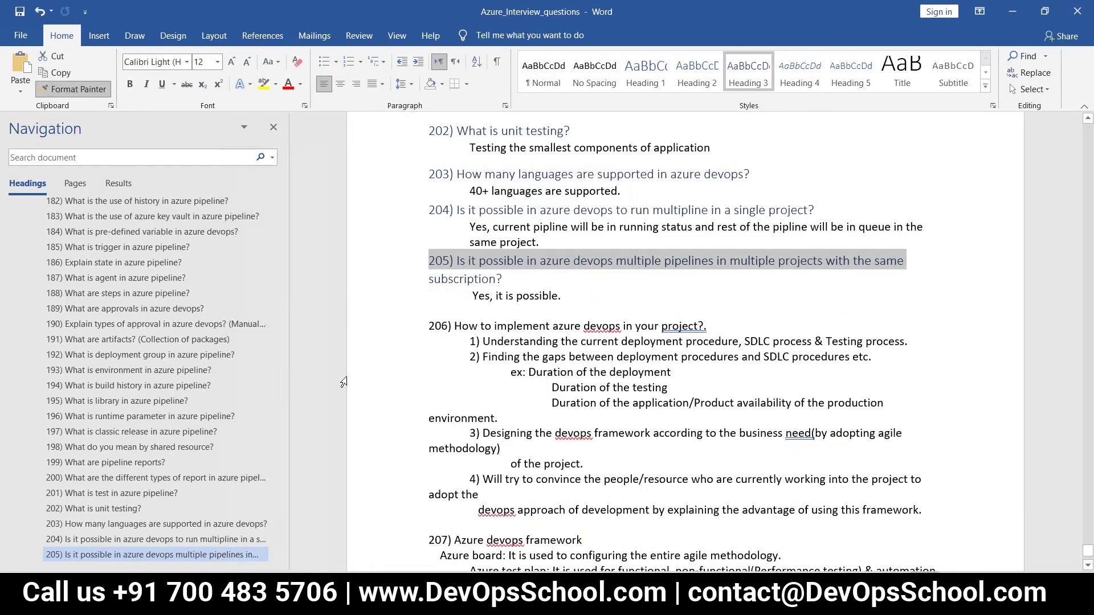
{"action": "left_click", "coordinate": [397, 329]}
{"action": "left_click", "coordinate": [547, 316]}
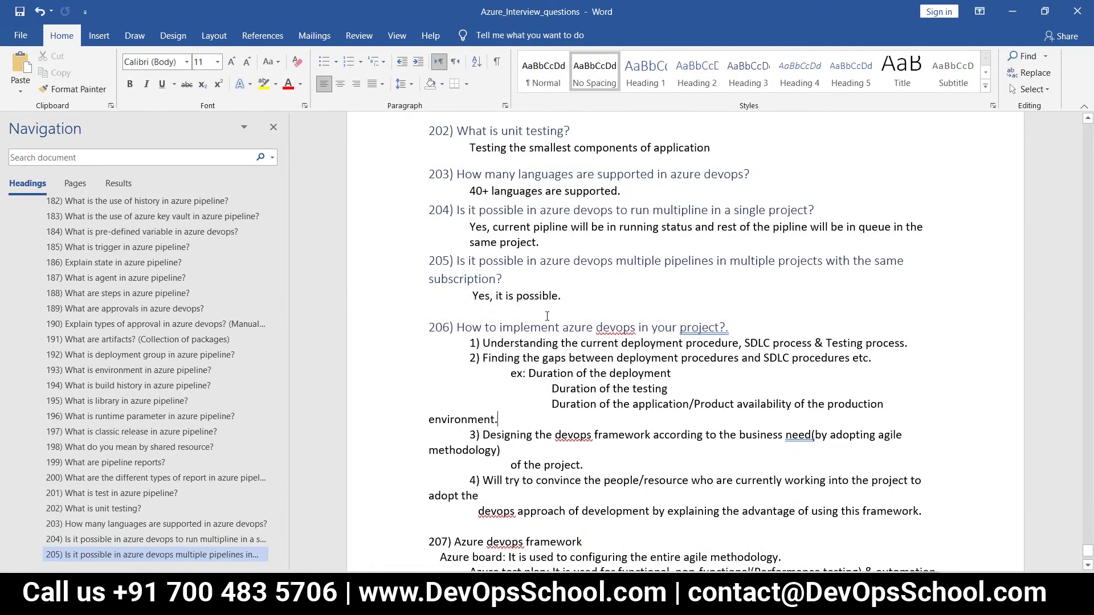
Copy heading 206's formatting onto question 207 so it also becomes a heading.
{"action": "scroll", "coordinate": [507, 375], "scroll_direction": "down", "scroll_amount": 4}
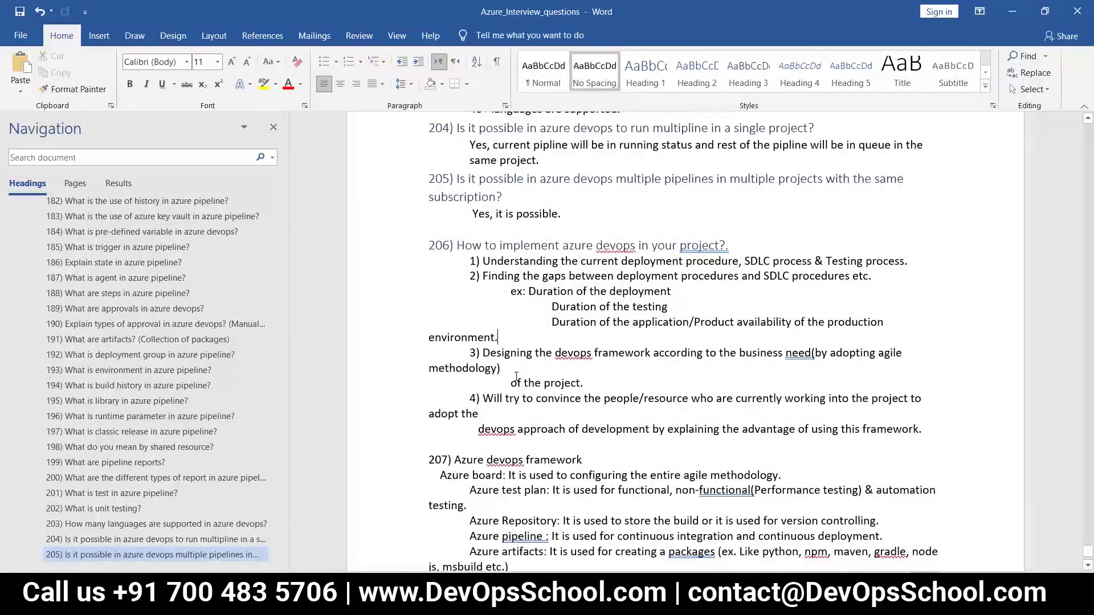
{"action": "scroll", "coordinate": [515, 377], "scroll_direction": "down", "scroll_amount": 5}
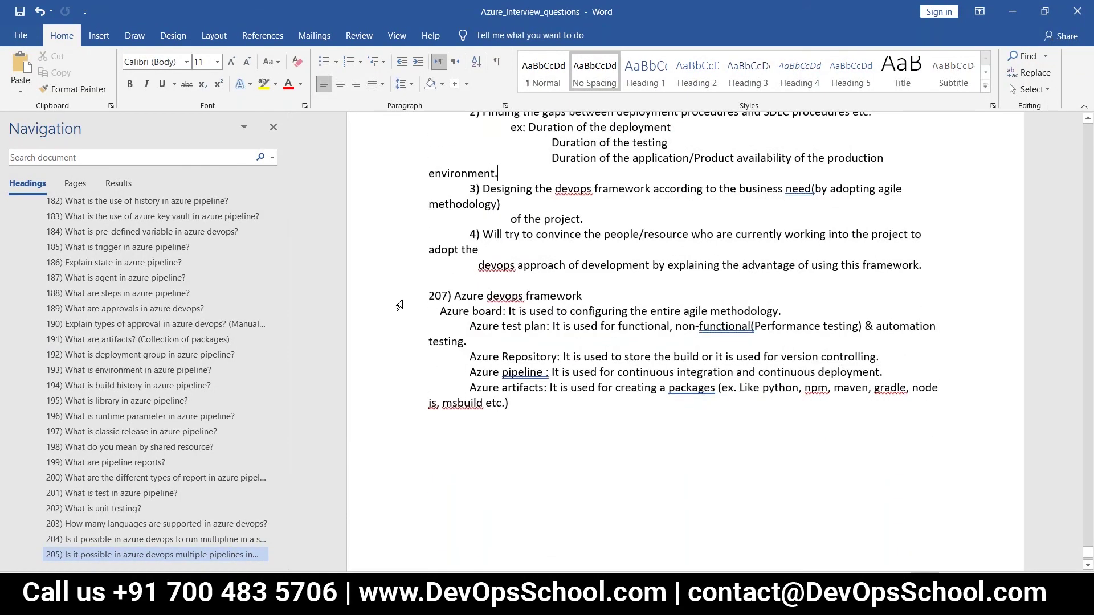
{"action": "scroll", "coordinate": [406, 308], "scroll_direction": "up", "scroll_amount": 6}
{"action": "left_click", "coordinate": [373, 251]}
{"action": "left_click", "coordinate": [74, 89]}
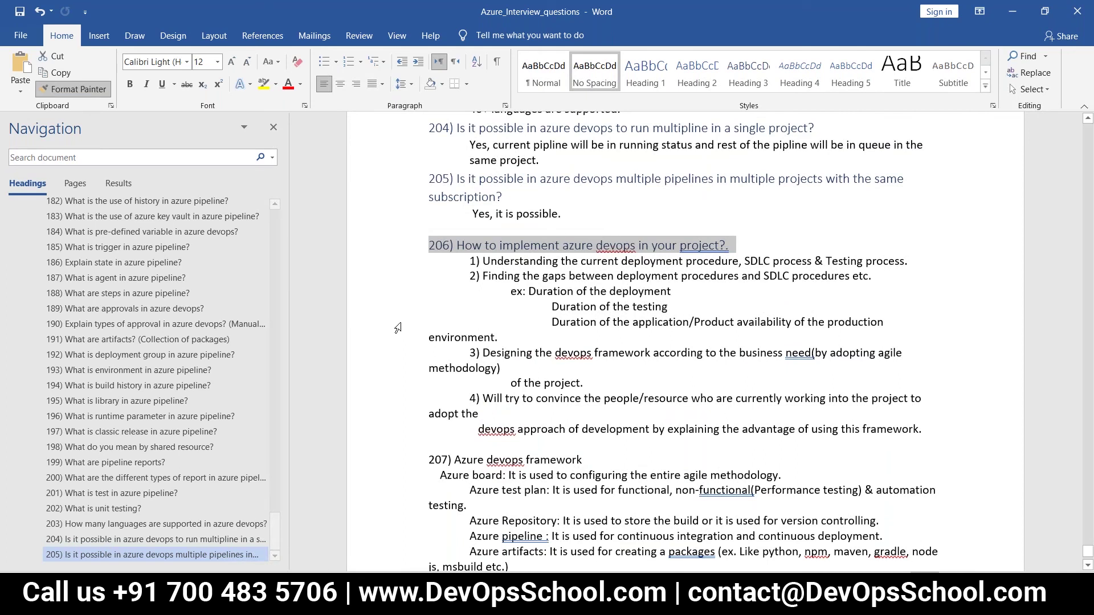
{"action": "scroll", "coordinate": [398, 327], "scroll_direction": "down", "scroll_amount": 3}
{"action": "left_click_drag", "start_coordinate": [426, 337], "coordinate": [635, 341]}
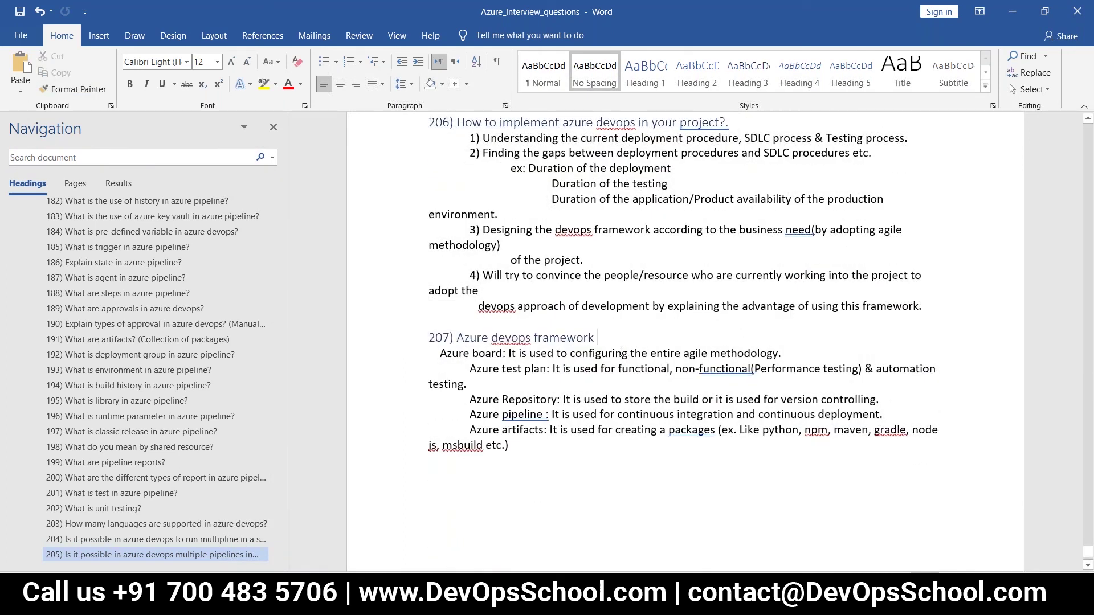
{"action": "scroll", "coordinate": [622, 352], "scroll_direction": "up", "scroll_amount": 3}
Bullet answer 206's steps and merge the stray 'devops' and 'of the project.' lines into their bullets.
{"action": "left_click_drag", "start_coordinate": [926, 388], "coordinate": [461, 222]}
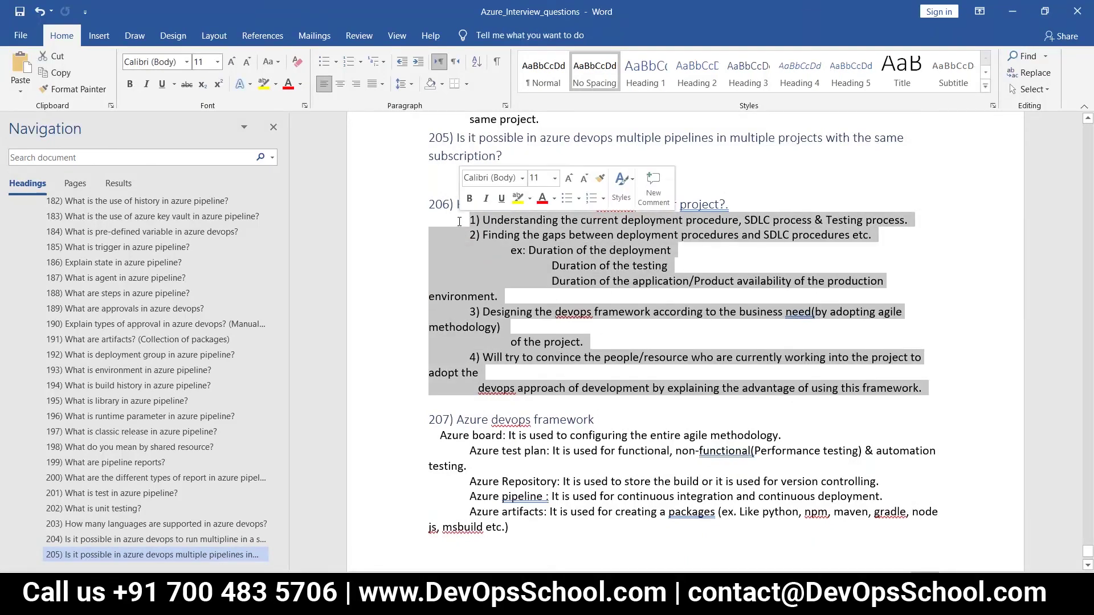
{"action": "left_click", "coordinate": [323, 60]}
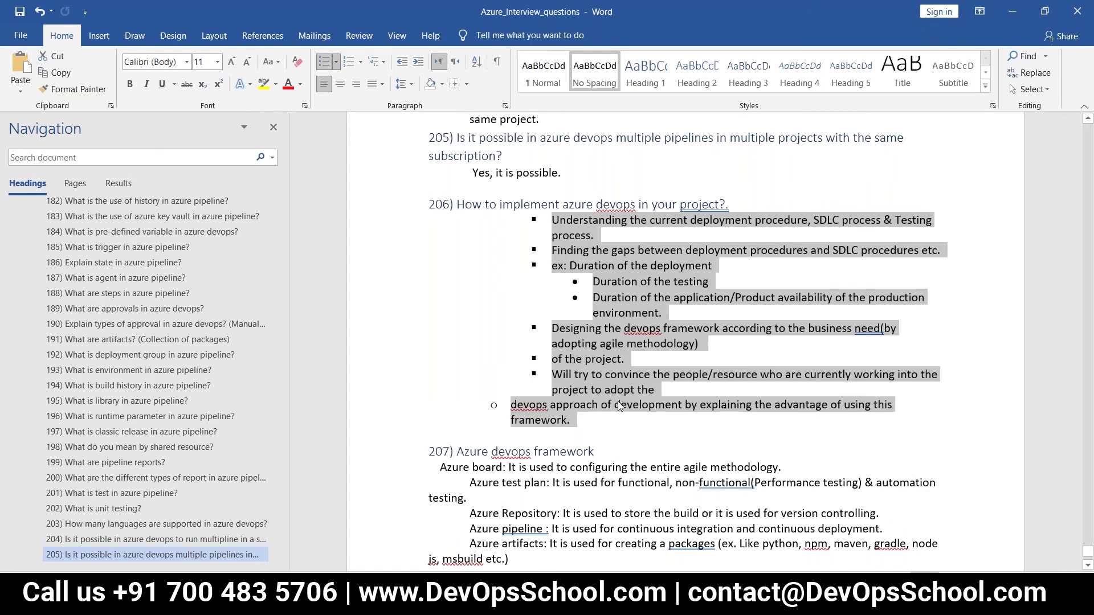
{"action": "left_click", "coordinate": [512, 406]}
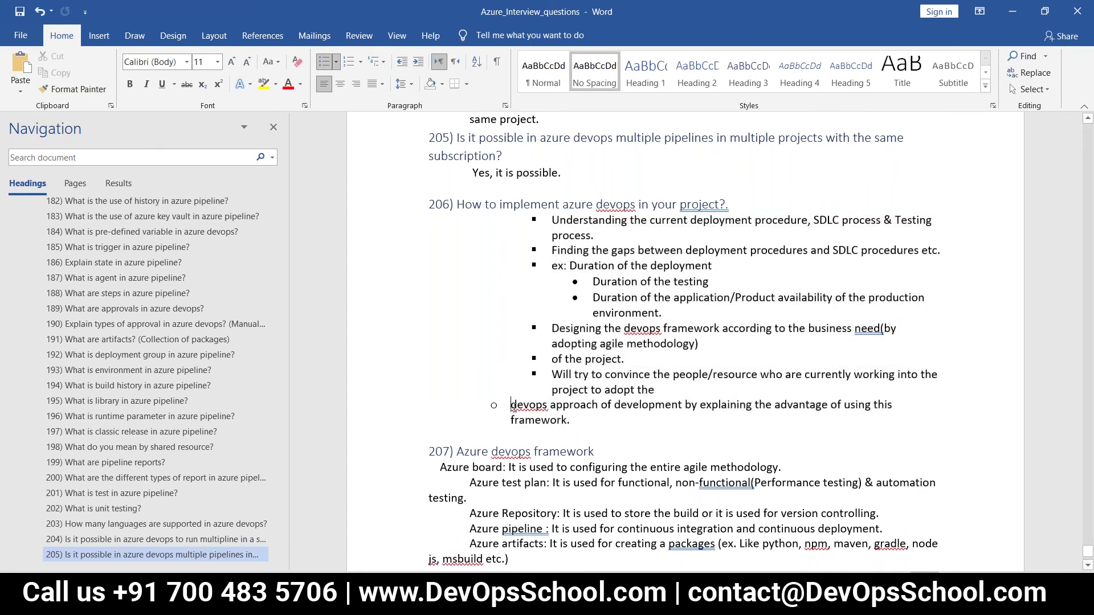
{"action": "key", "text": "BackSpace"}
{"action": "key", "text": "BackSpace"}
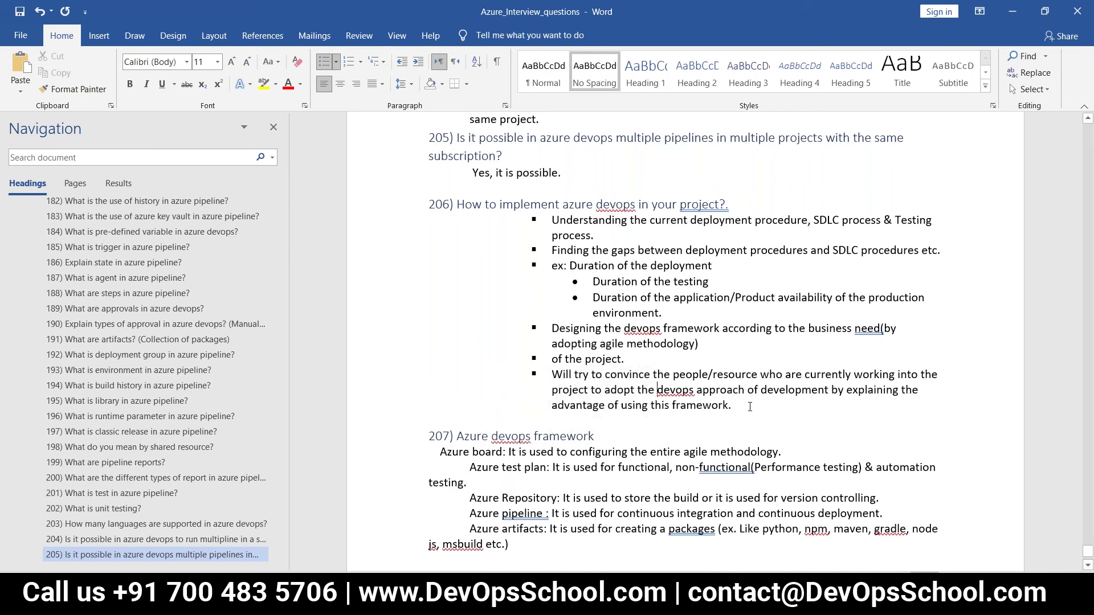
{"action": "left_click", "coordinate": [736, 345]}
{"action": "key", "text": "Delete"}
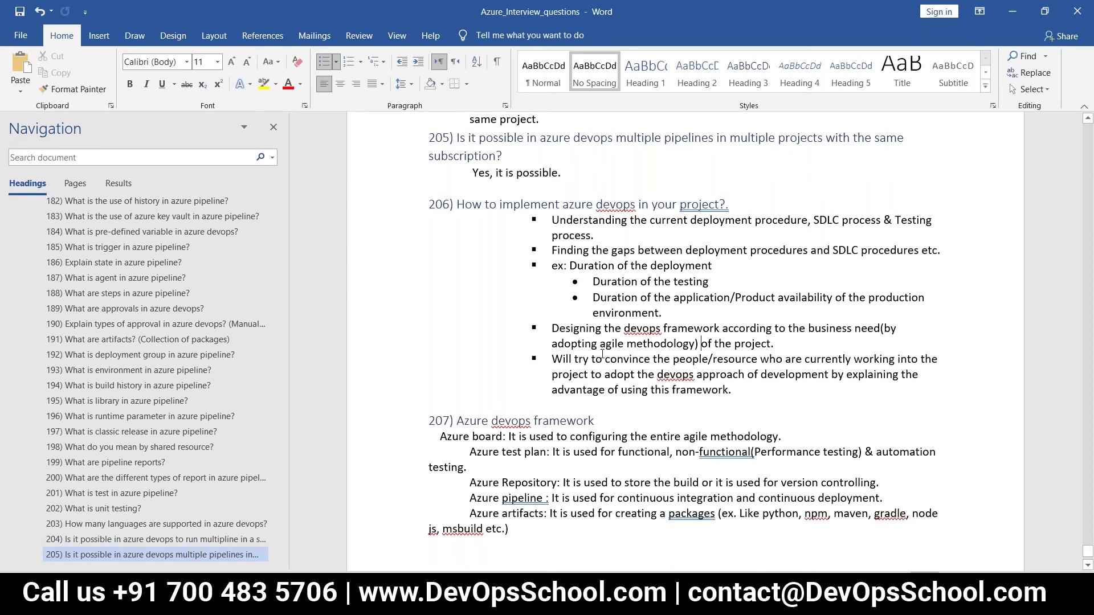
Indent the 'Azure board' line and bullet answer 207's five Azure service lines.
{"action": "scroll", "coordinate": [602, 354], "scroll_direction": "down", "scroll_amount": 3}
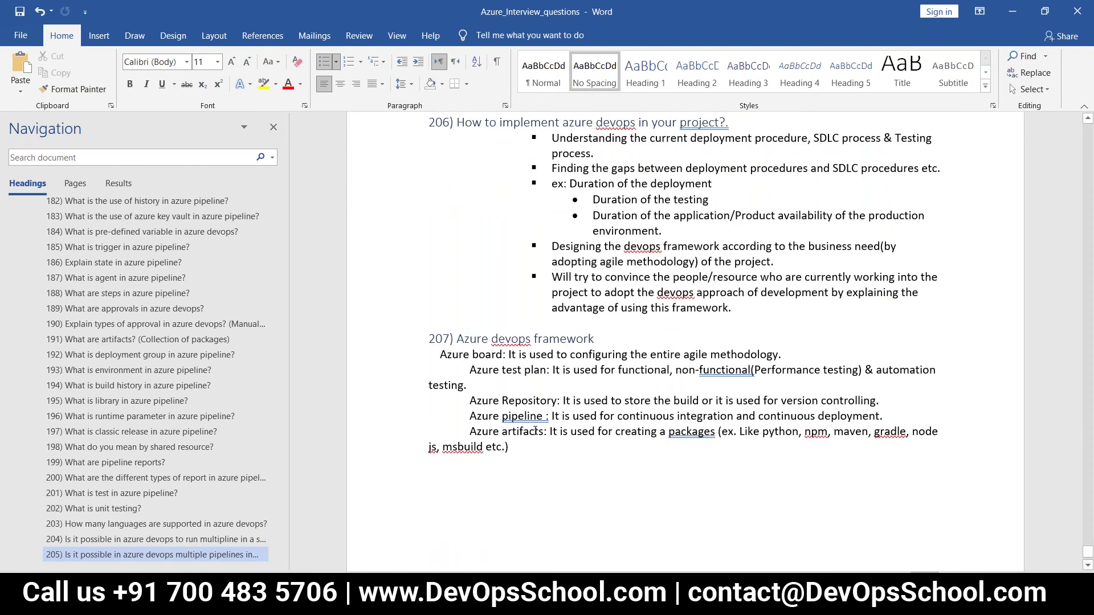
{"action": "left_click_drag", "start_coordinate": [515, 448], "coordinate": [448, 352]}
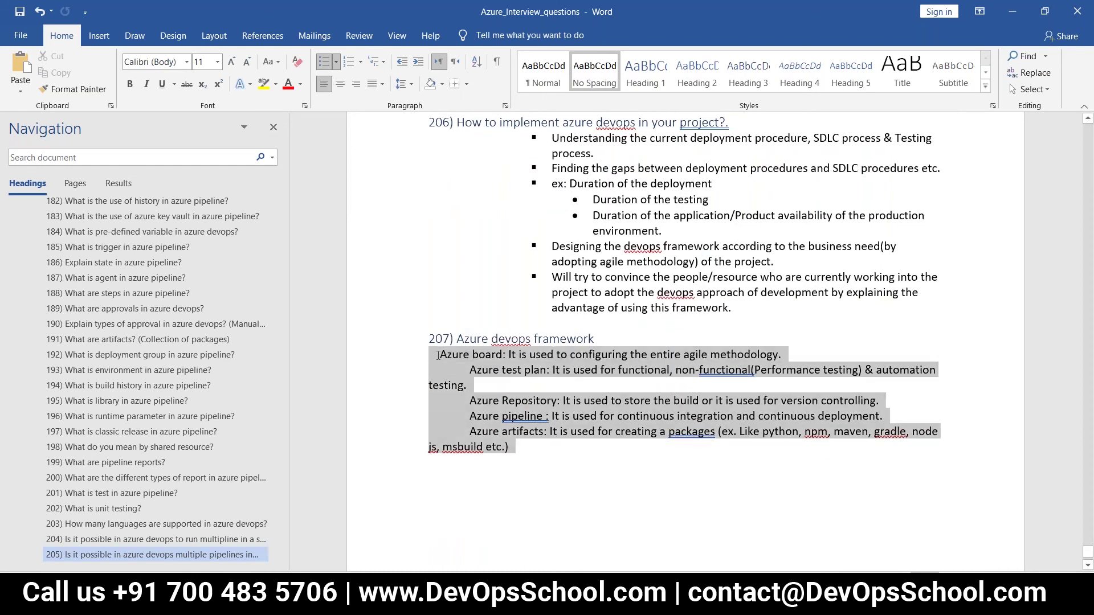
{"action": "left_click", "coordinate": [449, 352]}
{"action": "key", "text": "Tab"}
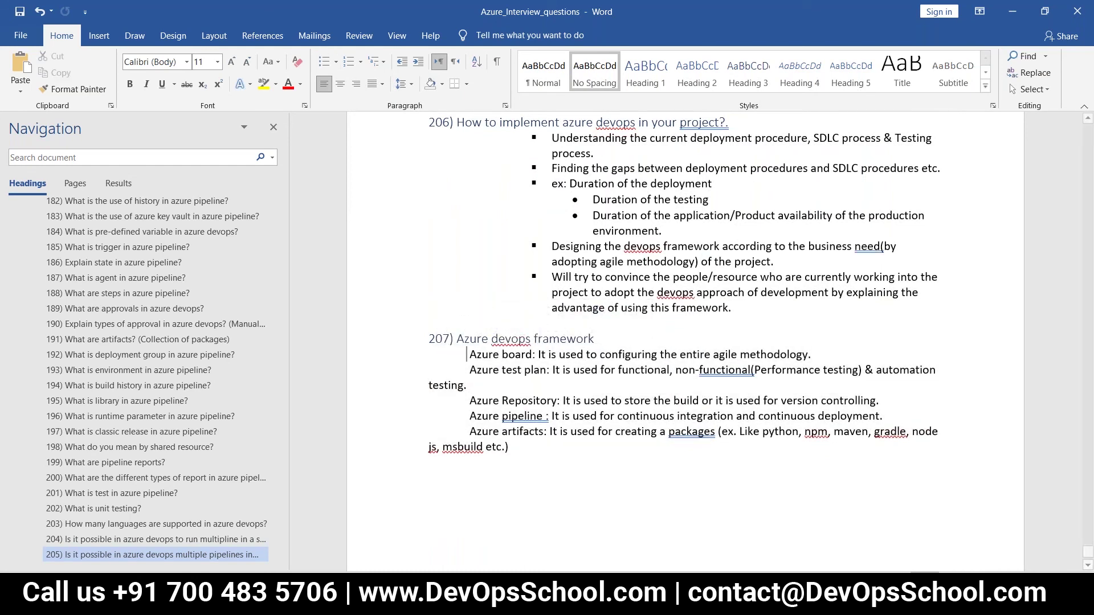
{"action": "left_click_drag", "start_coordinate": [535, 450], "coordinate": [442, 353]}
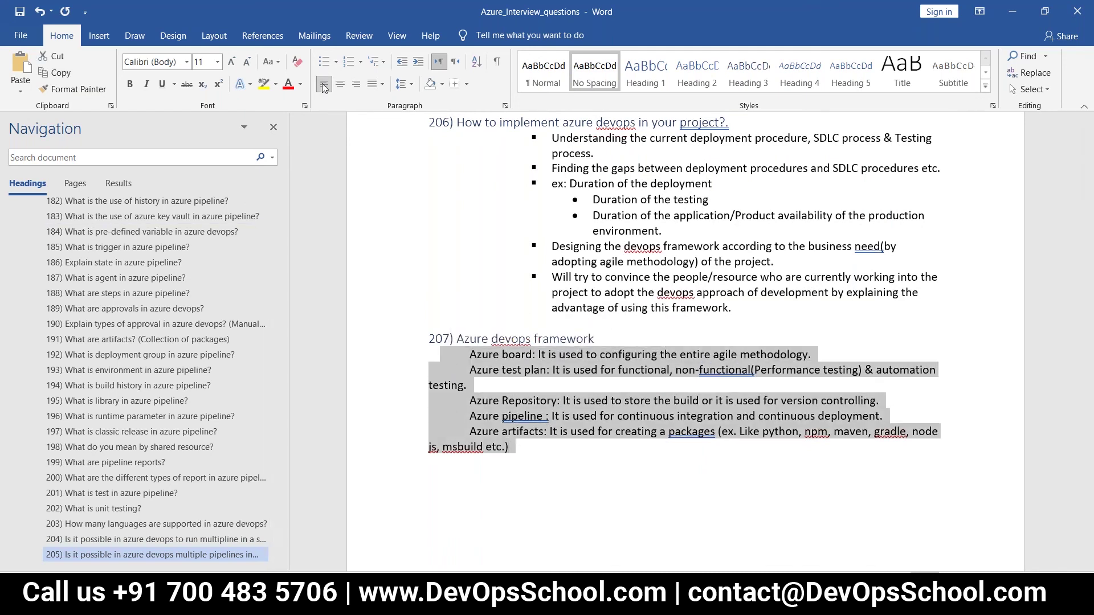
{"action": "left_click", "coordinate": [323, 62]}
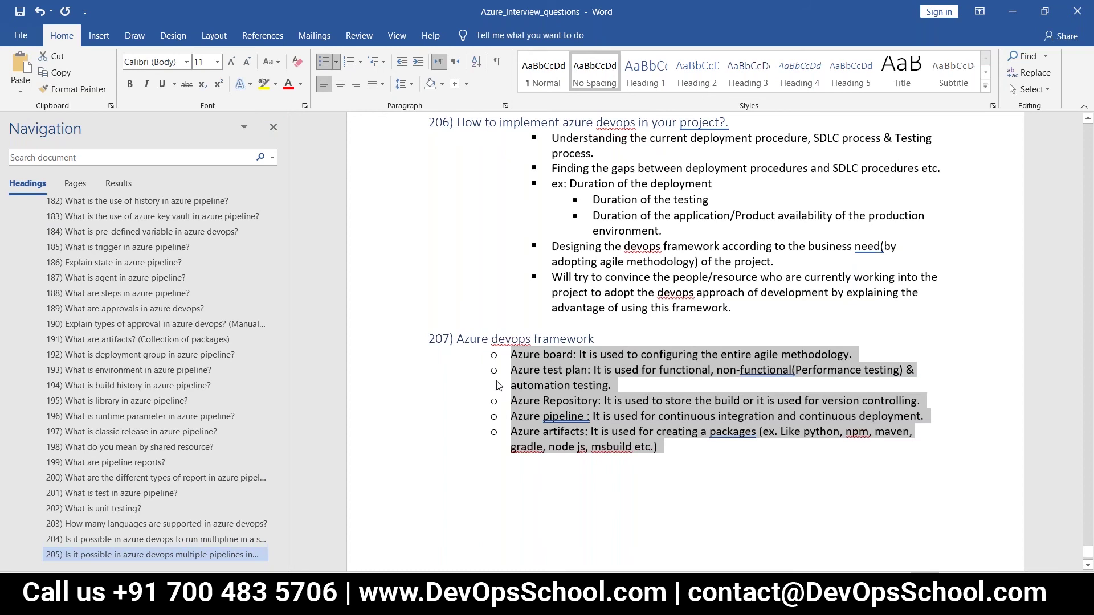
Switch answer 207's Azure lines to solid round bullets and remove the indent from the empty line below.
{"action": "left_click", "coordinate": [325, 62]}
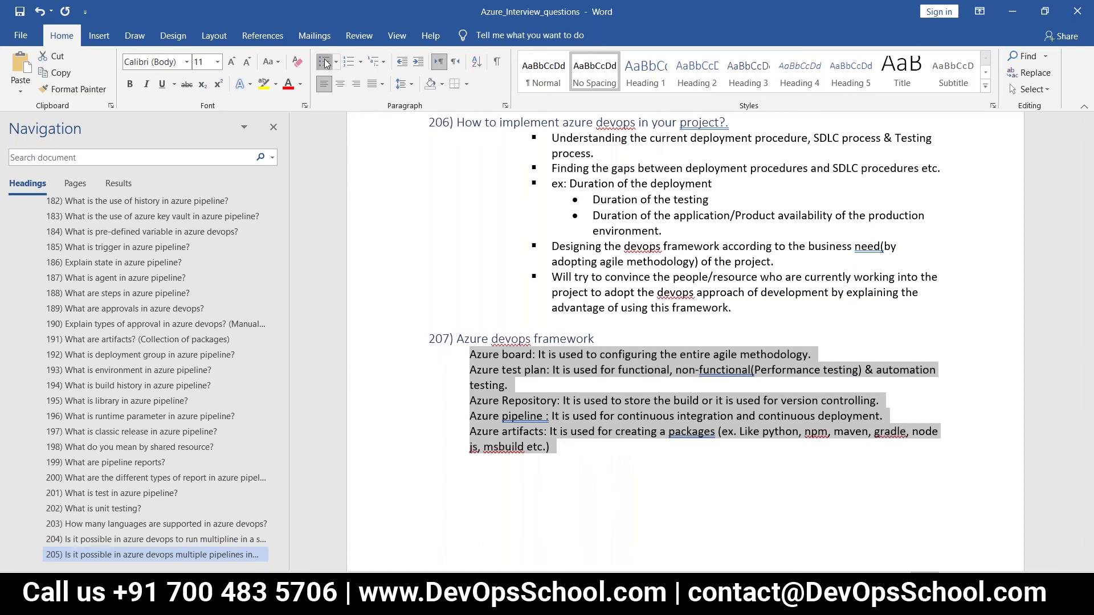
{"action": "left_click", "coordinate": [324, 62]}
{"action": "left_click", "coordinate": [591, 490]}
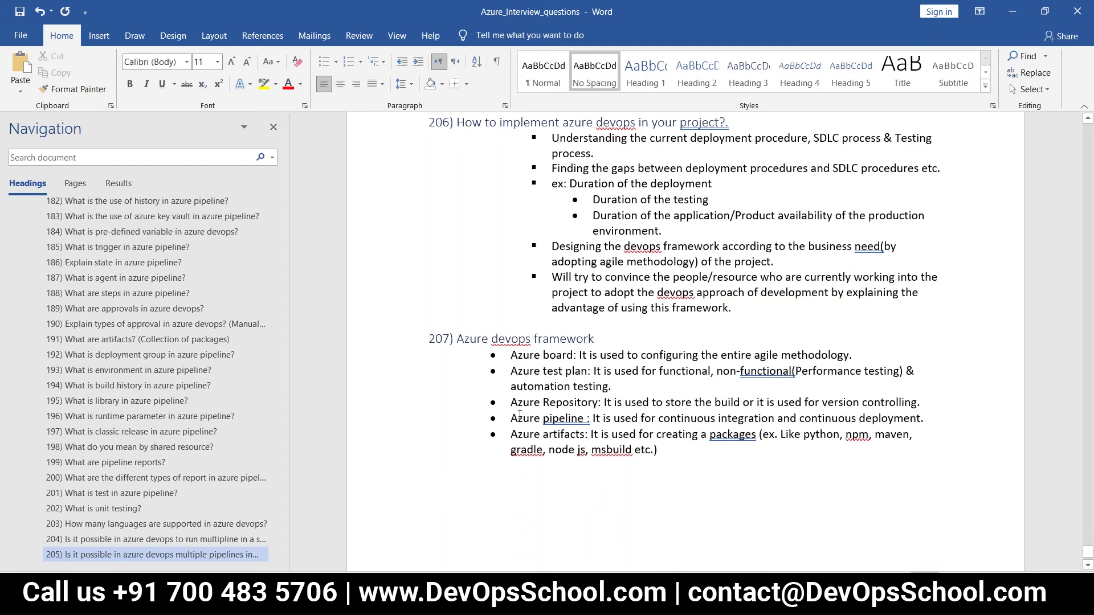
{"action": "key", "text": "BackSpace"}
{"action": "scroll", "coordinate": [557, 470], "scroll_direction": "up", "scroll_amount": 3}
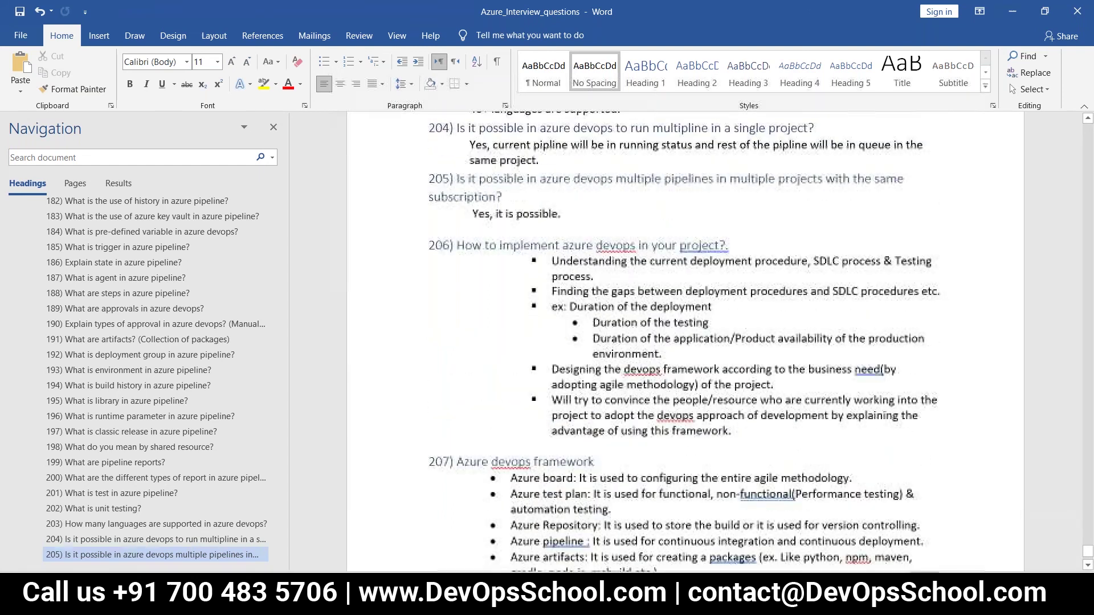
{"action": "scroll", "coordinate": [505, 420], "scroll_direction": "down", "scroll_amount": 1}
Ignore all 'devops' spelling flags and correct heading 206's ending to 'project?'.
{"action": "right_click", "coordinate": [504, 420]}
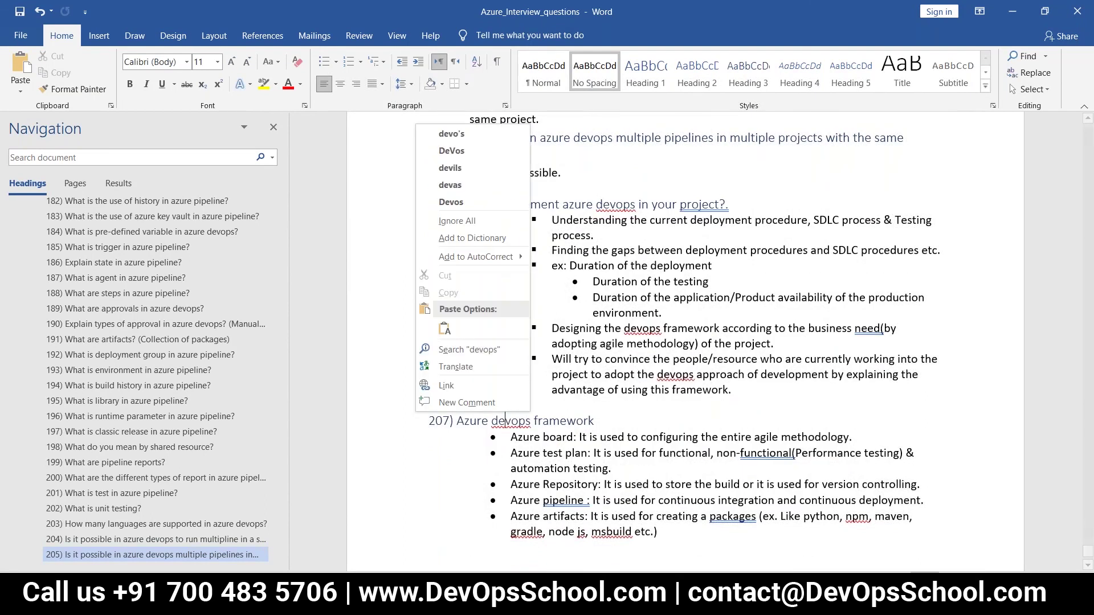
{"action": "left_click", "coordinate": [453, 222]}
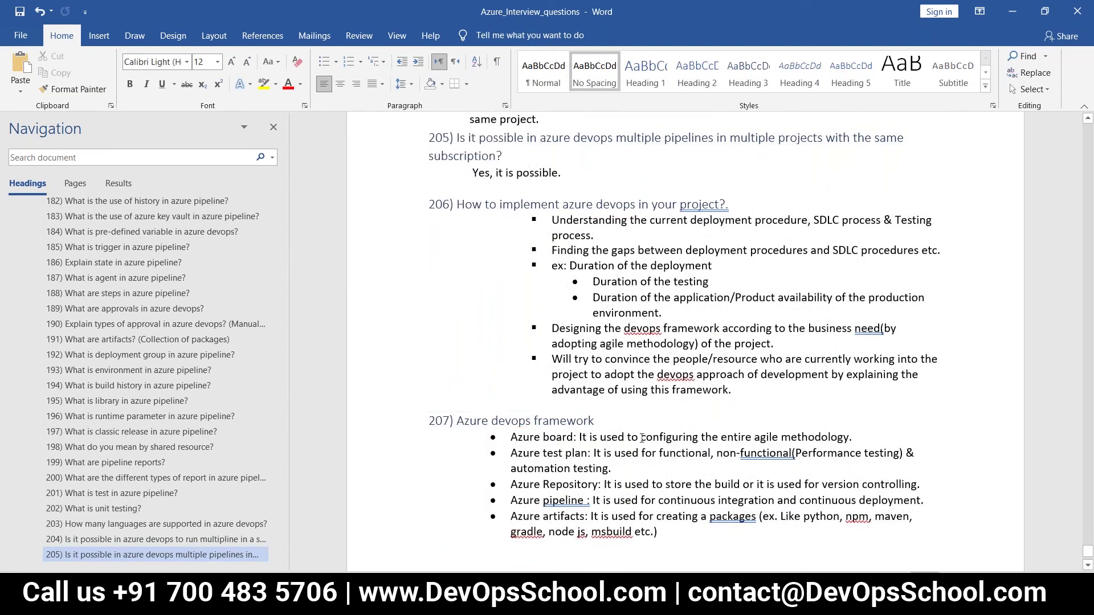
{"action": "right_click", "coordinate": [714, 206]}
{"action": "left_click", "coordinate": [702, 223]}
{"action": "scroll", "coordinate": [209, 323], "scroll_direction": "up", "scroll_amount": 15}
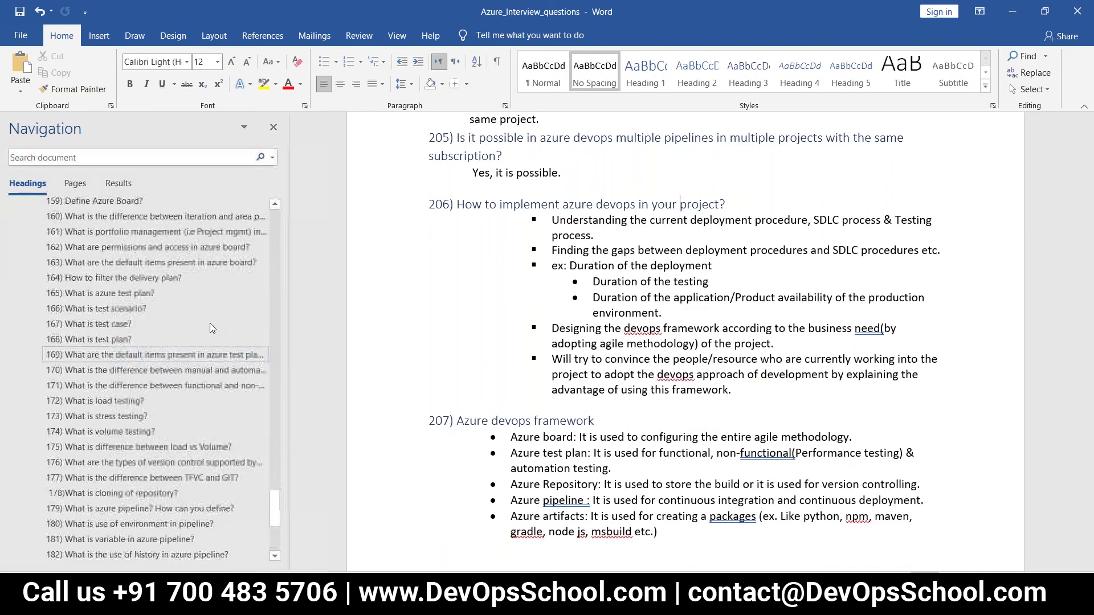
{"action": "left_click_drag", "start_coordinate": [275, 447], "coordinate": [275, 214]}
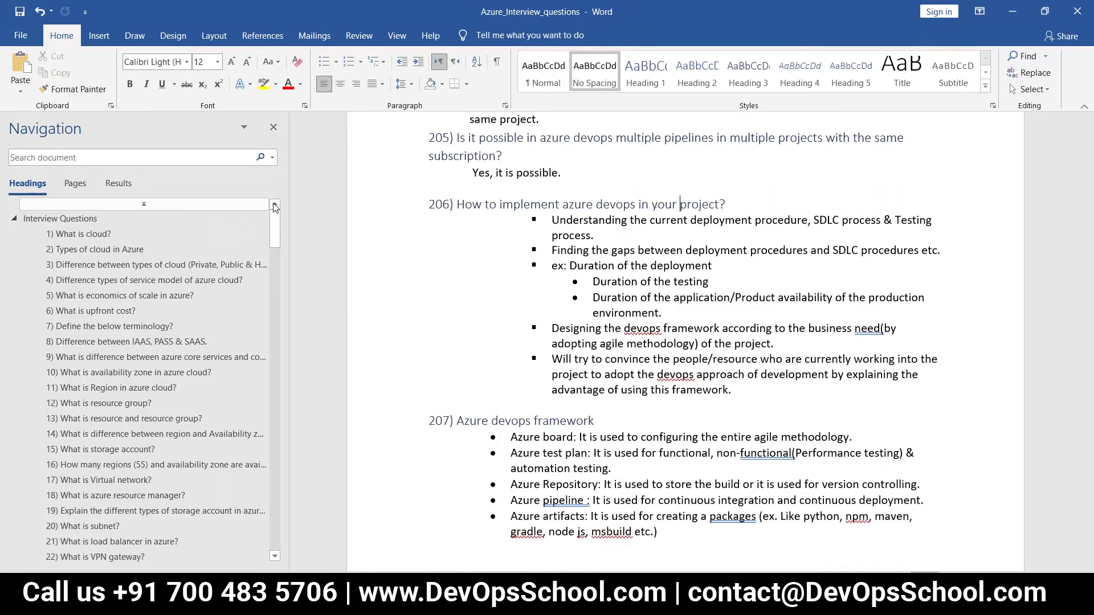
{"action": "left_click", "coordinate": [90, 225]}
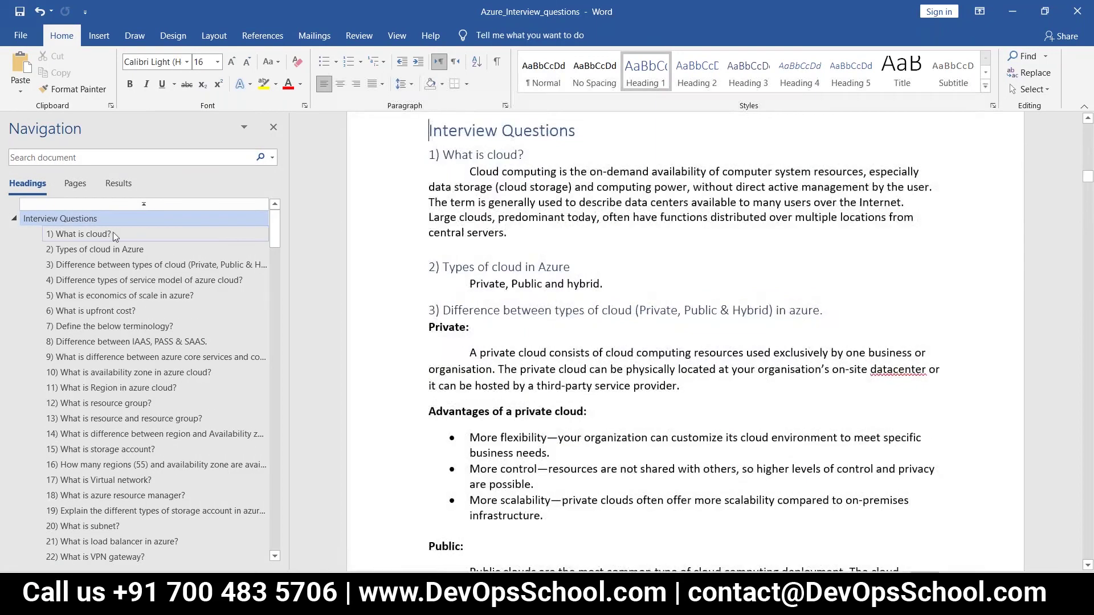
{"action": "scroll", "coordinate": [679, 362], "scroll_direction": "up", "scroll_amount": 12}
{"action": "scroll", "coordinate": [679, 363], "scroll_direction": "up", "scroll_amount": 1}
{"action": "right_click", "coordinate": [657, 336]}
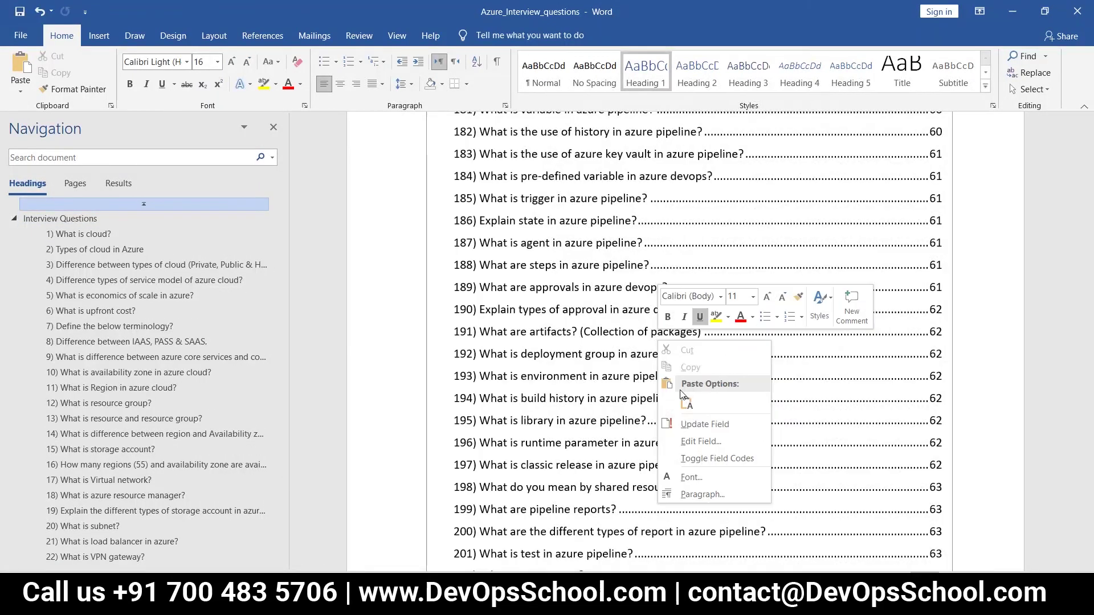
{"action": "left_click", "coordinate": [689, 423]}
{"action": "left_click", "coordinate": [497, 300]}
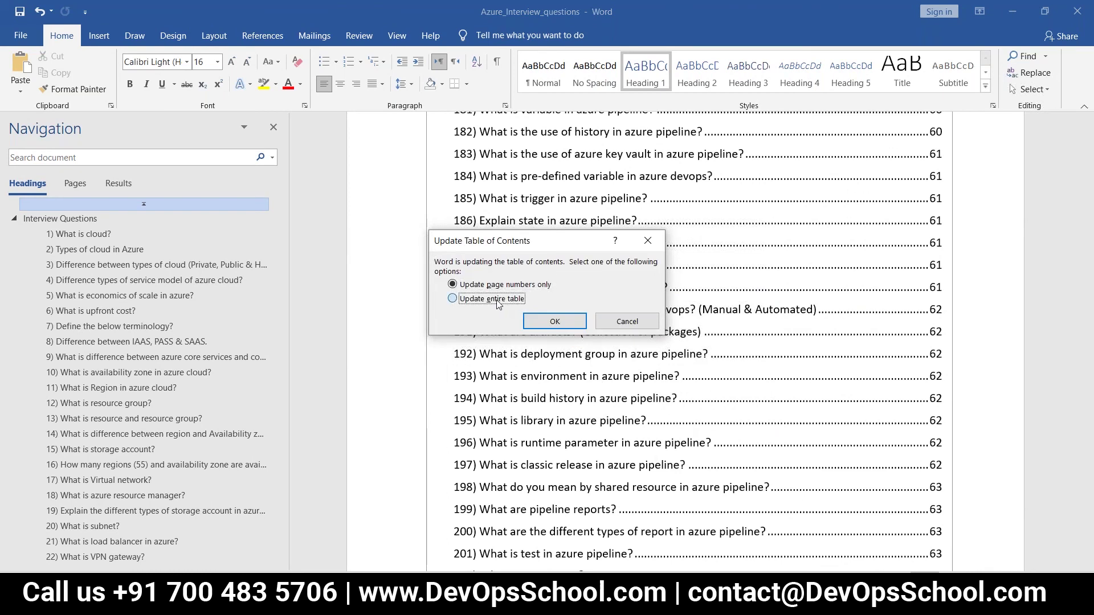
{"action": "left_click", "coordinate": [554, 321]}
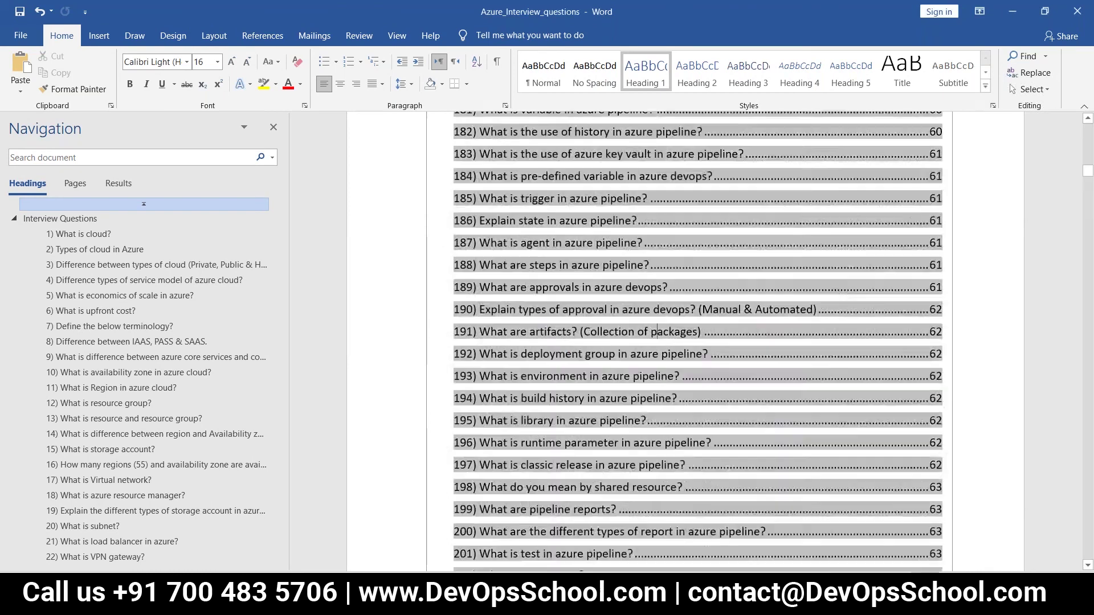
{"action": "scroll", "coordinate": [684, 341], "scroll_direction": "down", "scroll_amount": 12}
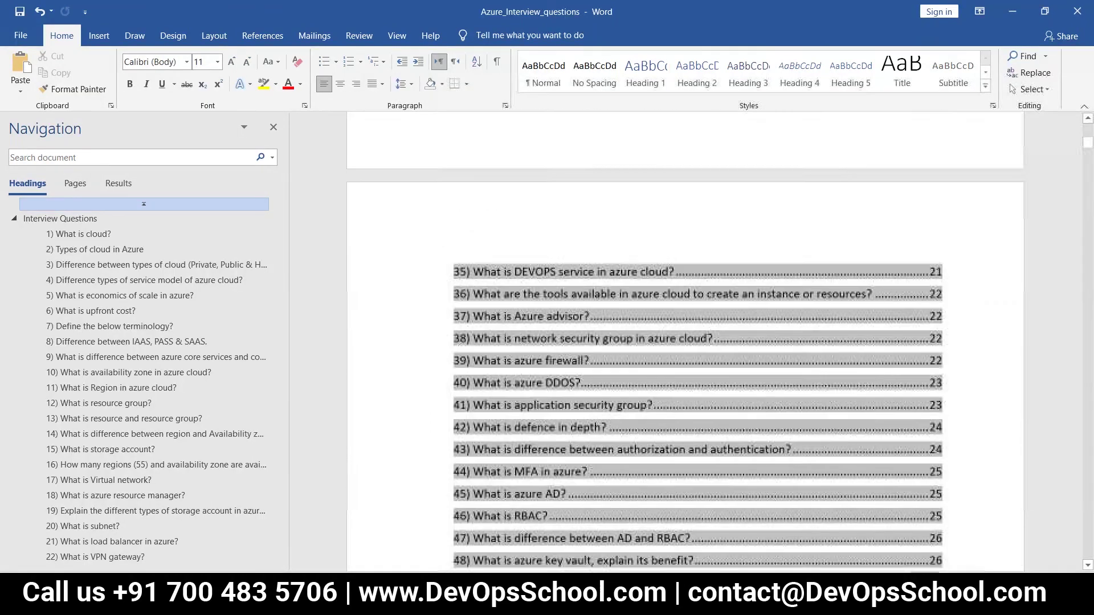
{"action": "scroll", "coordinate": [683, 341], "scroll_direction": "down", "scroll_amount": 11}
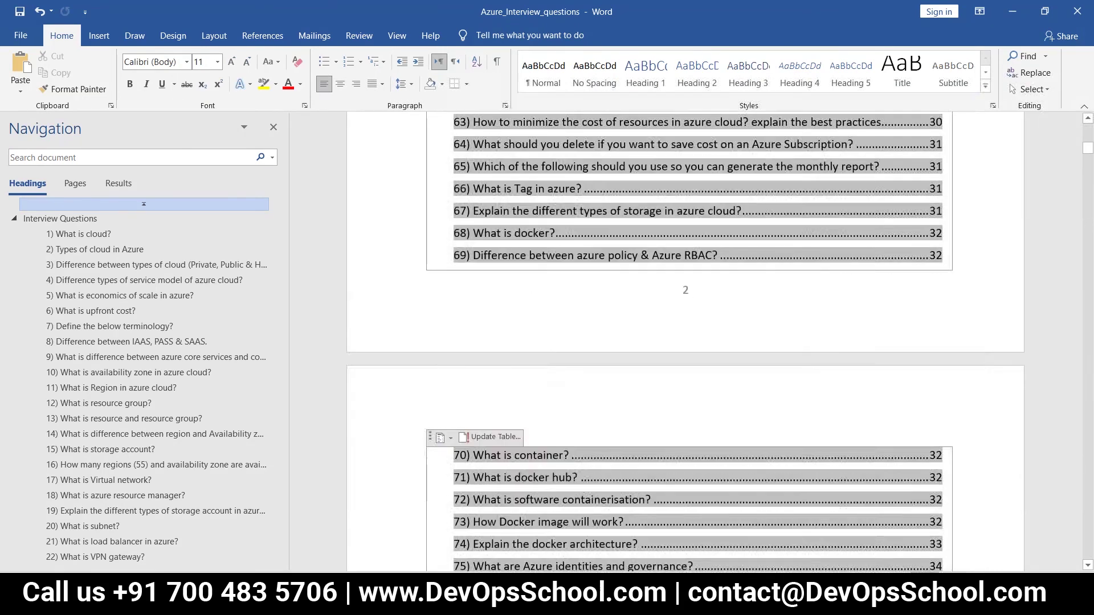
{"action": "scroll", "coordinate": [683, 341], "scroll_direction": "down", "scroll_amount": 10}
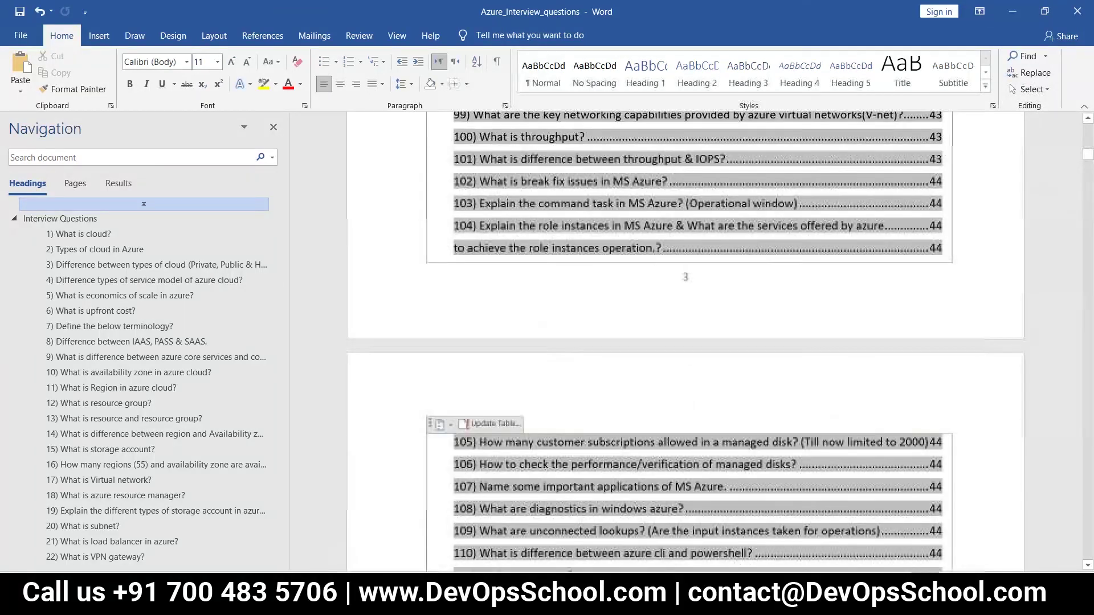
{"action": "scroll", "coordinate": [684, 341], "scroll_direction": "down", "scroll_amount": 10}
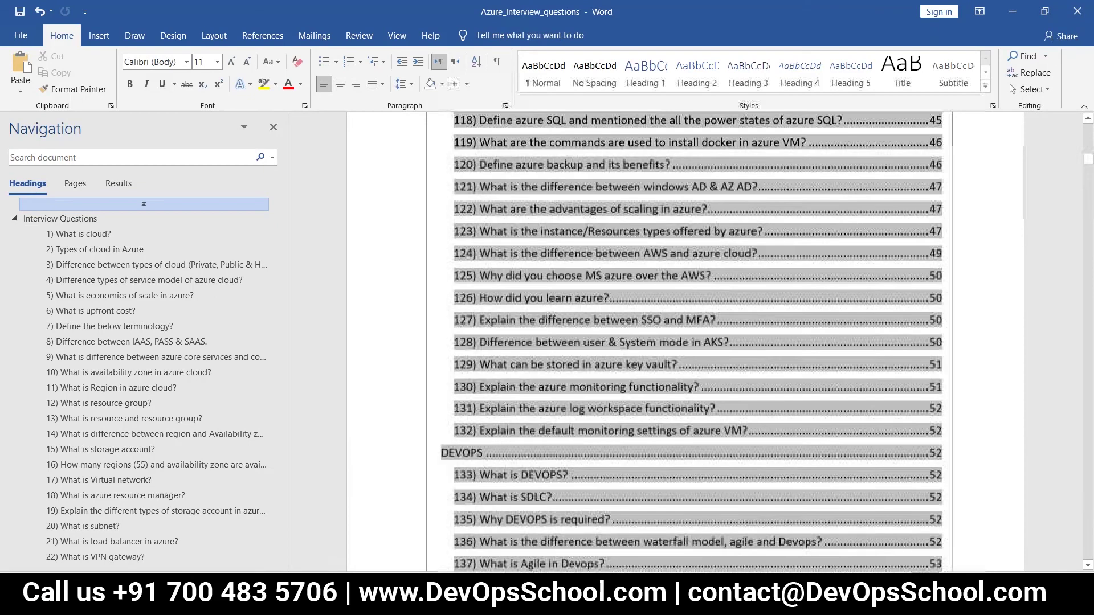
{"action": "scroll", "coordinate": [585, 383], "scroll_direction": "down", "scroll_amount": 10}
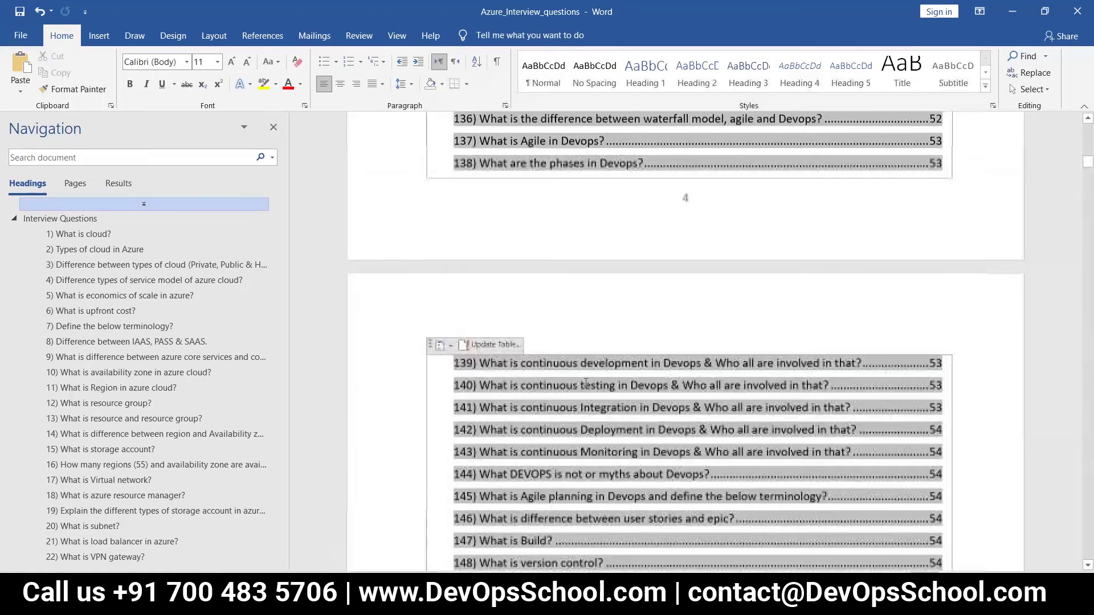
{"action": "scroll", "coordinate": [585, 382], "scroll_direction": "down", "scroll_amount": 8}
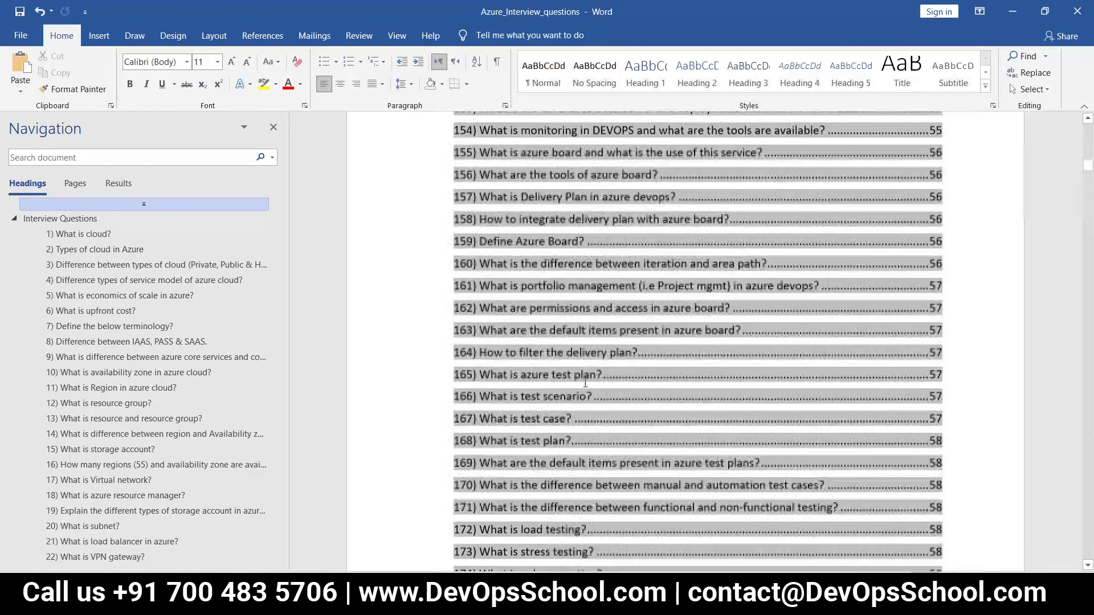
{"action": "scroll", "coordinate": [585, 383], "scroll_direction": "down", "scroll_amount": 10}
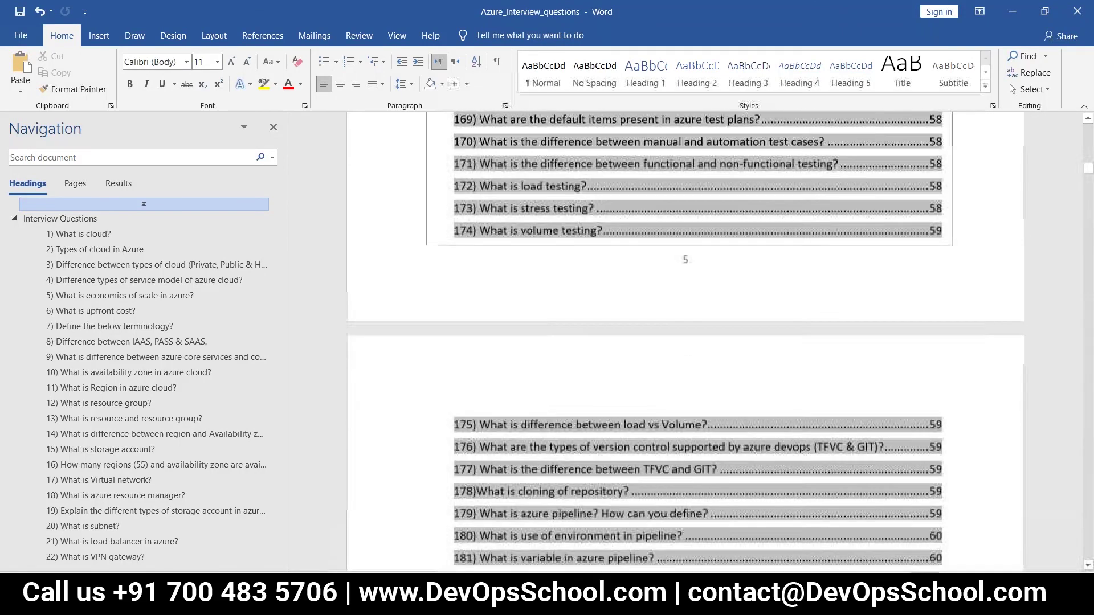
{"action": "scroll", "coordinate": [507, 390], "scroll_direction": "down", "scroll_amount": 10}
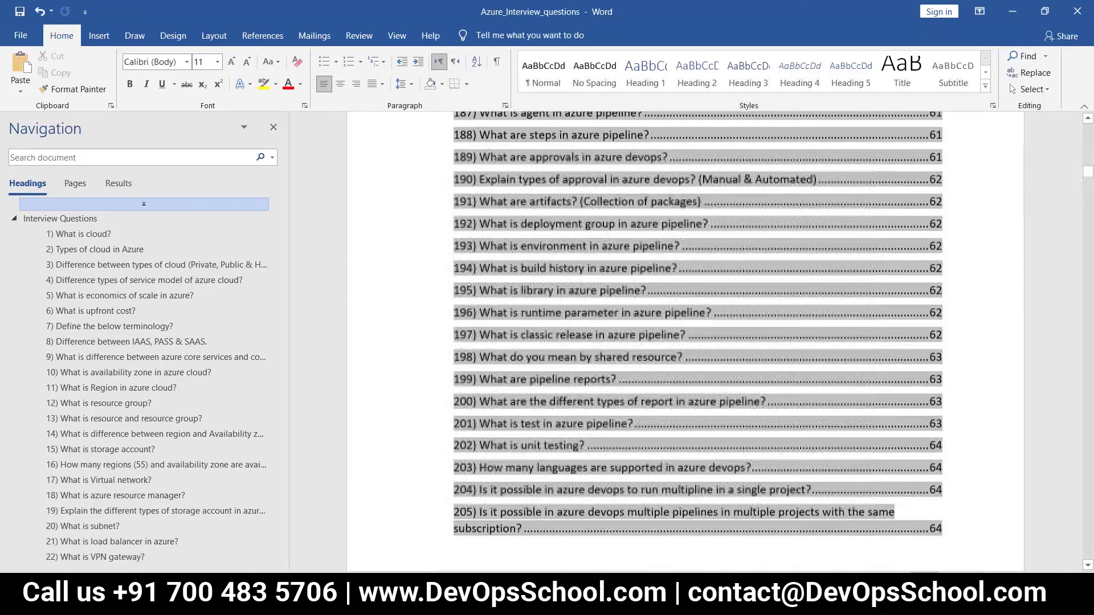
{"action": "scroll", "coordinate": [251, 262], "scroll_direction": "down", "scroll_amount": 20}
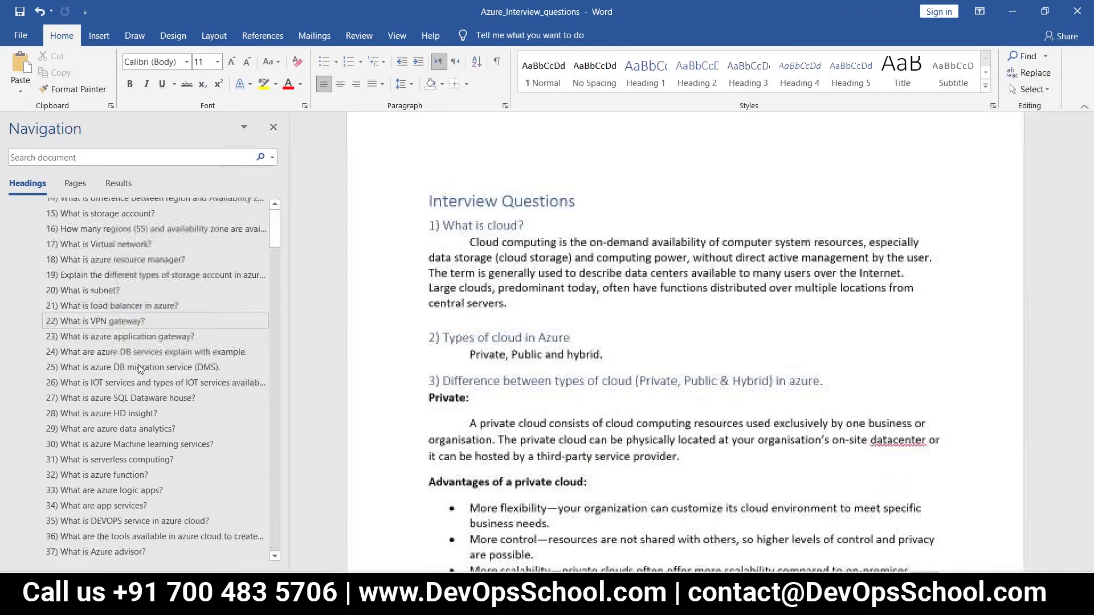
{"action": "scroll", "coordinate": [288, 487], "scroll_direction": "down", "scroll_amount": 8}
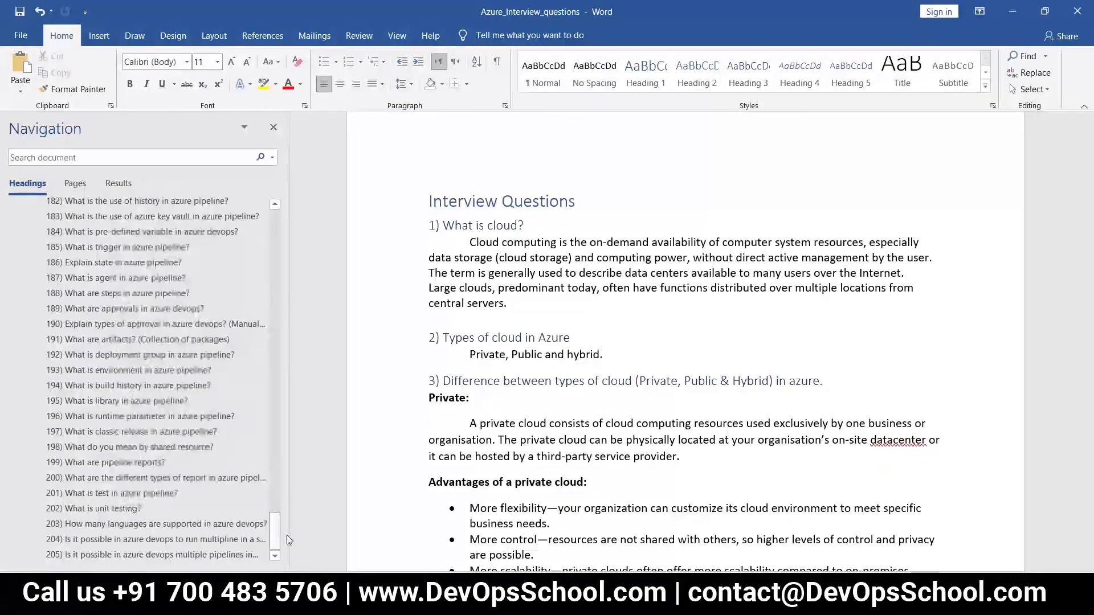
Jump to question 205, scroll through answers 206 and 207, and show the open Chrome windows.
{"action": "left_click", "coordinate": [152, 554]}
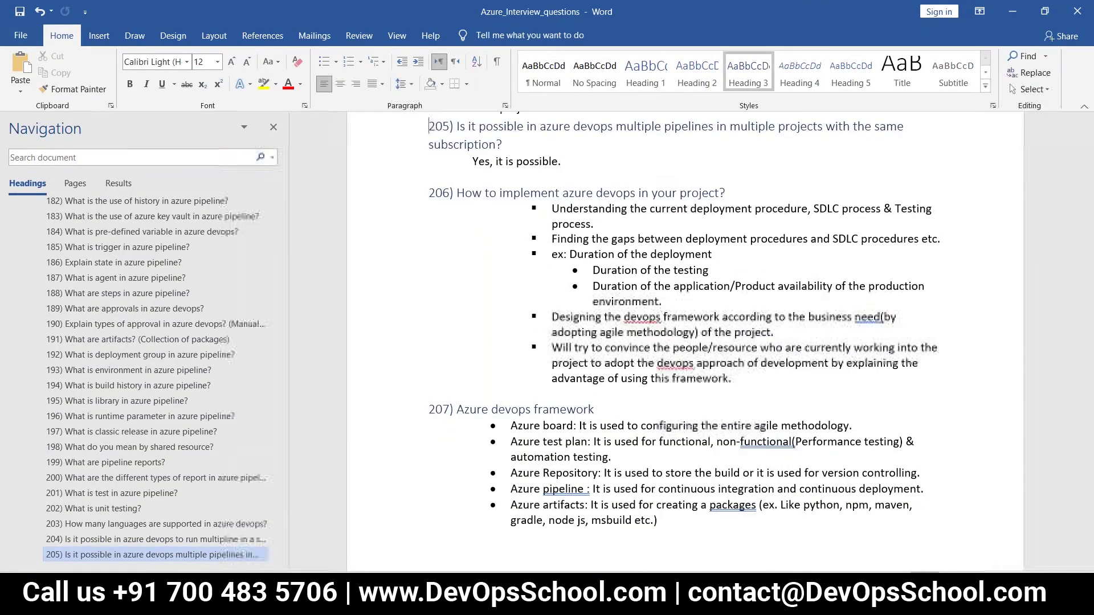
{"action": "mouse_move", "coordinate": [308, 604]}
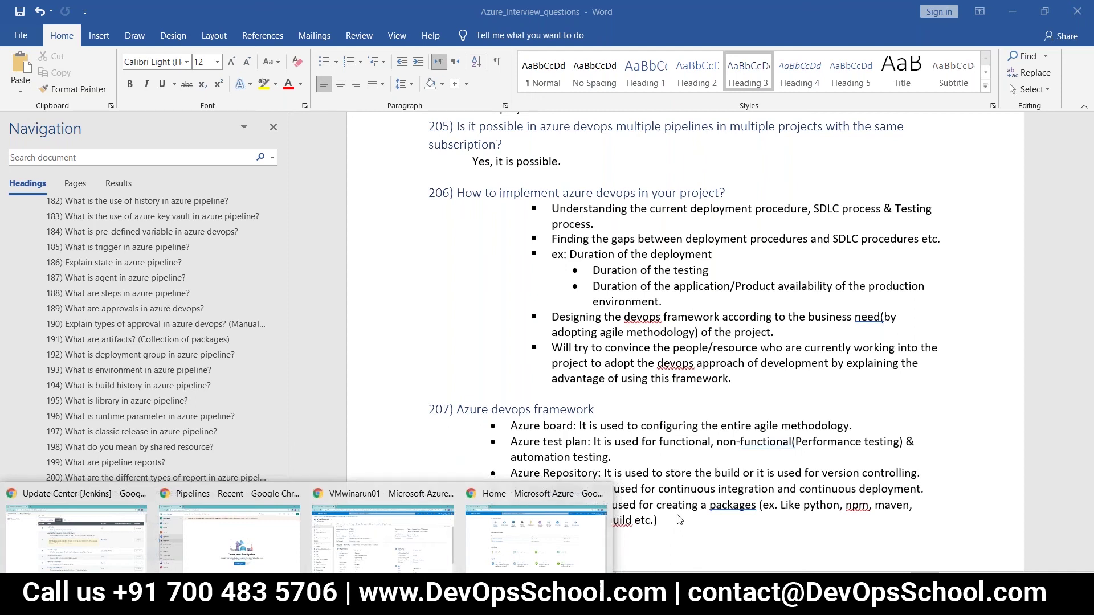
{"action": "scroll", "coordinate": [719, 503], "scroll_direction": "down", "scroll_amount": 3}
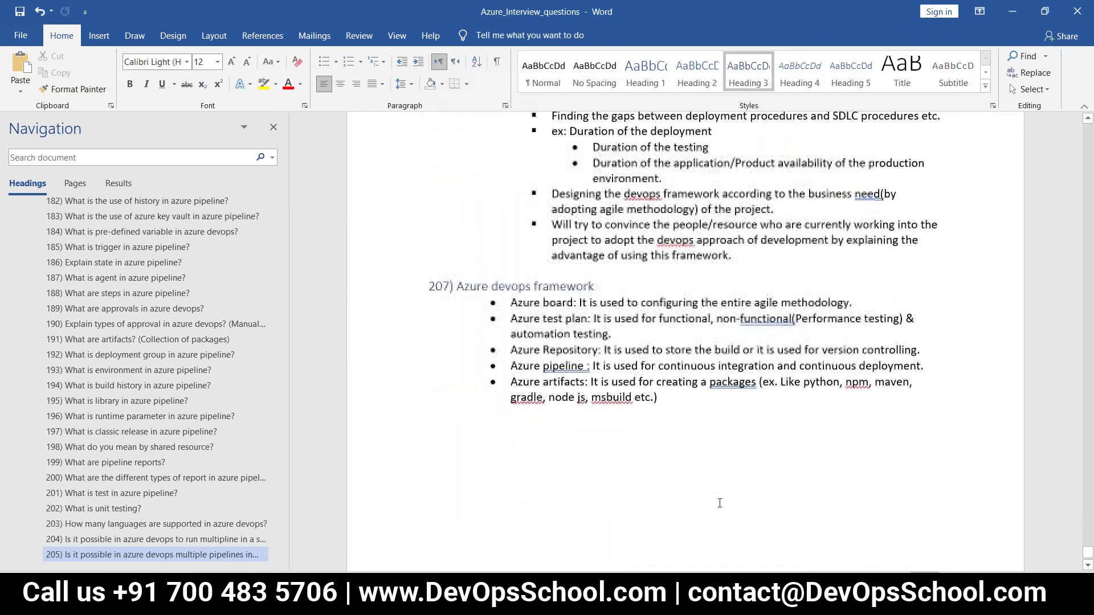
{"action": "scroll", "coordinate": [719, 503], "scroll_direction": "down", "scroll_amount": 1}
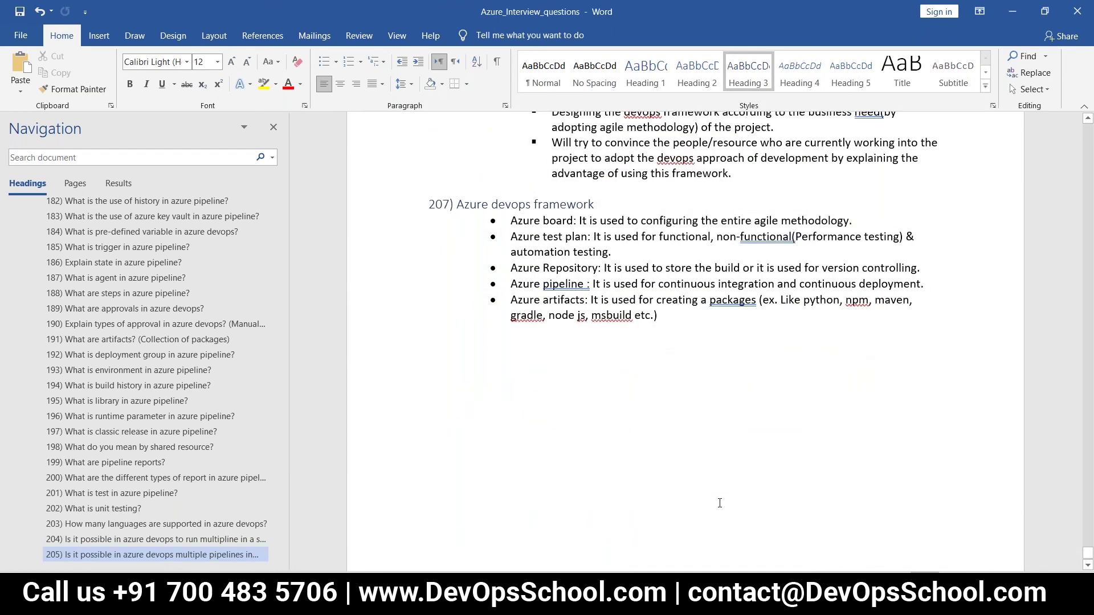
{"action": "left_click", "coordinate": [469, 595]}
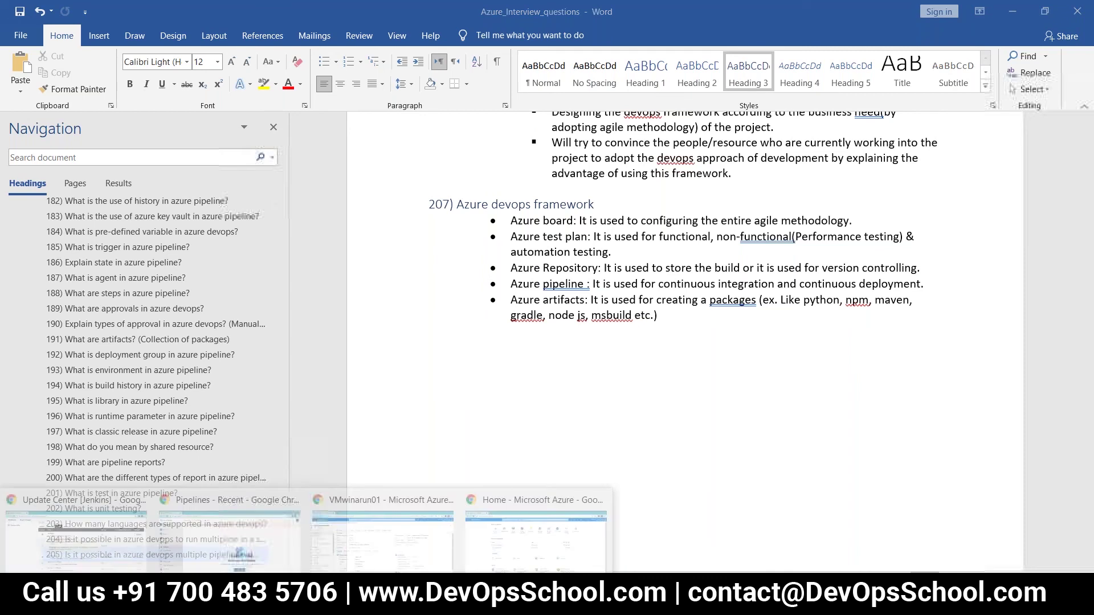
From the Azure portal window, open a new Chrome window and search Google for 'microsoft azure'.
{"action": "left_click", "coordinate": [494, 523]}
{"action": "left_click", "coordinate": [1081, 36]}
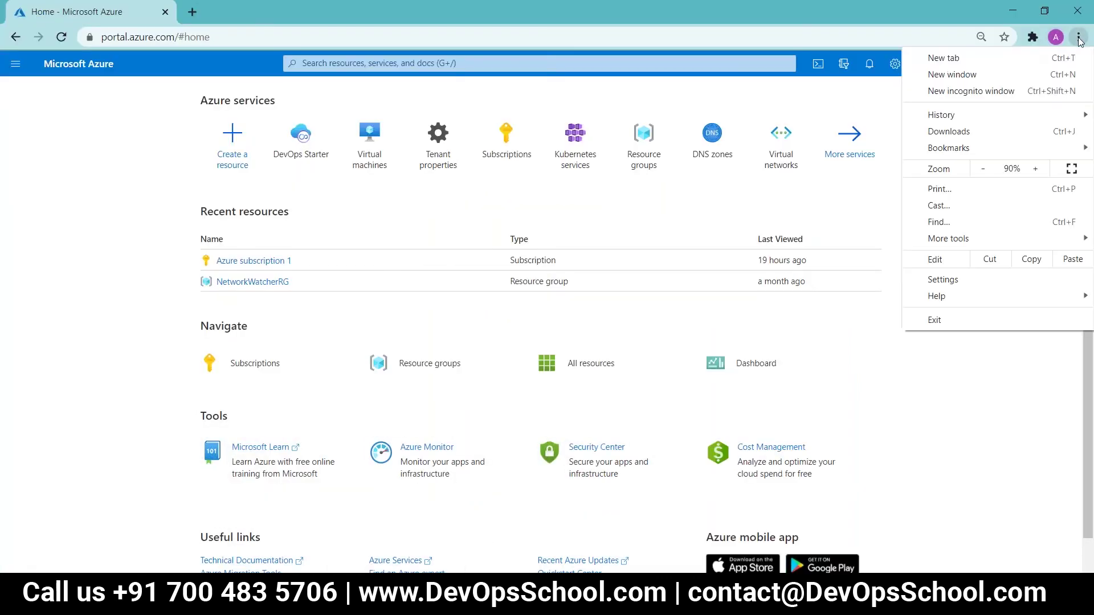
{"action": "left_click", "coordinate": [948, 75]}
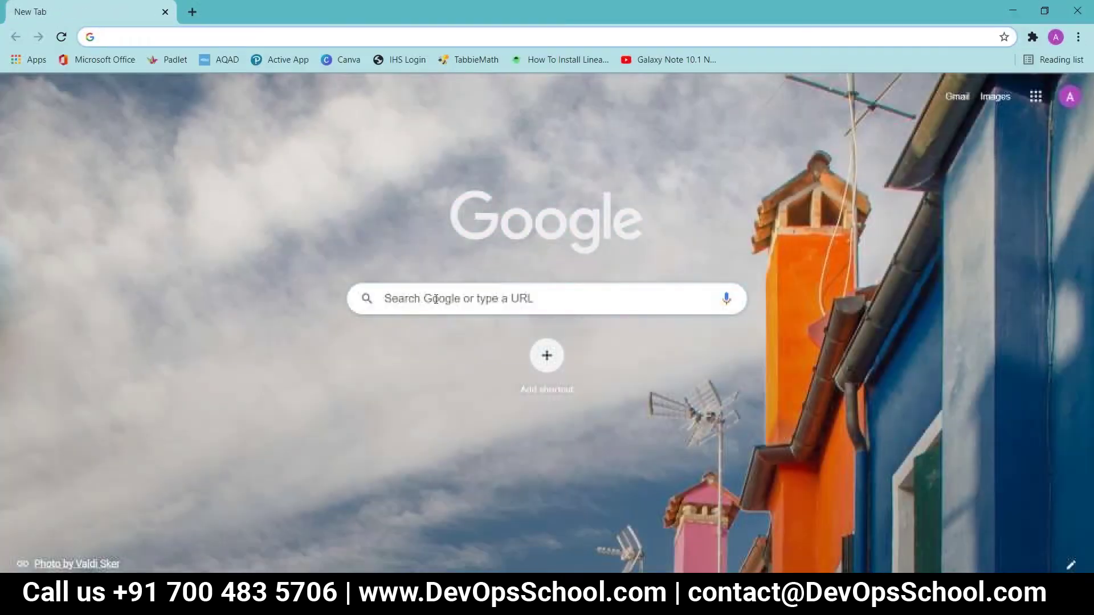
{"action": "left_click", "coordinate": [436, 299]}
{"action": "type", "text": "mic"}
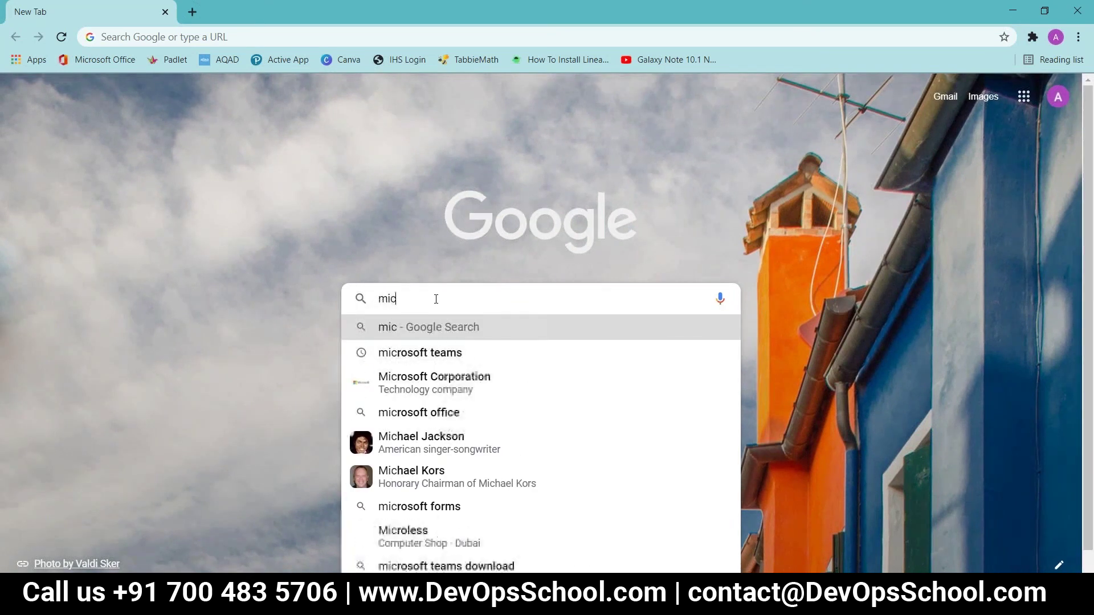
{"action": "type", "text": "rosoft "}
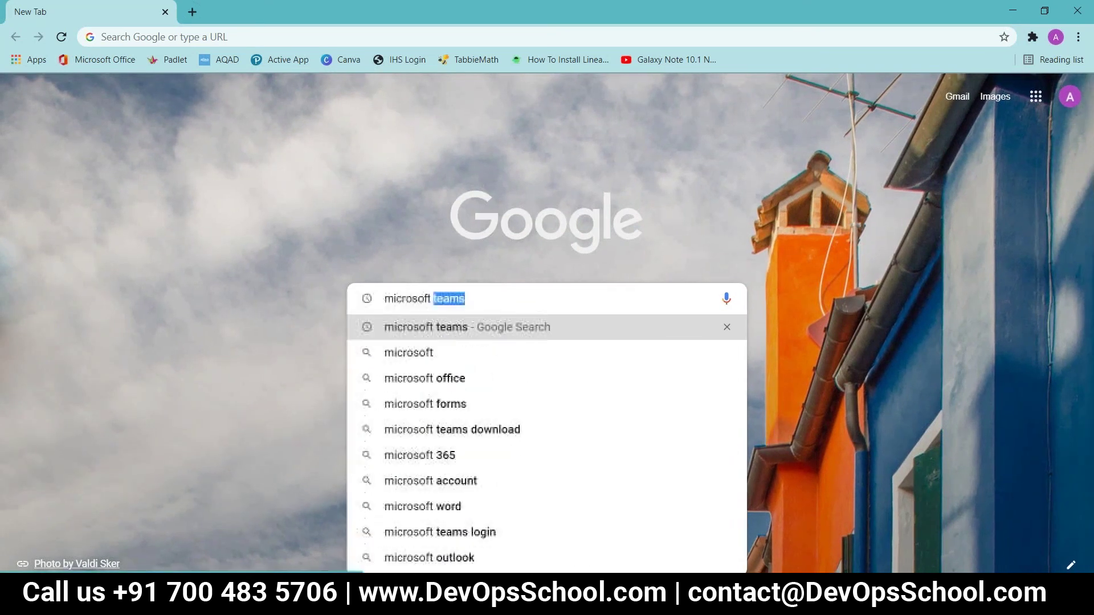
{"action": "type", "text": "azure"}
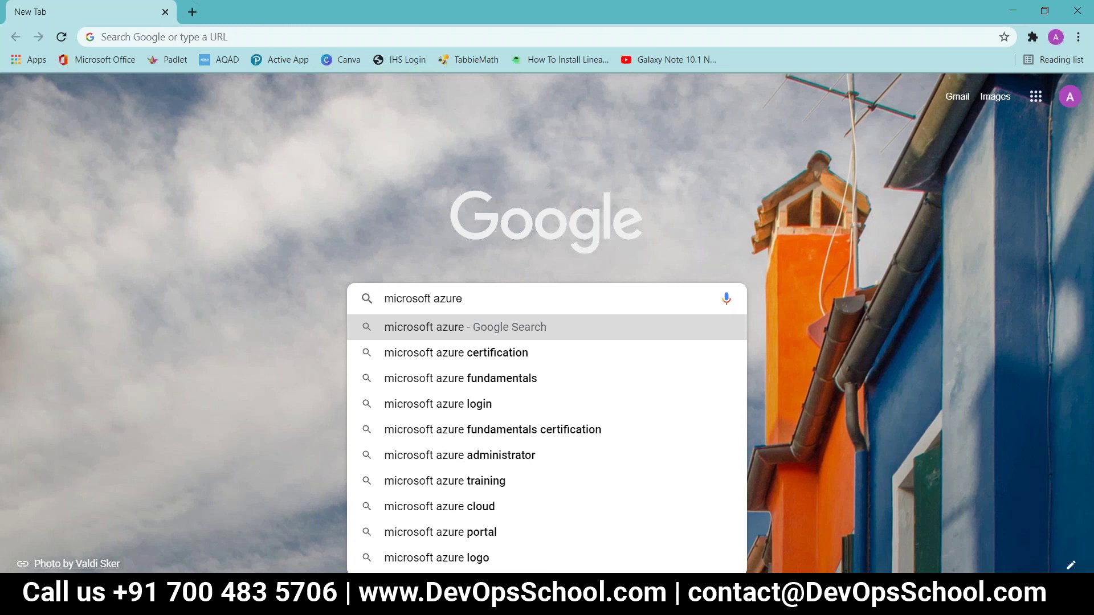
Search Google for 'microsoft azure certification' and open the Microsoft Certifications result in a new tab.
{"action": "key", "text": "Down"}
{"action": "key", "text": "Return"}
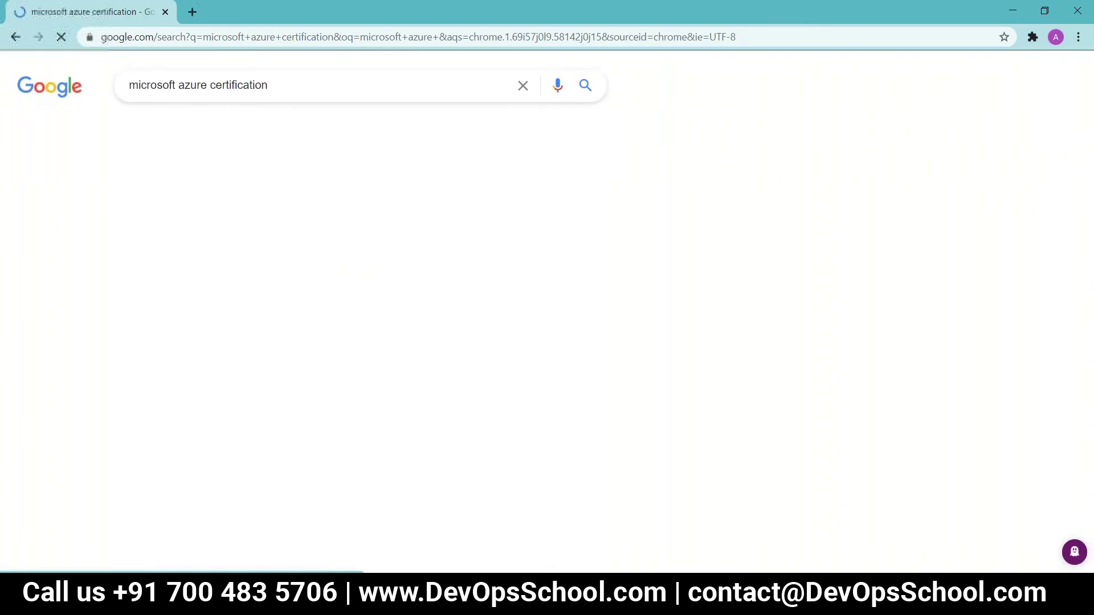
{"action": "right_click", "coordinate": [284, 209]}
{"action": "left_click", "coordinate": [313, 220]}
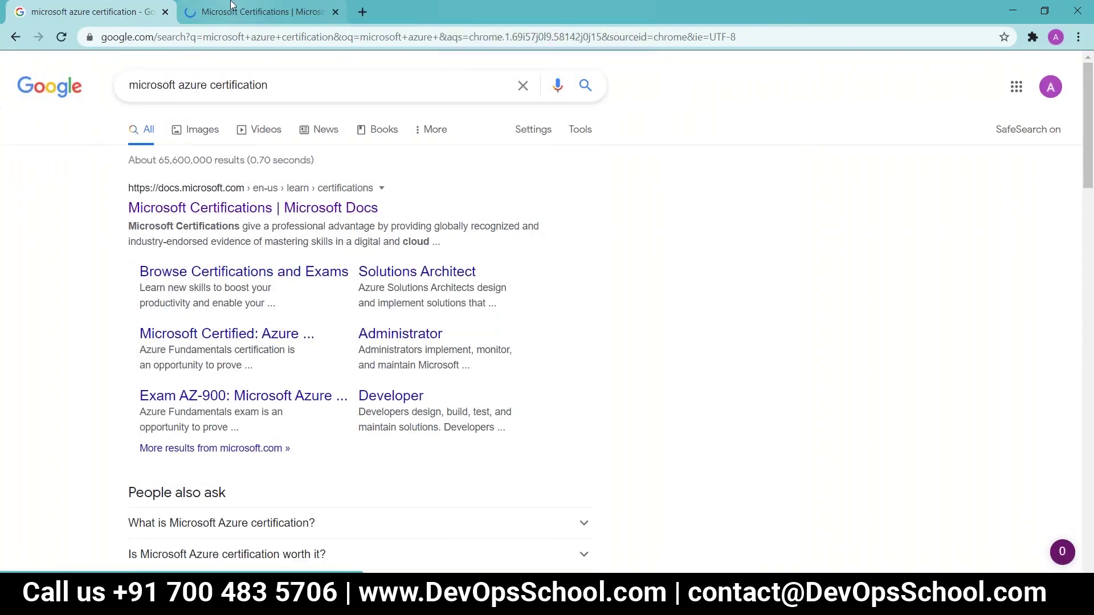
Browse the Microsoft Certifications page, then return to the Google results tab.
{"action": "key", "text": "ctrl+Tab"}
{"action": "scroll", "coordinate": [481, 352], "scroll_direction": "down", "scroll_amount": 6}
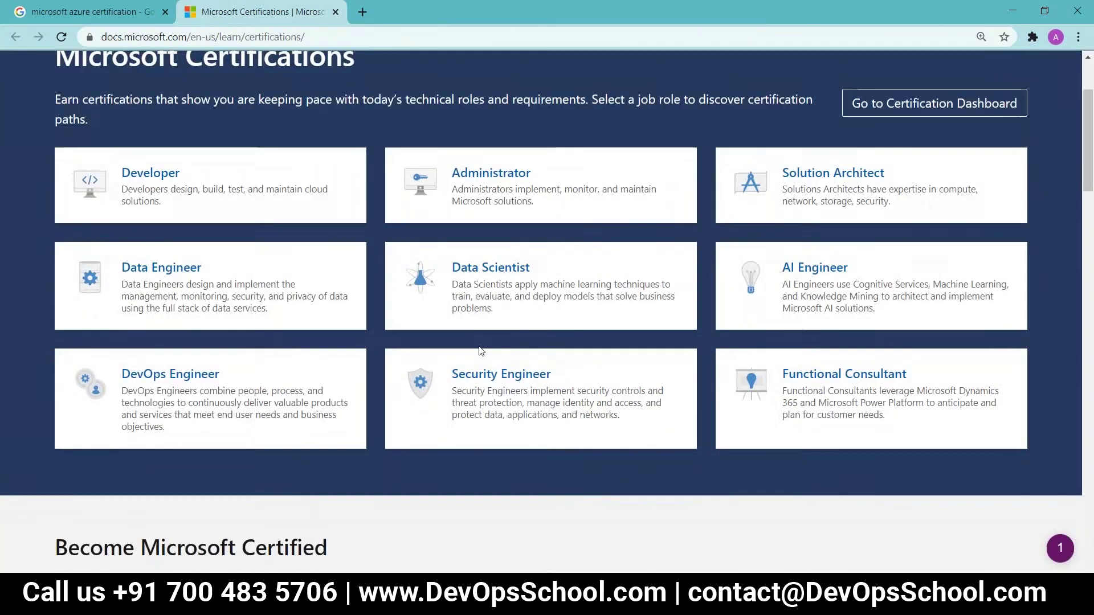
{"action": "scroll", "coordinate": [481, 352], "scroll_direction": "down", "scroll_amount": 4}
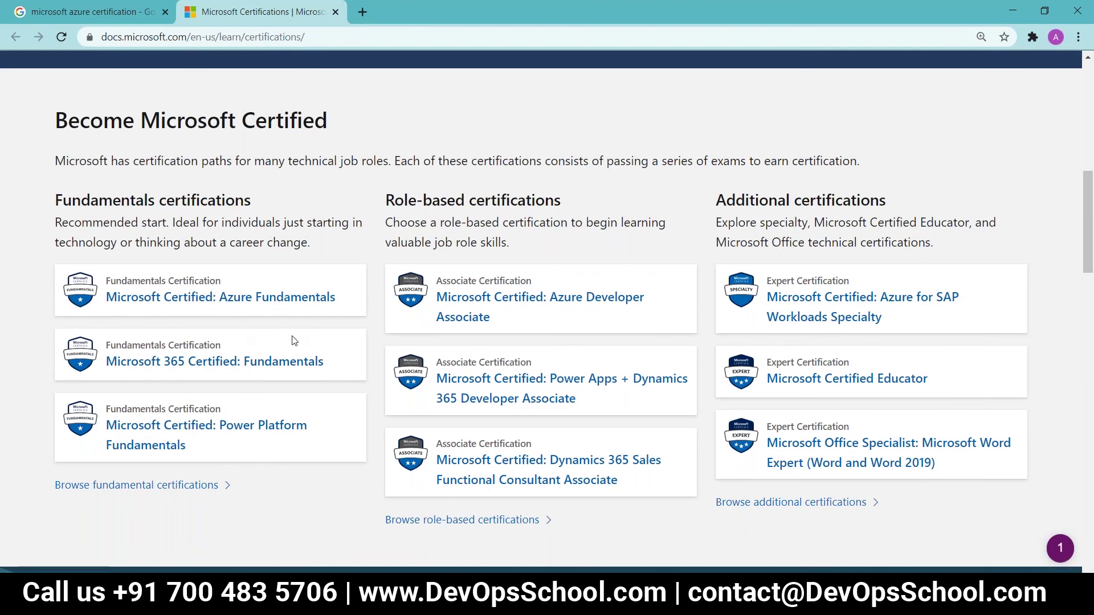
{"action": "scroll", "coordinate": [294, 340], "scroll_direction": "down", "scroll_amount": 5}
{"action": "scroll", "coordinate": [294, 340], "scroll_direction": "down", "scroll_amount": 5}
{"action": "scroll", "coordinate": [294, 340], "scroll_direction": "up", "scroll_amount": 7}
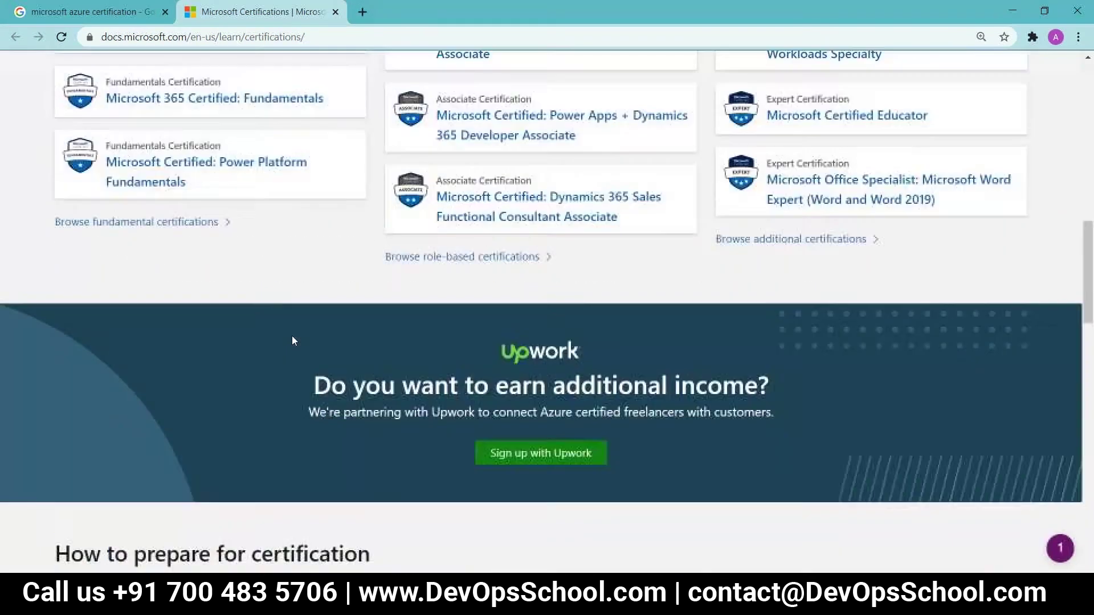
{"action": "scroll", "coordinate": [294, 340], "scroll_direction": "up", "scroll_amount": 5}
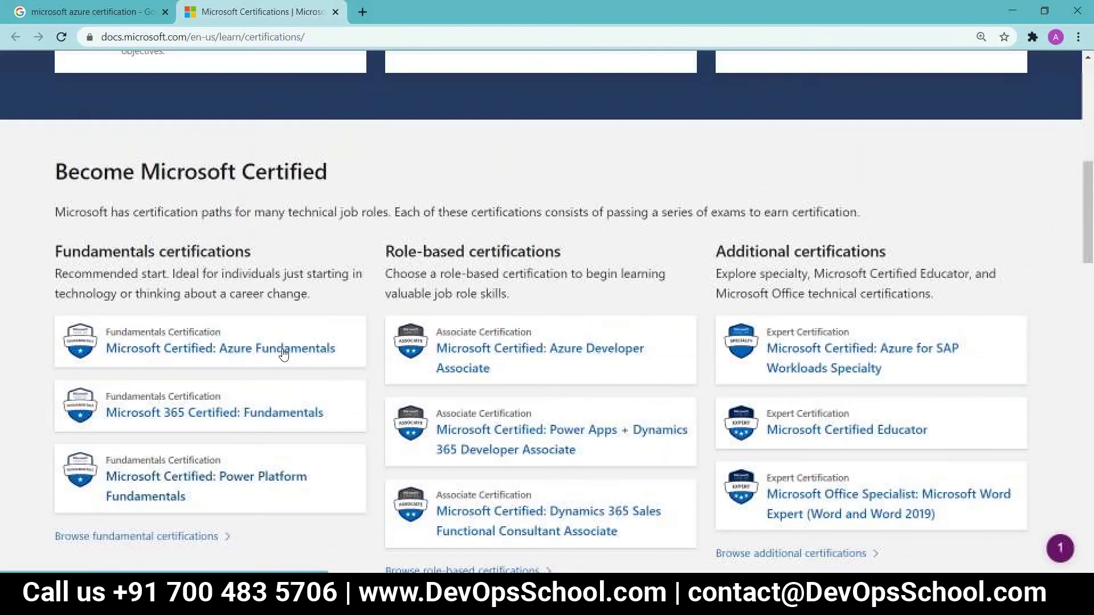
{"action": "key", "text": "ctrl+shift+Tab"}
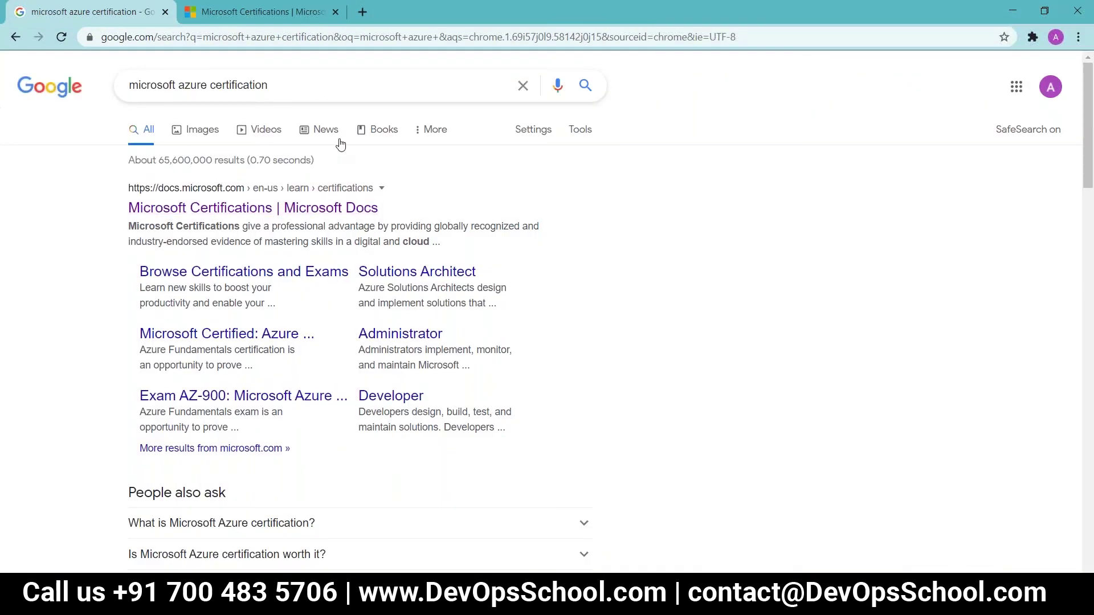
{"action": "scroll", "coordinate": [498, 308], "scroll_direction": "down", "scroll_amount": 4}
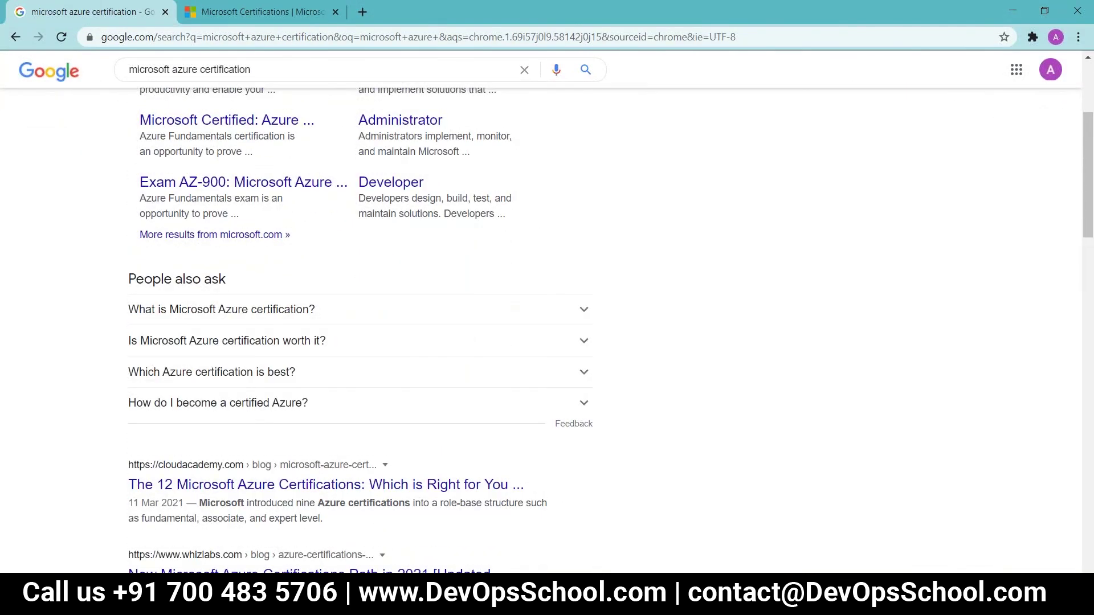
{"action": "scroll", "coordinate": [546, 331], "scroll_direction": "up", "scroll_amount": 4}
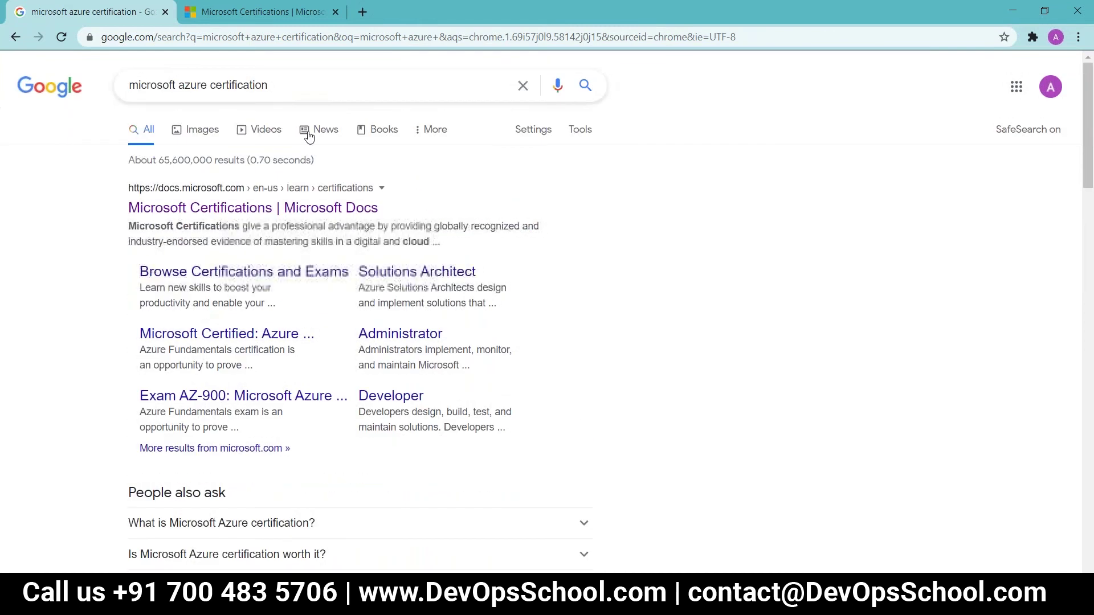
Edit the Google query to 'microsoft azure az104' and run the search.
{"action": "left_click_drag", "start_coordinate": [268, 84], "coordinate": [70, 71]}
{"action": "left_click", "coordinate": [319, 66]}
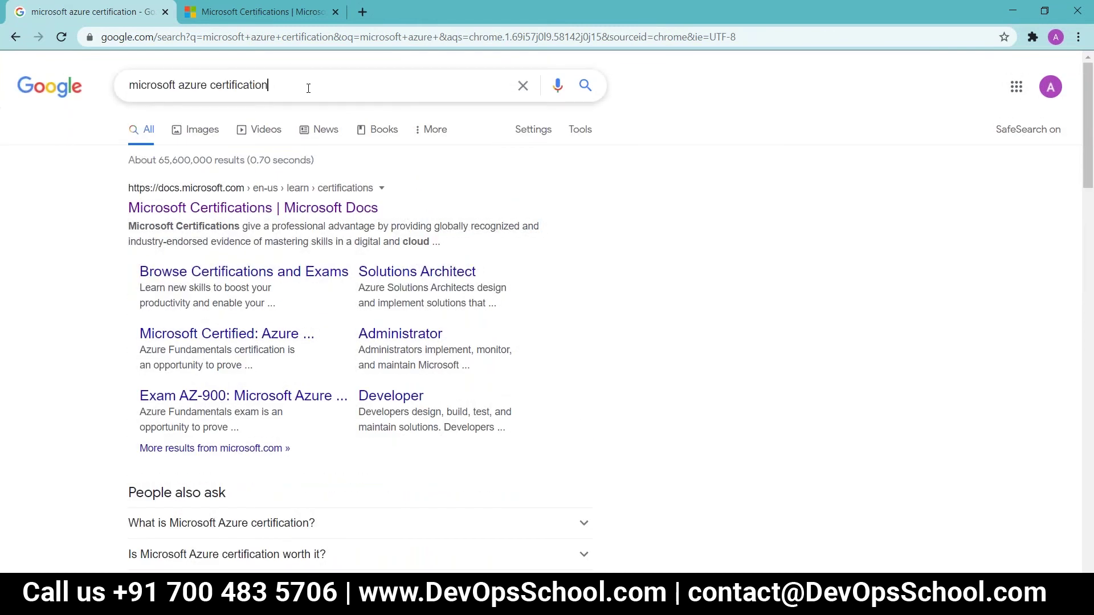
{"action": "key", "text": "BackSpace"}
{"action": "key", "text": "BackSpace"}
{"action": "key", "text": "BackSpace"}
{"action": "key", "text": "BackSpace"}
{"action": "key", "text": "BackSpace"}
{"action": "key", "text": "BackSpace"}
{"action": "key", "text": "BackSpace"}
{"action": "key", "text": "BackSpace"}
{"action": "key", "text": "BackSpace"}
{"action": "key", "text": "BackSpace"}
{"action": "key", "text": "BackSpace"}
{"action": "key", "text": "BackSpace"}
{"action": "key", "text": "BackSpace"}
{"action": "type", "text": "az10"}
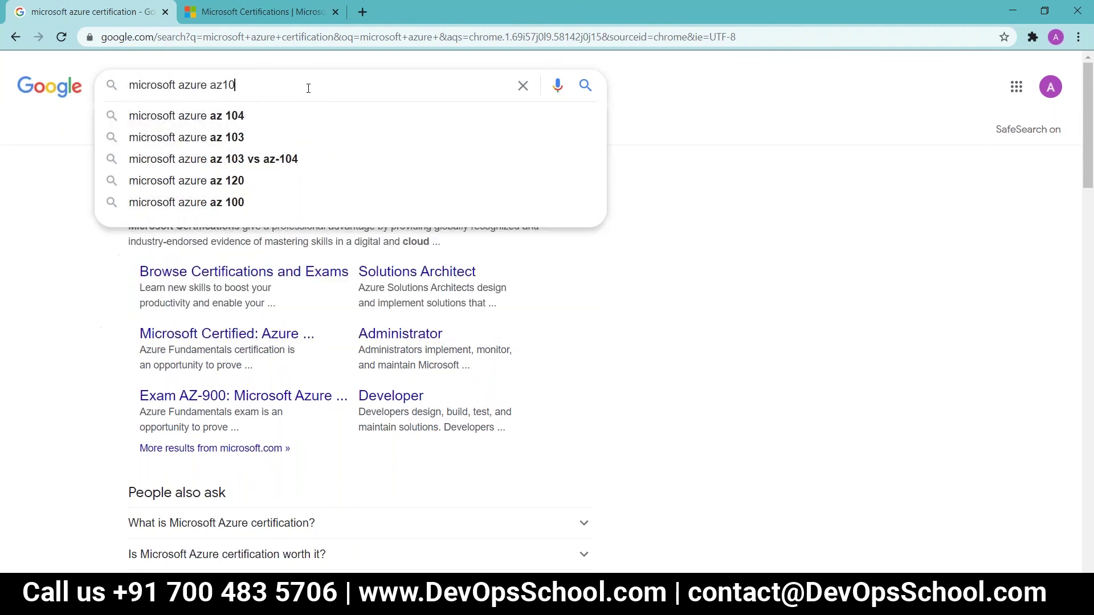
{"action": "type", "text": "5"}
{"action": "key", "text": "Return"}
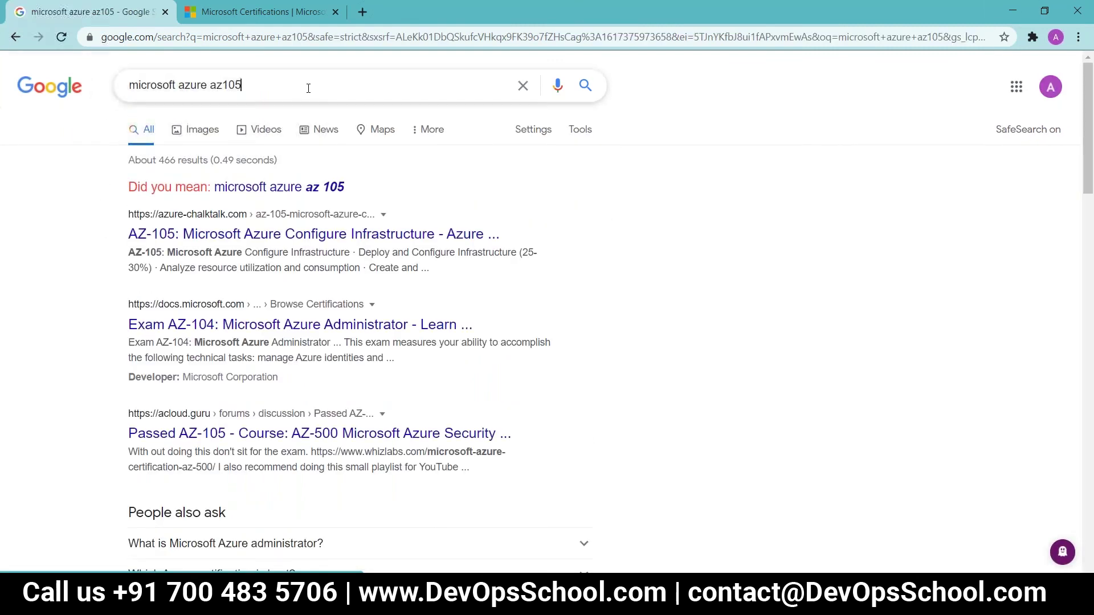
{"action": "key", "text": "BackSpace"}
{"action": "type", "text": "4"}
{"action": "key", "text": "Return"}
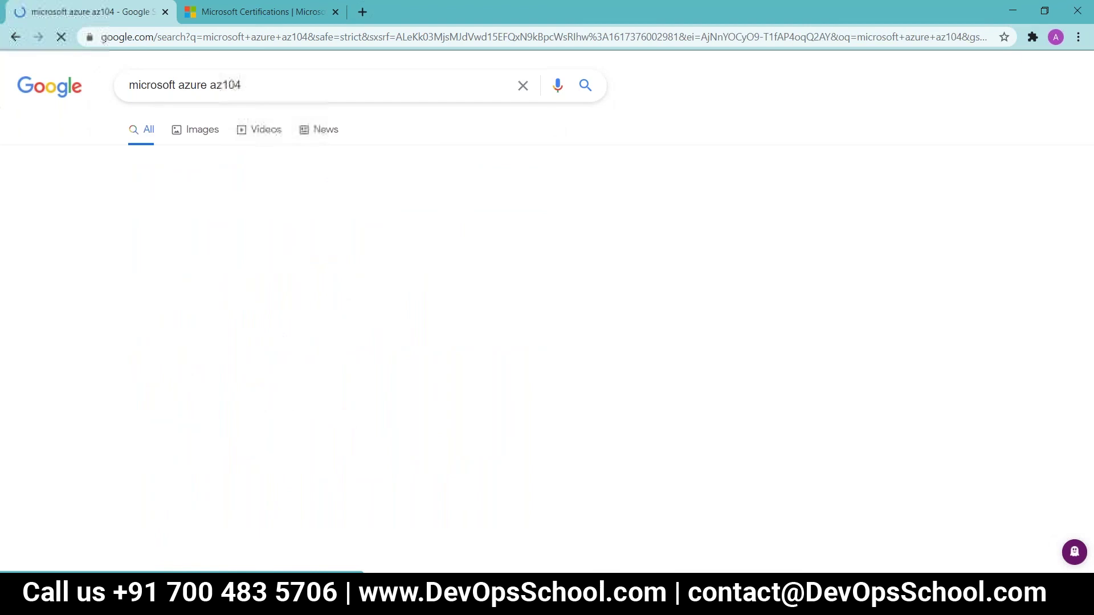
Open the Exam AZ-104: Microsoft Azure Administrator result in a new tab and view it.
{"action": "right_click", "coordinate": [318, 206]}
{"action": "left_click", "coordinate": [373, 215]}
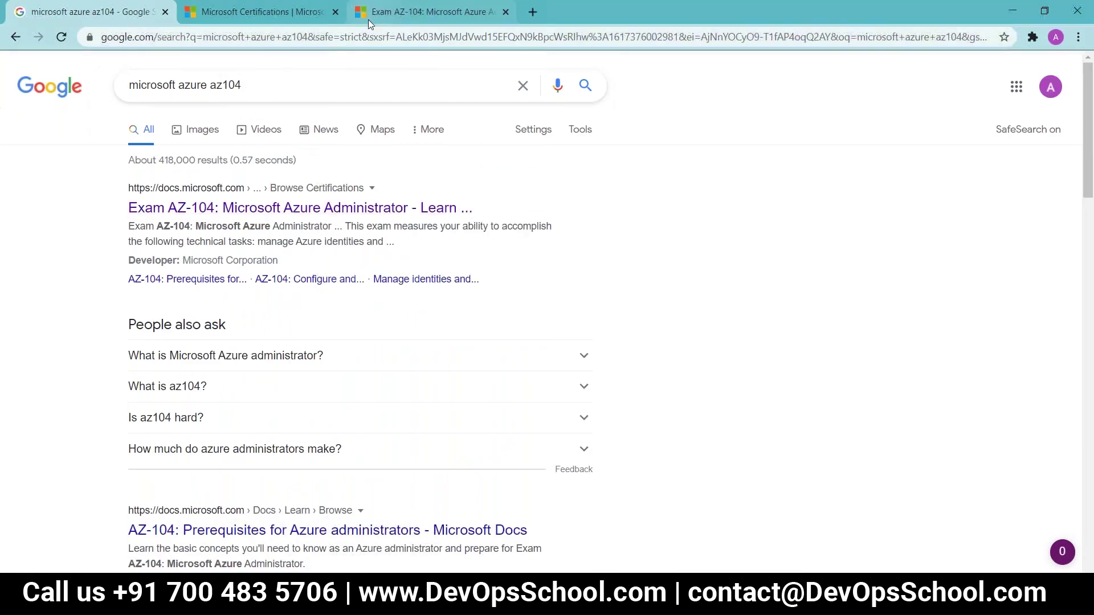
{"action": "left_click", "coordinate": [368, 20]}
{"action": "scroll", "coordinate": [448, 280], "scroll_direction": "up", "scroll_amount": 2}
{"action": "scroll", "coordinate": [448, 280], "scroll_direction": "down", "scroll_amount": 5}
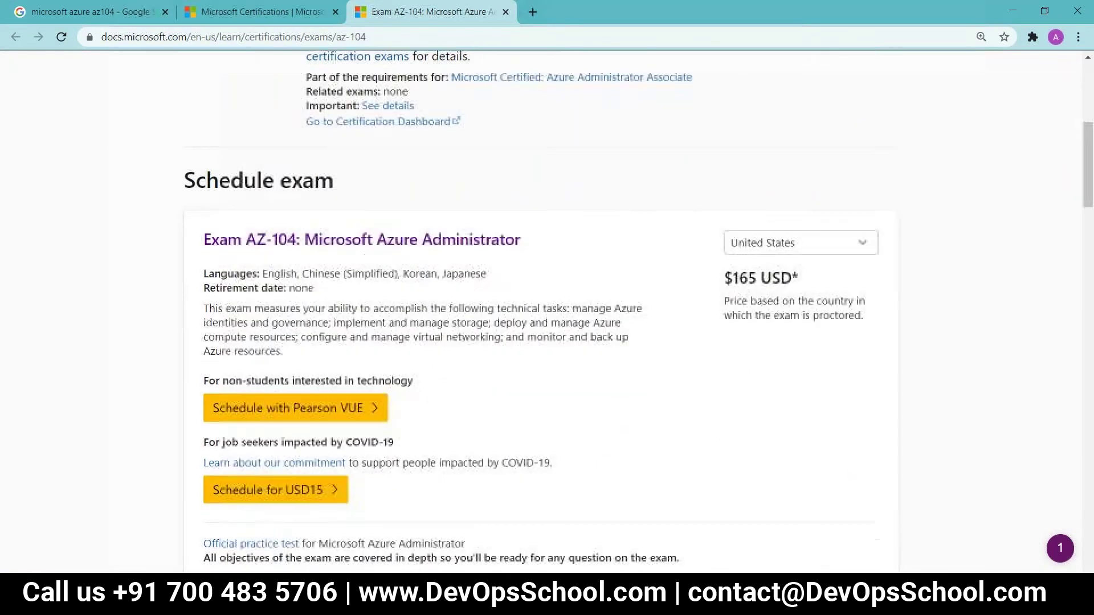
{"action": "scroll", "coordinate": [448, 280], "scroll_direction": "down", "scroll_amount": 1}
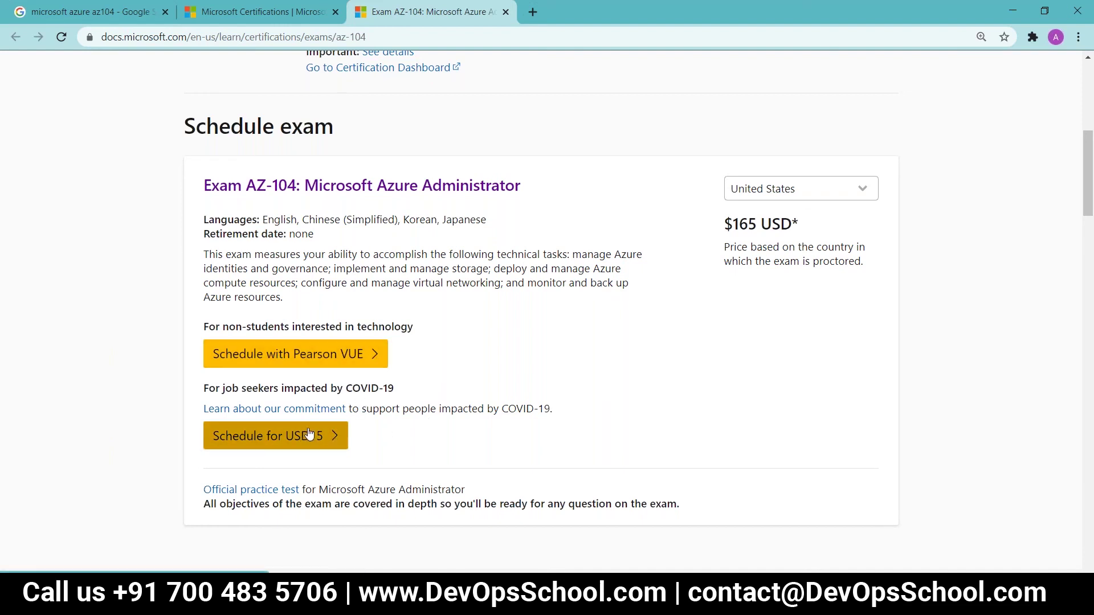
{"action": "scroll", "coordinate": [440, 409], "scroll_direction": "down", "scroll_amount": 1}
{"action": "scroll", "coordinate": [440, 409], "scroll_direction": "down", "scroll_amount": 1}
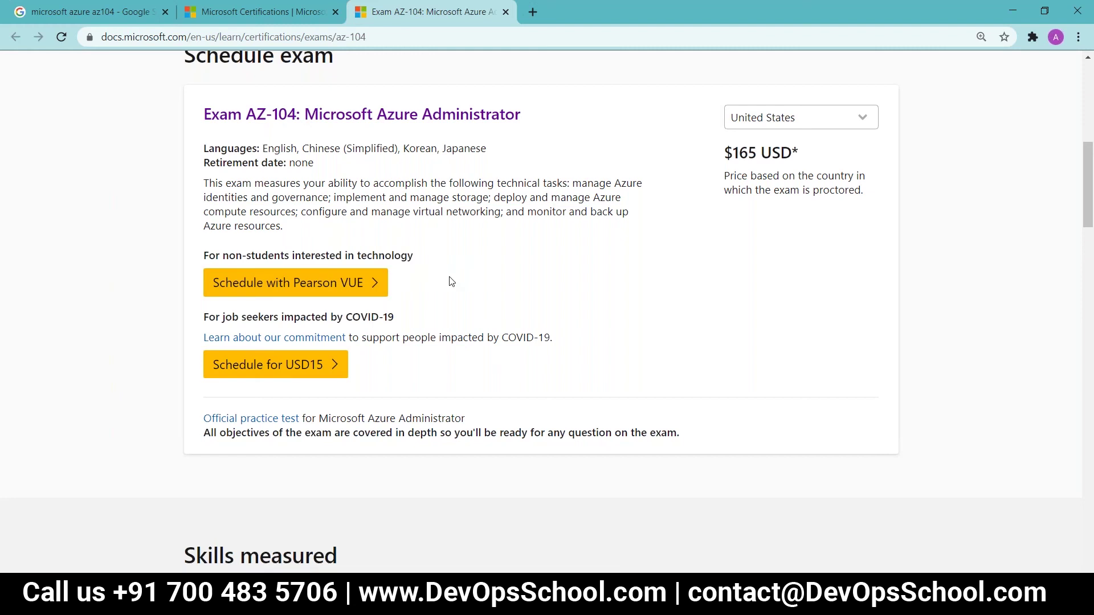
{"action": "scroll", "coordinate": [451, 281], "scroll_direction": "down", "scroll_amount": 3}
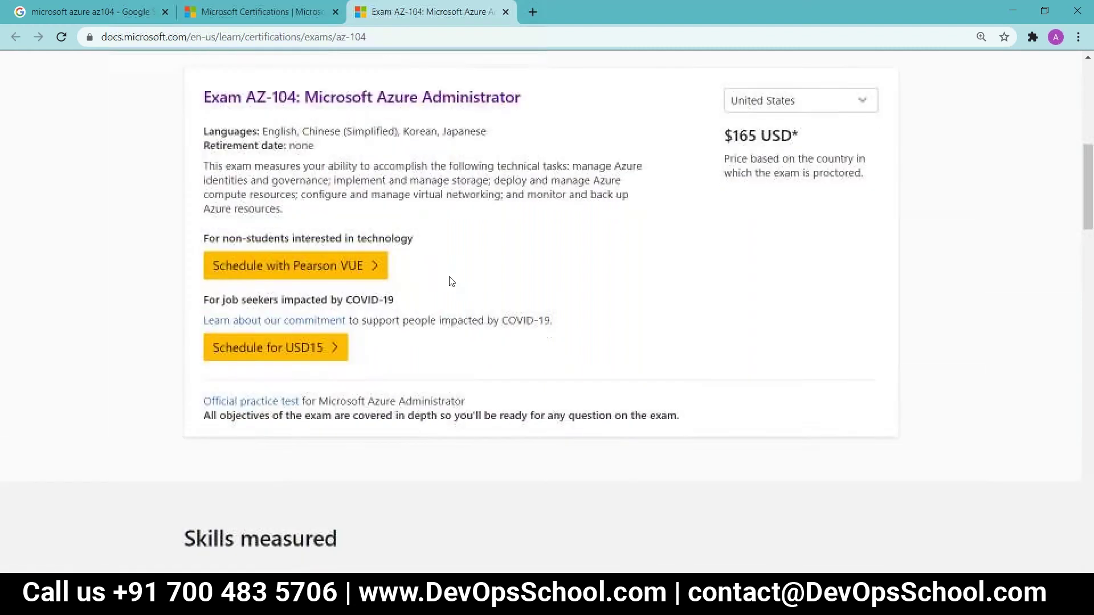
{"action": "scroll", "coordinate": [451, 281], "scroll_direction": "down", "scroll_amount": 2}
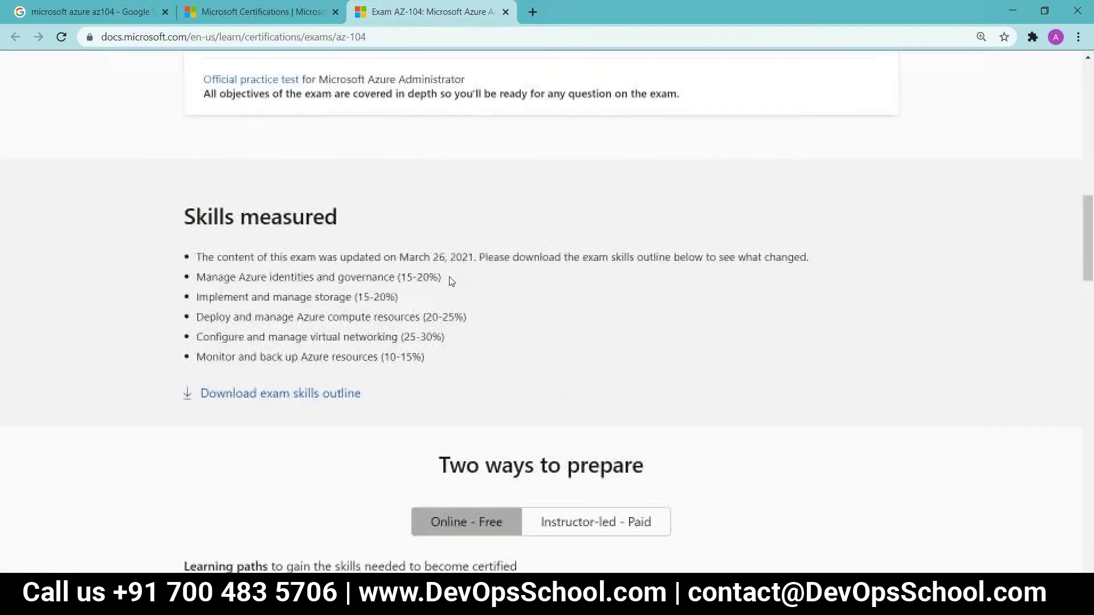
{"action": "scroll", "coordinate": [451, 280], "scroll_direction": "down", "scroll_amount": 3}
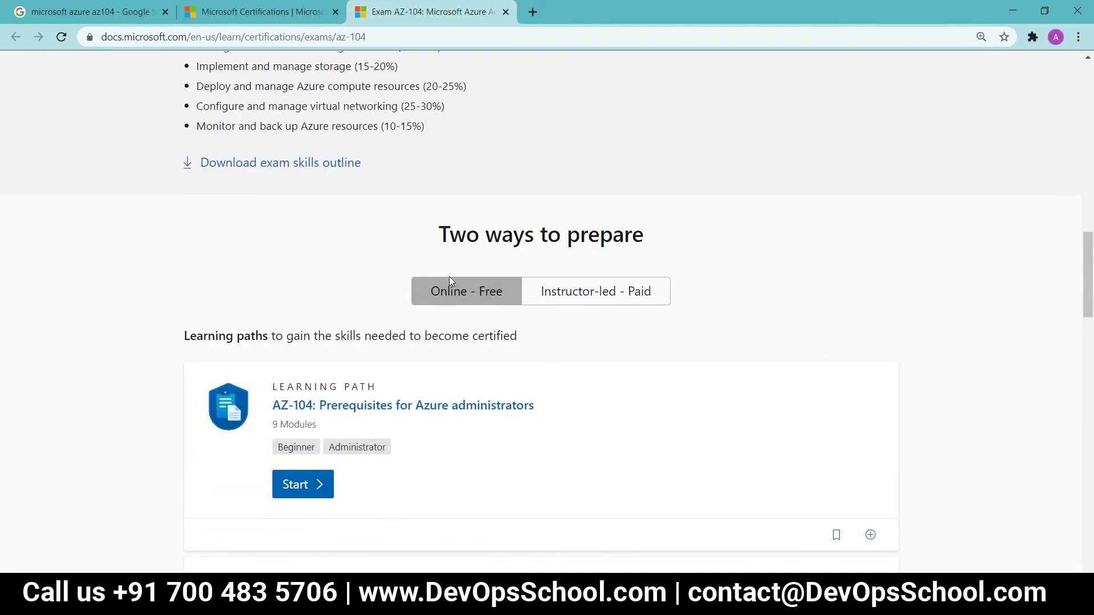
{"action": "scroll", "coordinate": [451, 281], "scroll_direction": "down", "scroll_amount": 3}
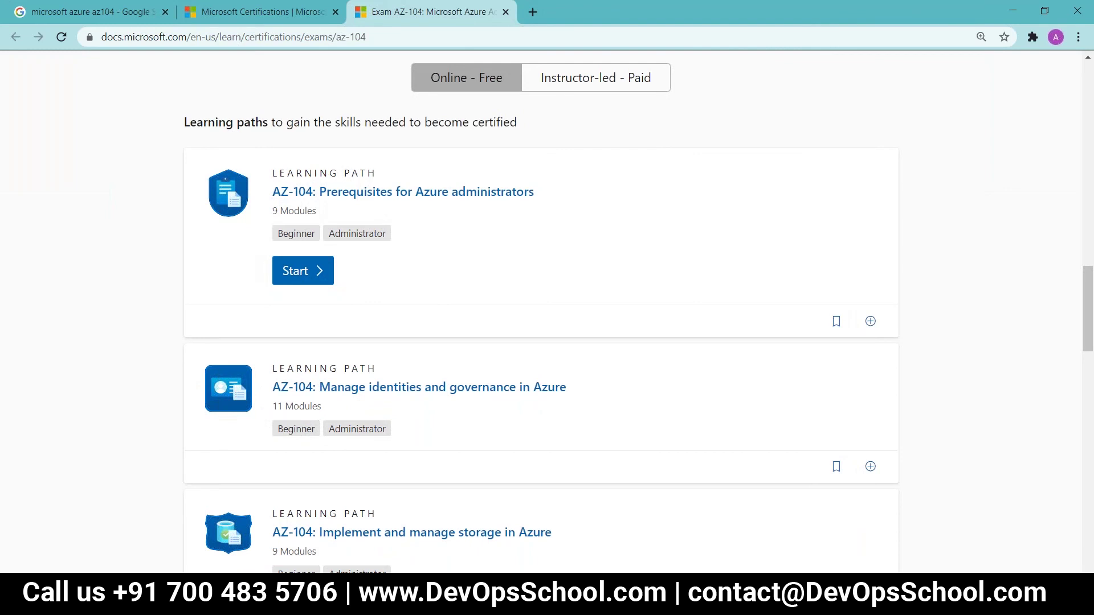
{"action": "scroll", "coordinate": [451, 281], "scroll_direction": "down", "scroll_amount": 2}
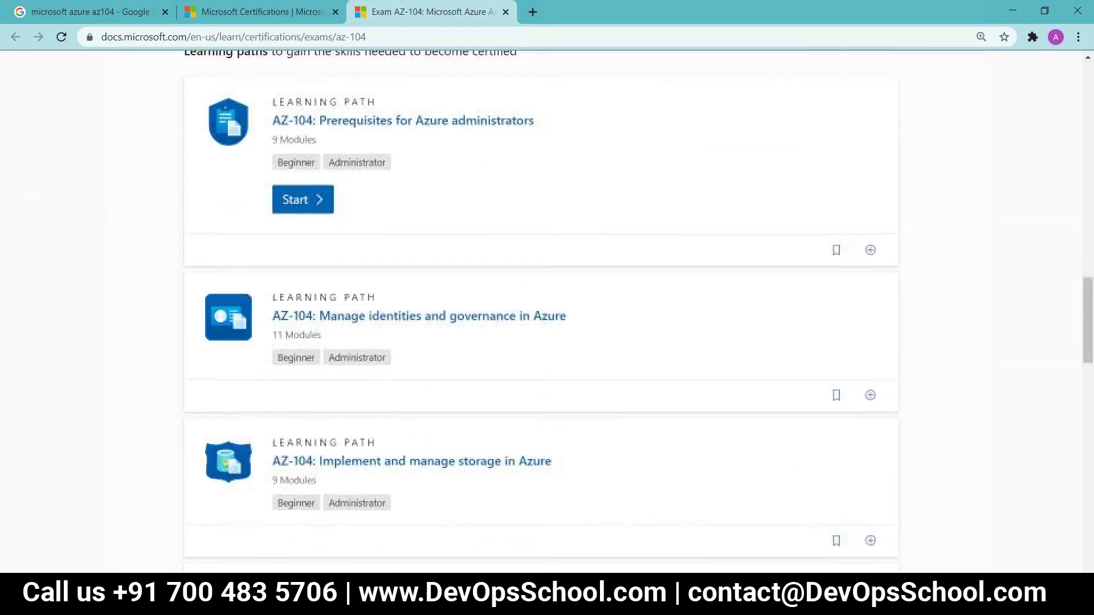
{"action": "scroll", "coordinate": [451, 281], "scroll_direction": "up", "scroll_amount": 7}
{"action": "scroll", "coordinate": [338, 352], "scroll_direction": "up", "scroll_amount": 9}
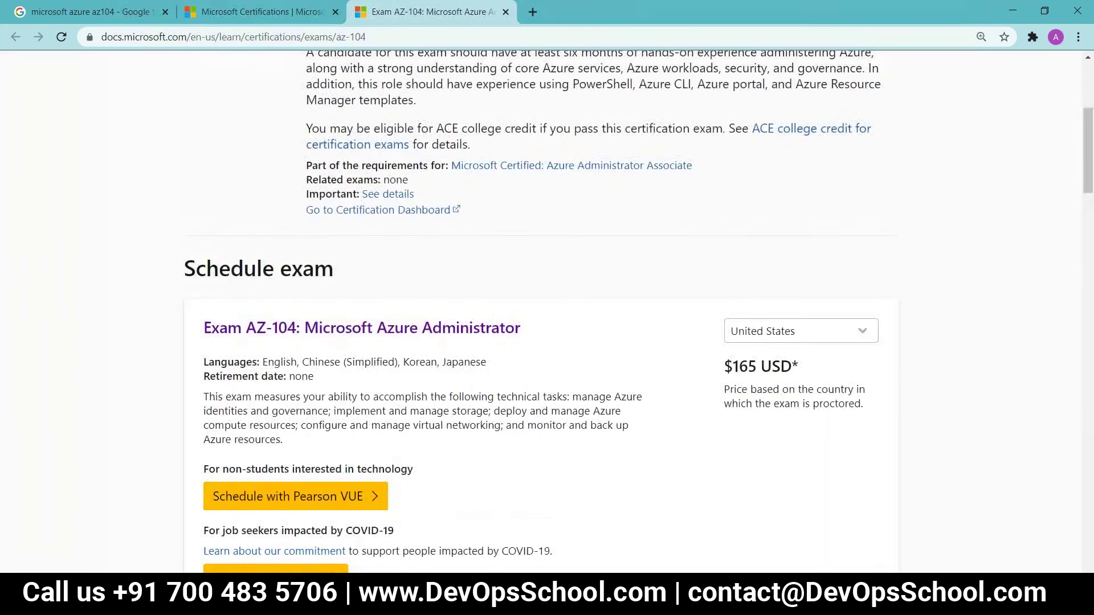
{"action": "scroll", "coordinate": [338, 353], "scroll_direction": "down", "scroll_amount": 2}
Schedule the AZ-104 exam with Pearson VUE and look over the Certification Profile form.
{"action": "left_click", "coordinate": [338, 352]}
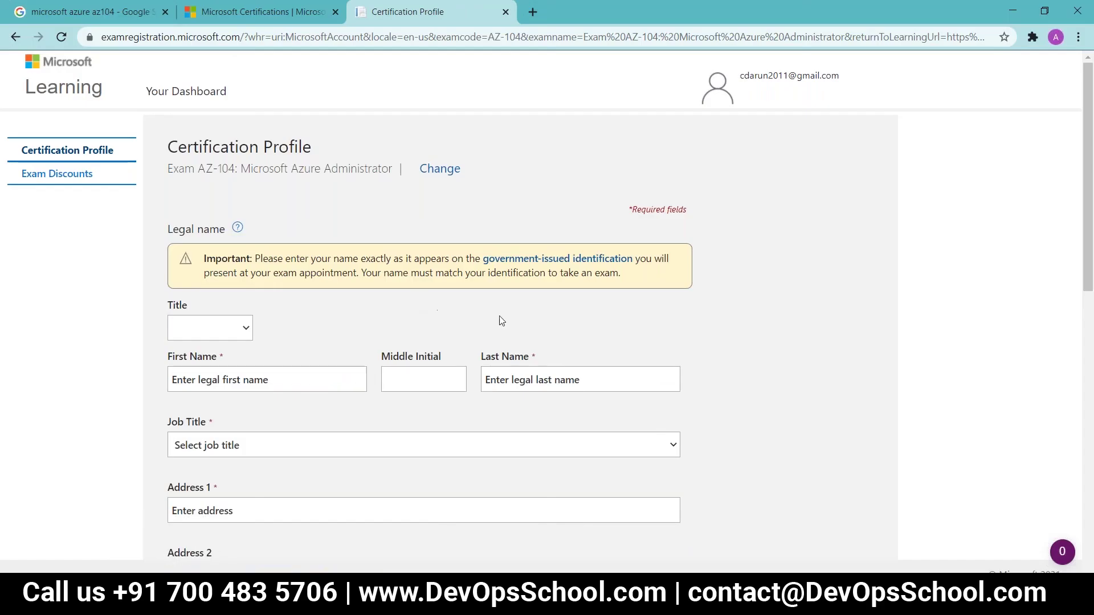
{"action": "scroll", "coordinate": [498, 316], "scroll_direction": "down", "scroll_amount": 5}
{"action": "scroll", "coordinate": [501, 321], "scroll_direction": "down", "scroll_amount": 7}
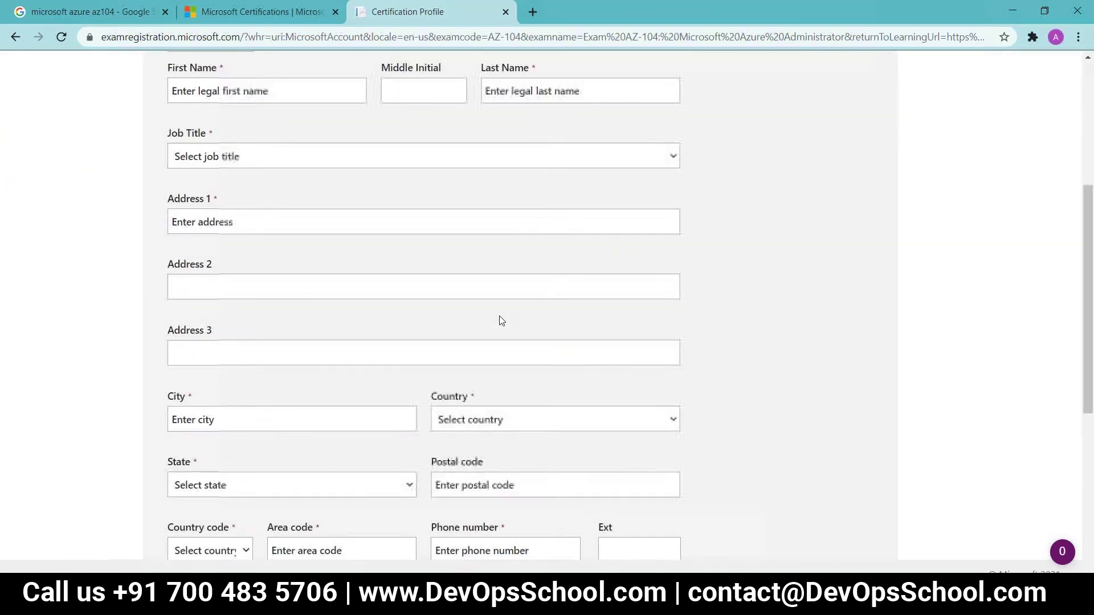
{"action": "scroll", "coordinate": [502, 321], "scroll_direction": "up", "scroll_amount": 12}
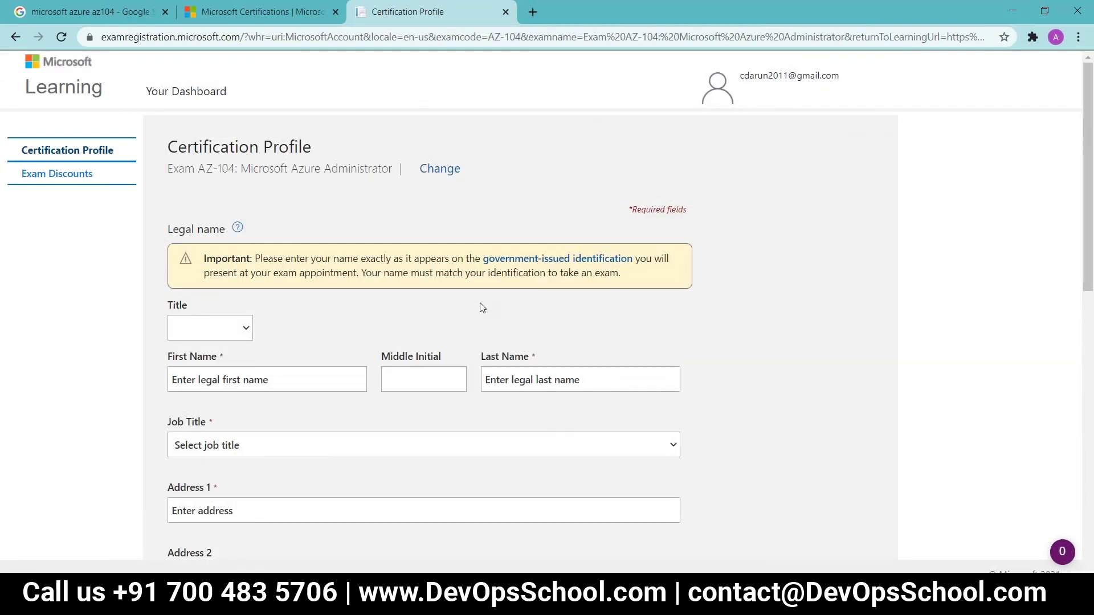
View the Exam Discounts section and highlight the exam name 'Microsoft Azure Administrator'.
{"action": "left_click", "coordinate": [67, 175]}
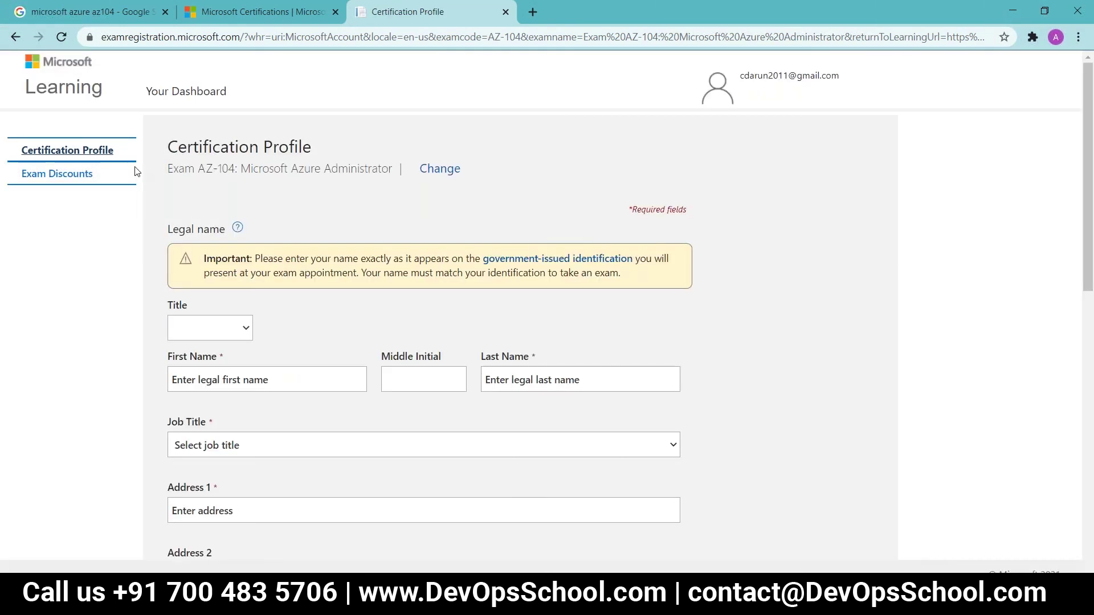
{"action": "left_click_drag", "start_coordinate": [240, 169], "coordinate": [402, 168]}
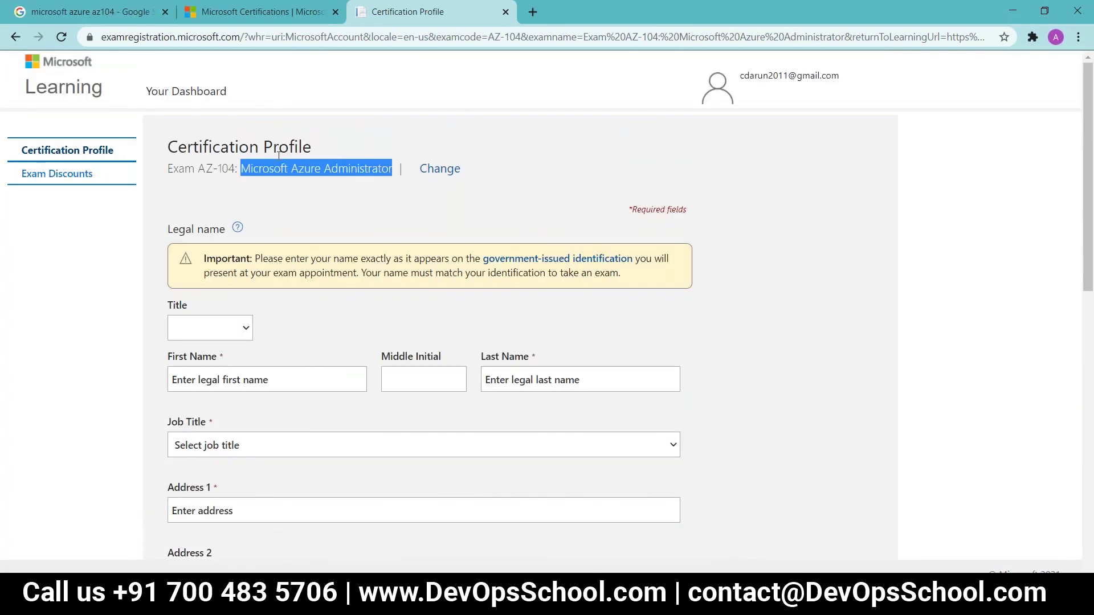
{"action": "scroll", "coordinate": [278, 155], "scroll_direction": "down", "scroll_amount": 5}
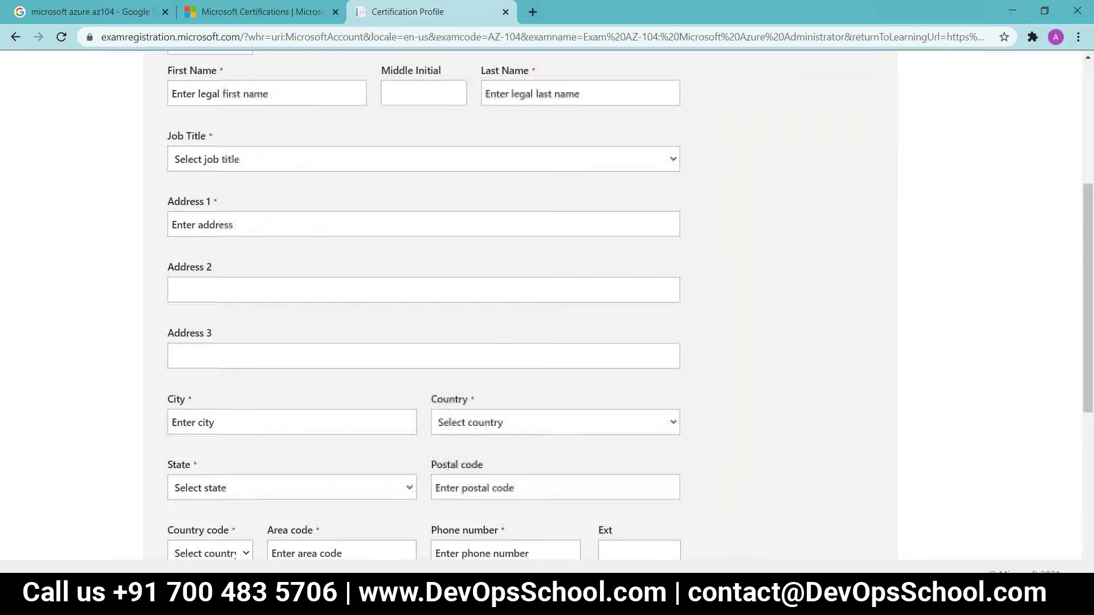
{"action": "scroll", "coordinate": [424, 308], "scroll_direction": "down", "scroll_amount": 5}
Return to Exam Discounts, go to the microsoft.com home page, and decline the News extension offer.
{"action": "left_click", "coordinate": [14, 37]}
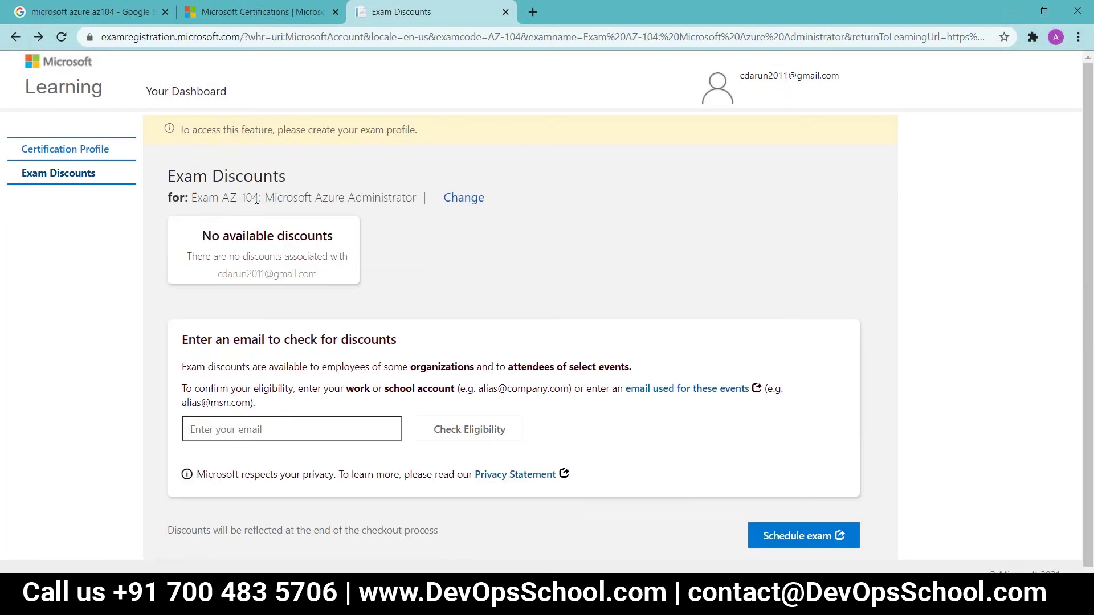
{"action": "left_click", "coordinate": [48, 64]}
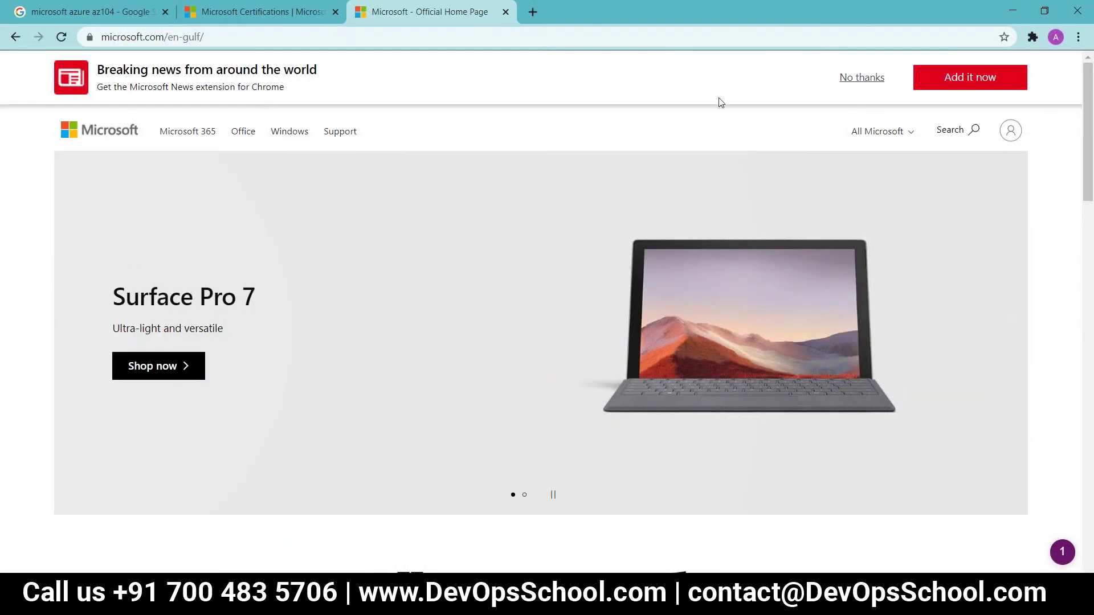
{"action": "left_click", "coordinate": [854, 79]}
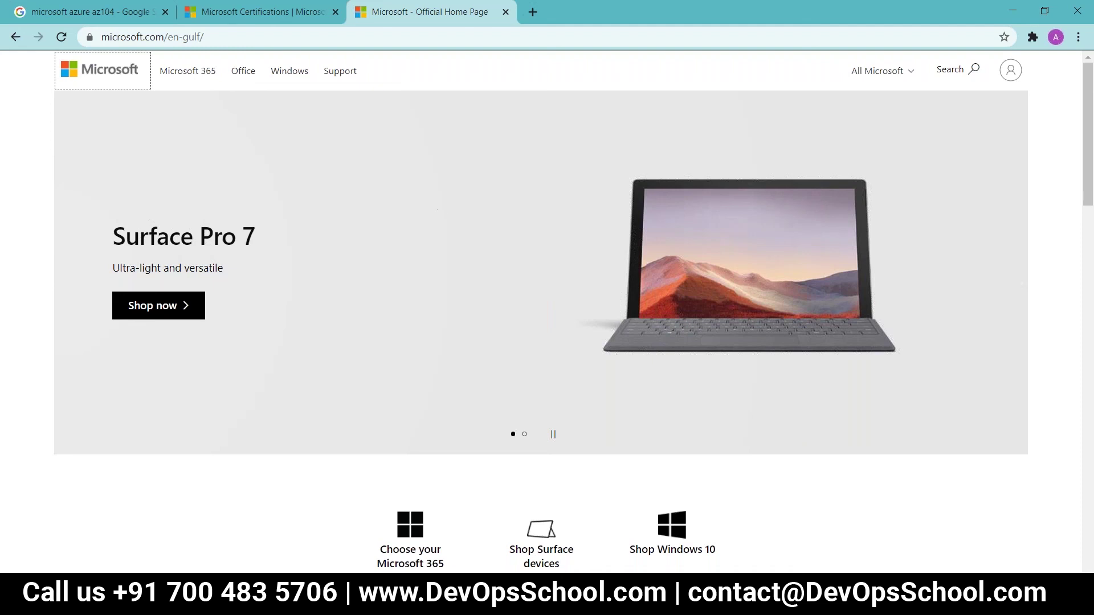
{"action": "mouse_move", "coordinate": [170, 526]}
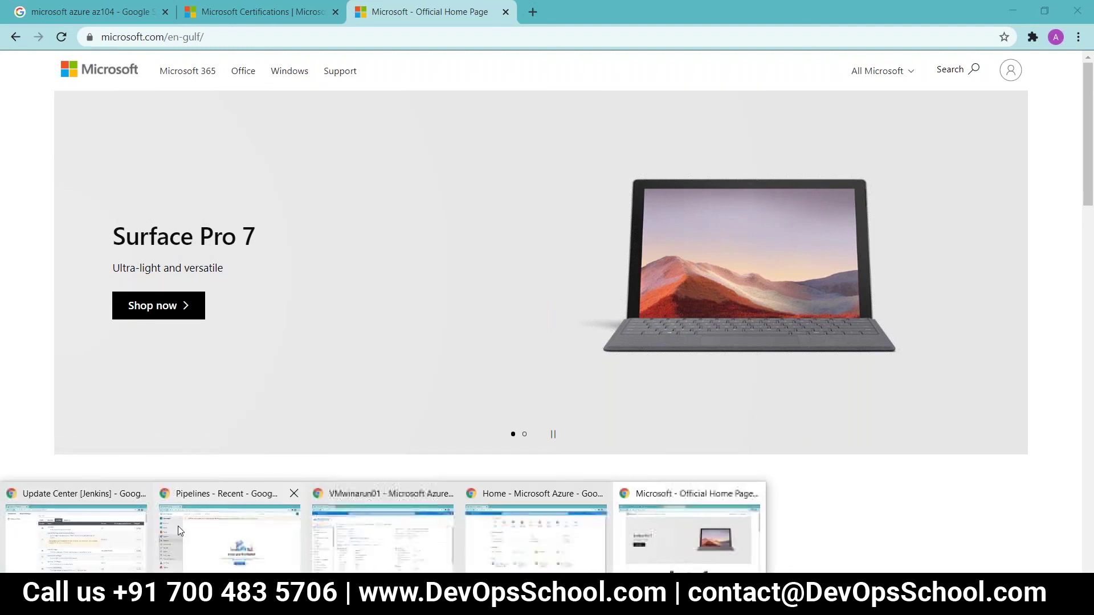
View Jenkins, then Azure DevOps Releases and the cdarun2021 projects, then return to Notepad++.
{"action": "left_click", "coordinate": [110, 548]}
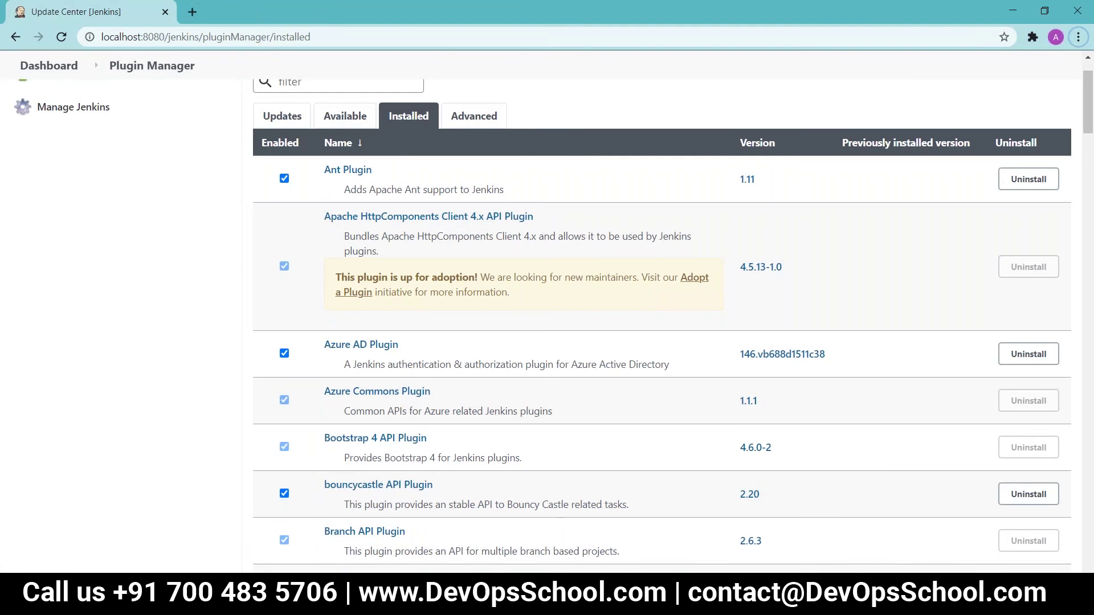
{"action": "mouse_move", "coordinate": [200, 545]}
{"action": "left_click", "coordinate": [184, 323]}
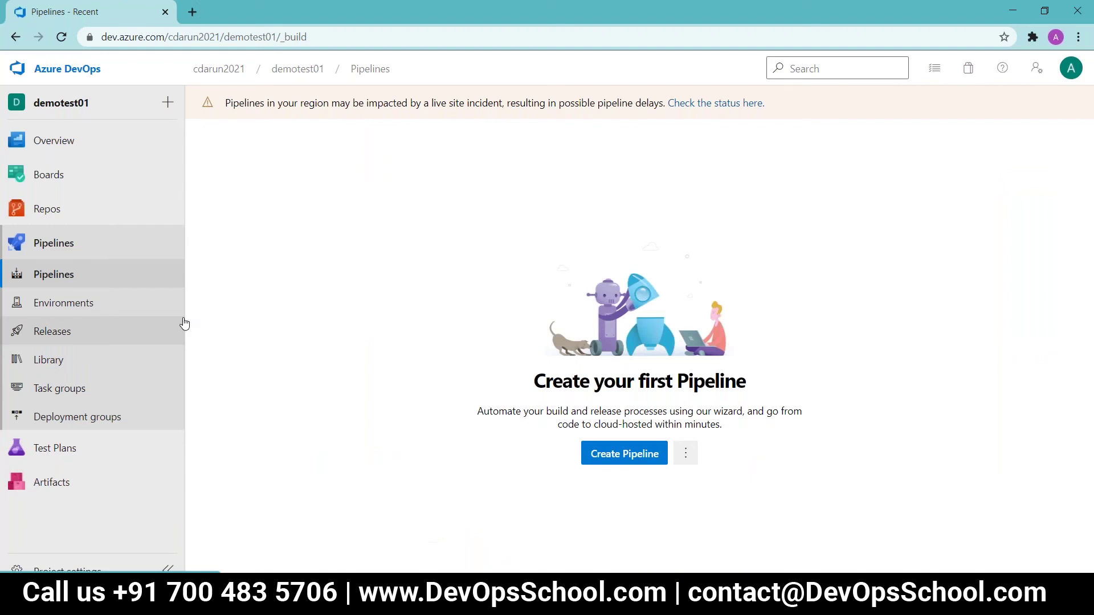
{"action": "mouse_move", "coordinate": [68, 146]}
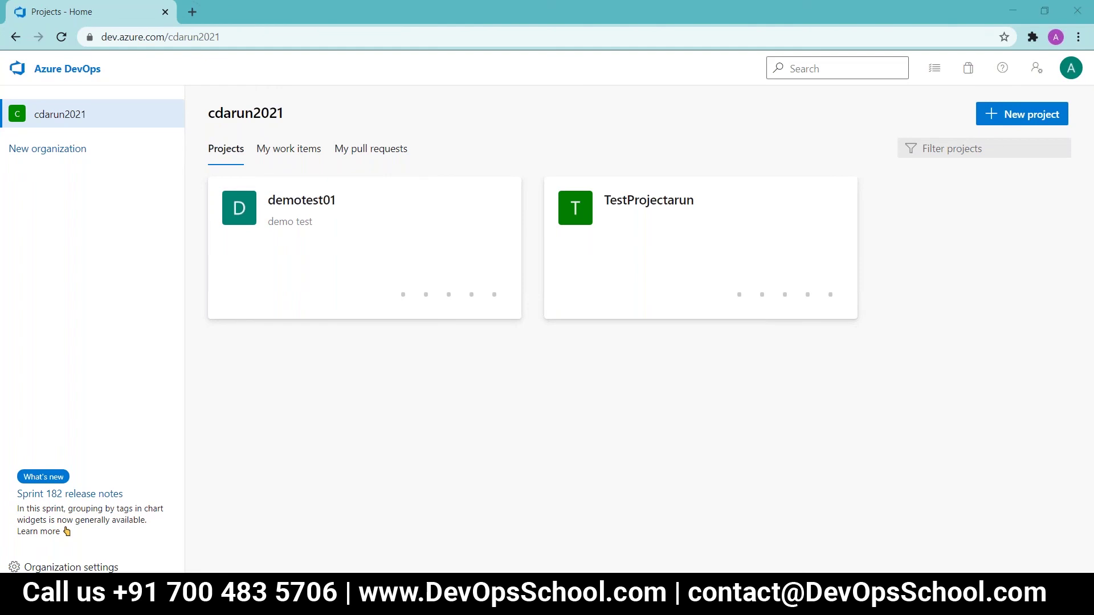
{"action": "key", "text": "alt+Tab"}
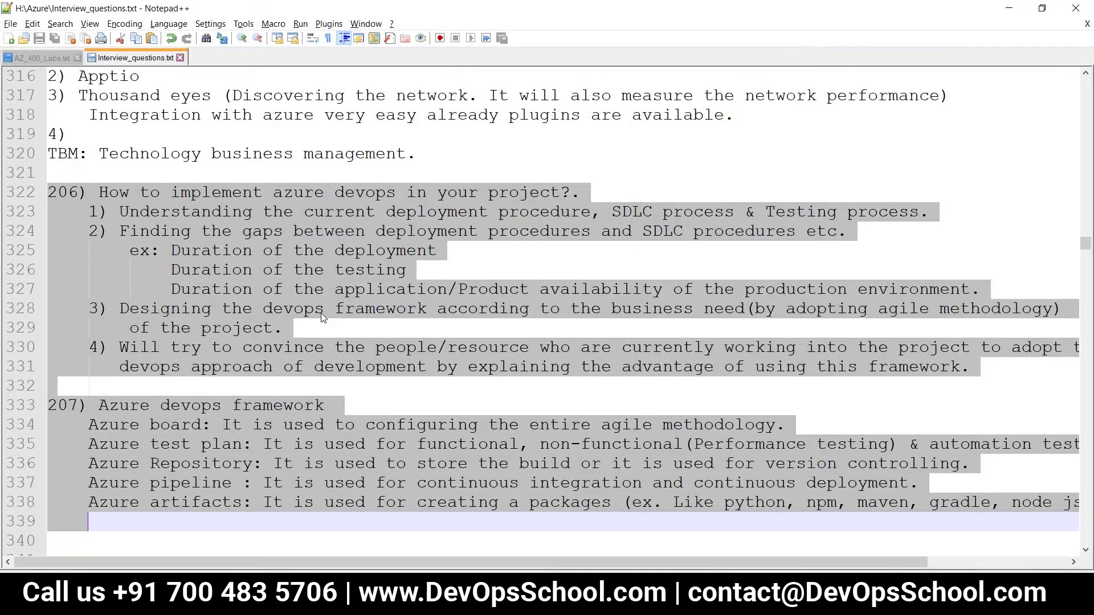
{"action": "left_click", "coordinate": [323, 317]}
{"action": "left_click", "coordinate": [339, 326]}
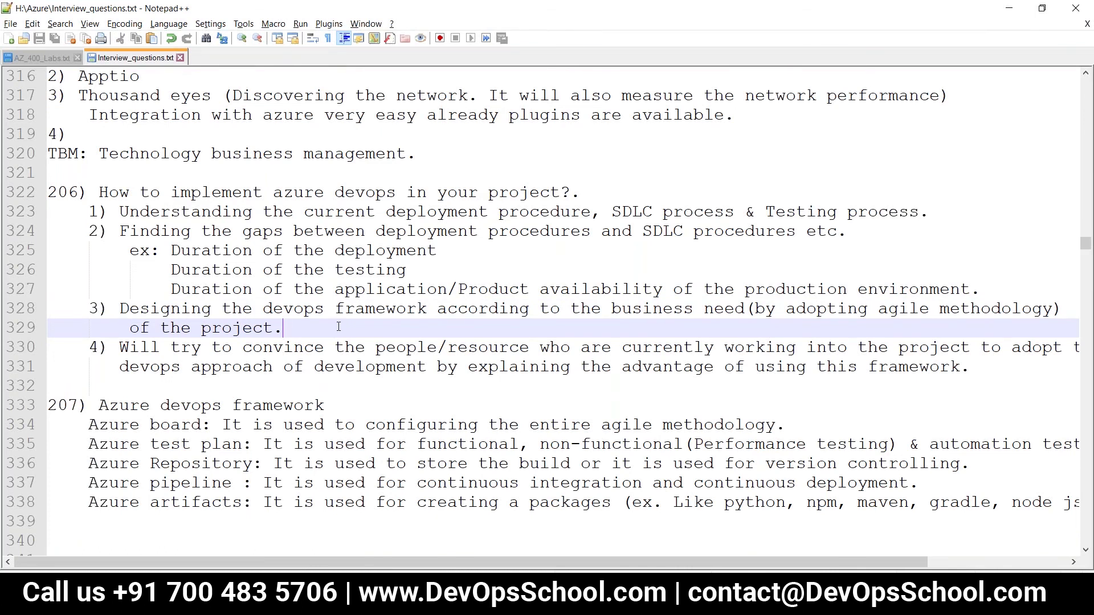
{"action": "scroll", "coordinate": [338, 326], "scroll_direction": "up", "scroll_amount": 3}
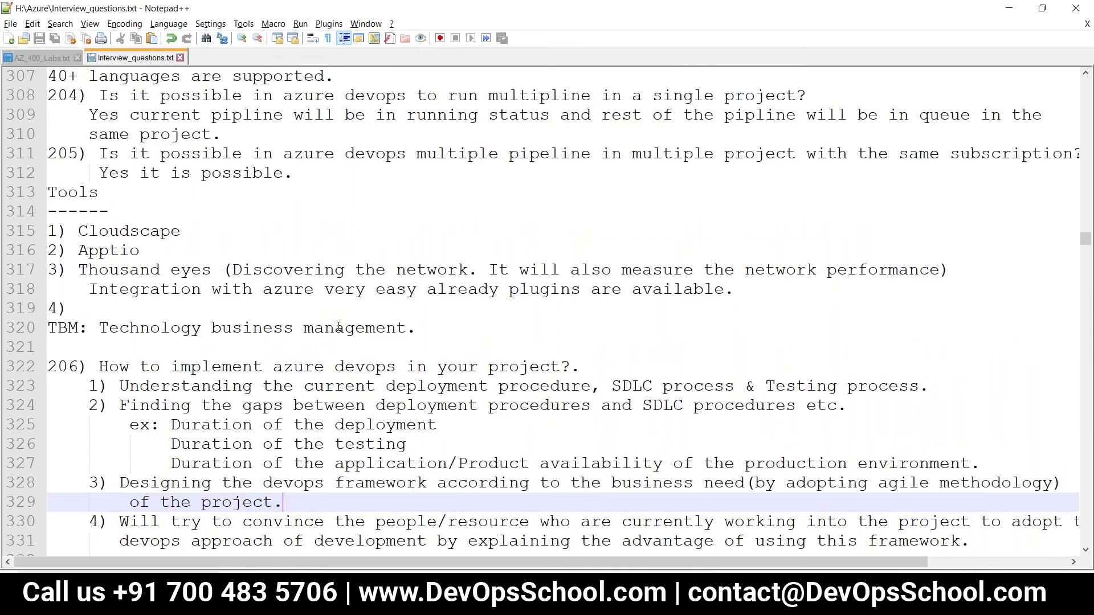